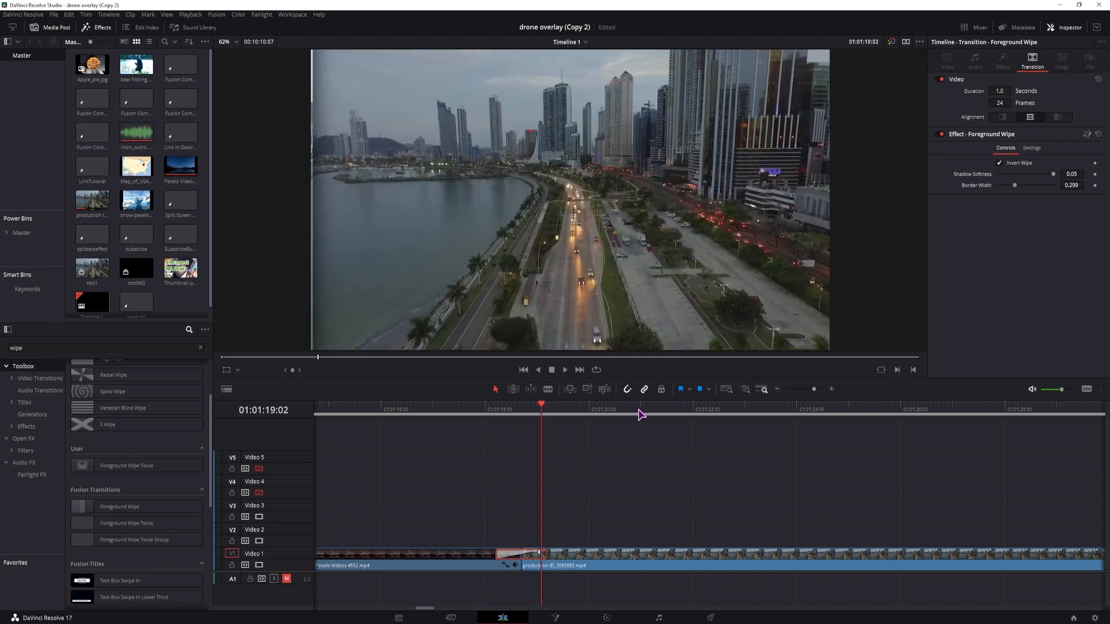
drag(513, 408, 521, 412)
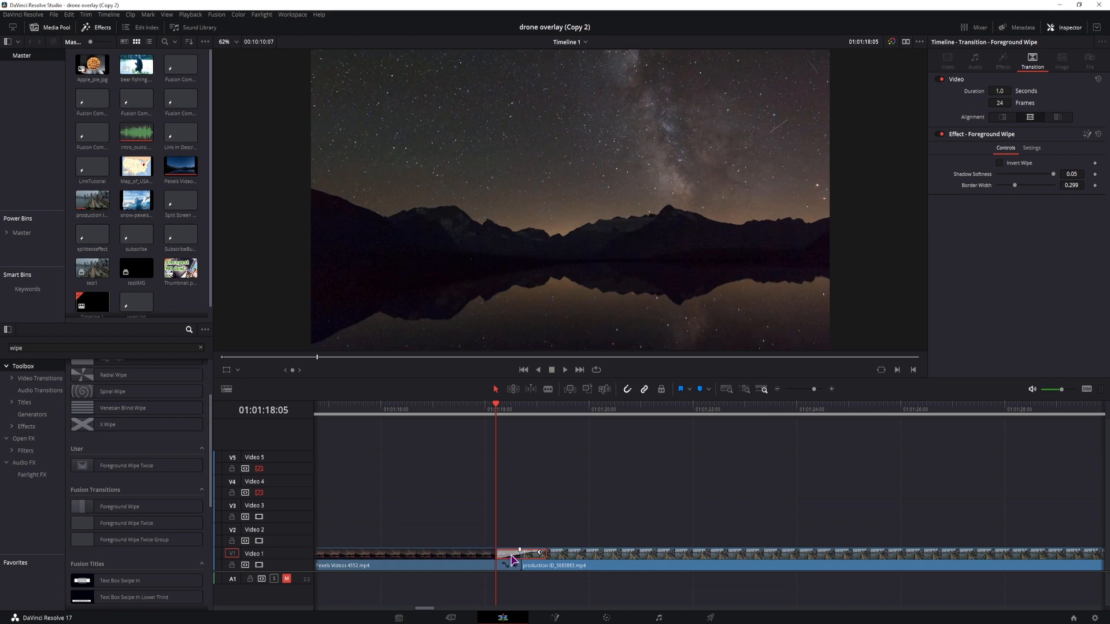
right_click(512, 558)
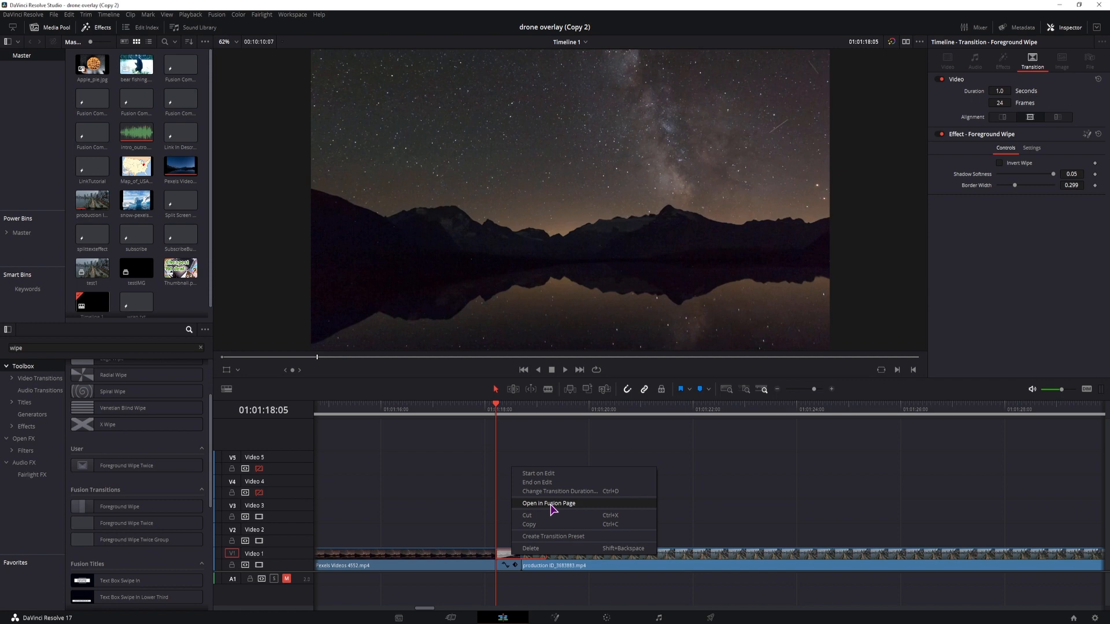
click(429, 497)
- Replace the transition between the two clips with a Radial Wipe and convert it to a Fusion Cross Dissolve
scroll(123, 441, up, 2)
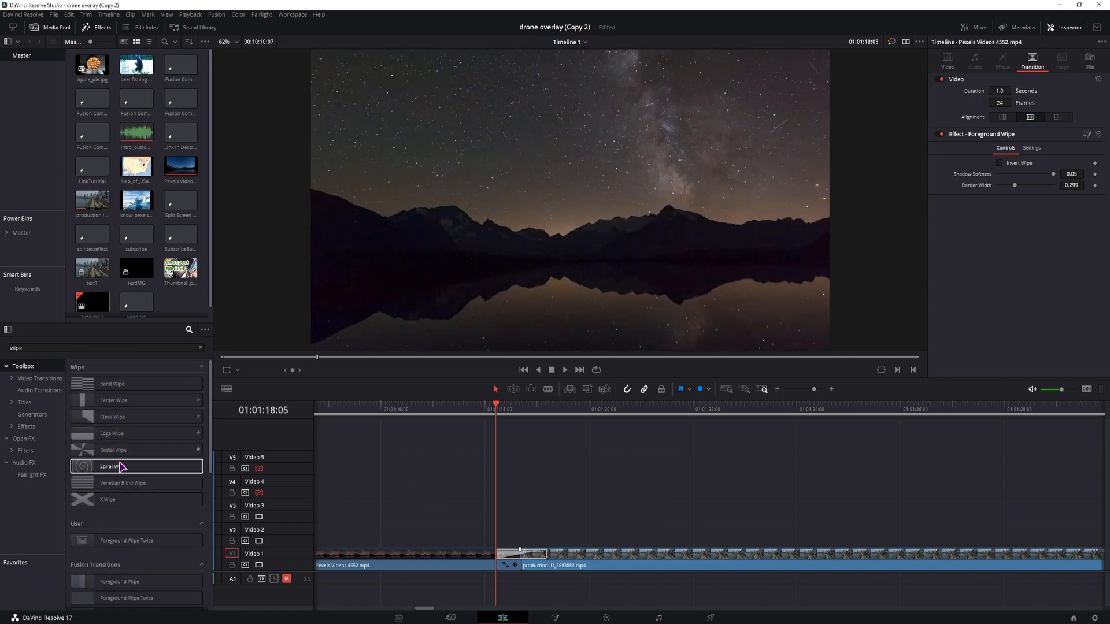
scroll(127, 497, down, 2)
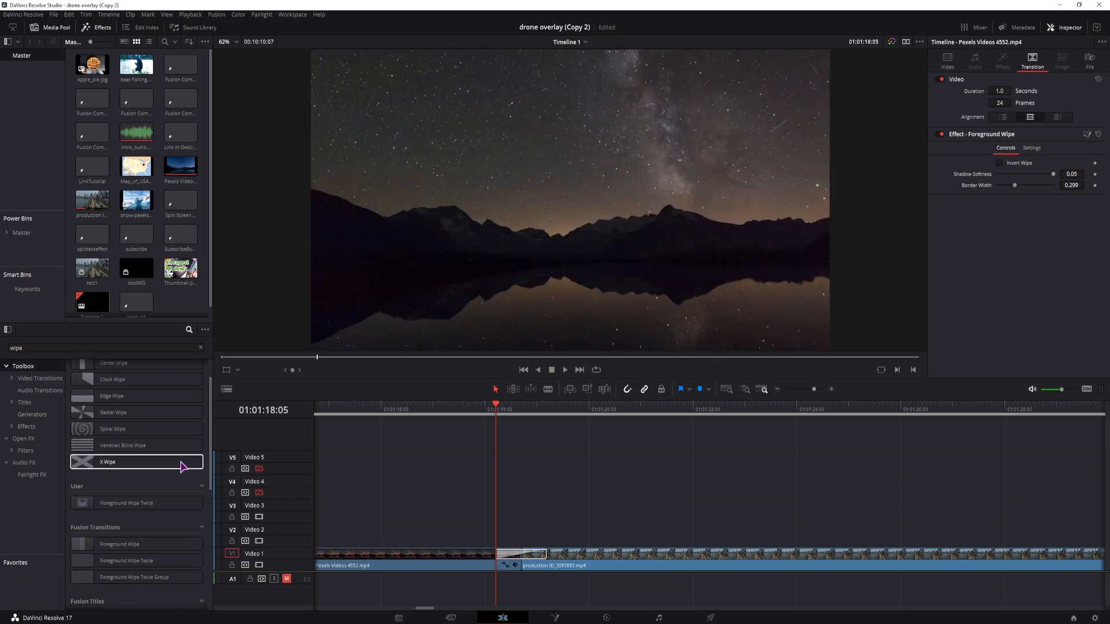
drag(180, 414, 505, 557)
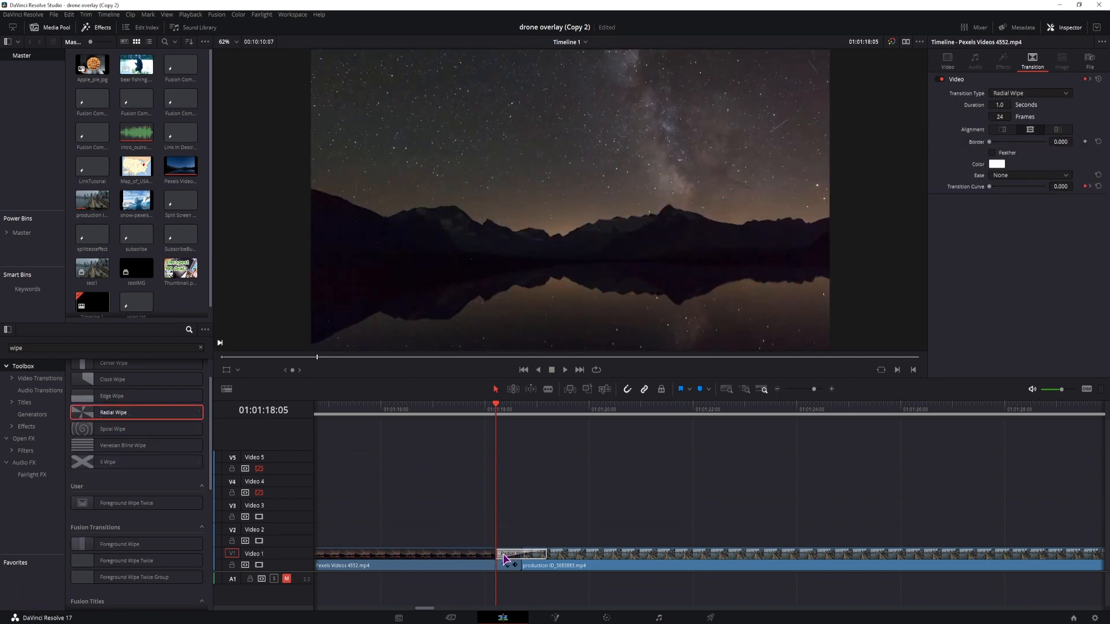
click(505, 555)
right_click(506, 554)
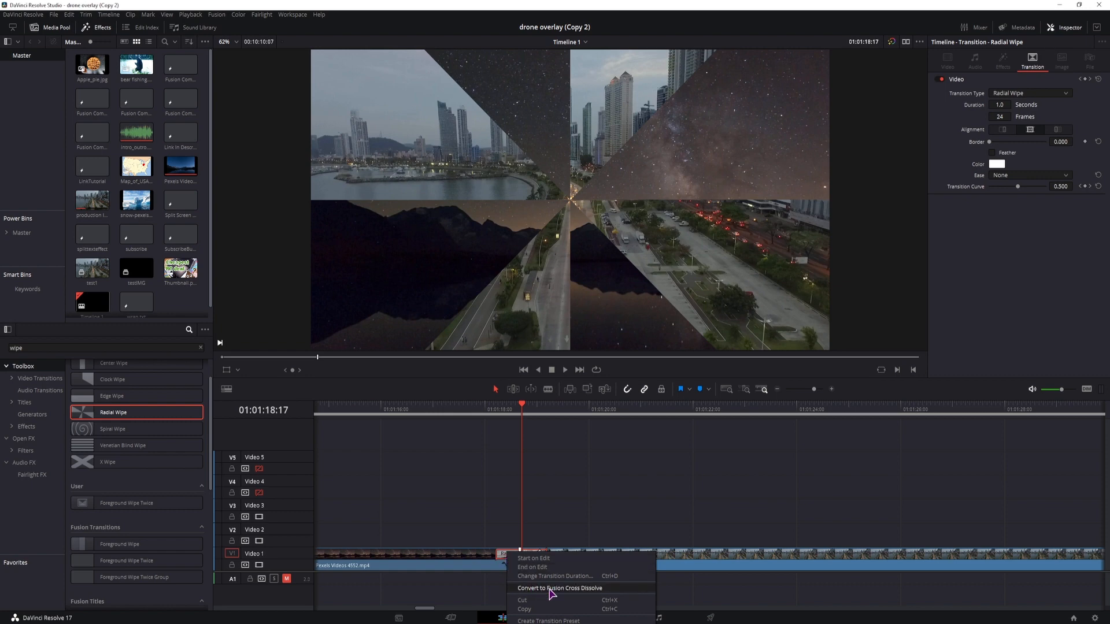
click(568, 588)
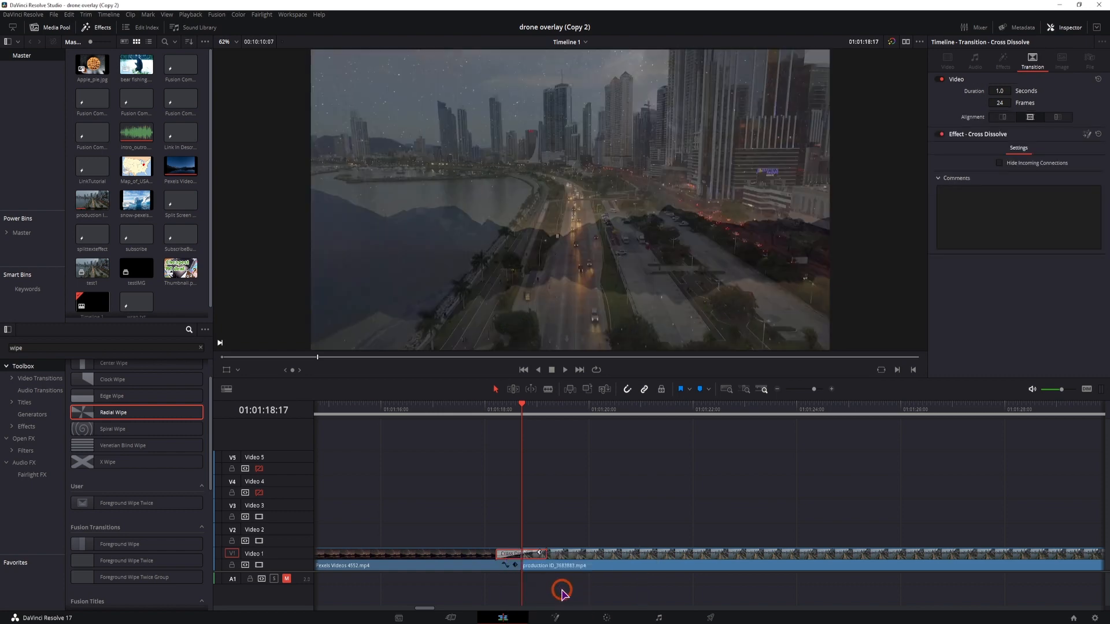
right_click(506, 556)
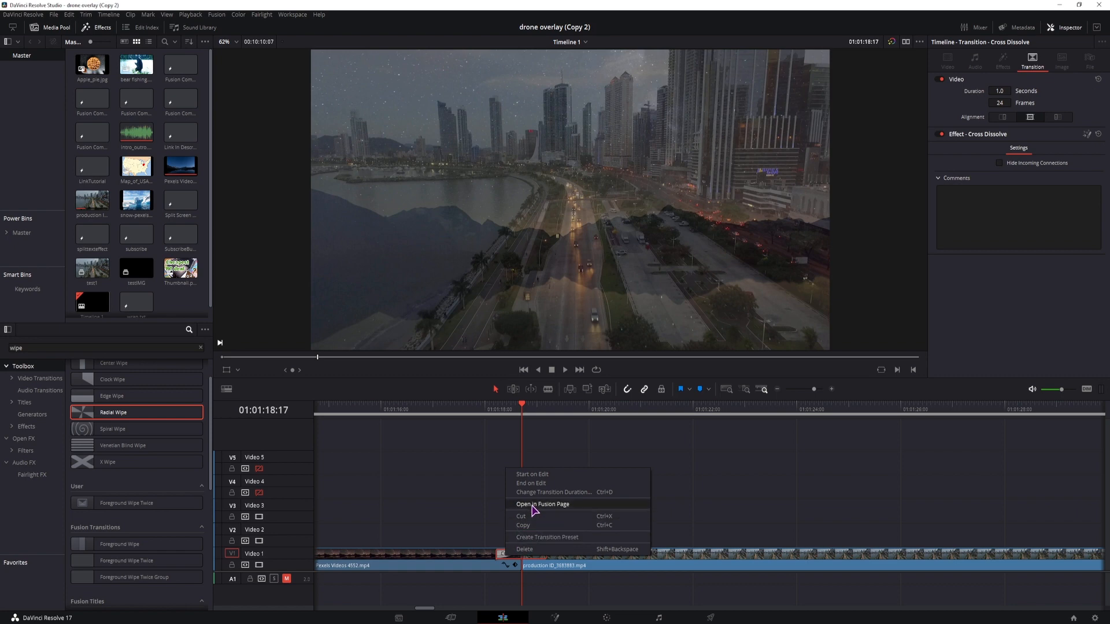
- Apply the Foreground Wipe Fusion transition to the cut between the two clips and open it on the Fusion page
drag(119, 544, 505, 556)
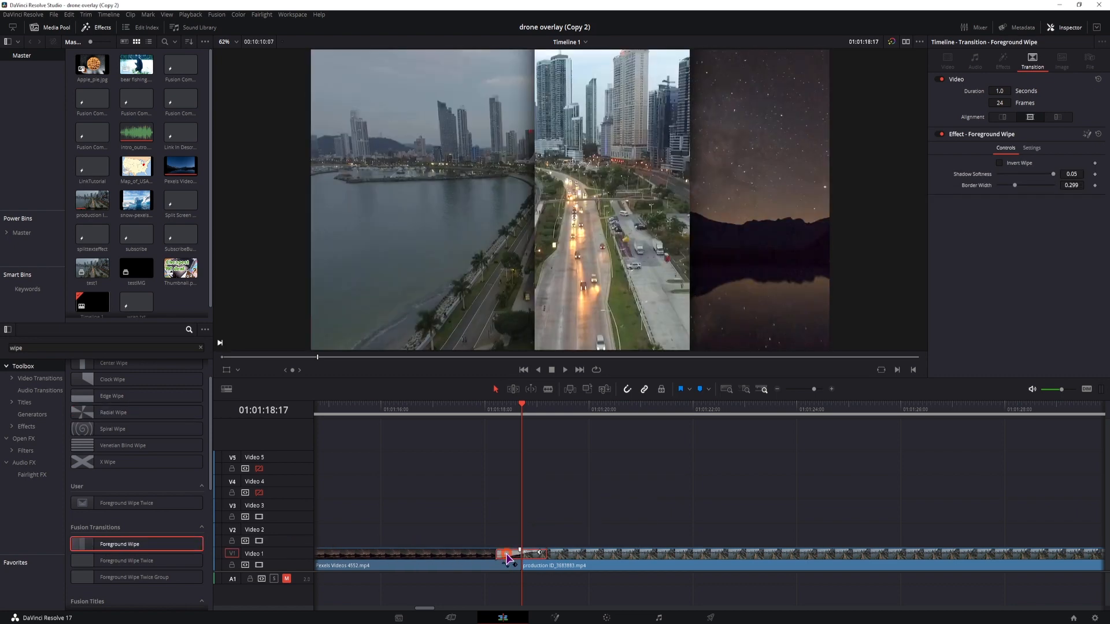
right_click(506, 556)
click(529, 590)
- Expand the ForegroundWipe group in the node graph and space it apart from the MediaIn and MediaOut1 nodes
drag(333, 539, 231, 539)
click(384, 536)
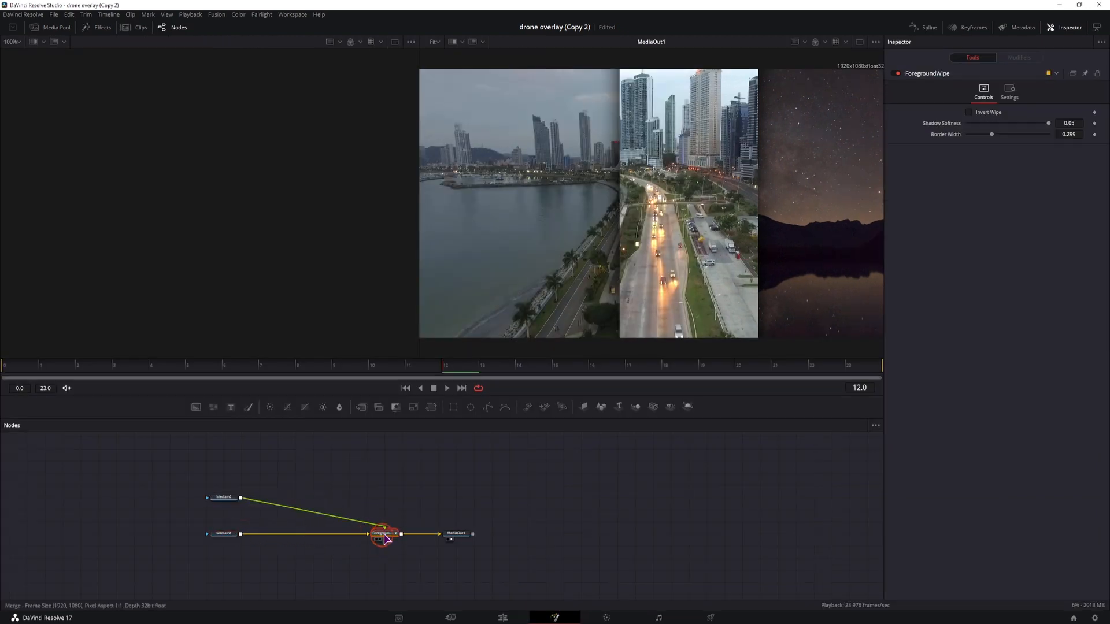
double_click(388, 535)
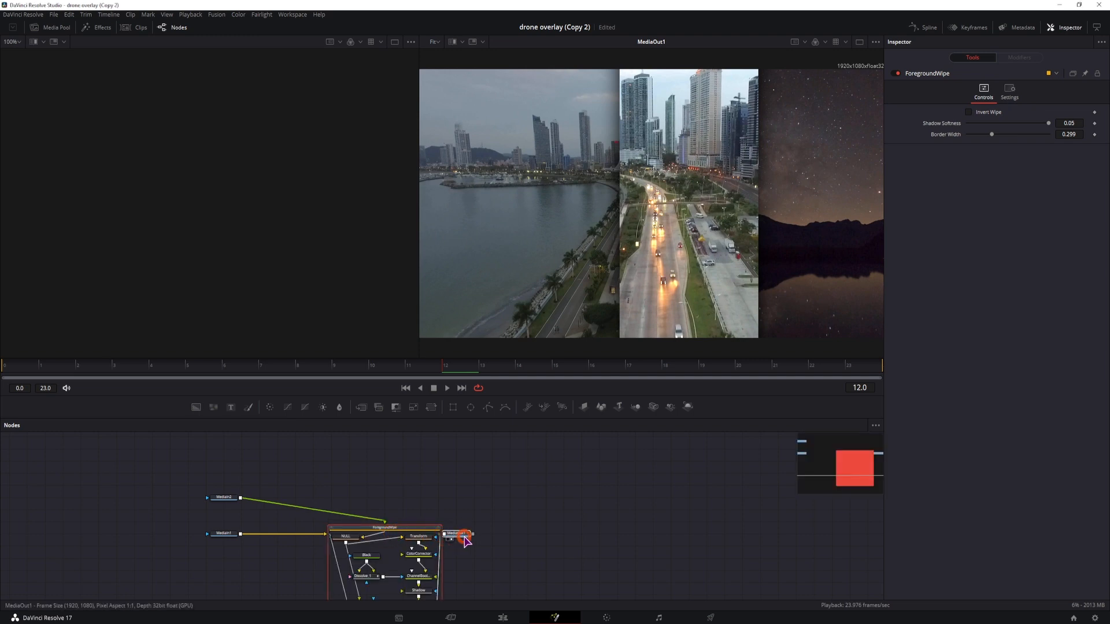
drag(446, 539, 572, 539)
drag(383, 524, 383, 476)
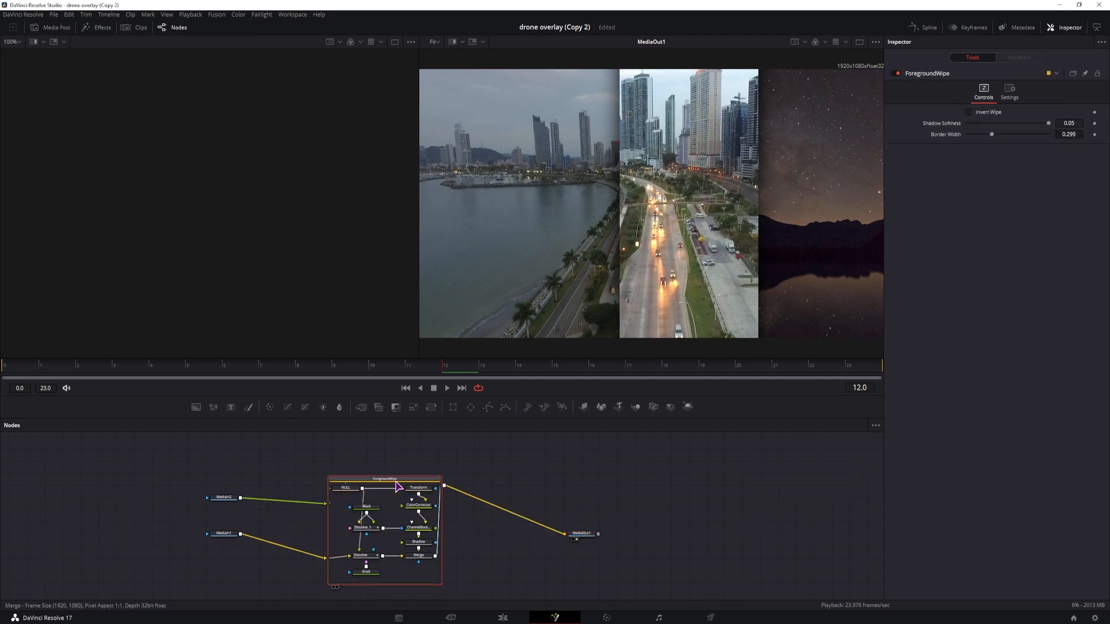
- Ungroup ForegroundWipe into its individual nodes and spread out the Dissolve and Grad nodes for a clearer layout
right_click(397, 484)
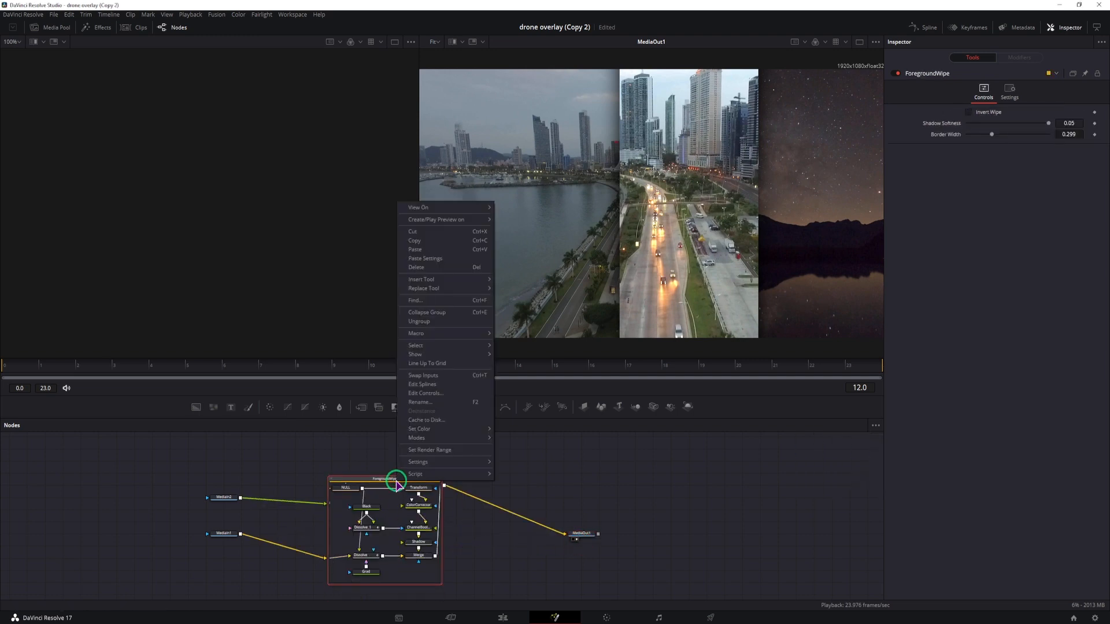
click(435, 324)
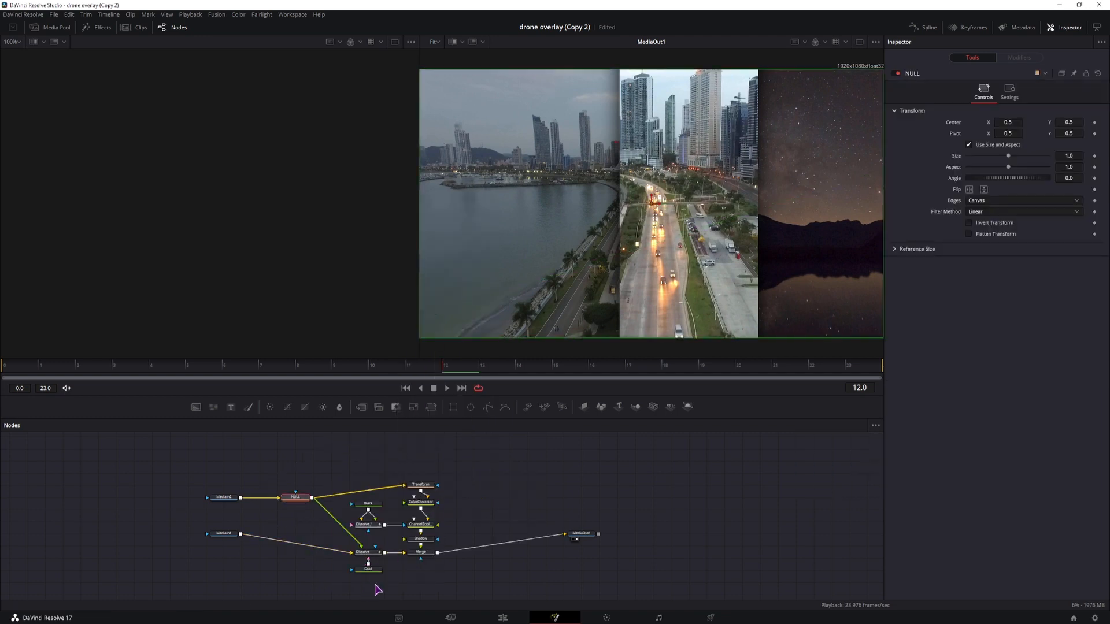
click(368, 569)
ctrl+click(366, 551)
drag(367, 551, 310, 568)
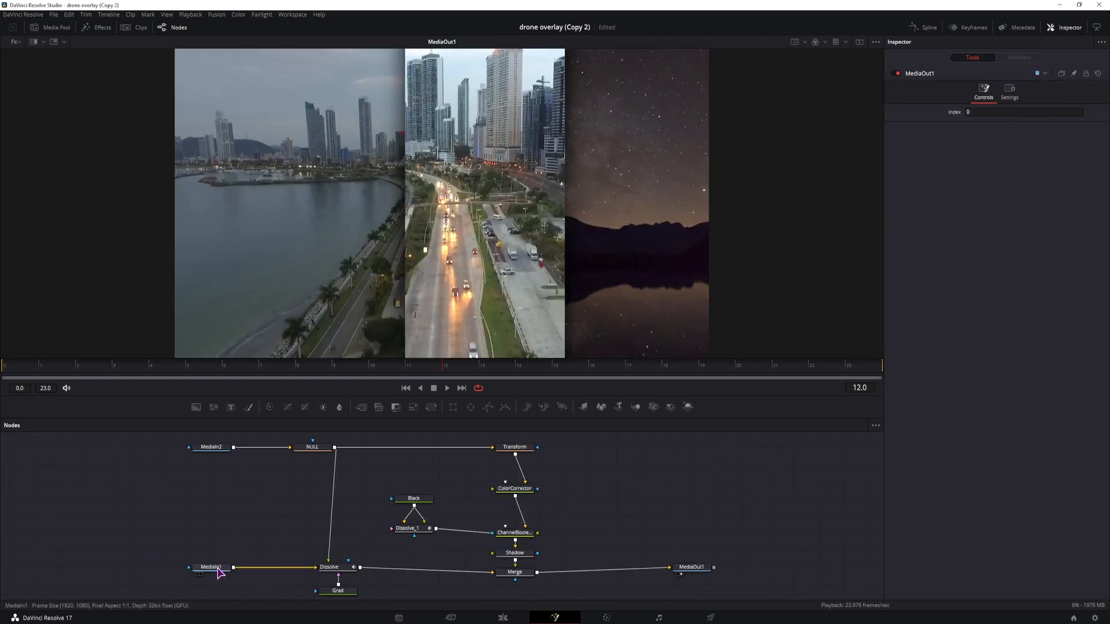
- Switch to dual viewers and preview MediaIn1 and MediaIn2 beside the MediaOut1 result
click(212, 568)
key(1)
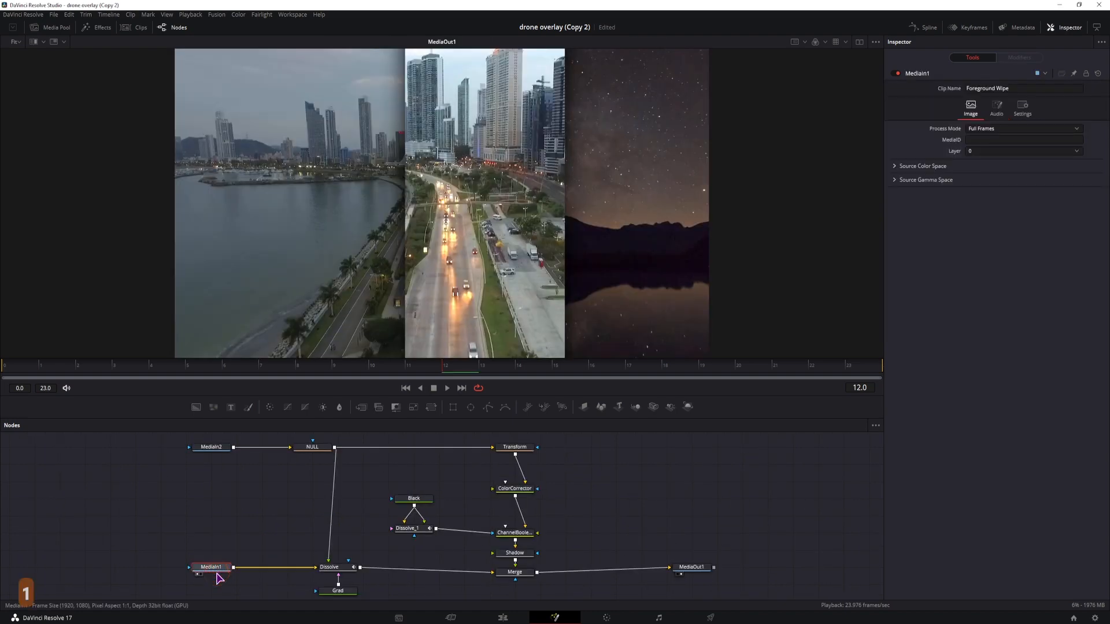
click(860, 41)
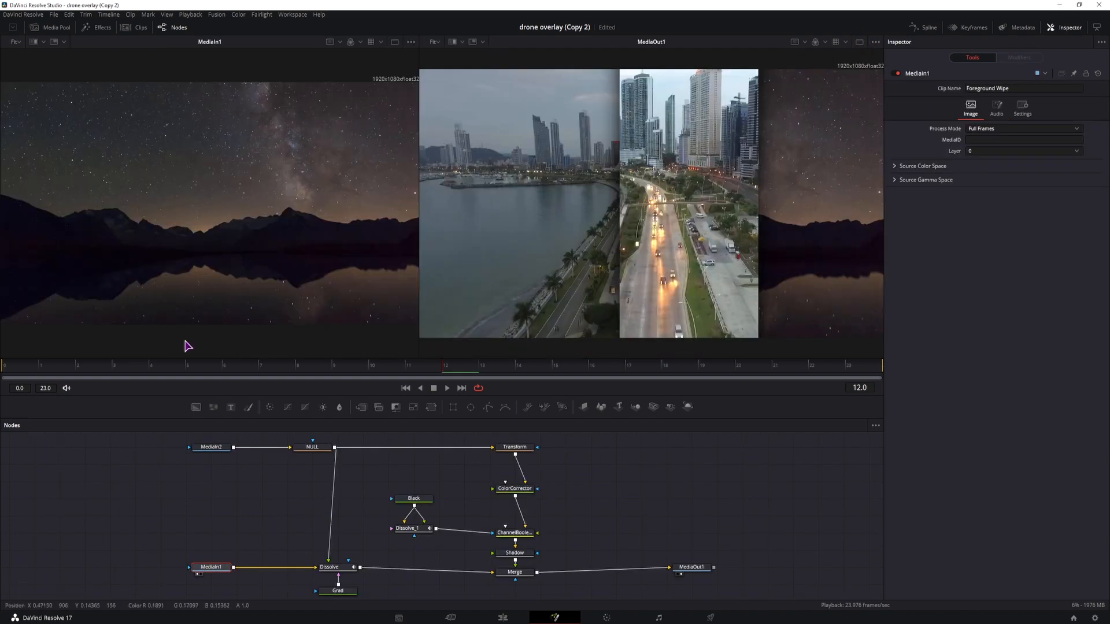
click(210, 447)
key(1)
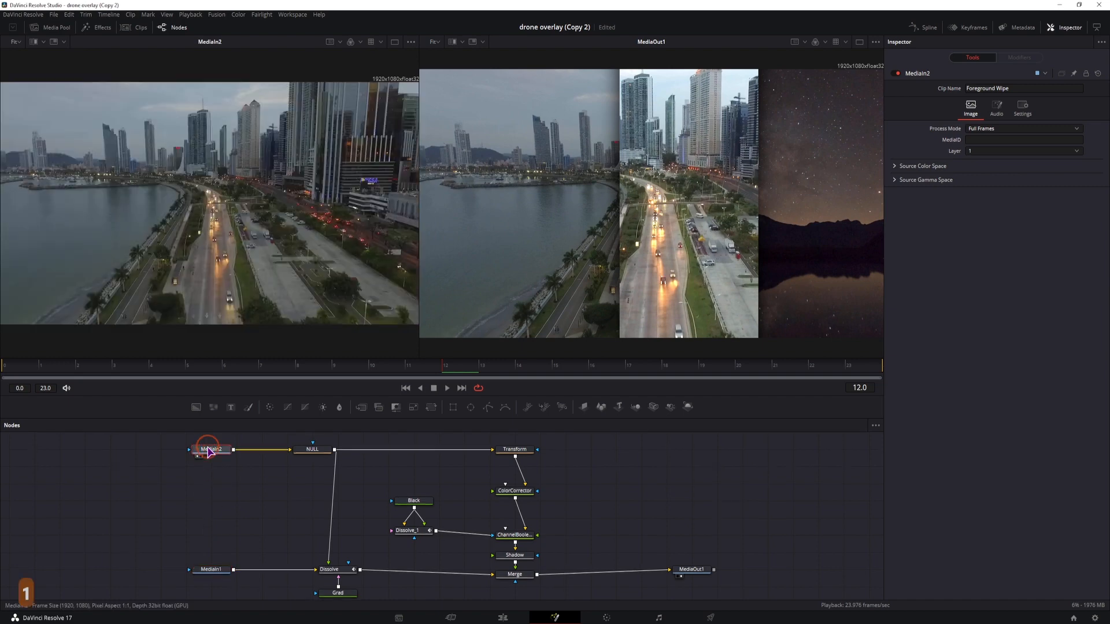
- Connect MediaIn2 directly to the Dissolve foreground and the Transform node, and remove the bypassed NULL node
click(312, 454)
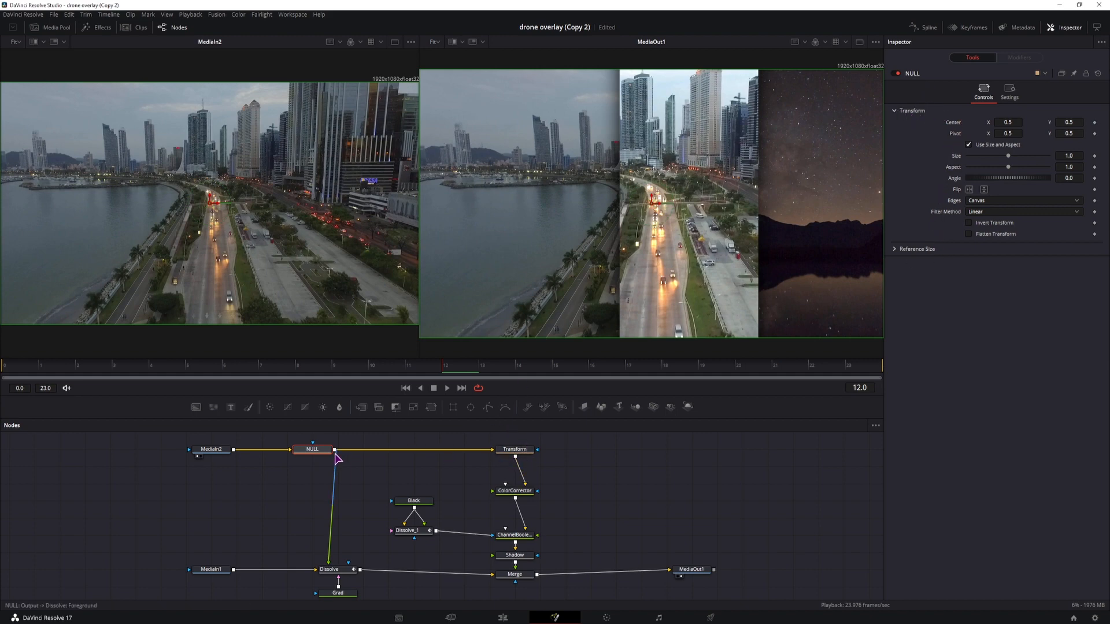
click(514, 451)
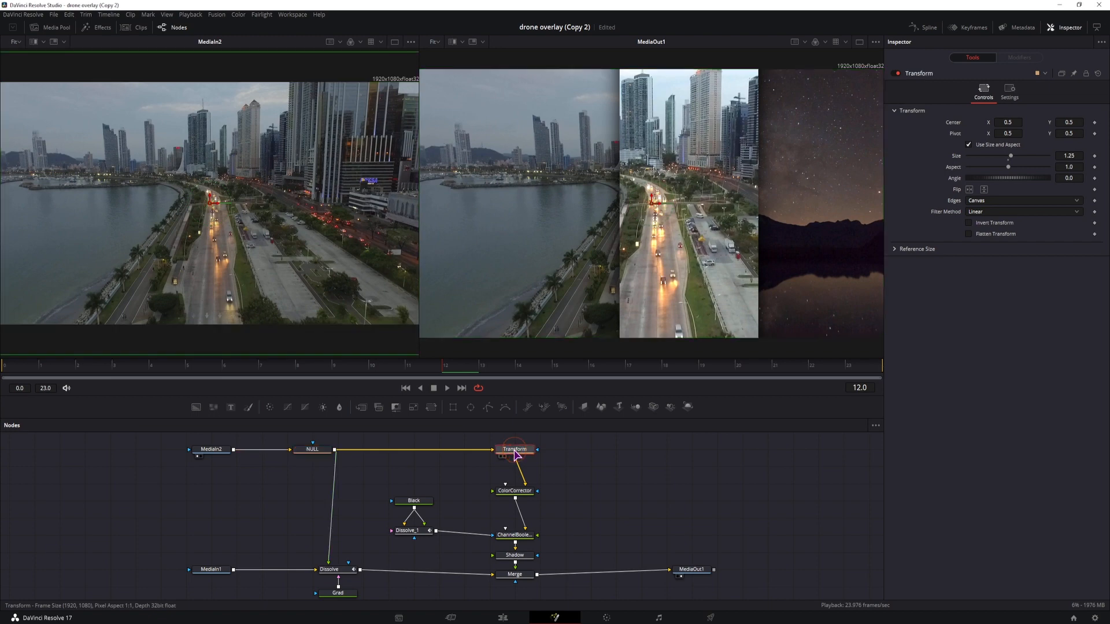
click(319, 451)
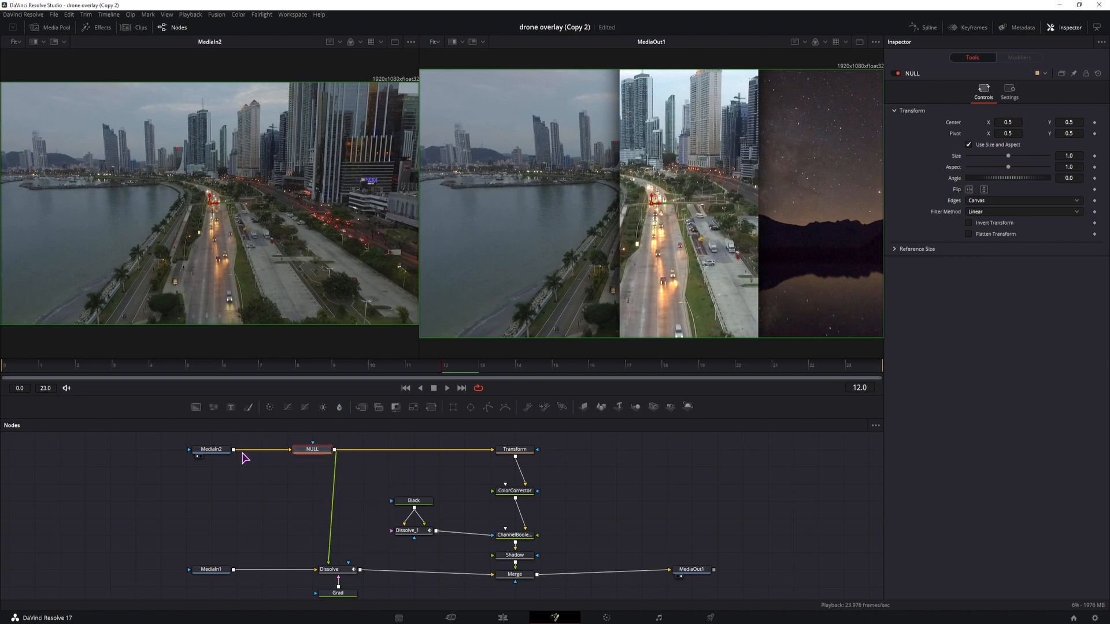
drag(233, 449, 329, 568)
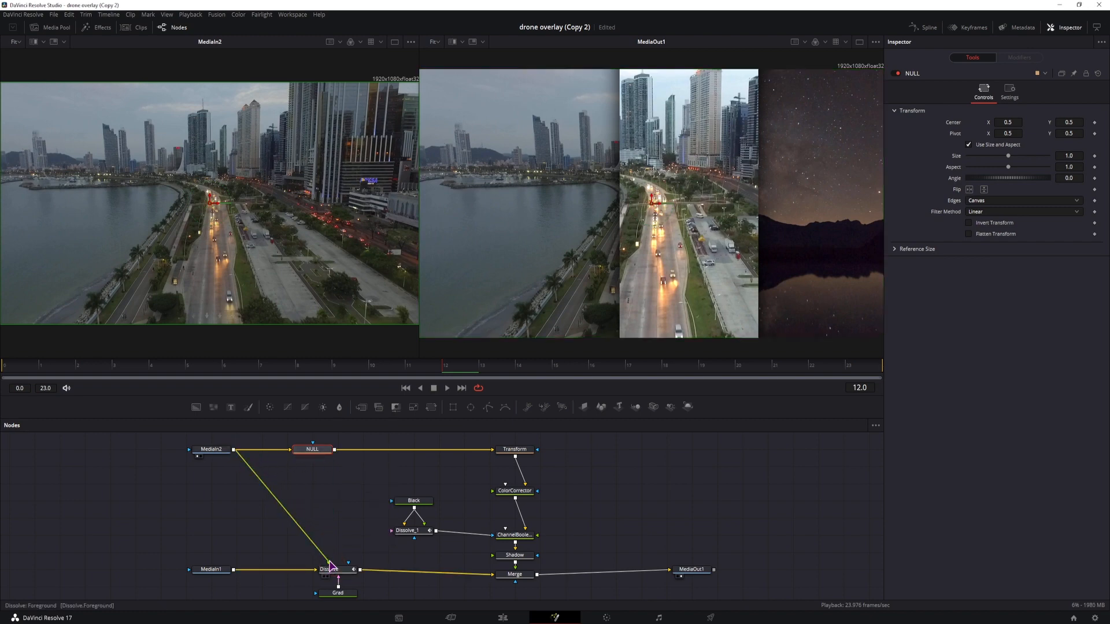
drag(233, 450, 511, 449)
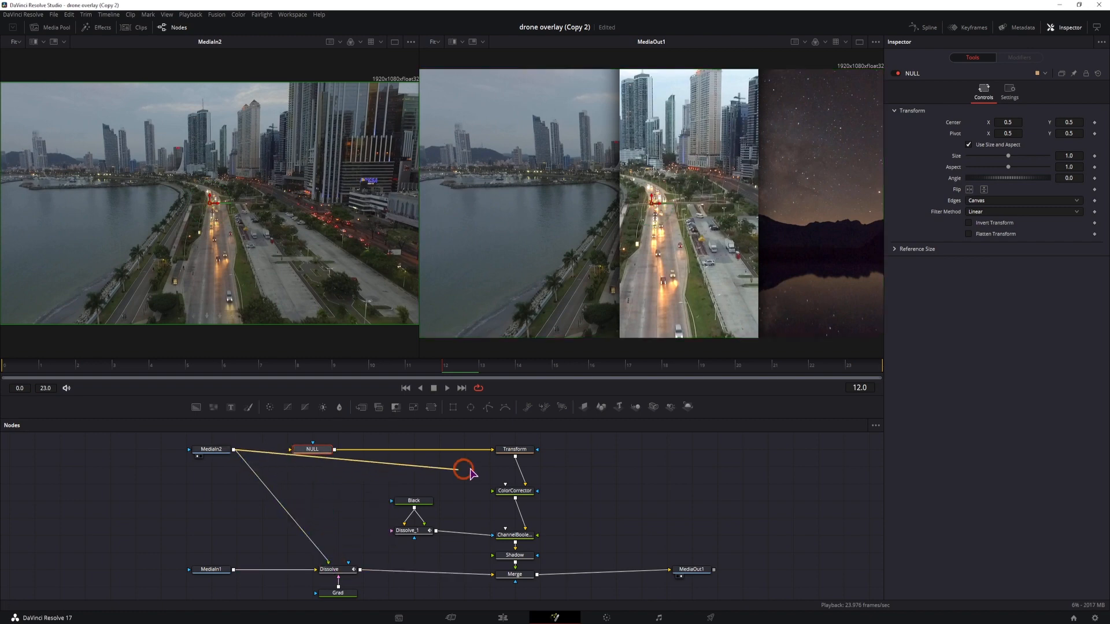
drag(312, 449, 186, 500)
- Reduce the size in the Transform node for the foreground strip to about 1.13
click(515, 453)
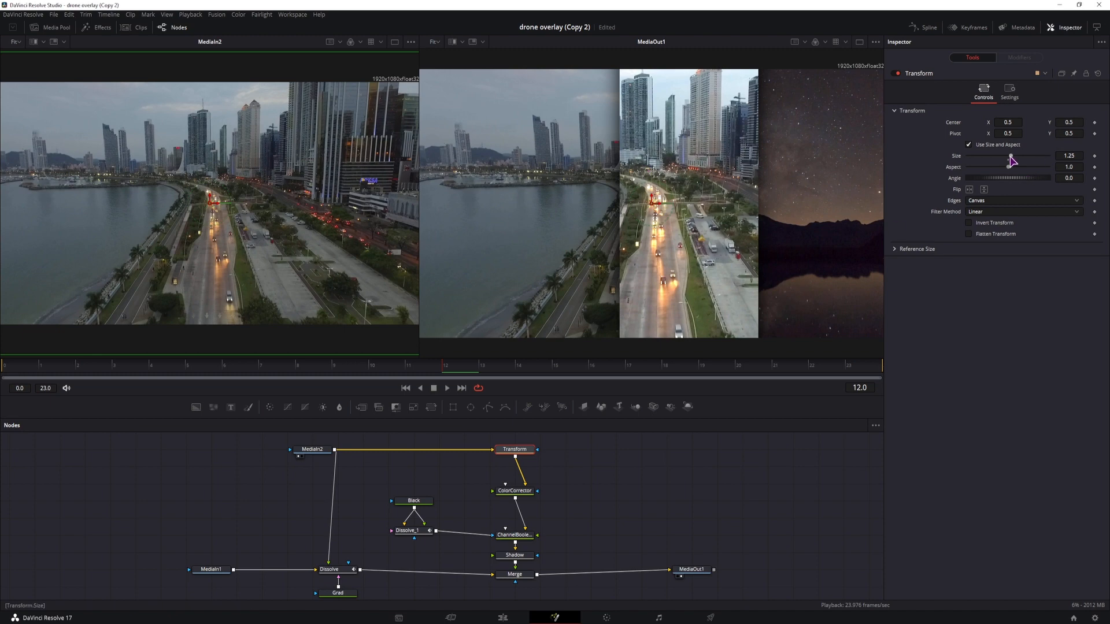
drag(1011, 161, 1011, 161)
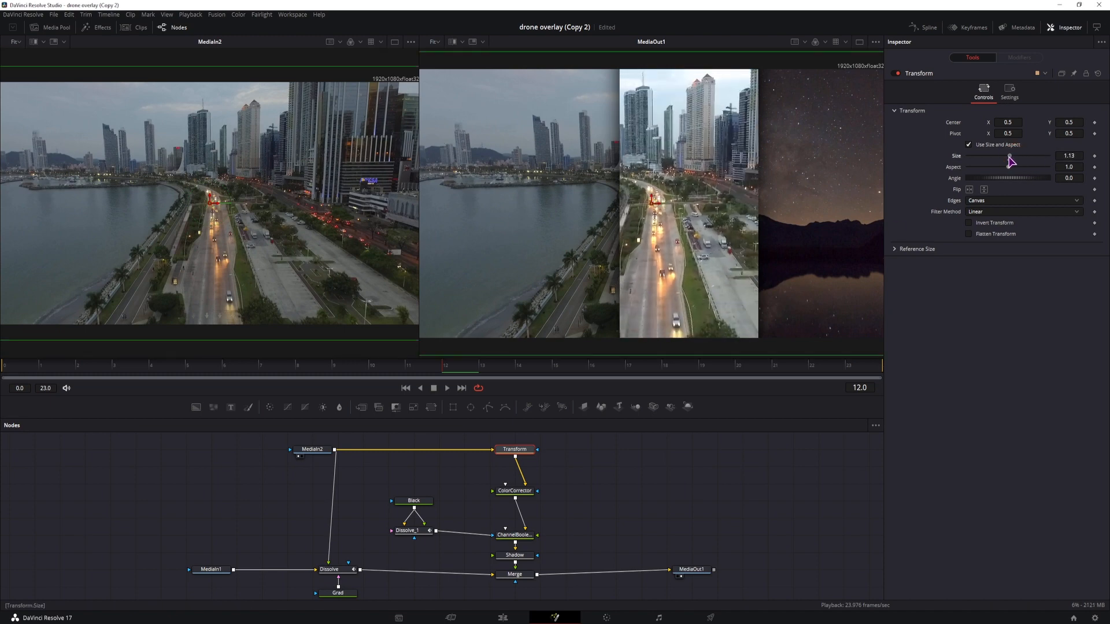
- Try animating the ColorCorrector's tint with keyframes around frames 11 and 12, and remove the tint animation
drag(519, 492, 521, 493)
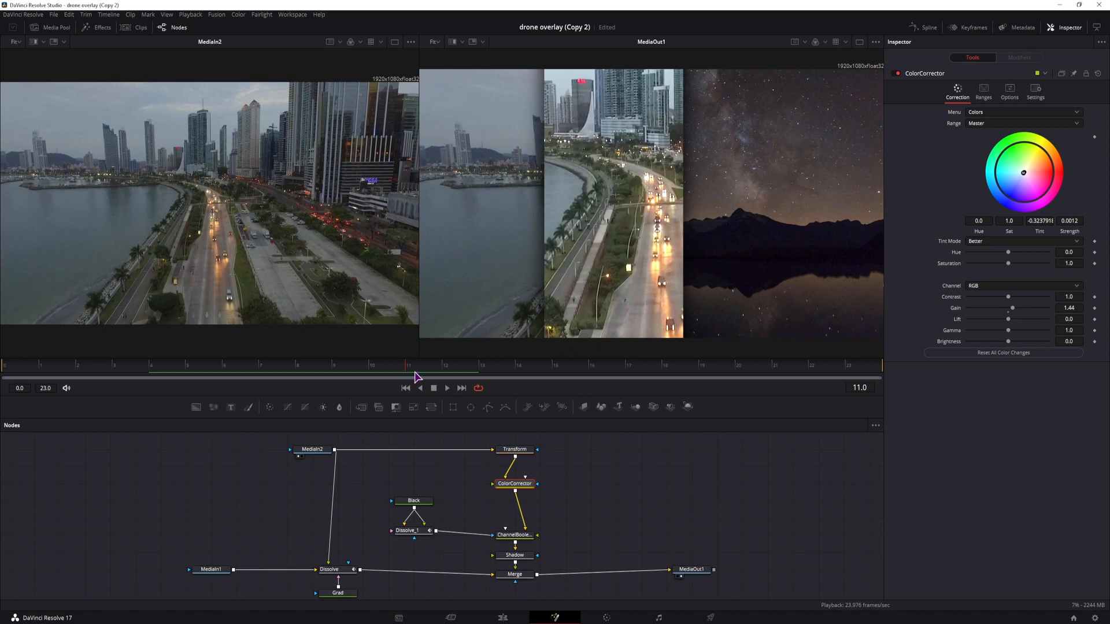
mouse_move(415, 373)
mouse_down()
mouse_move(470, 371)
mouse_move(414, 372)
mouse_up()
click(1094, 138)
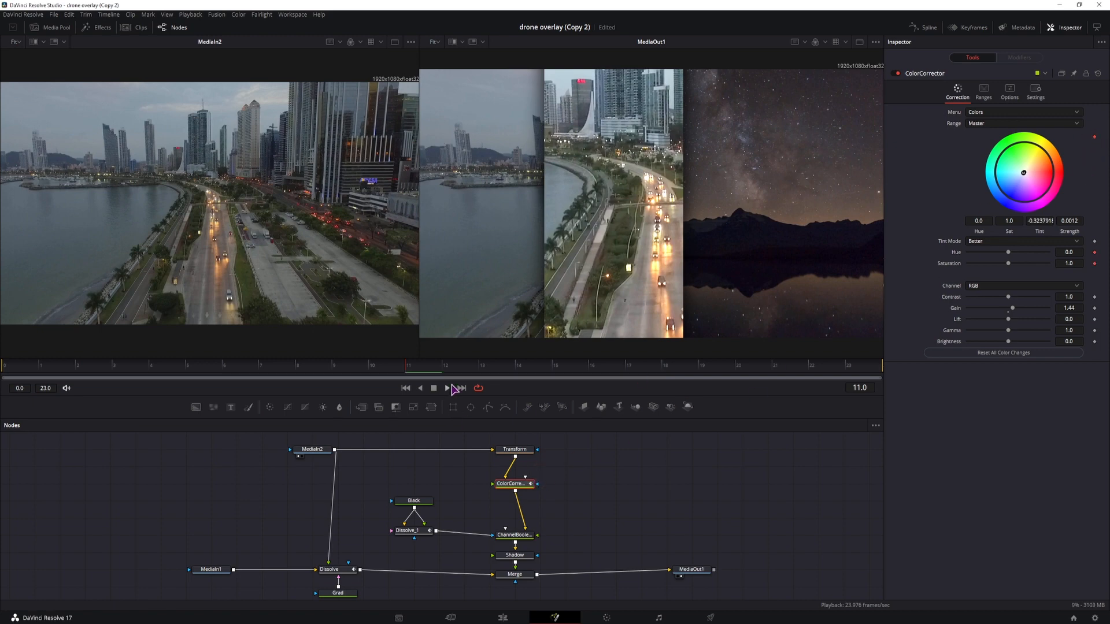
mouse_move(1035, 186)
mouse_down()
mouse_move(1030, 160)
mouse_move(1040, 181)
mouse_up()
click(451, 371)
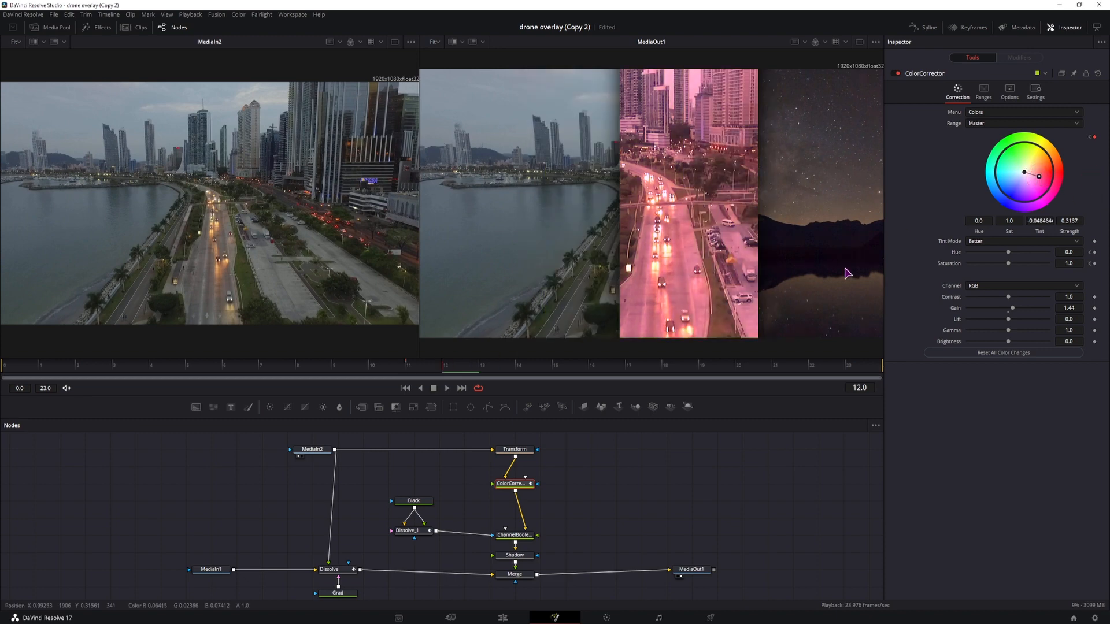
mouse_move(400, 374)
mouse_down()
mouse_move(463, 372)
mouse_move(118, 387)
mouse_move(434, 377)
mouse_move(310, 366)
mouse_move(419, 371)
mouse_up()
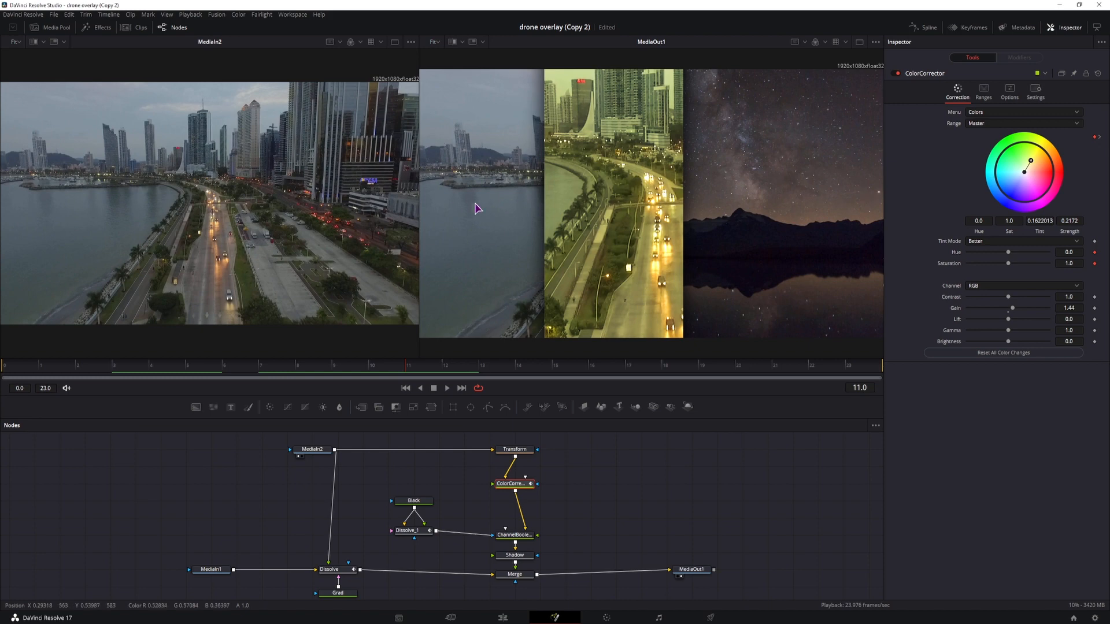
mouse_move(441, 367)
mouse_down()
mouse_move(657, 367)
mouse_move(440, 373)
mouse_up()
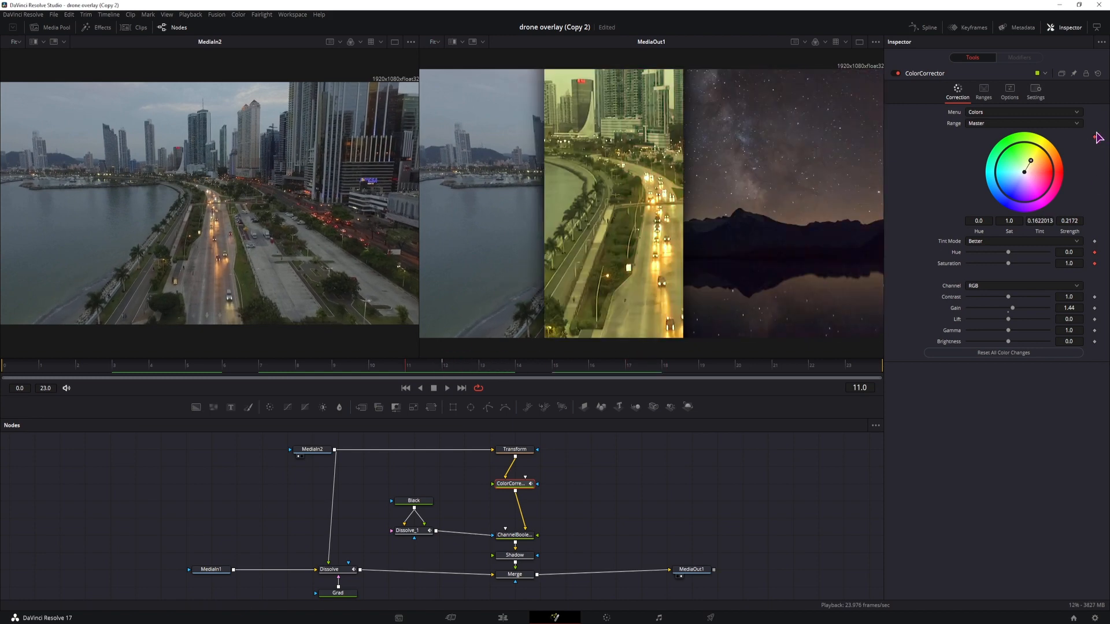
click(1095, 137)
- Examine the Black, Dissolve_1 and ChannelBooleans nodes, disconnecting and reconnecting Dissolve_1 to test its effect on the strip
click(414, 480)
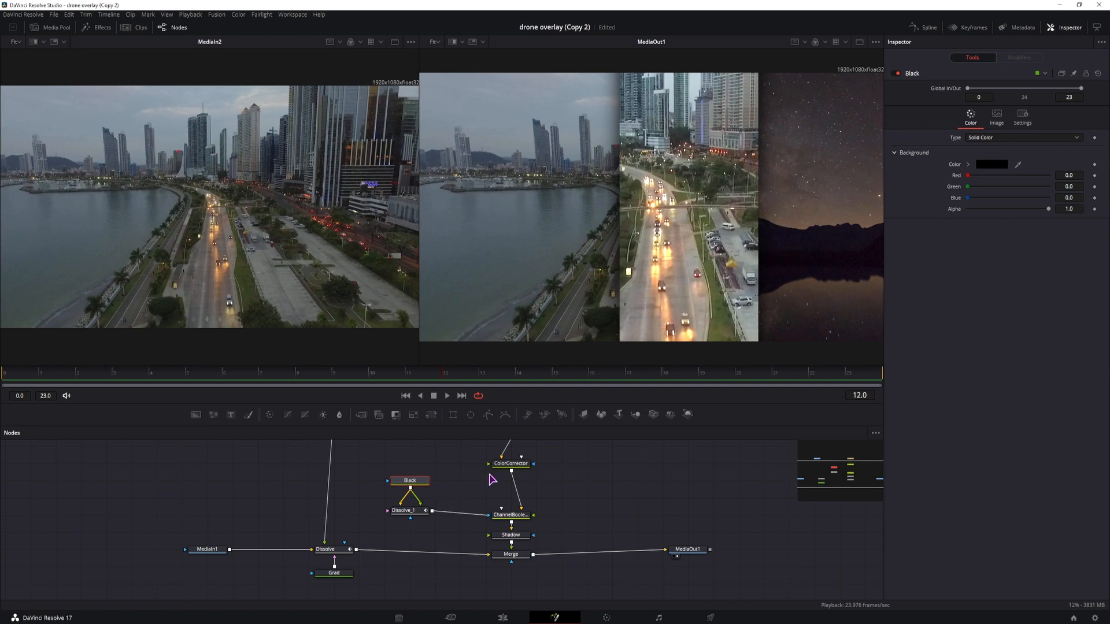
drag(402, 510, 402, 515)
click(509, 515)
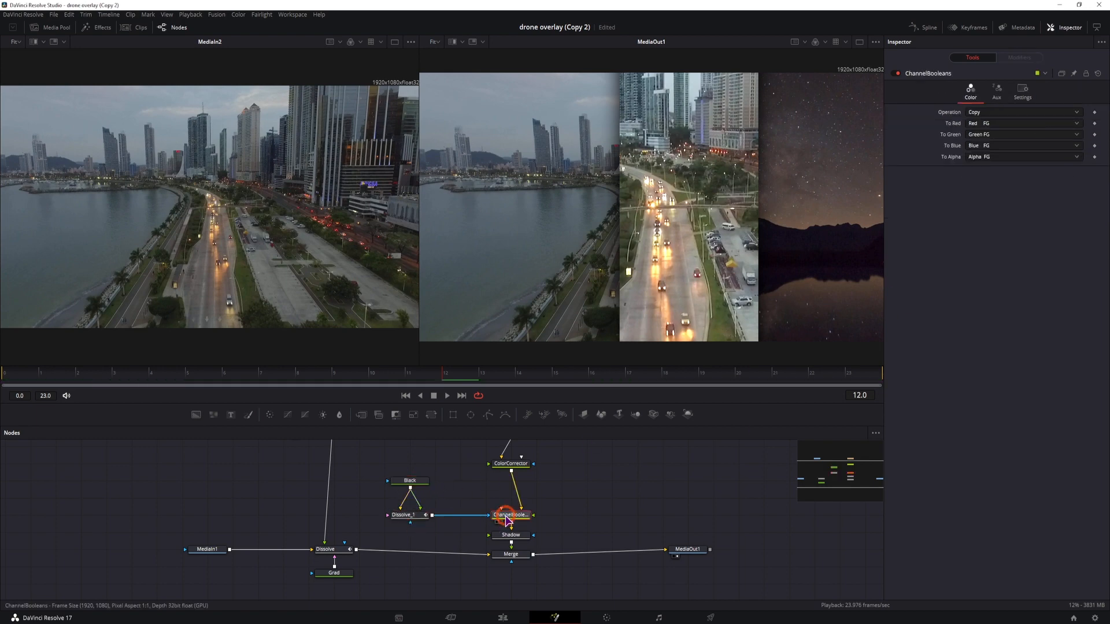
drag(482, 515, 463, 541)
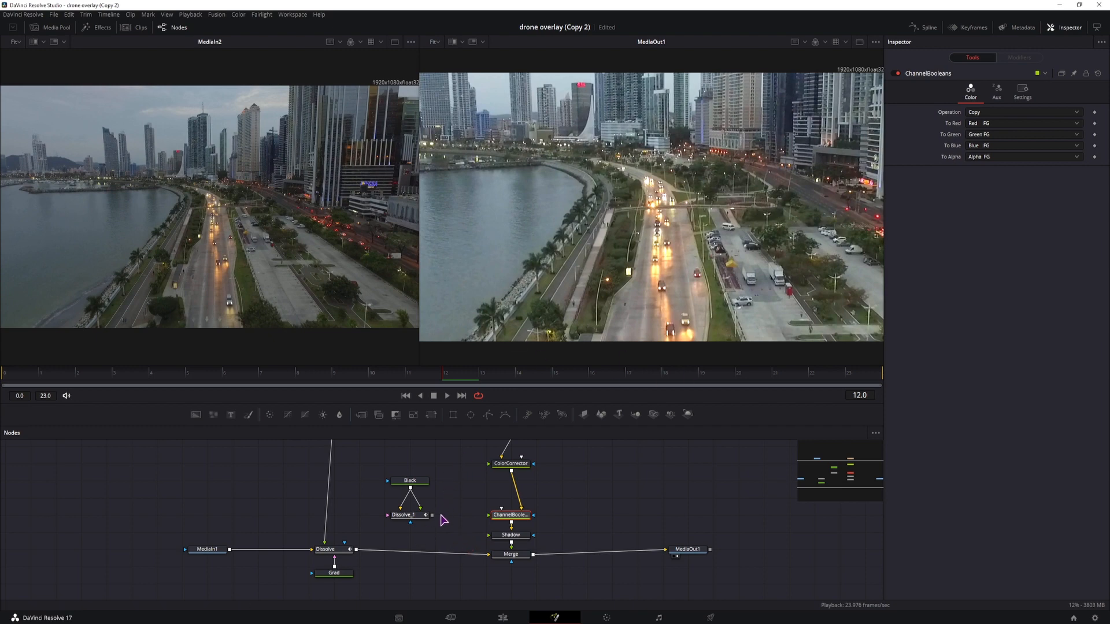
drag(431, 515, 482, 515)
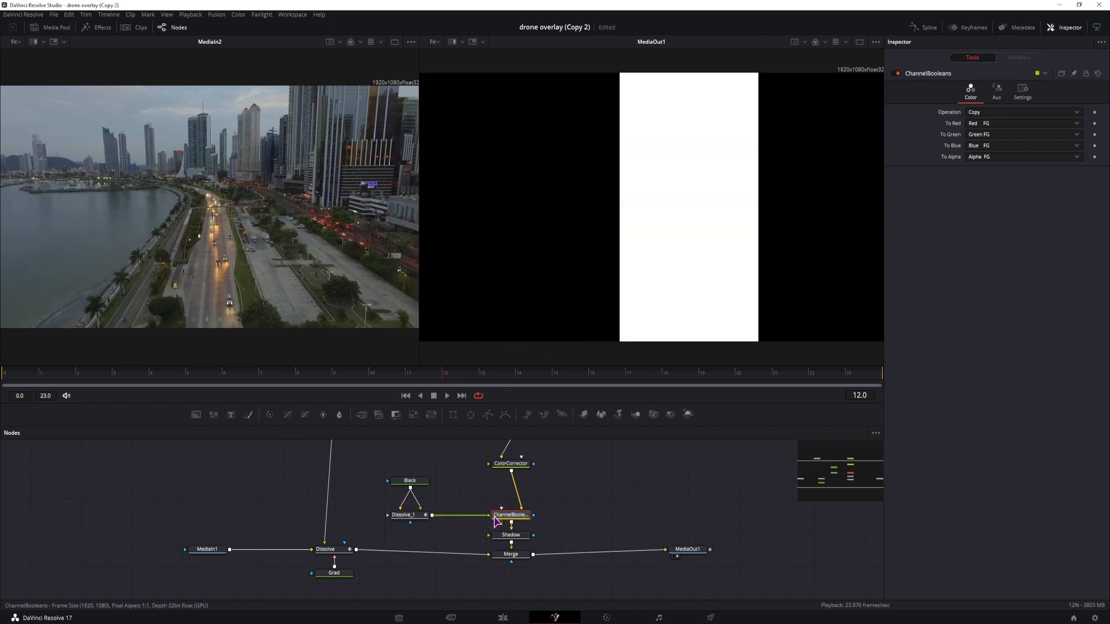
- Examine Dissolve_1's wipe settings, its Background/Foreground animation curve modifier and the expression on its Invert Wipe option
click(403, 515)
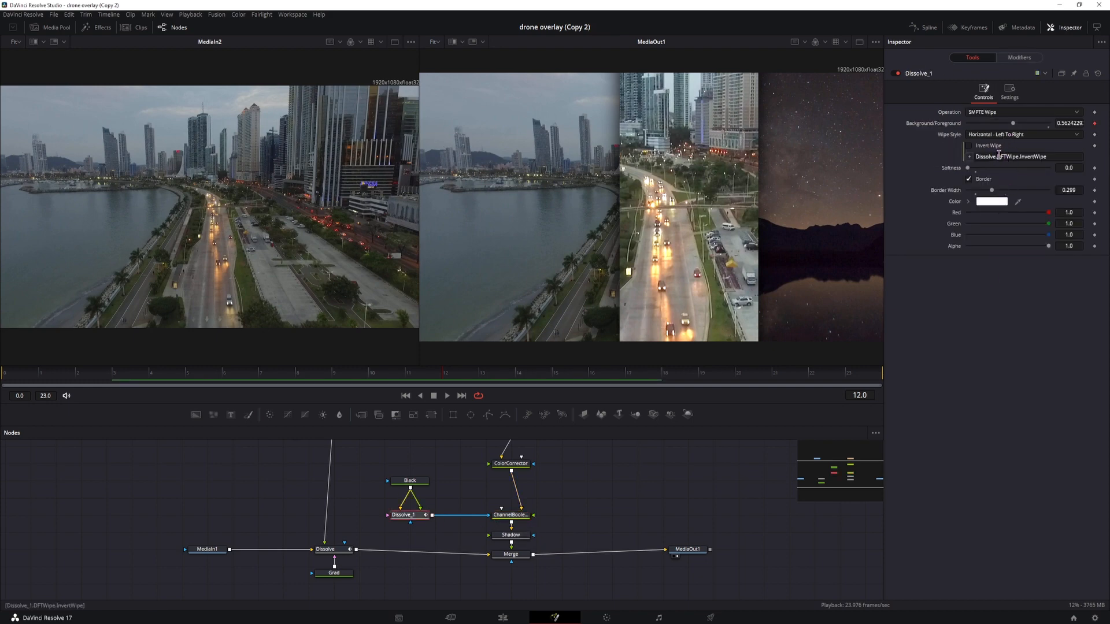
click(1022, 57)
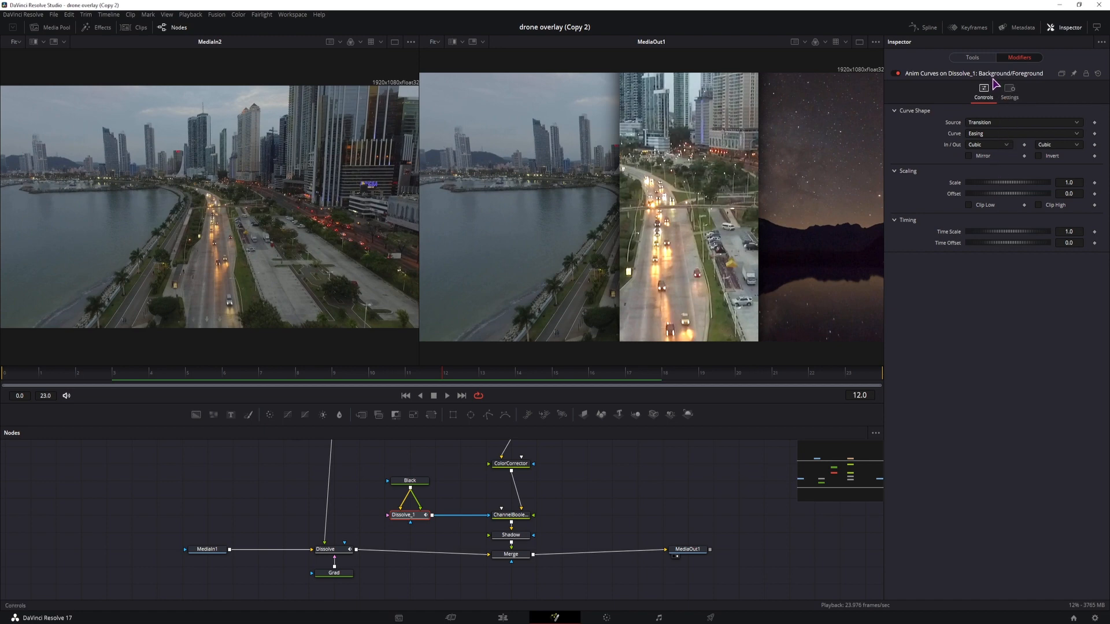
click(973, 58)
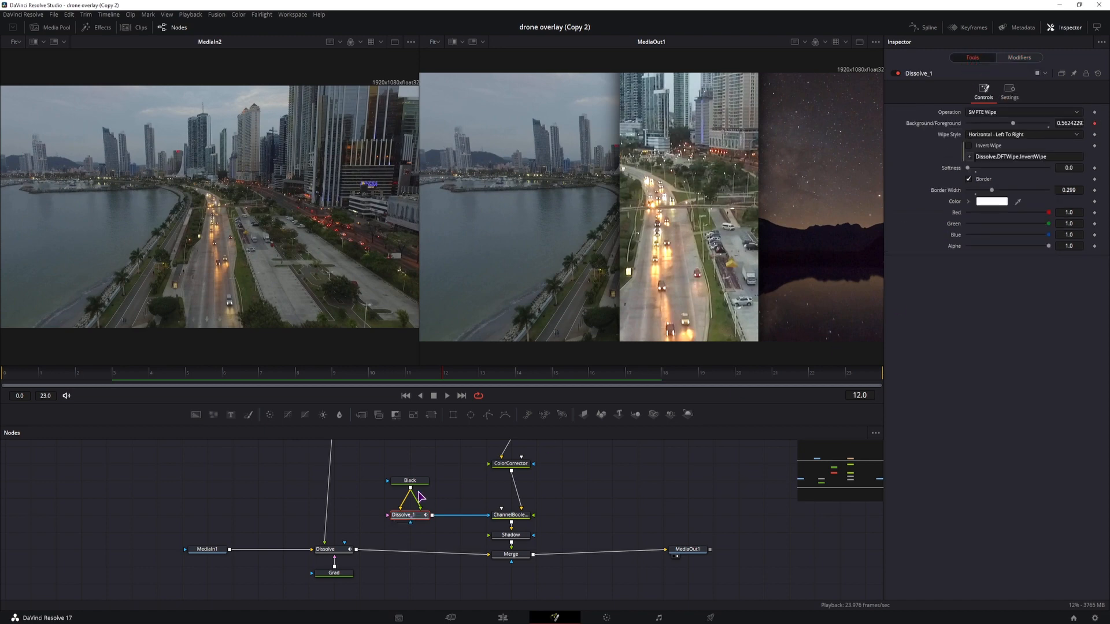
click(989, 157)
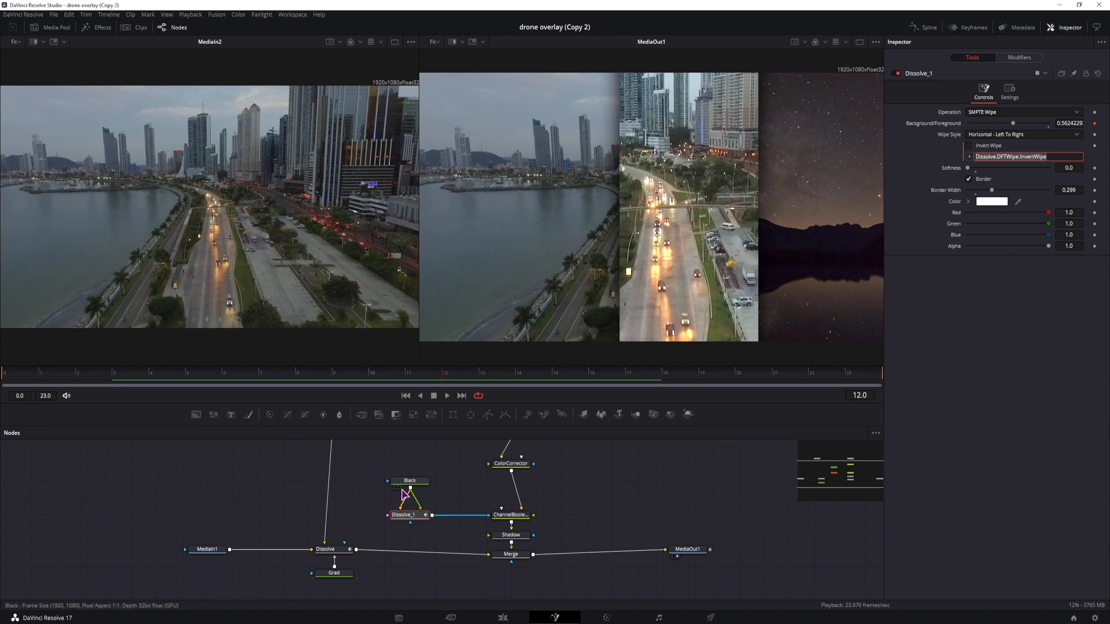
- Try inverting the wipe on the main Dissolve node, scrubbing through the transition before and after the change
click(325, 549)
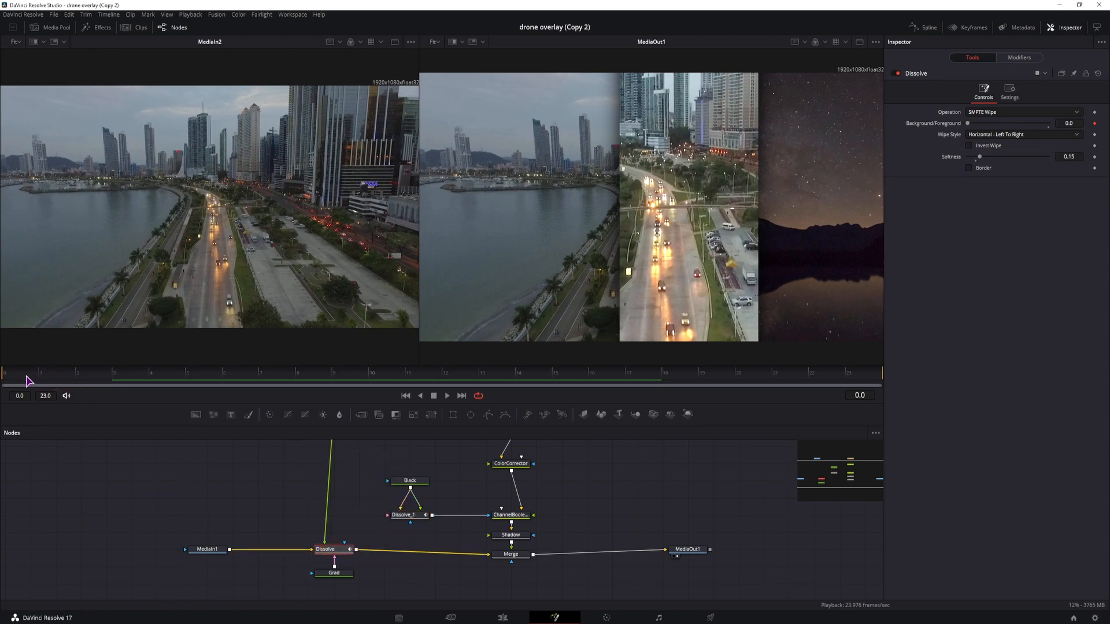
drag(8, 376, 445, 380)
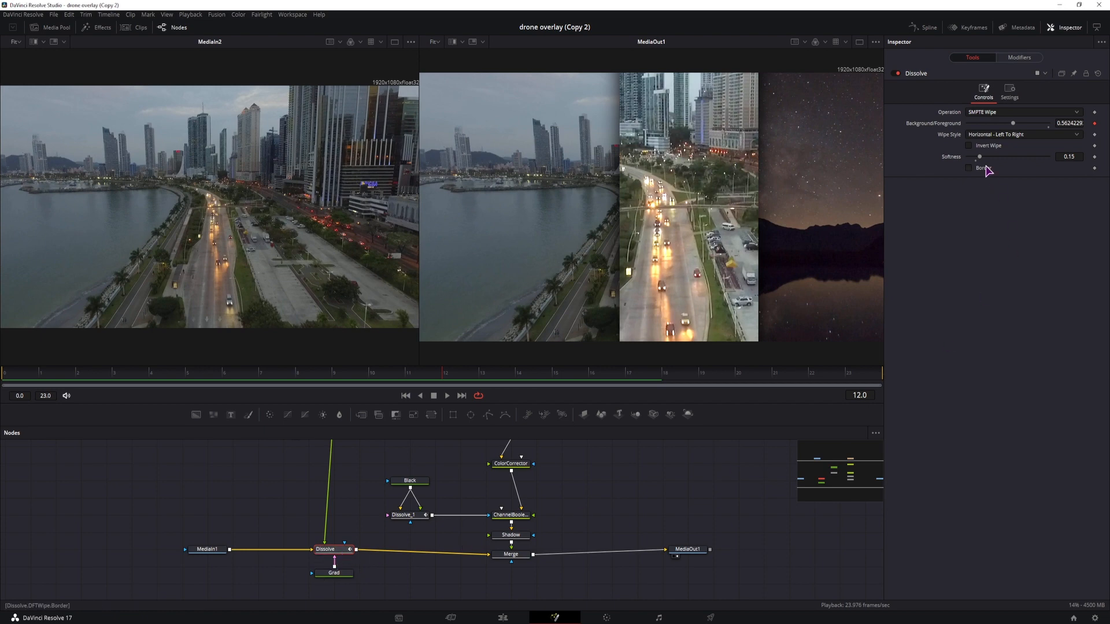
click(969, 146)
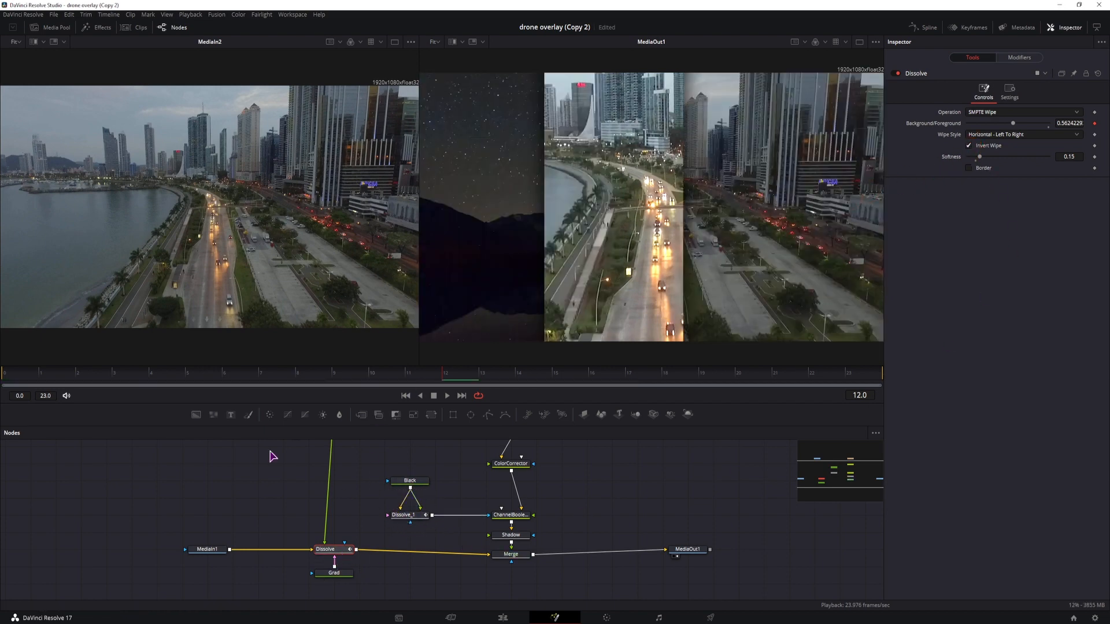
drag(31, 379, 644, 377)
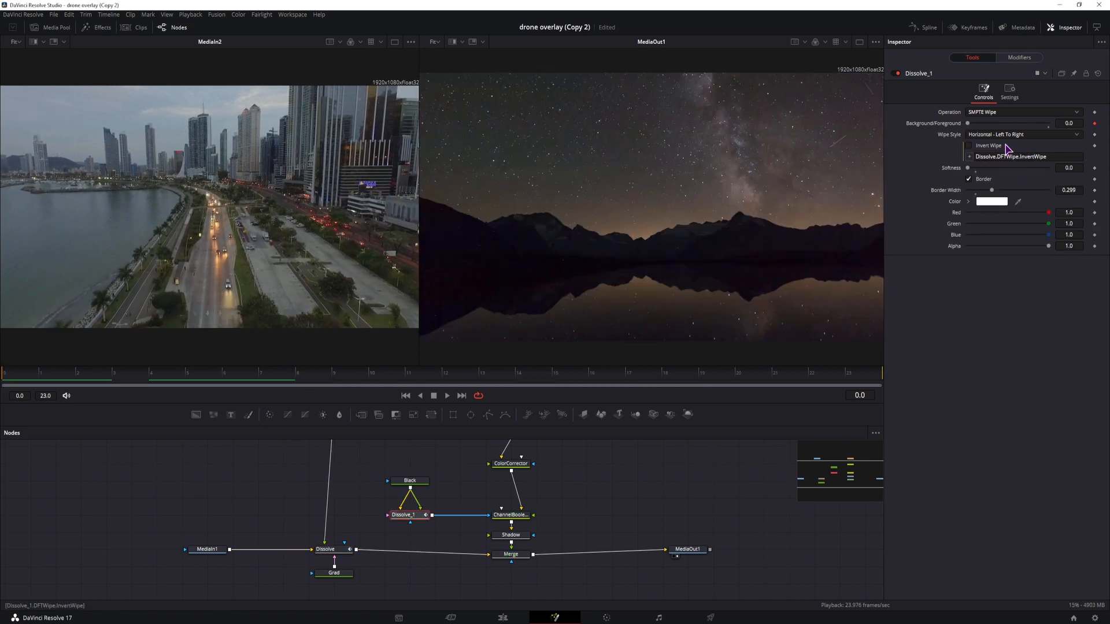
- Examine the main Dissolve's Background/Foreground animation curve modifier and the Black node feeding Dissolve_1
click(328, 550)
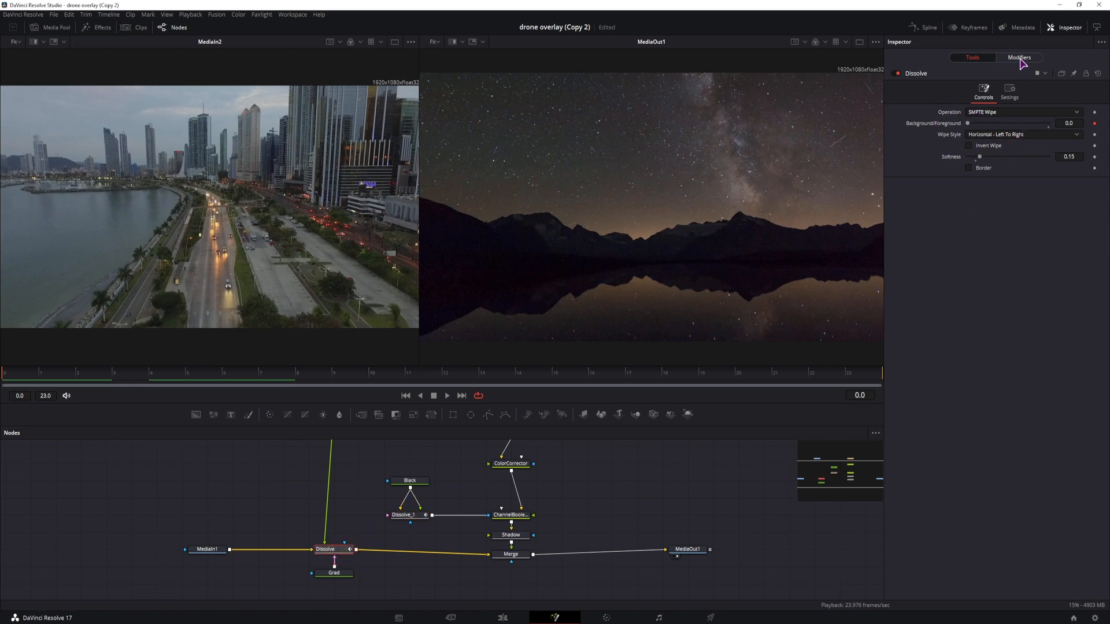
click(1020, 58)
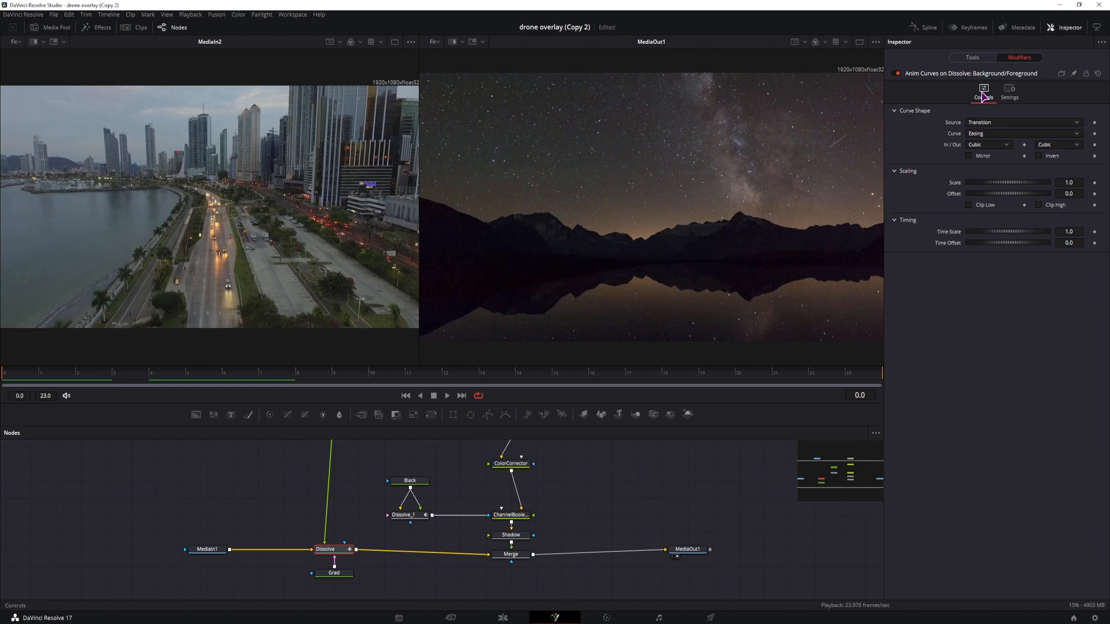
click(972, 58)
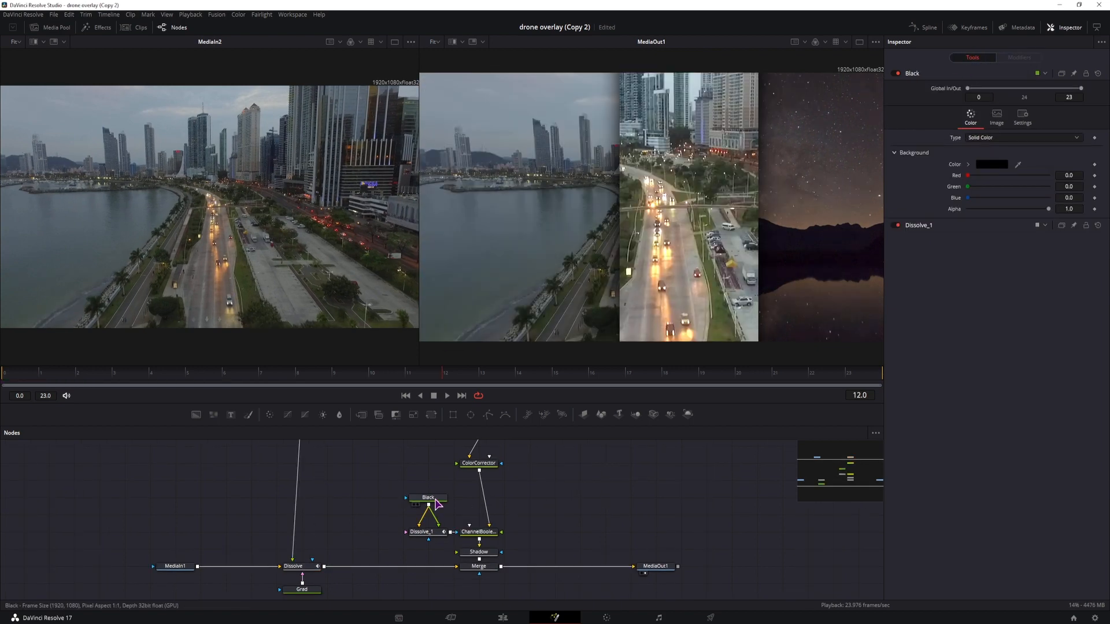
click(432, 512)
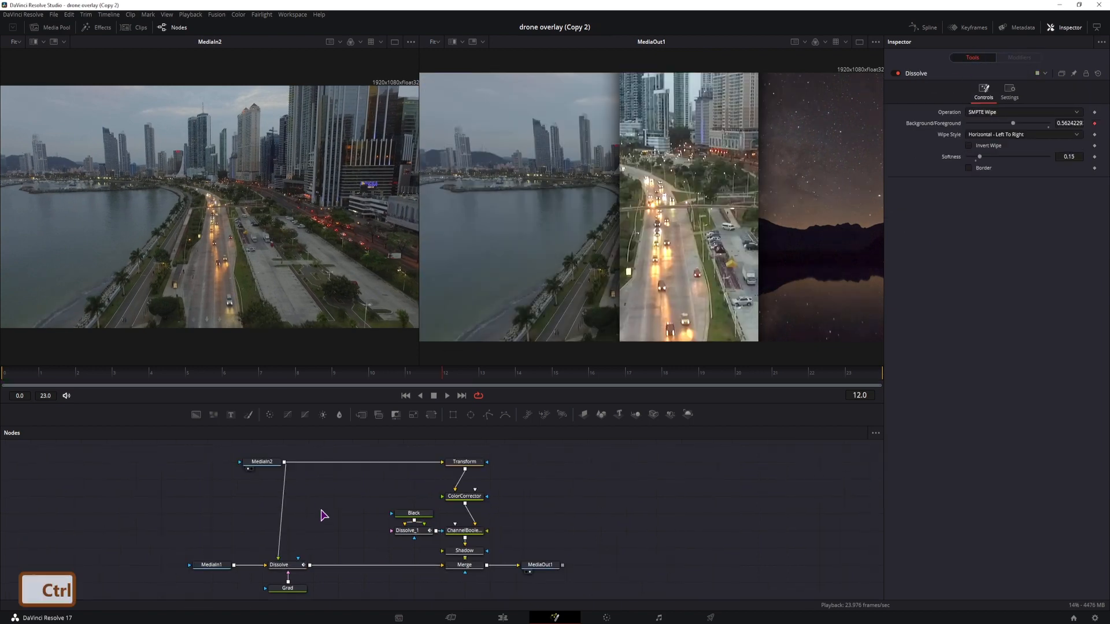
- Insert a new Dissolve node between MediaIn2 and Transform, connect MediaIn1 to its foreground, and move MediaIn2 beneath it
key(ctrl+space)
text(d)
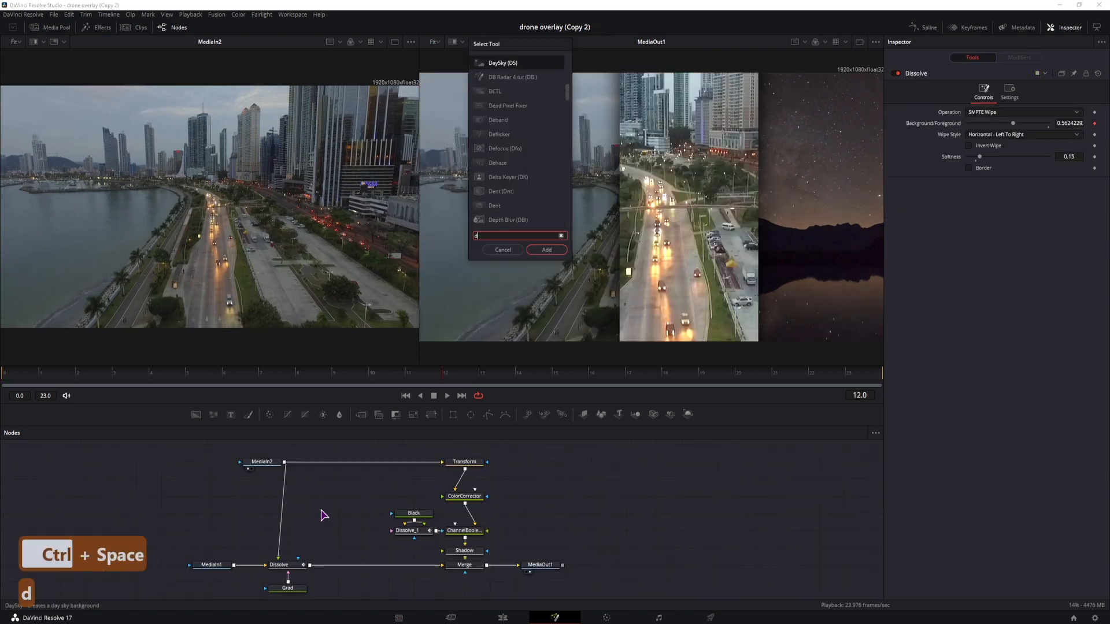
text(isso)
key(Return)
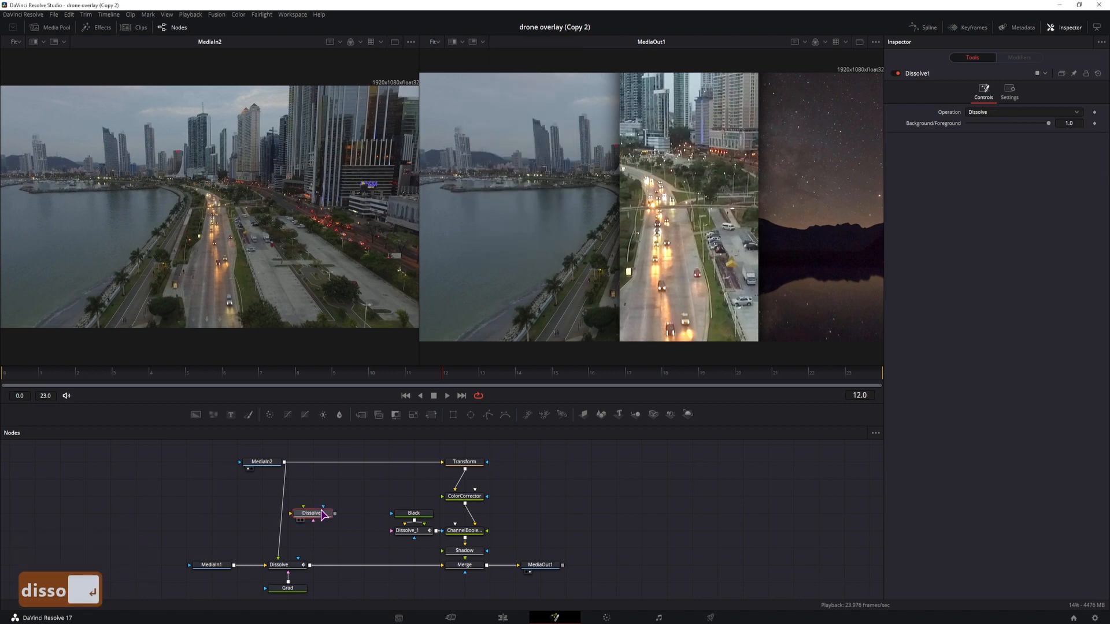
drag(322, 514, 366, 465)
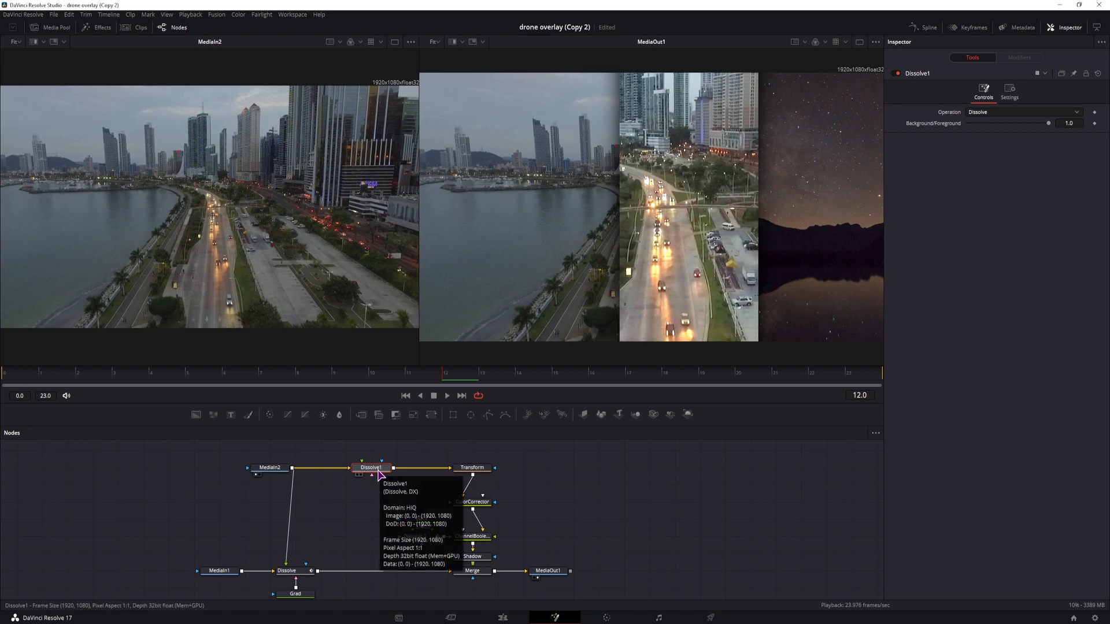
drag(242, 570, 372, 476)
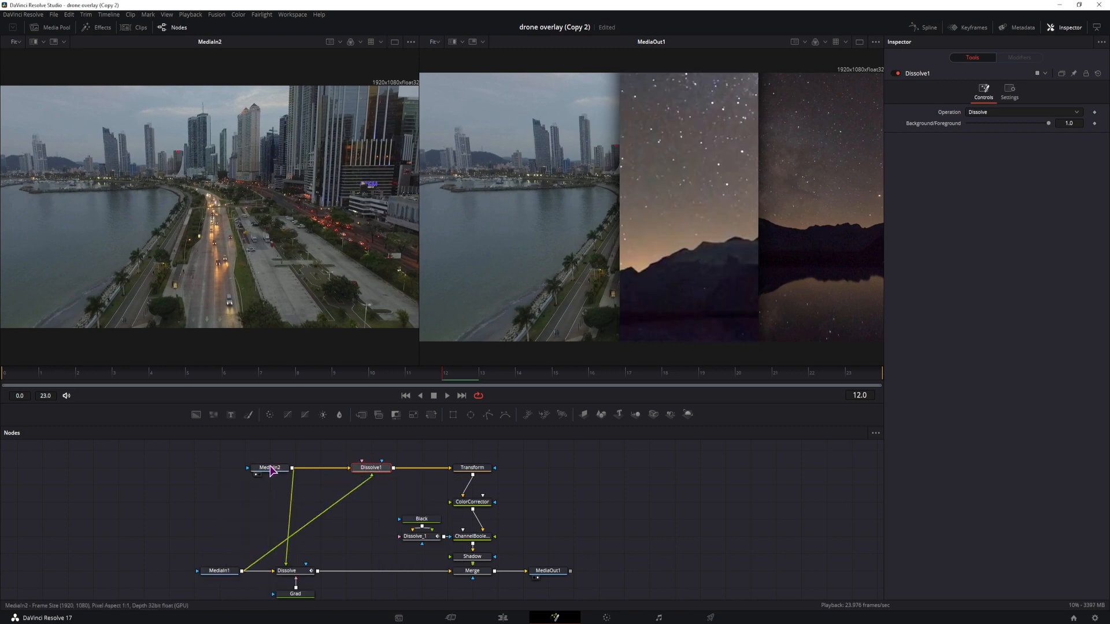
drag(270, 470, 361, 554)
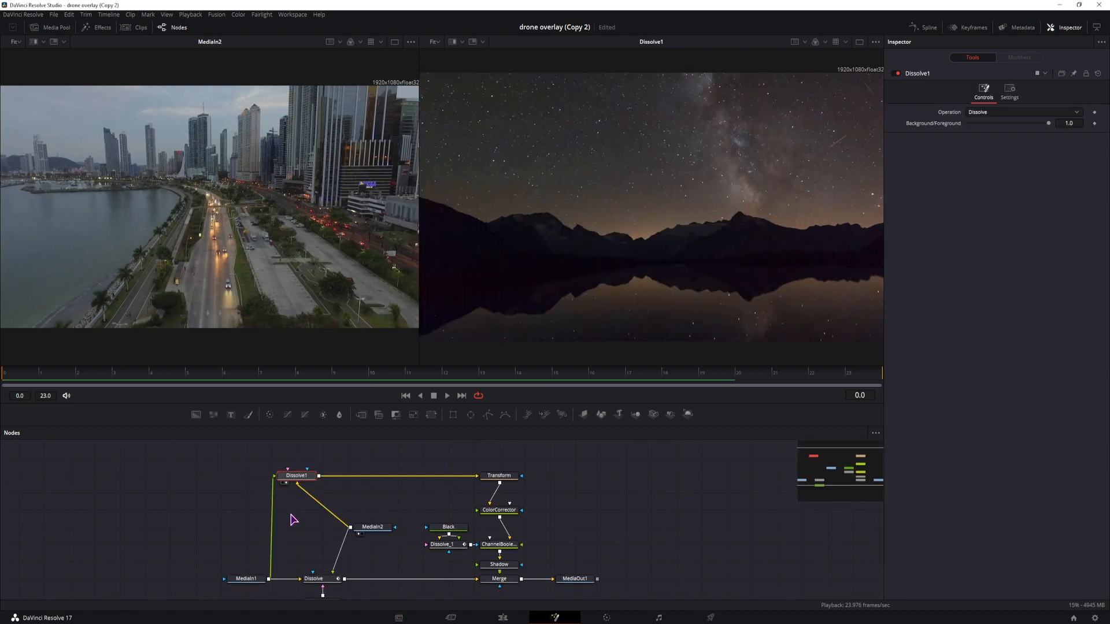
- Display MediaIn1 in the first viewer for comparison with the new Dissolve's output
click(372, 532)
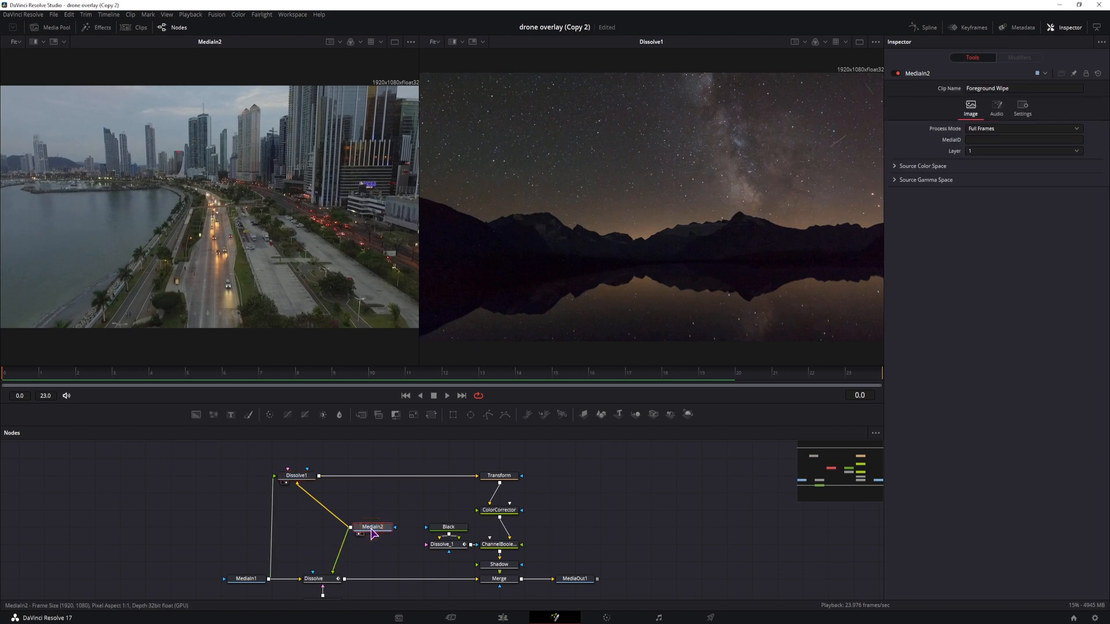
click(247, 579)
key(1)
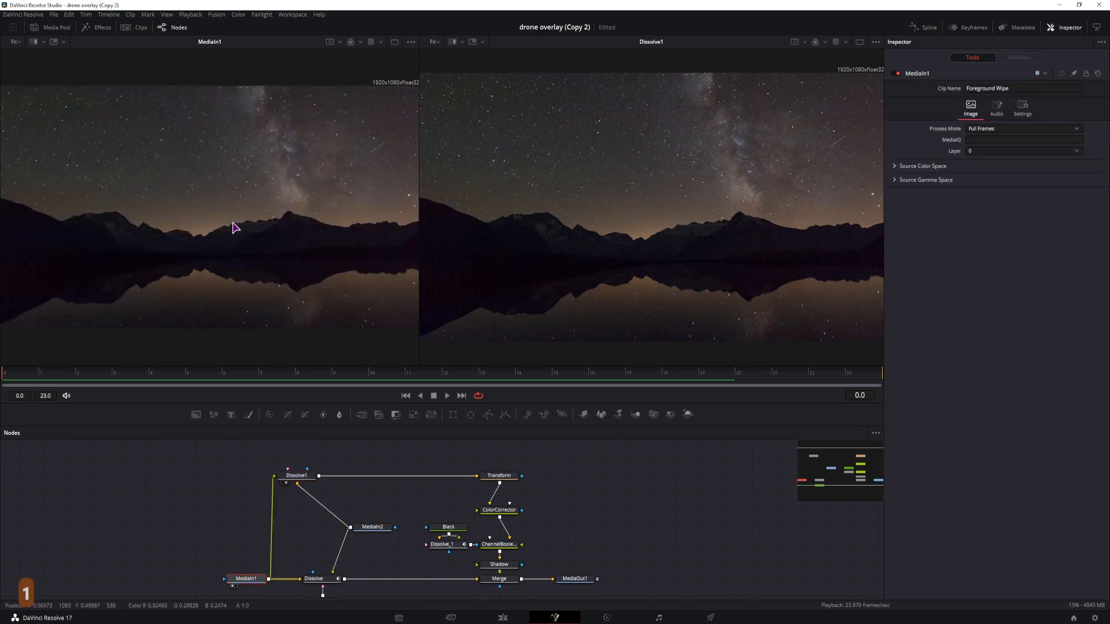
- Test the new Dissolve's Background/Foreground blend at 0.0 and return it to 1.0
click(299, 477)
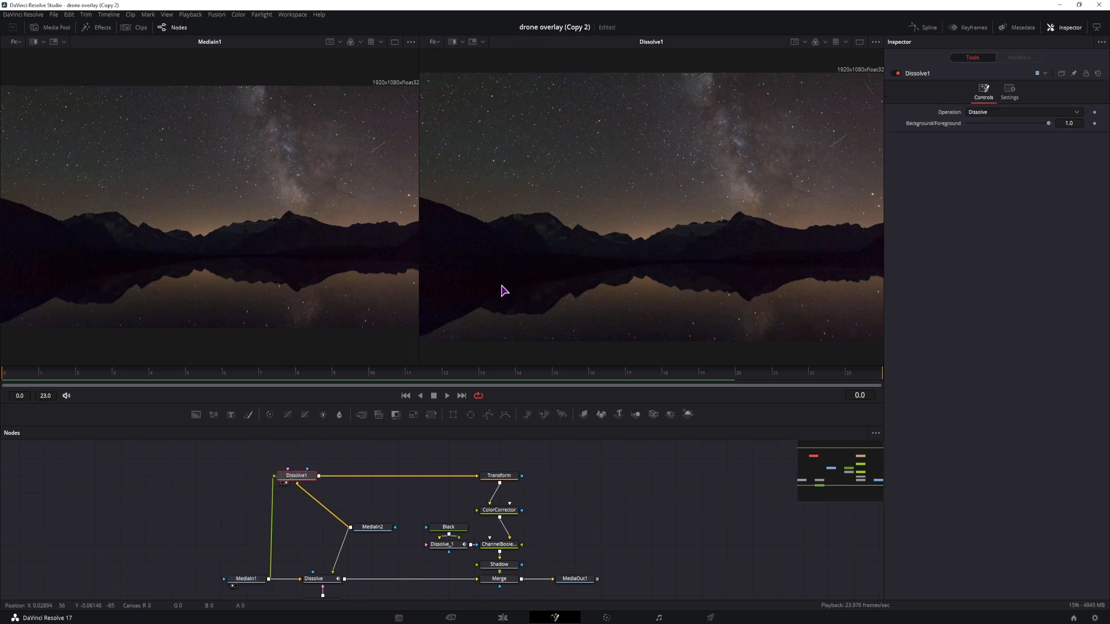
click(973, 112)
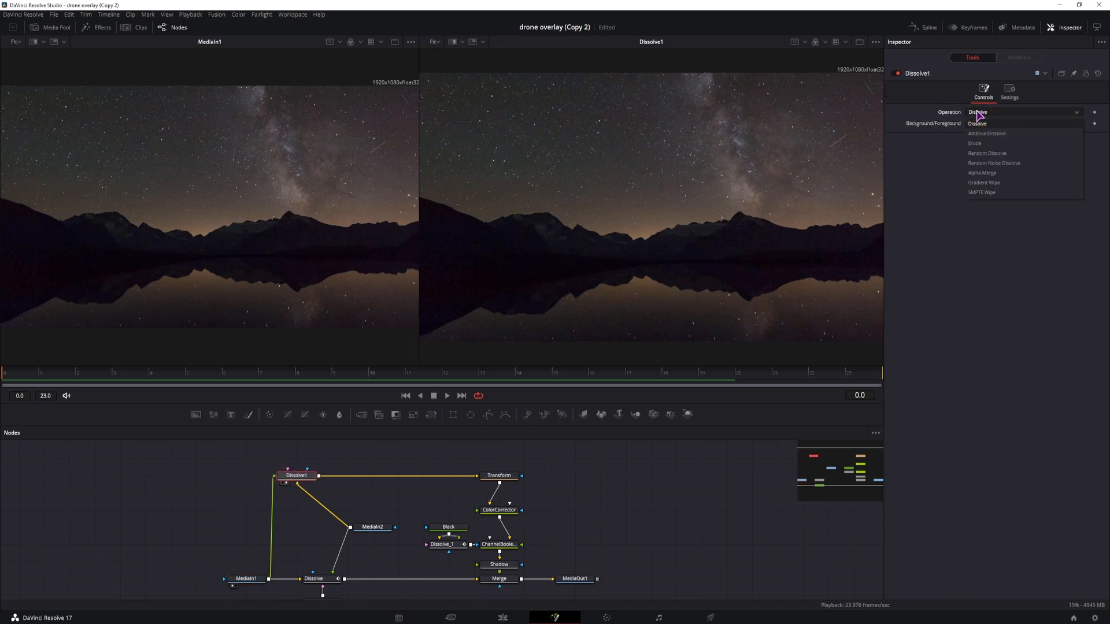
click(974, 111)
drag(1048, 123, 942, 134)
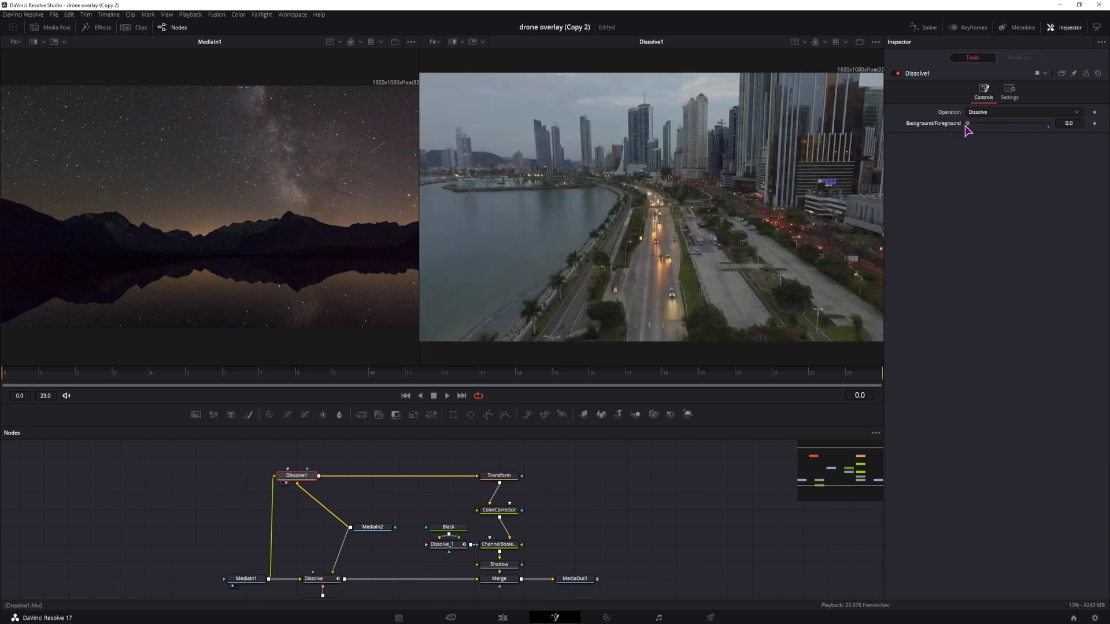
drag(969, 127, 1072, 128)
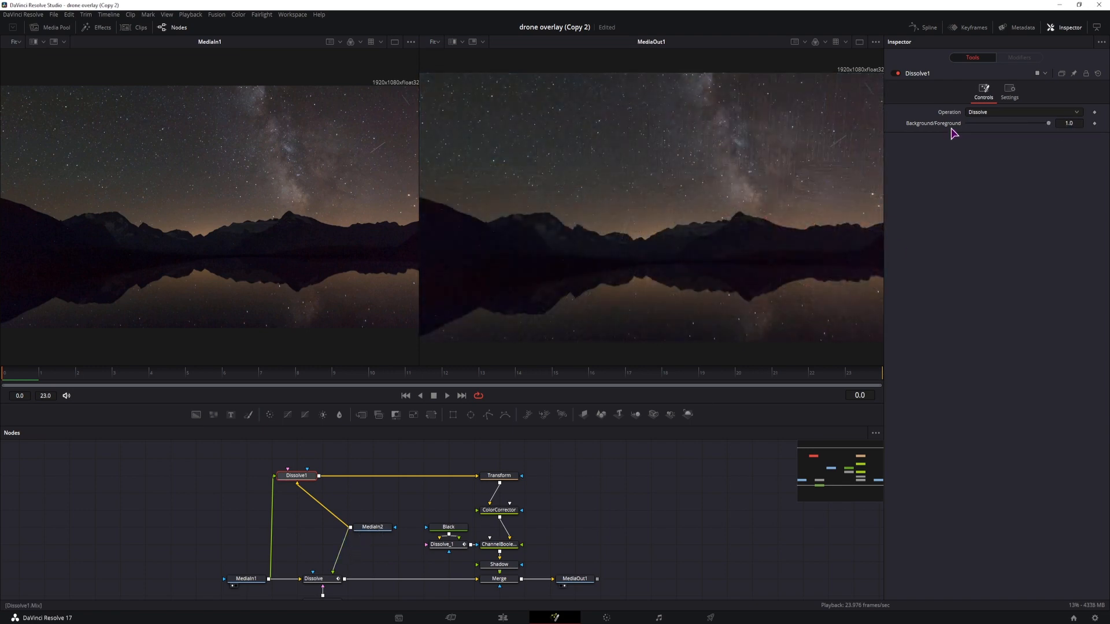
click(1073, 124)
- Drive Dissolve1's Background/Foreground value with the expression iif ((comp.RenderEnd-time)<(comp.RenderEnd/2),0,1)
right_click(948, 125)
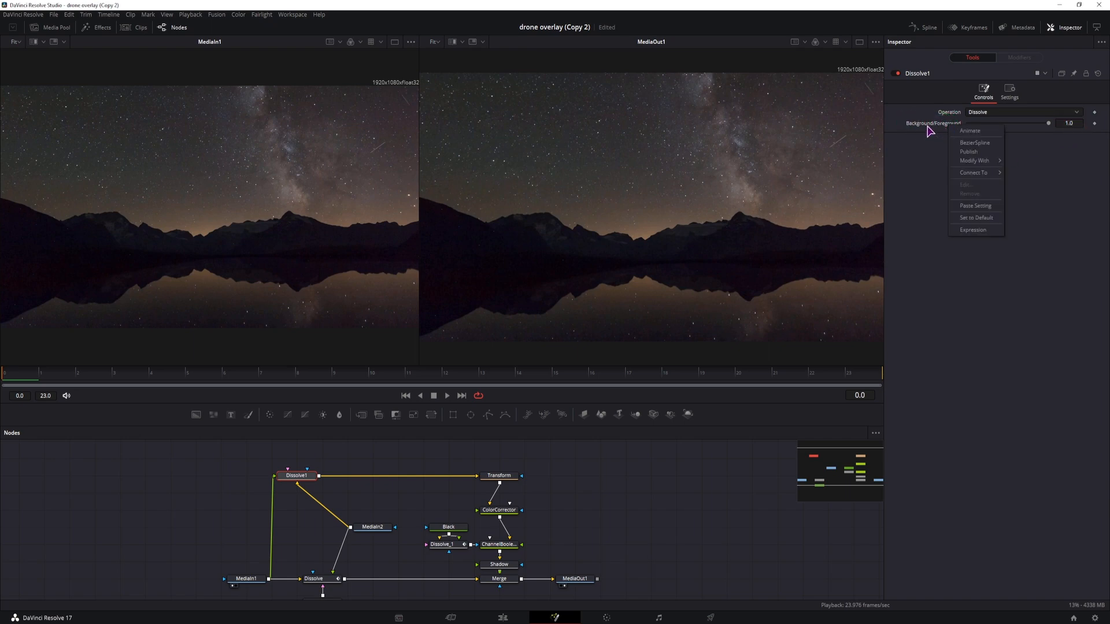
click(973, 231)
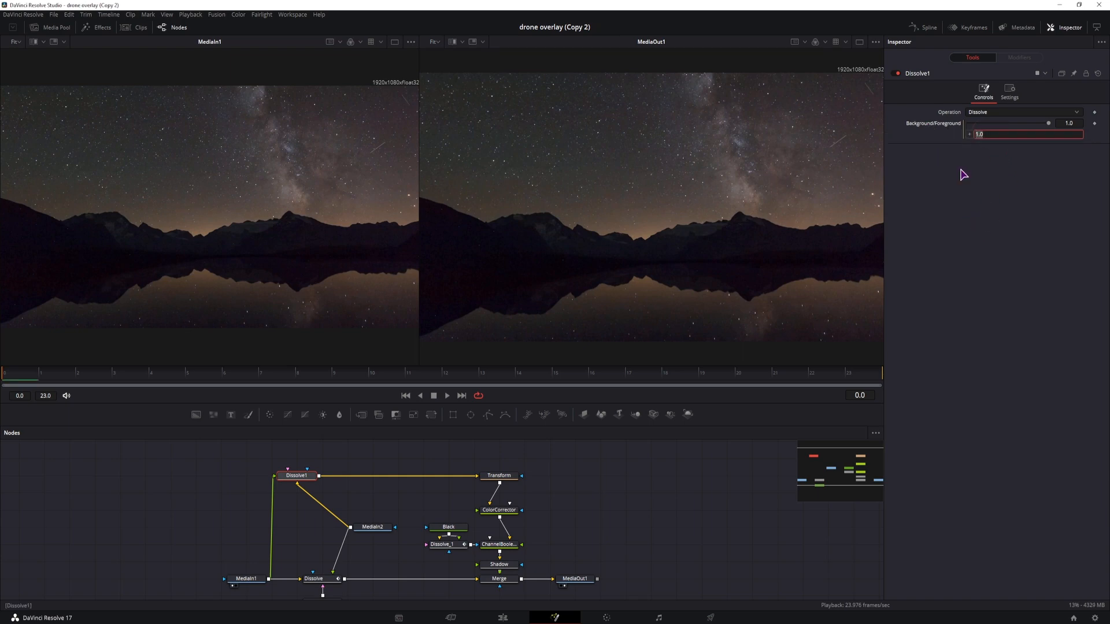
text(iif ((comp.RenderEnd-time)<(comp.RenderEnd/2),0,1))
key(Return)
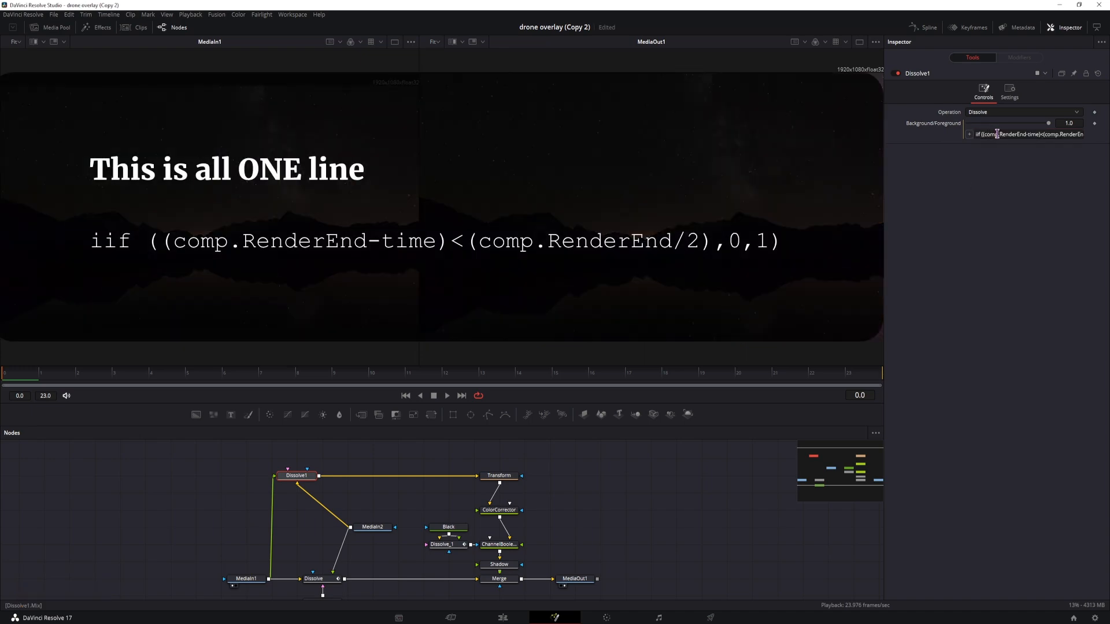
- Examine each term of Dissolve1's Background/Foreground expression through to its end, relating it to frames 0 and 10 on the timeline
click(1006, 134)
drag(1000, 135, 1024, 134)
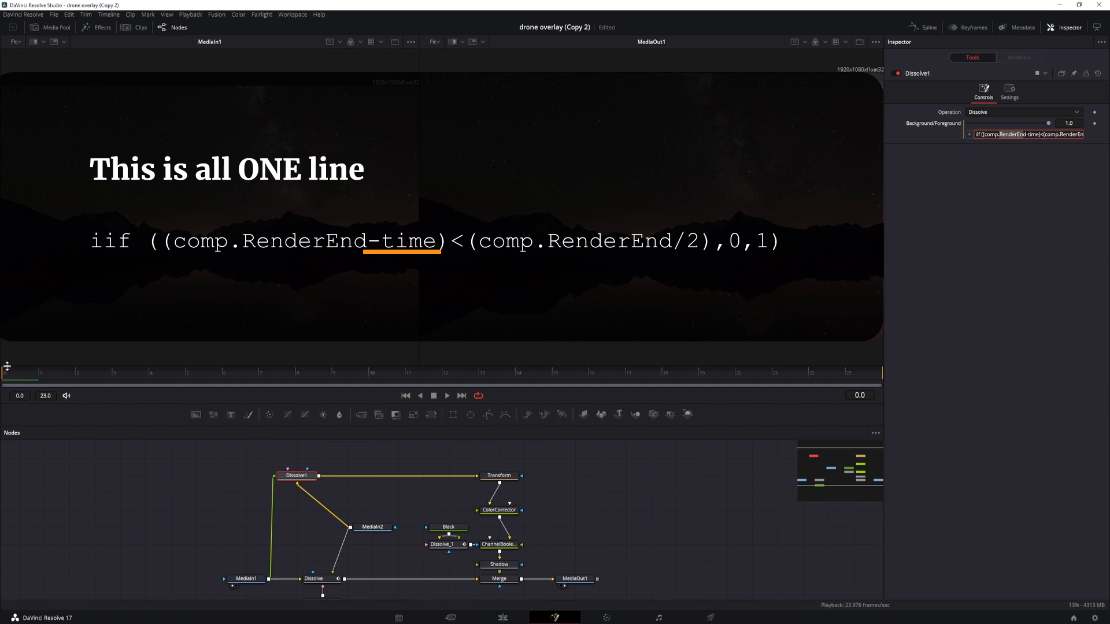
click(368, 374)
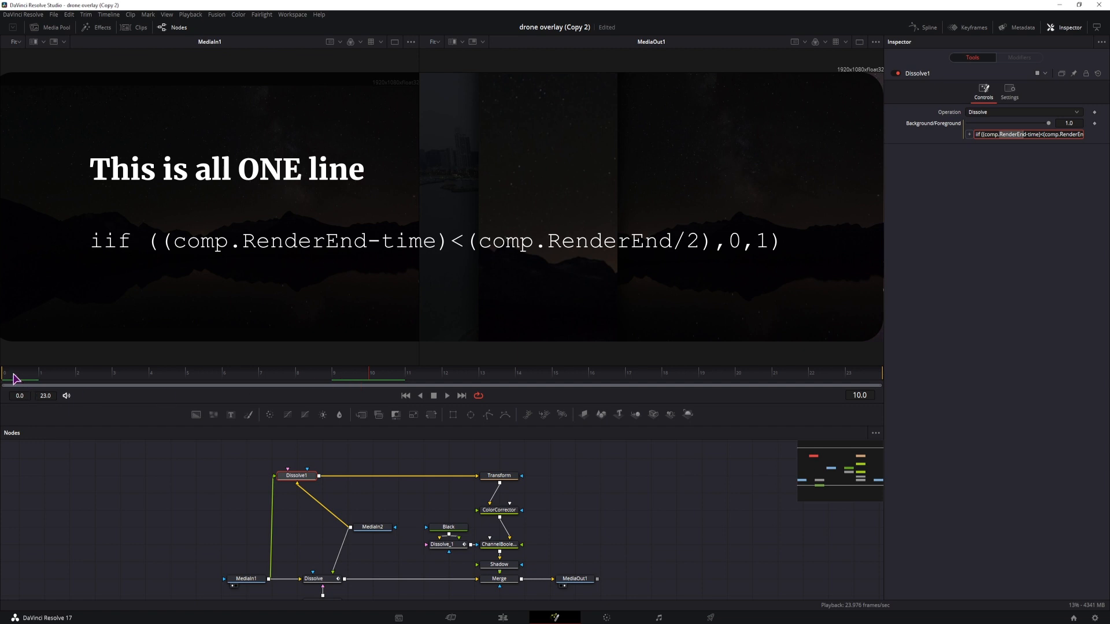
click(14, 376)
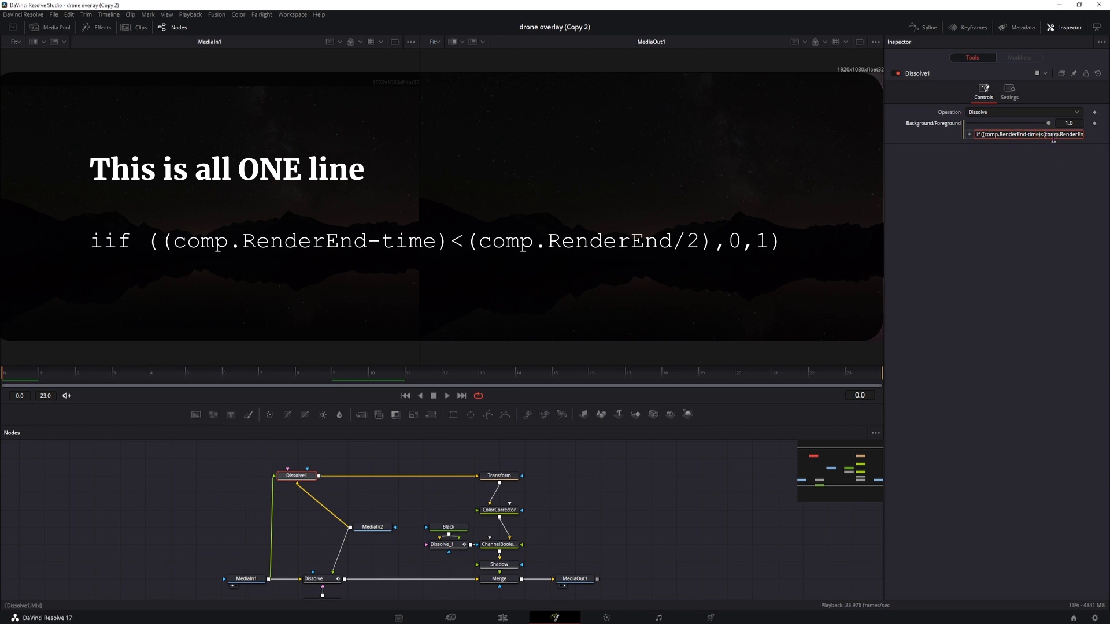
key(Right)
key(Right)
key(Right)
key(Right)
key(Right)
key(Right)
key(Right)
key(Right)
key(Right)
key(Right)
key(Right)
key(Right)
key(Right)
key(Right)
key(Right)
key(Right)
key(Right)
key(Right)
key(Right)
key(Right)
key(Right)
- Scrub through the transition around its midpoint to check how the Dissolve1 expression switches the strip's clip
drag(24, 373, 377, 382)
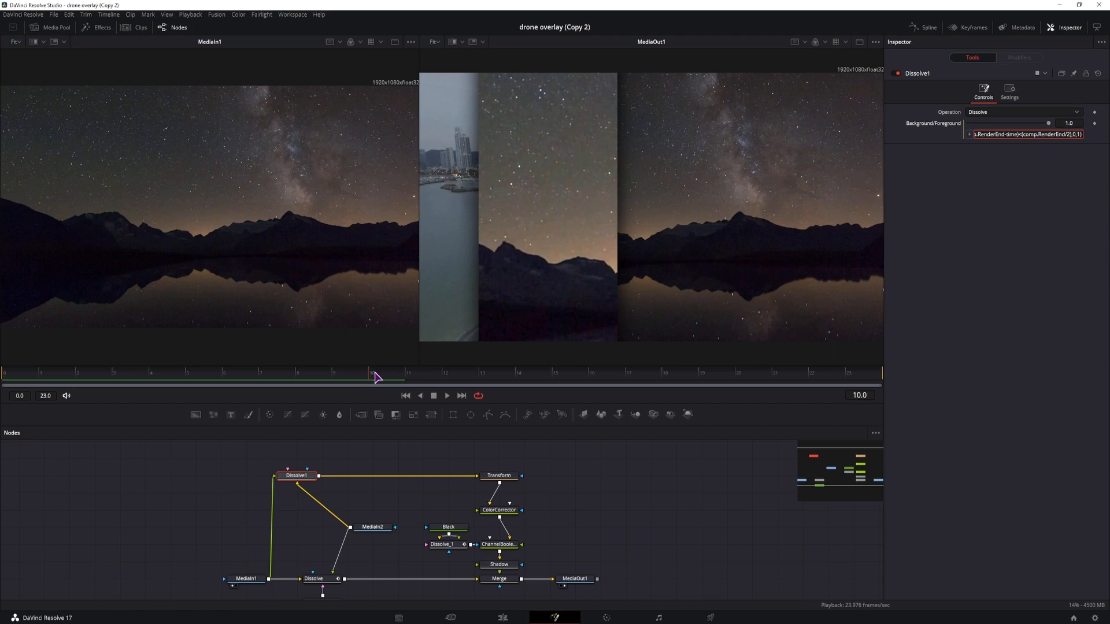
drag(377, 377, 480, 376)
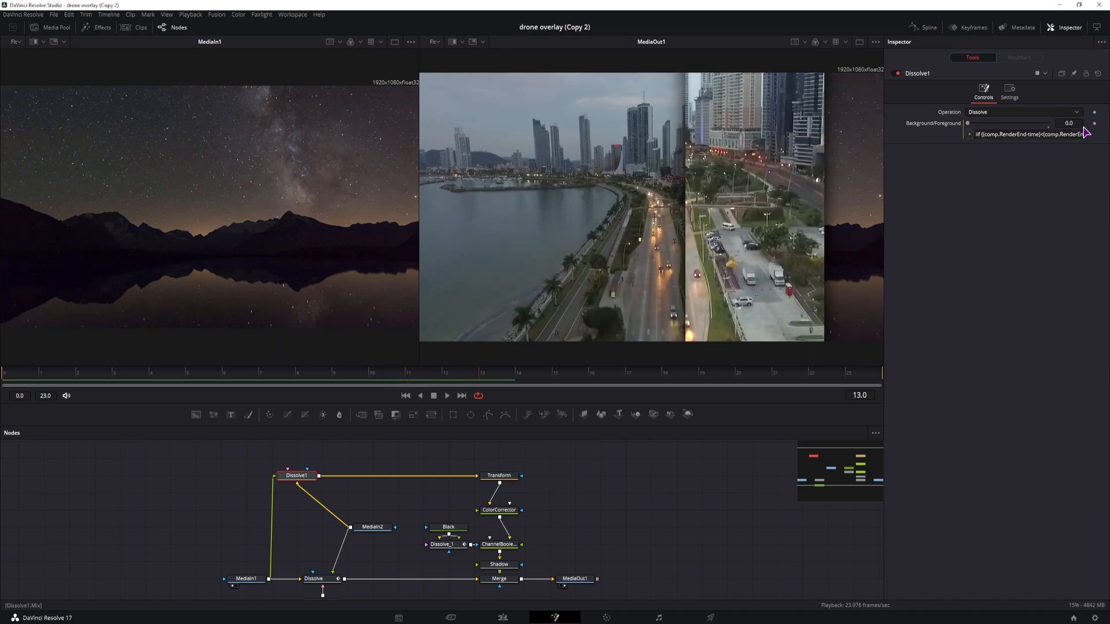
drag(587, 376, 186, 376)
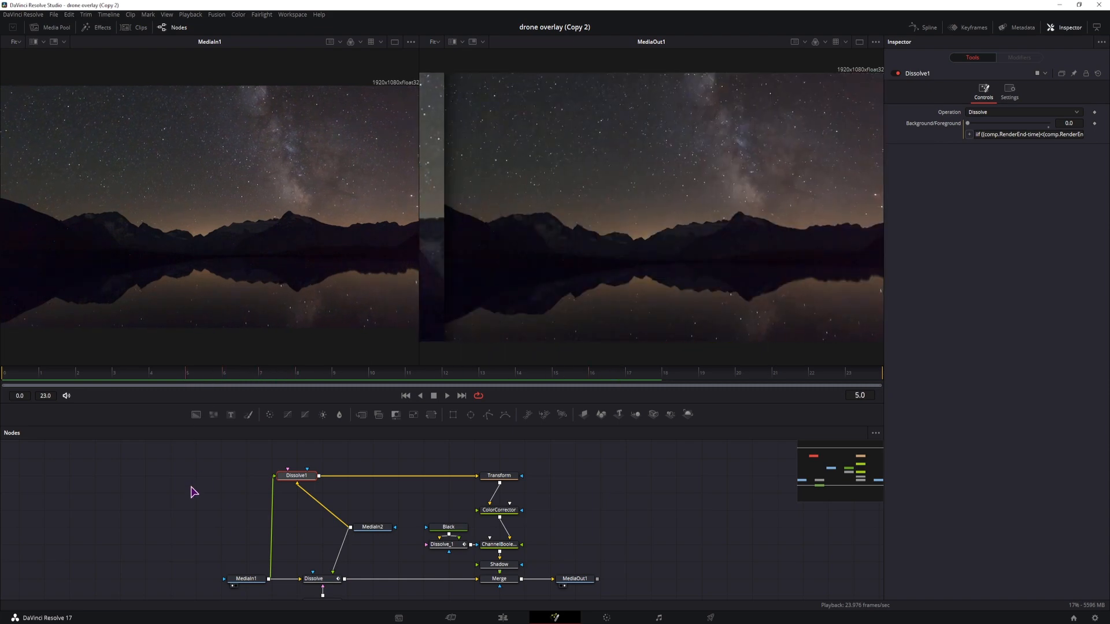
click(186, 515)
click(377, 529)
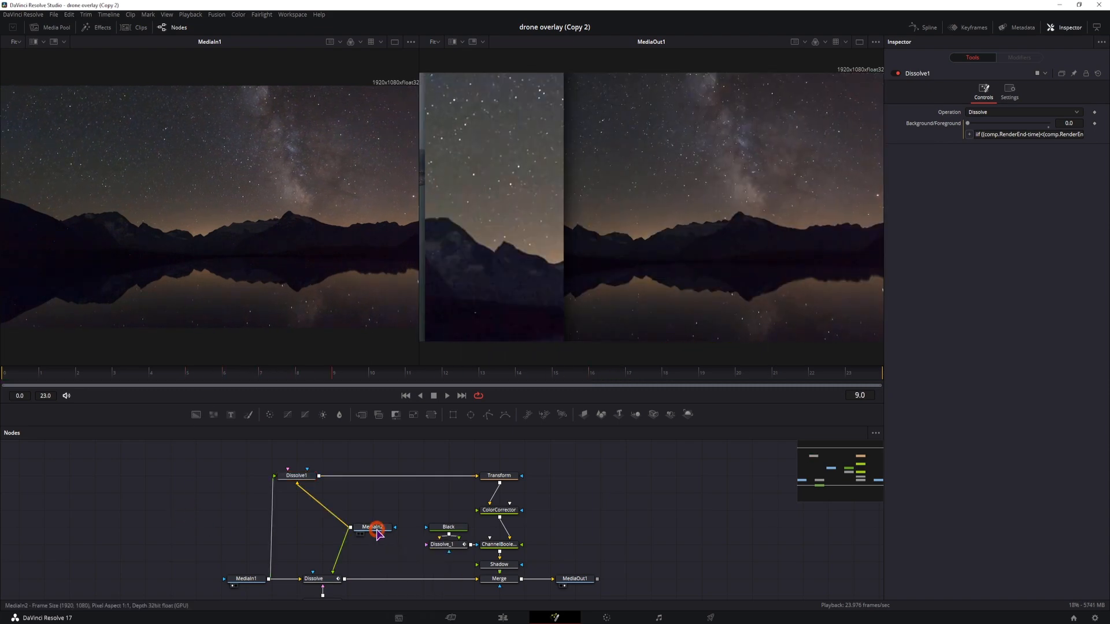
click(302, 478)
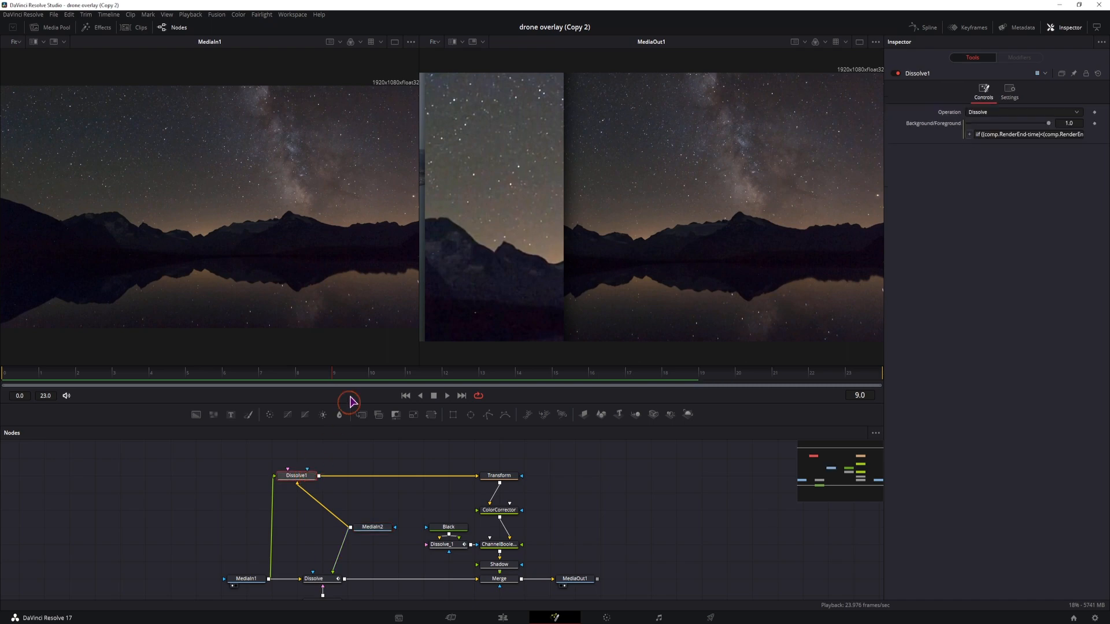
drag(346, 376, 464, 373)
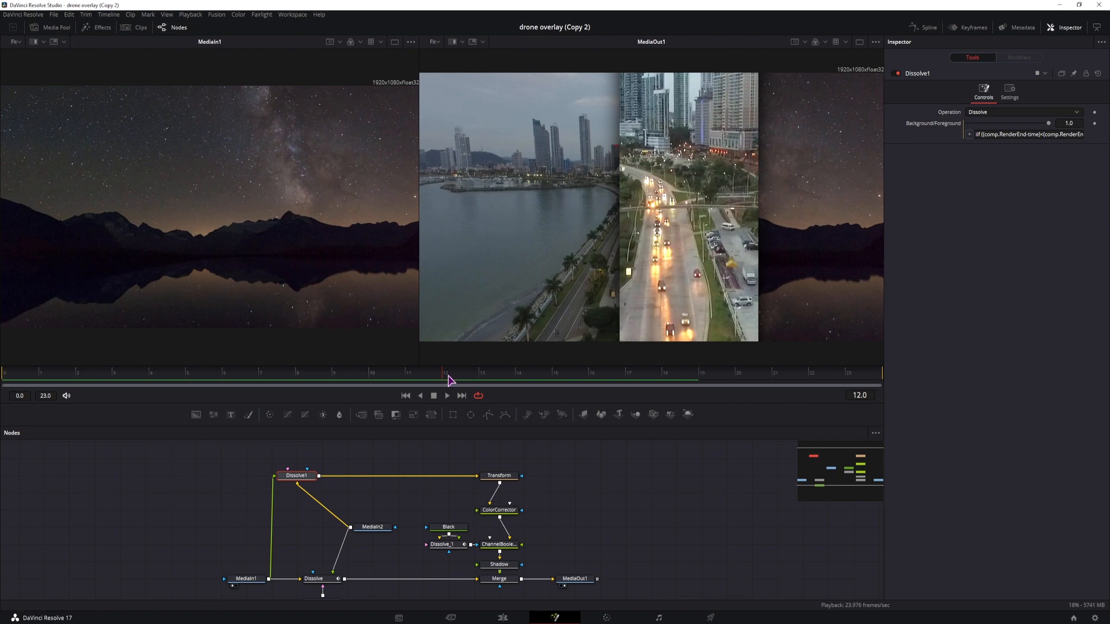
- Review the MediaIn2 and Dissolve1 nodes, scrubbing around frames 11 and 12 to check which clip the moving strip shows
click(373, 527)
click(297, 475)
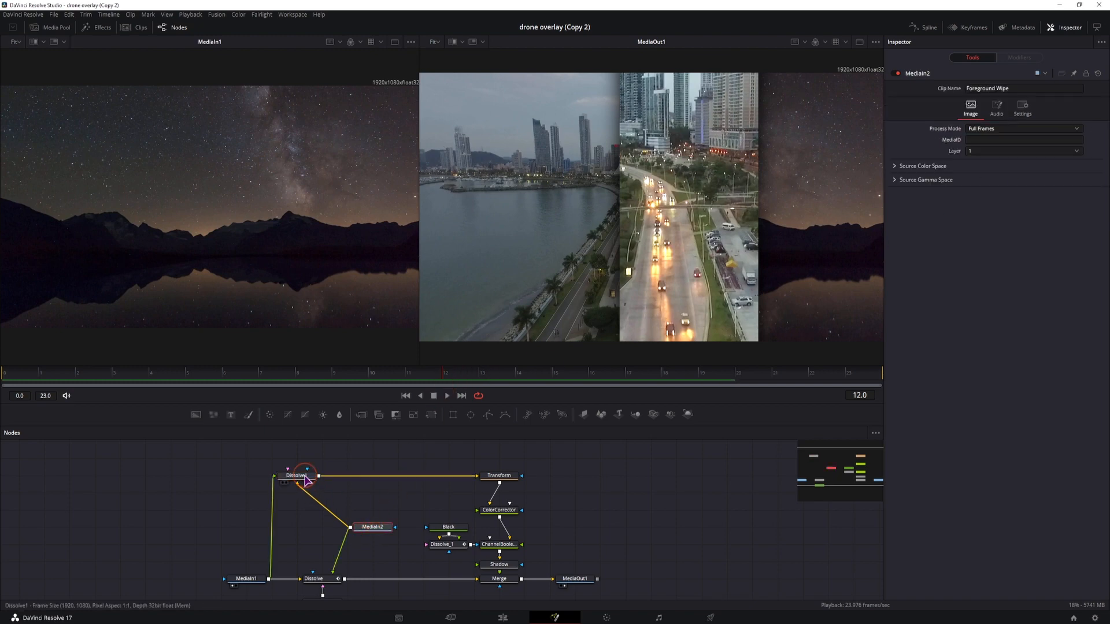
drag(434, 376, 409, 385)
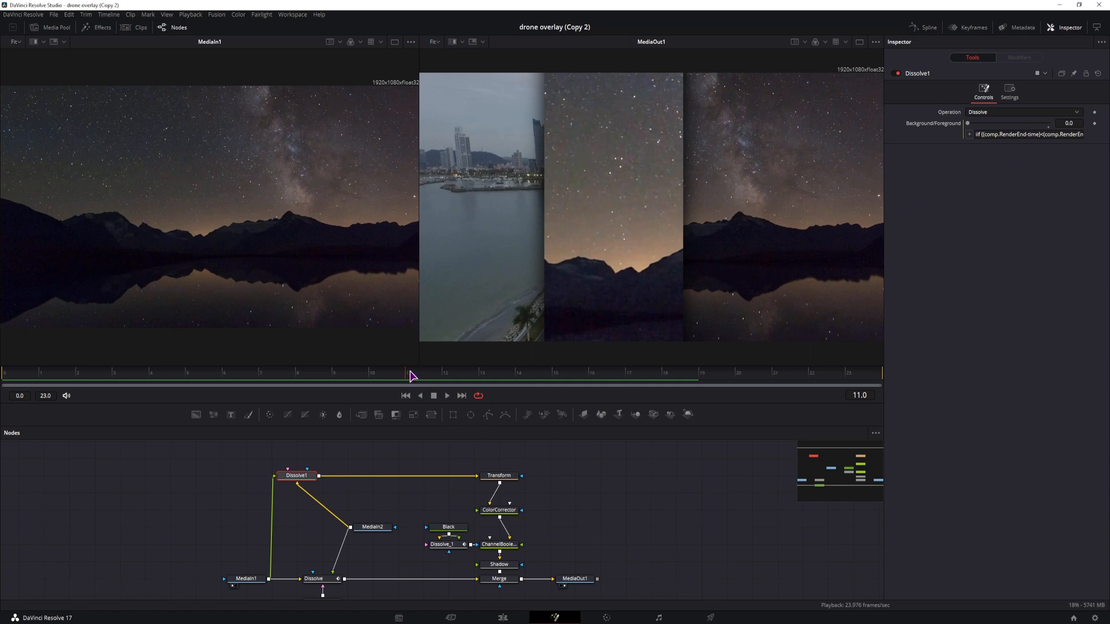
drag(440, 374, 401, 378)
- Undo the Dissolve1 connections so MediaIn2 feeds Transform directly, and scrub between frames 10 and 8 to compare the strip
key(ctrl+z)
key(ctrl+z)
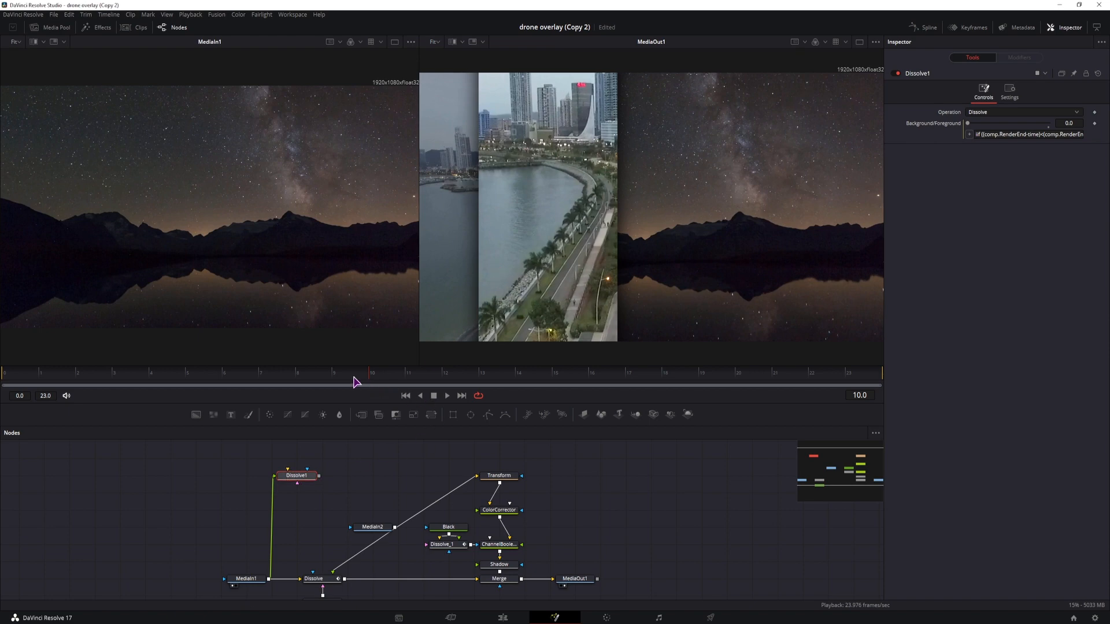
drag(356, 382, 317, 382)
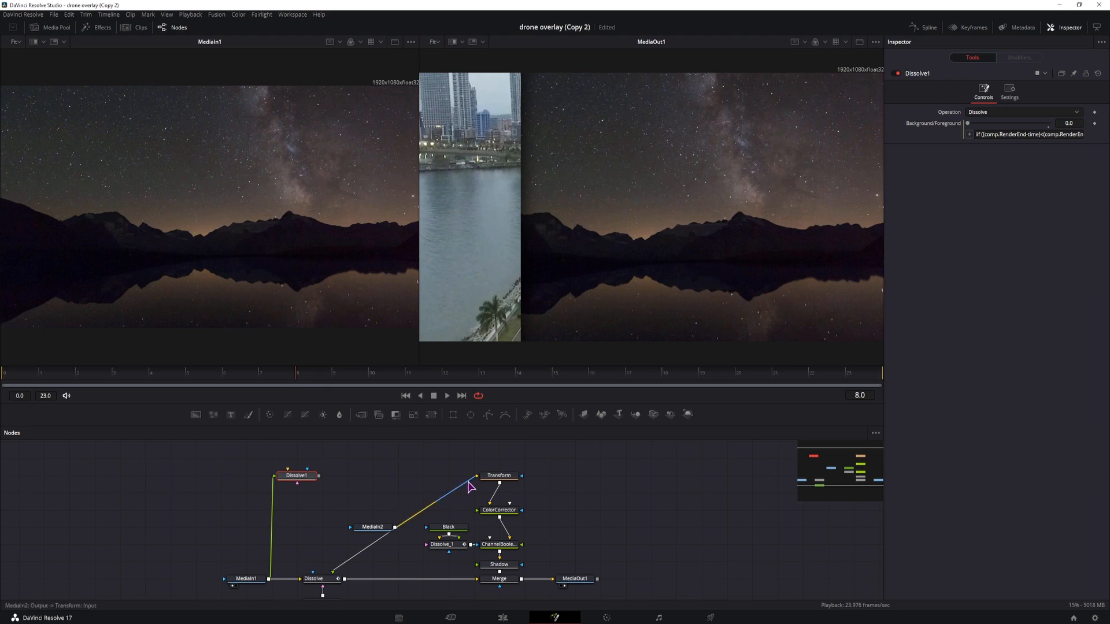
drag(456, 490, 477, 476)
- Scrub back and forth between frames 9 and 12 with Dissolve1 connected to check the strip's clip switch
drag(290, 384, 380, 384)
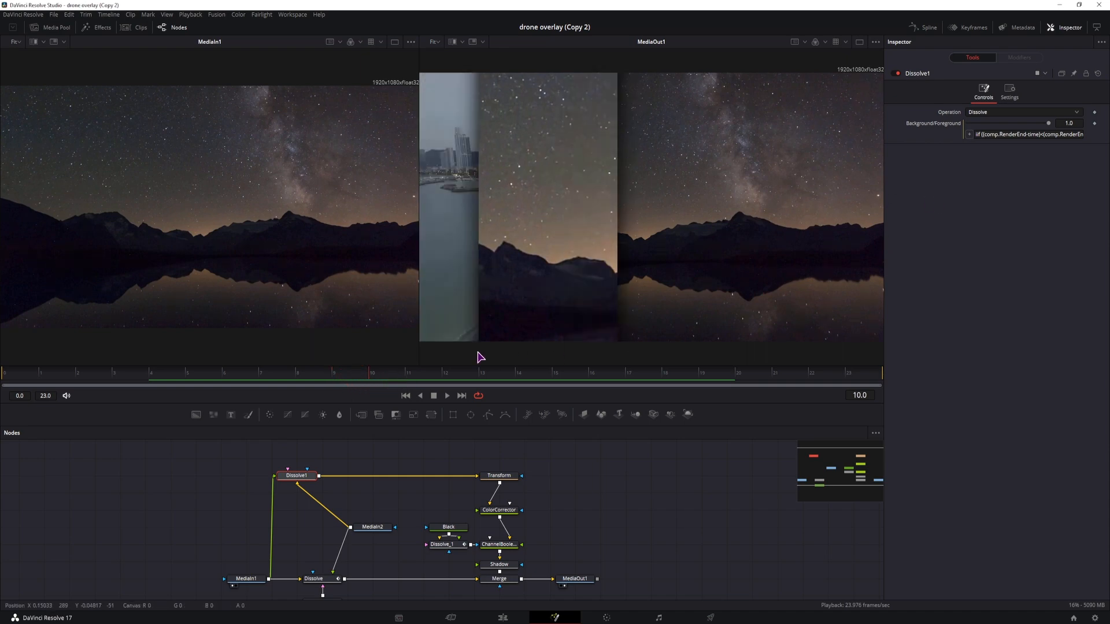
click(409, 374)
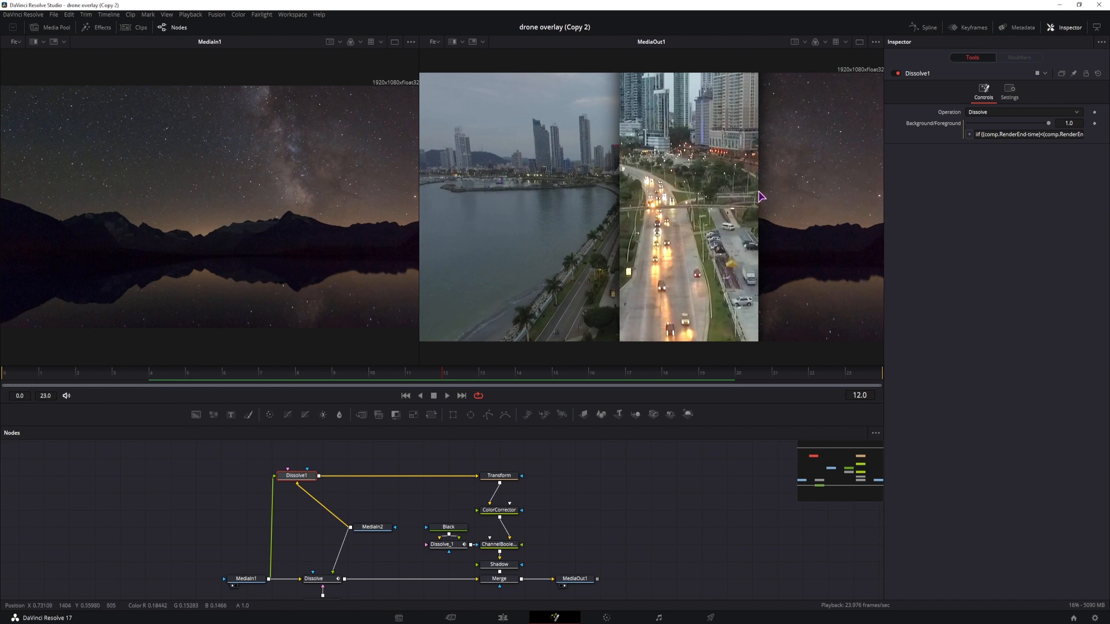
drag(448, 374, 341, 376)
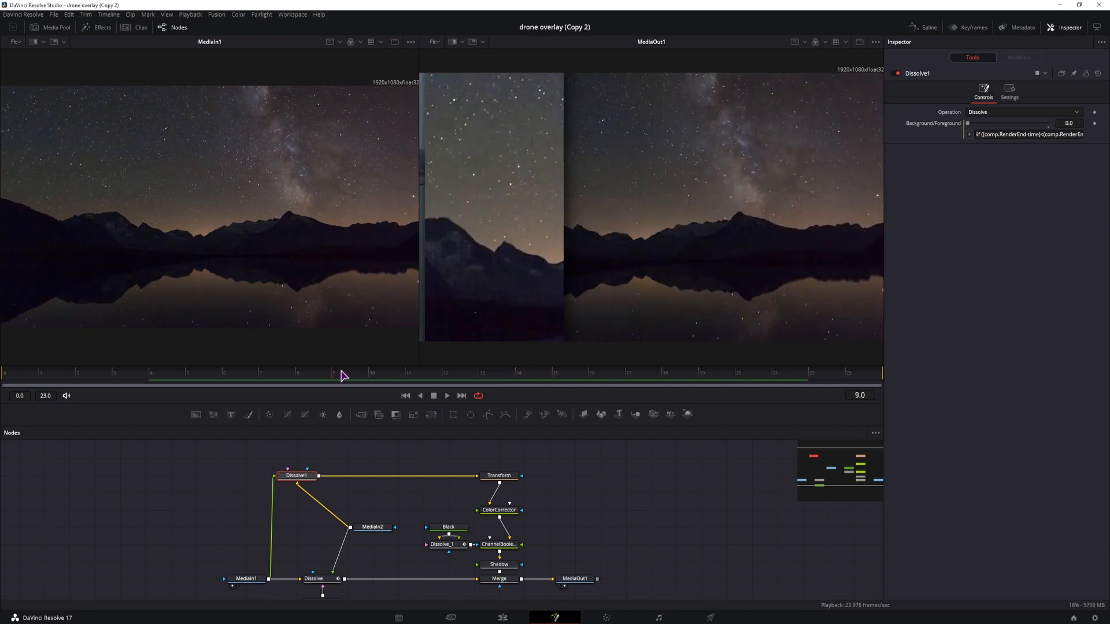
- Inspect the Dissolve and Dissolve_1 nodes, checking Dissolve_1's keyframed Background/Foreground values at frames 0 and 23
click(318, 579)
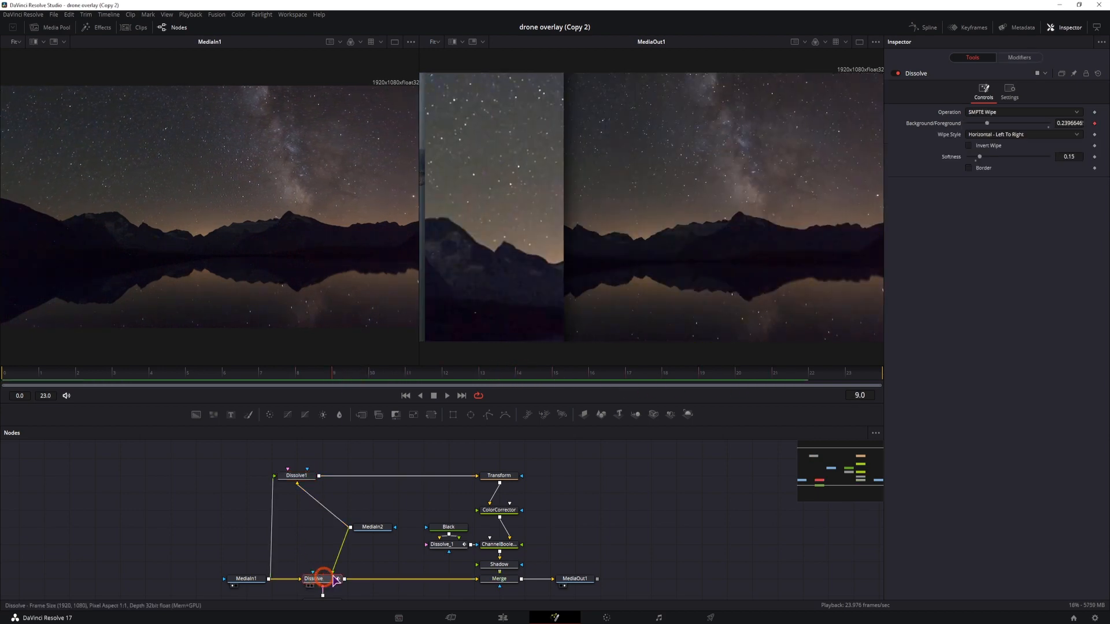
click(446, 544)
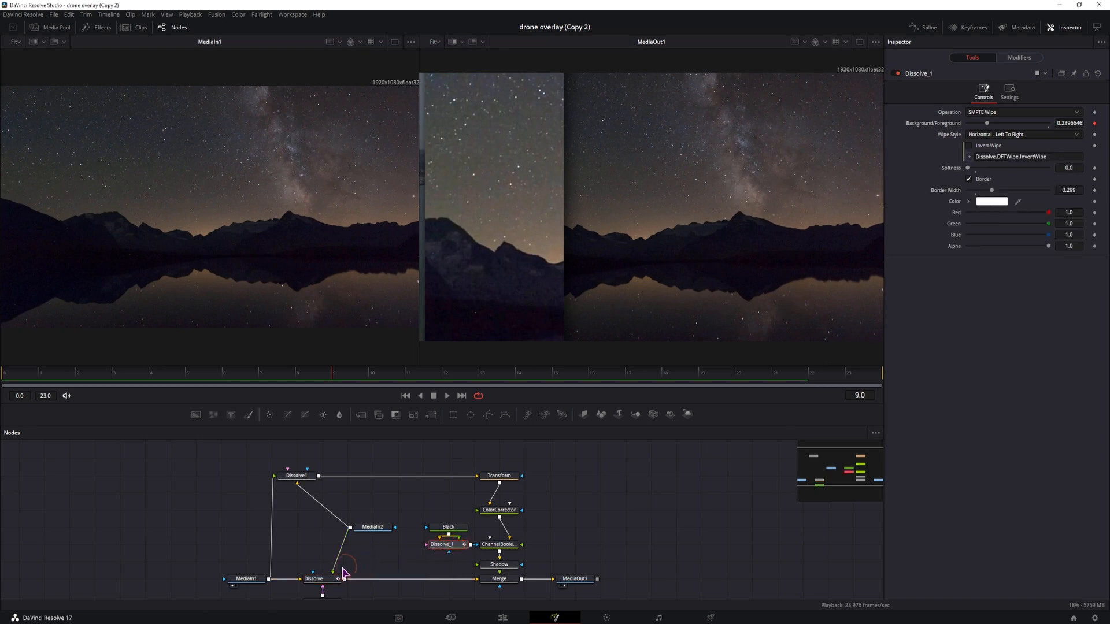
key(Home)
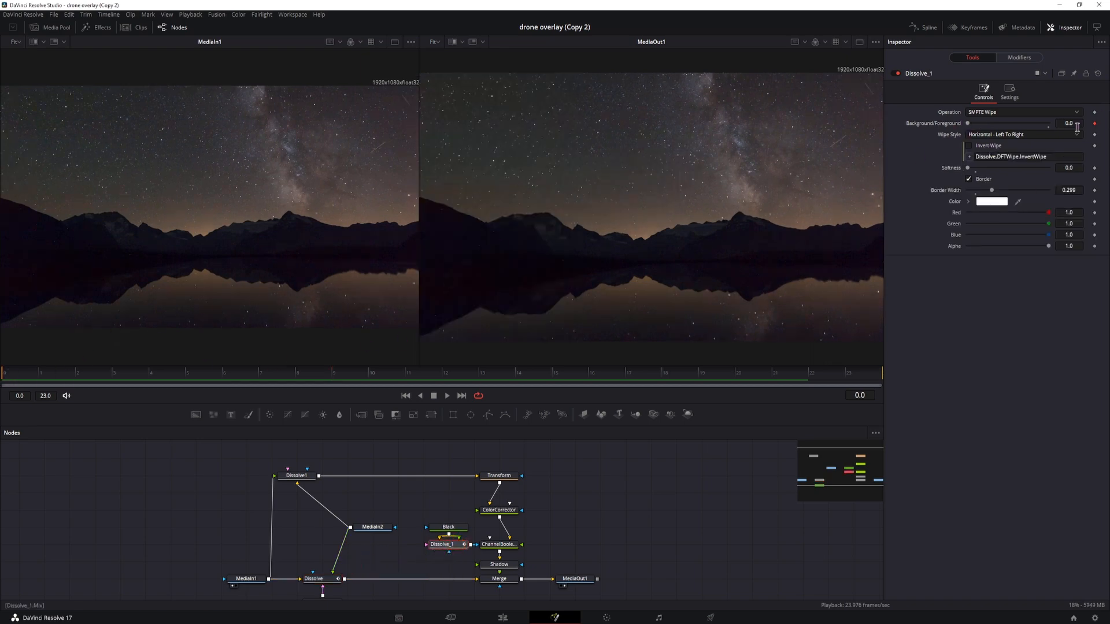
click(879, 376)
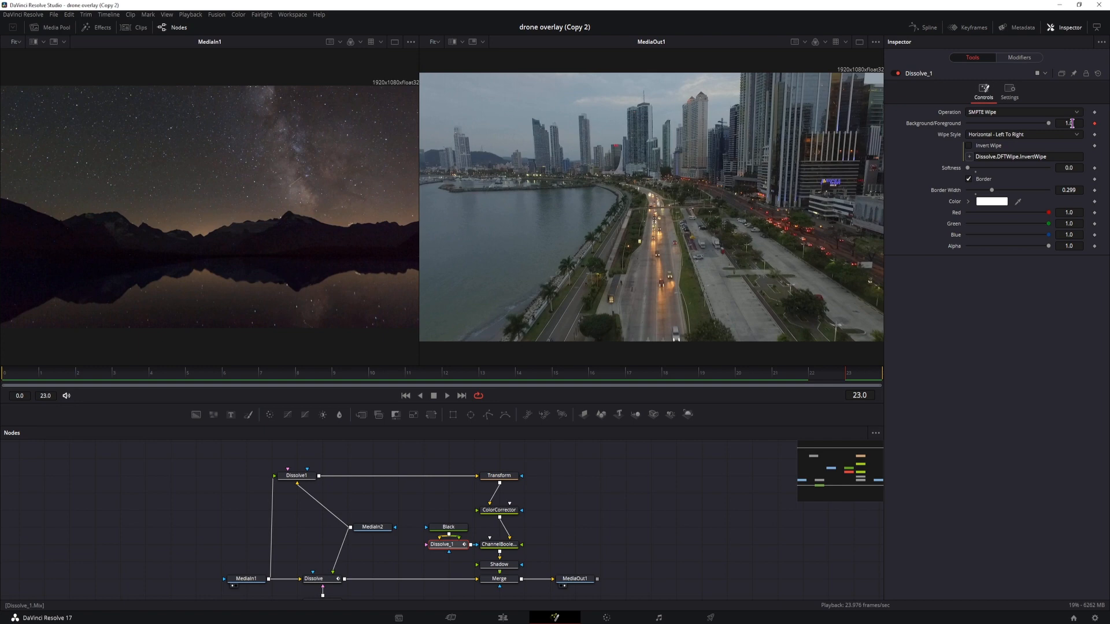
- Replace Dissolve_1's Background/Foreground keyframes with the expression iif ((comp.RenderEnd-time)<(comp.RenderEnd/2),1-((comp.RenderEnd/2-time)*2)/comp.RenderEnd,1)
right_click(954, 123)
click(988, 249)
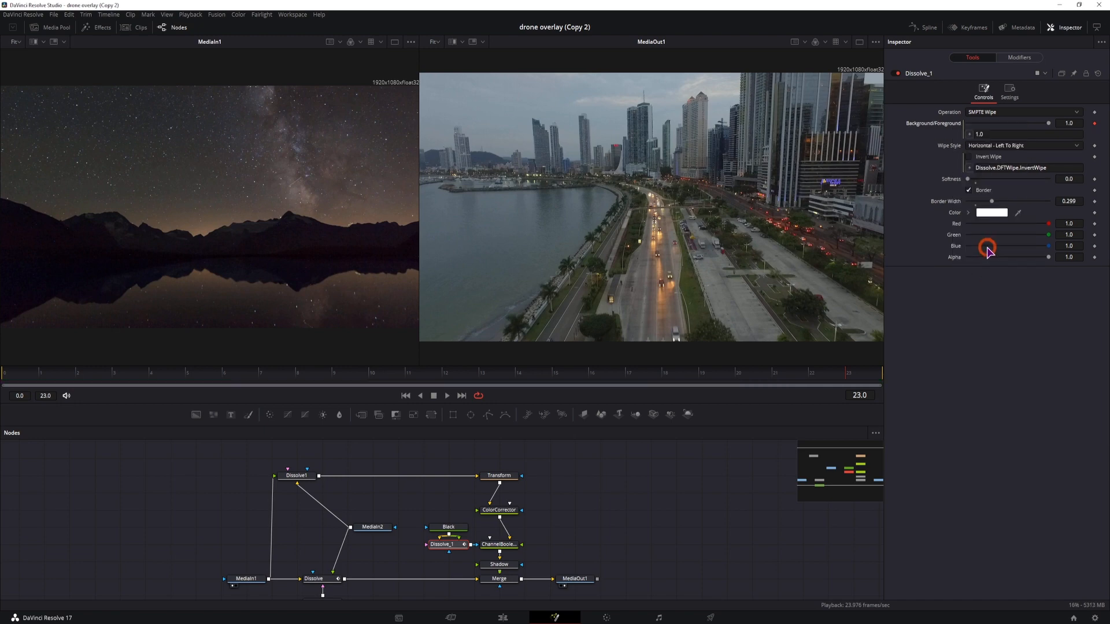
click(1095, 124)
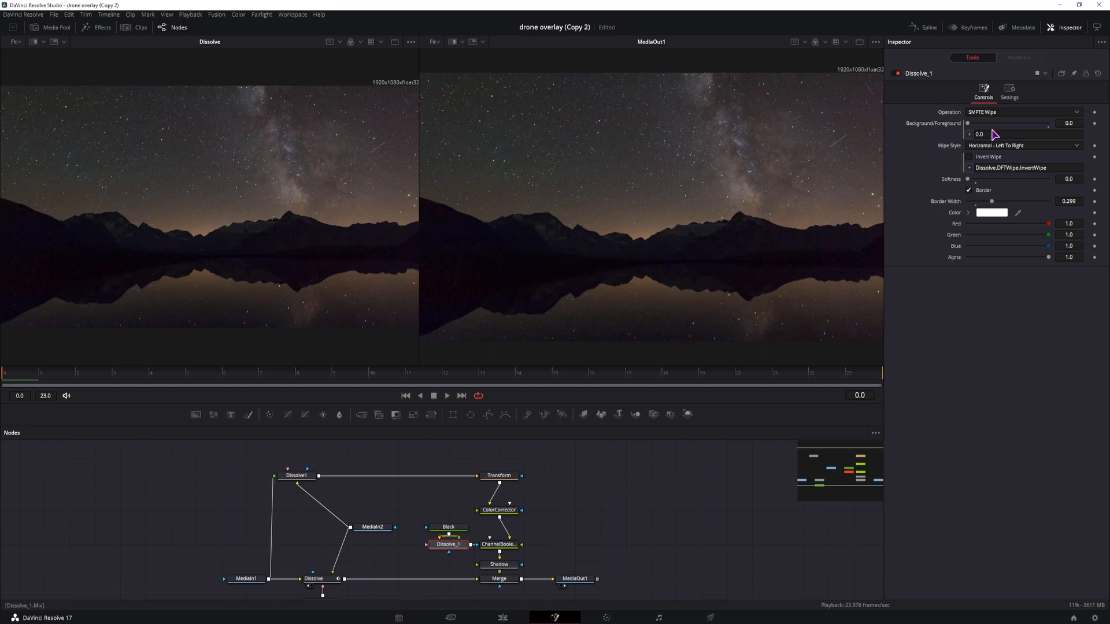
click(994, 137)
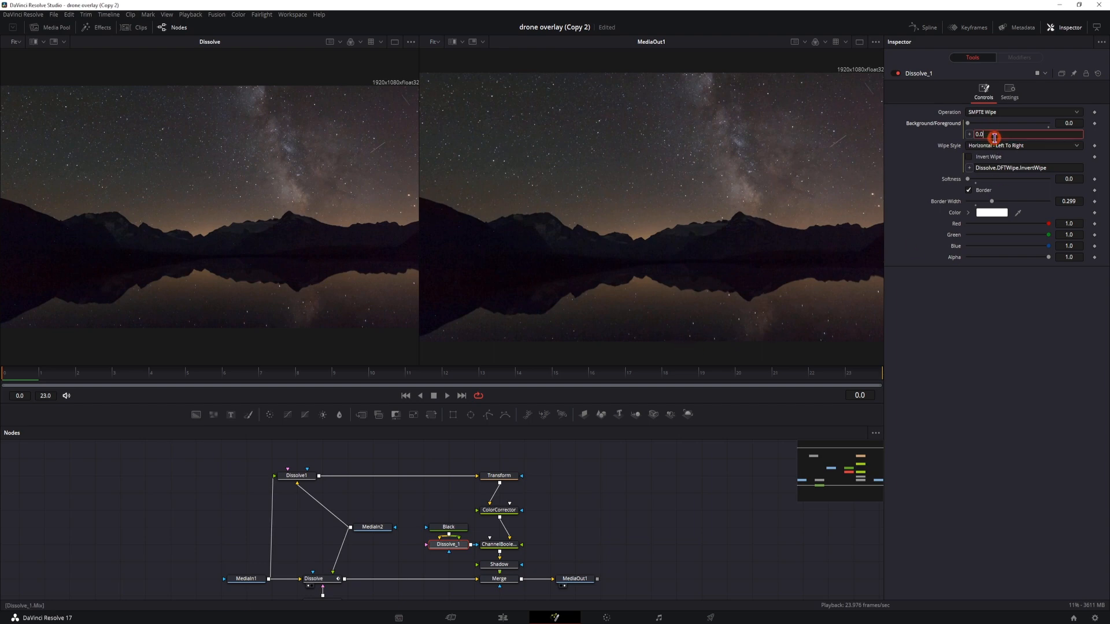
text(iif ((comp.RenderEnd-time)<(comp.RenderEnd/2),1-((comp.RenderEnd/2-time)*2)/comp.RenderEnd,1))
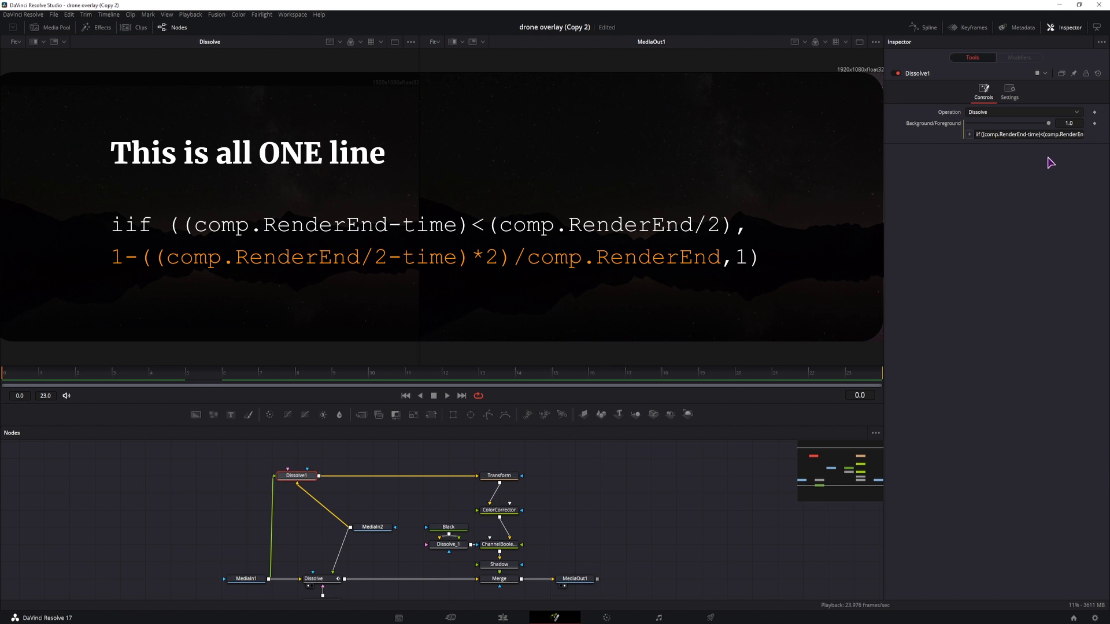
- Compare Dissolve1's Background/Foreground expression with Dissolve_1's, examining the 1-((comp.RenderEnd/2-time)*2)/comp.RenderEnd term
drag(1028, 134, 1095, 141)
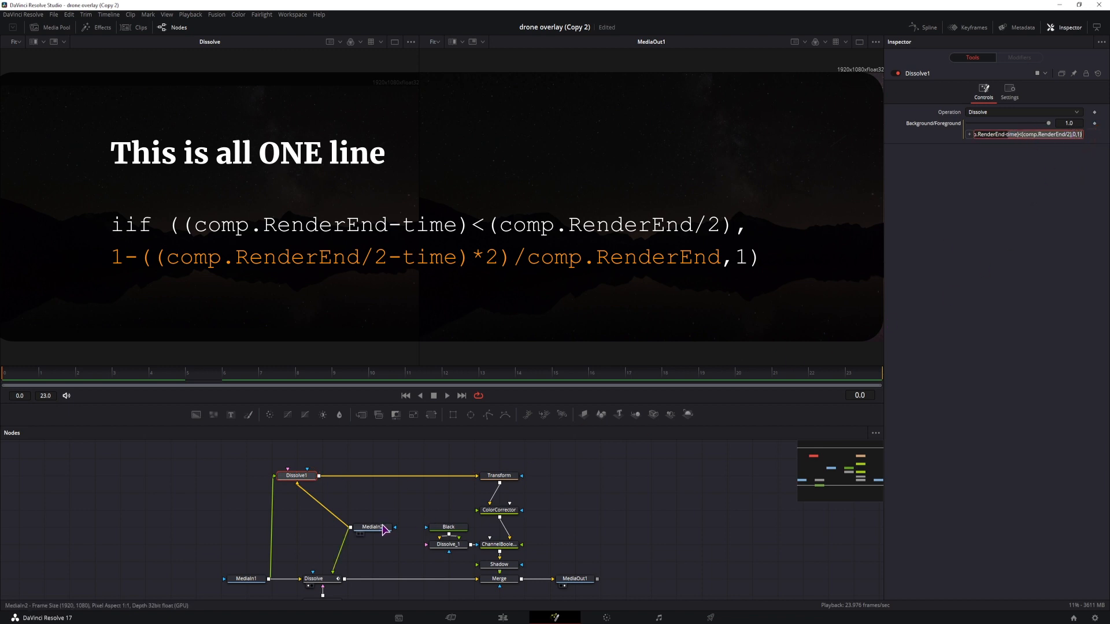
click(446, 551)
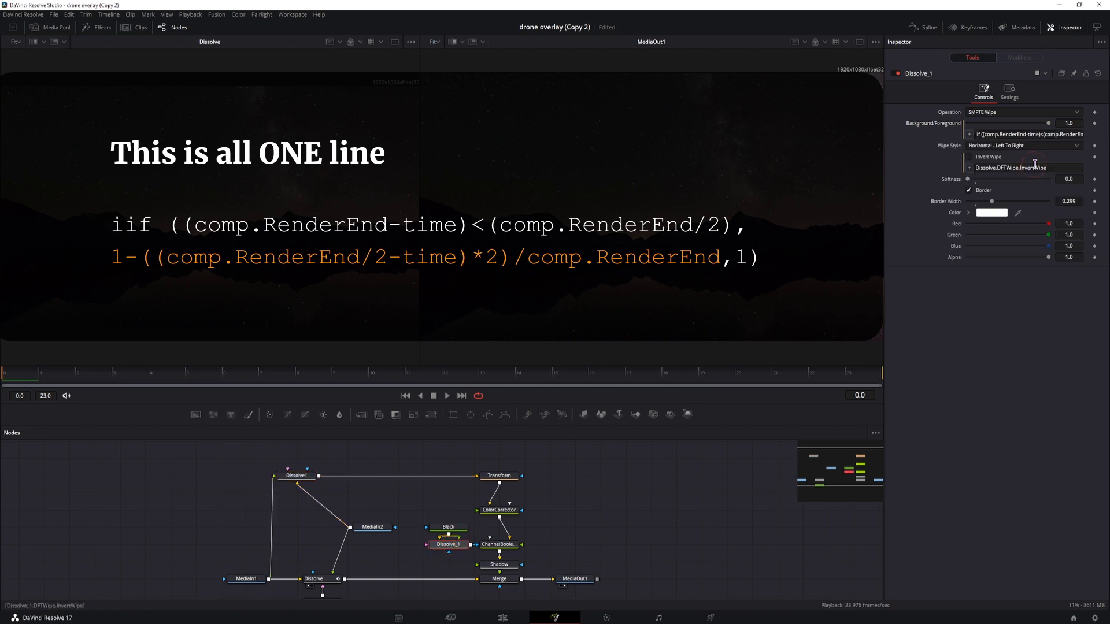
drag(1058, 134, 980, 133)
click(1078, 136)
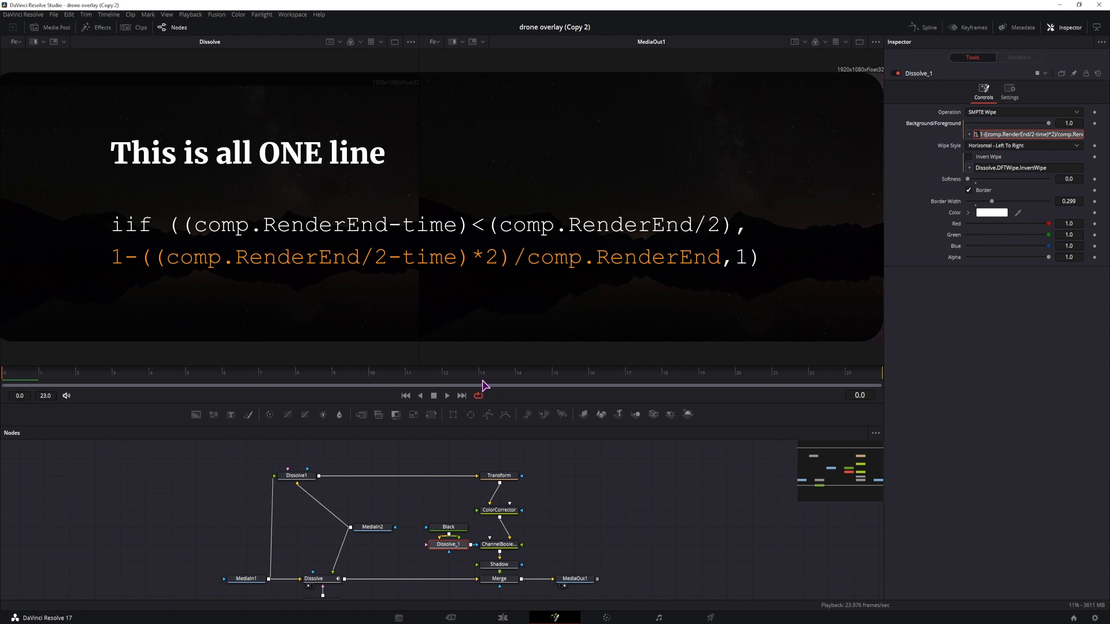
- Add an expression to the Dissolve node's Background/Foreground and paste in iif ((comp.RenderEnd-time)<(comp.RenderEnd/2),1-((time-comp.RenderEnd/2)*2)/comp.RenderEnd,1)
click(328, 580)
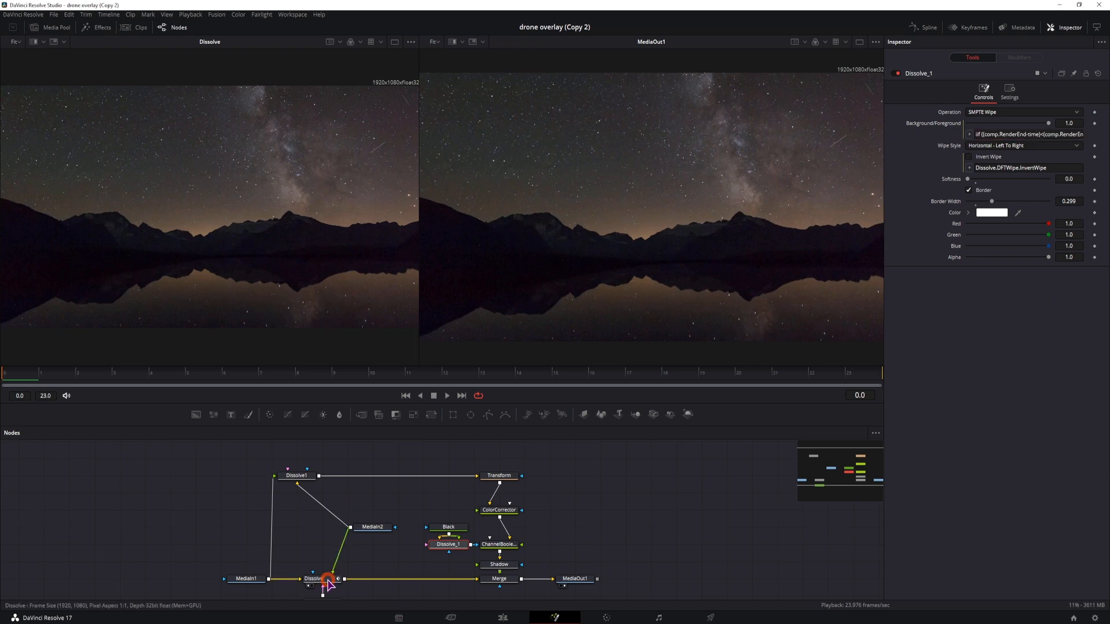
right_click(943, 123)
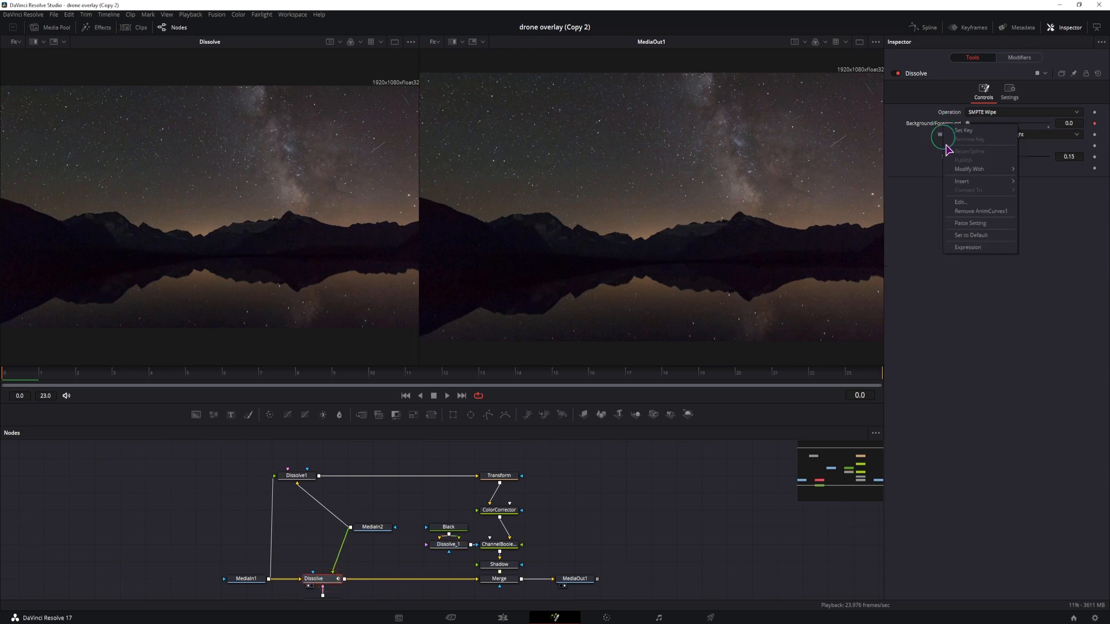
click(972, 247)
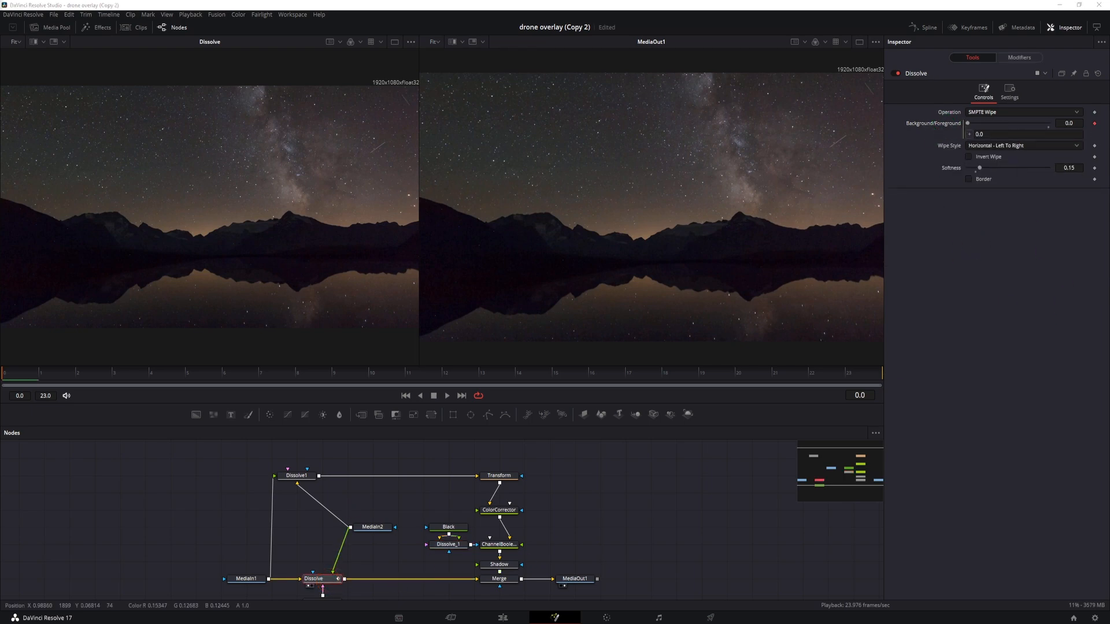
key(ctrl+c)
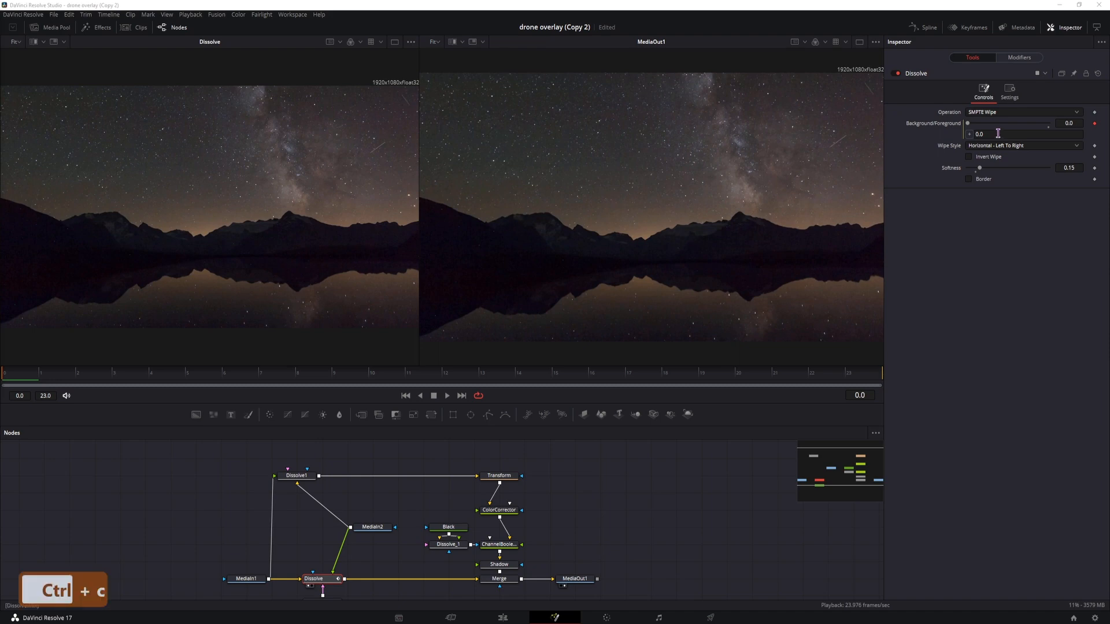
click(1009, 134)
key(ctrl+v)
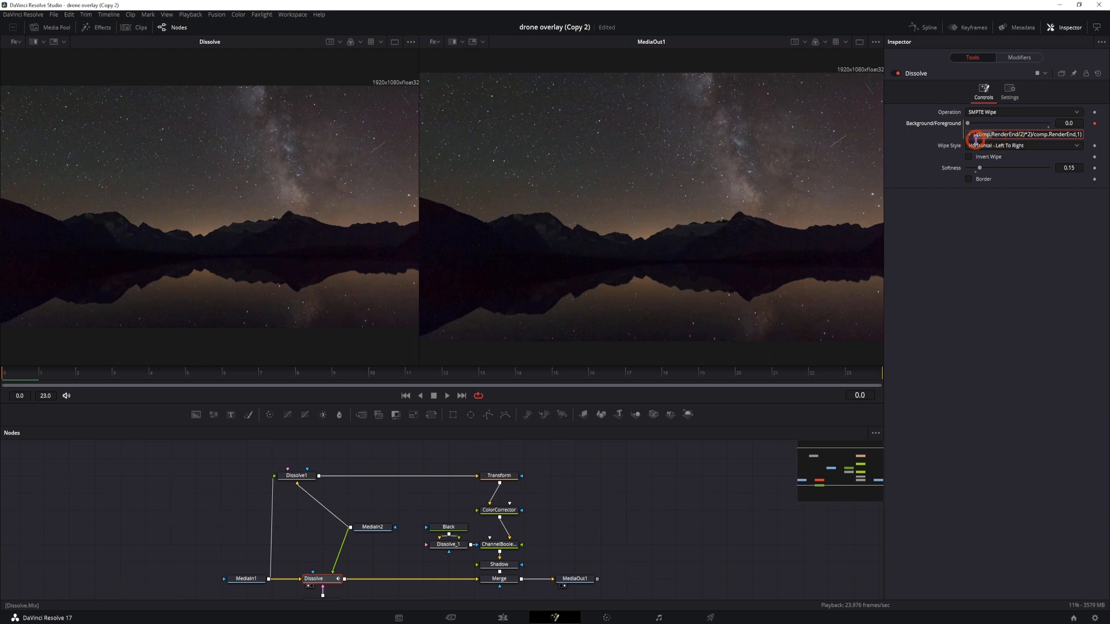
- Examine the Dissolve node's expression backwards from its end, focusing on the time-comp.RenderEnd/2 term
key(Left)
key(Left)
key(Left)
key(Left)
key(Left)
key(Left)
key(Left)
key(Left)
key(Left)
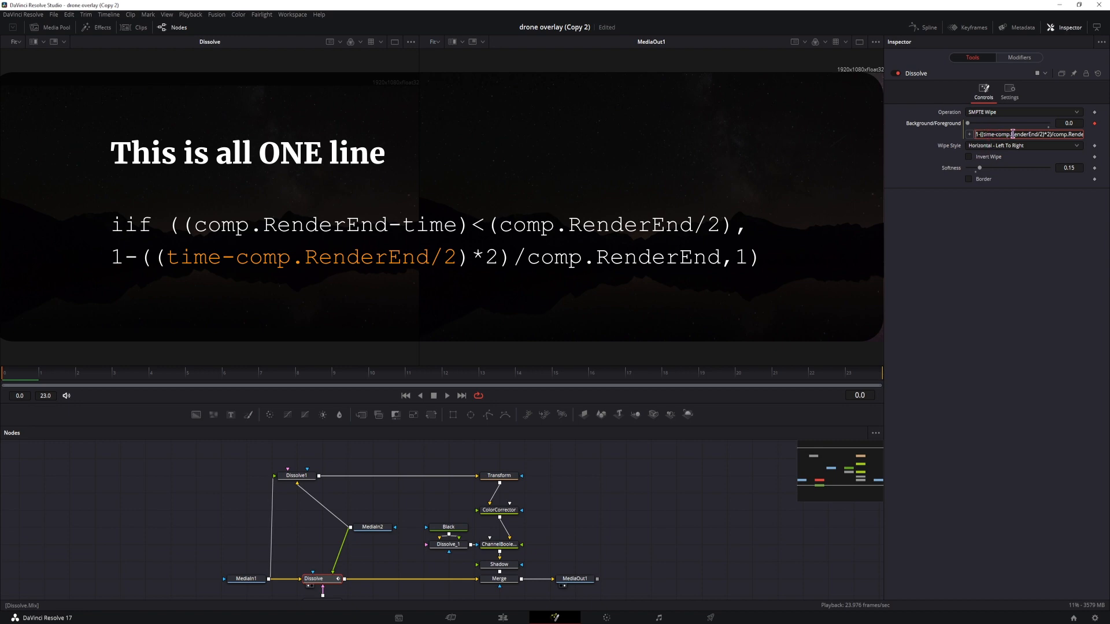
- Apply the Dissolve node's Background/Foreground expression and play the transition to check it
key(Return)
key(space)
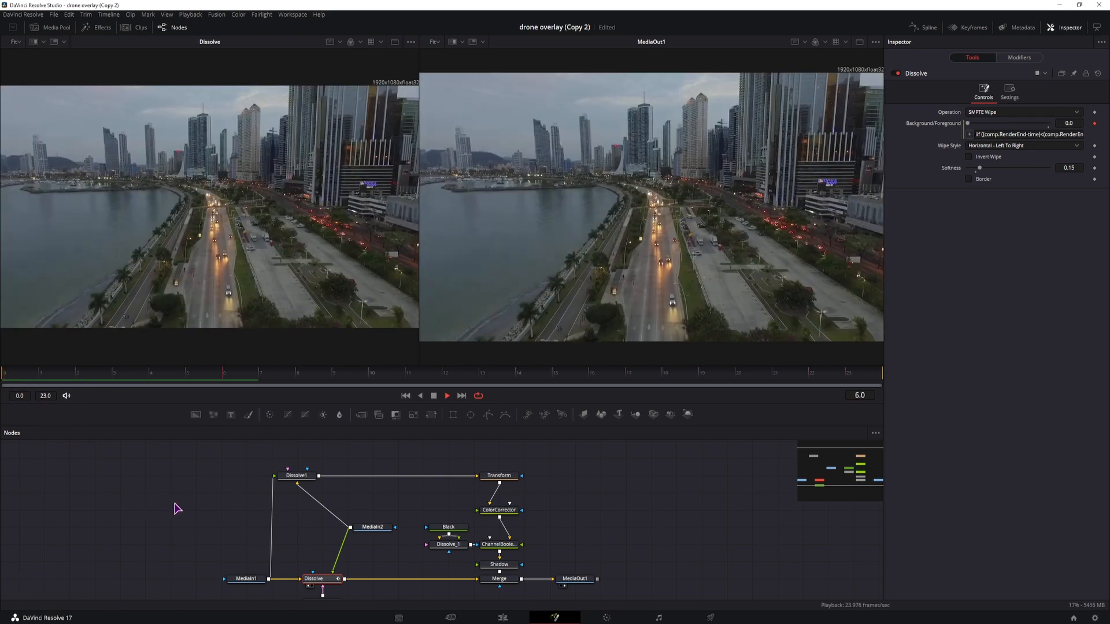
key(space)
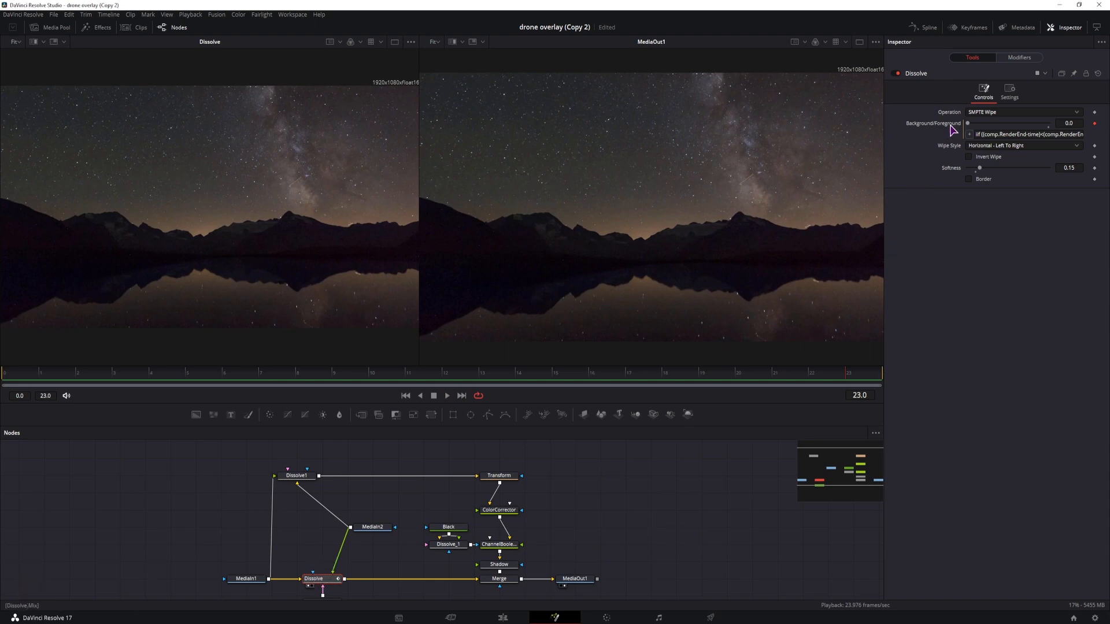
- Remove the AnimCurves1 animation from the Dissolve node's Background/Foreground and check Dissolve_1's Background/Foreground for leftover animation
right_click(929, 124)
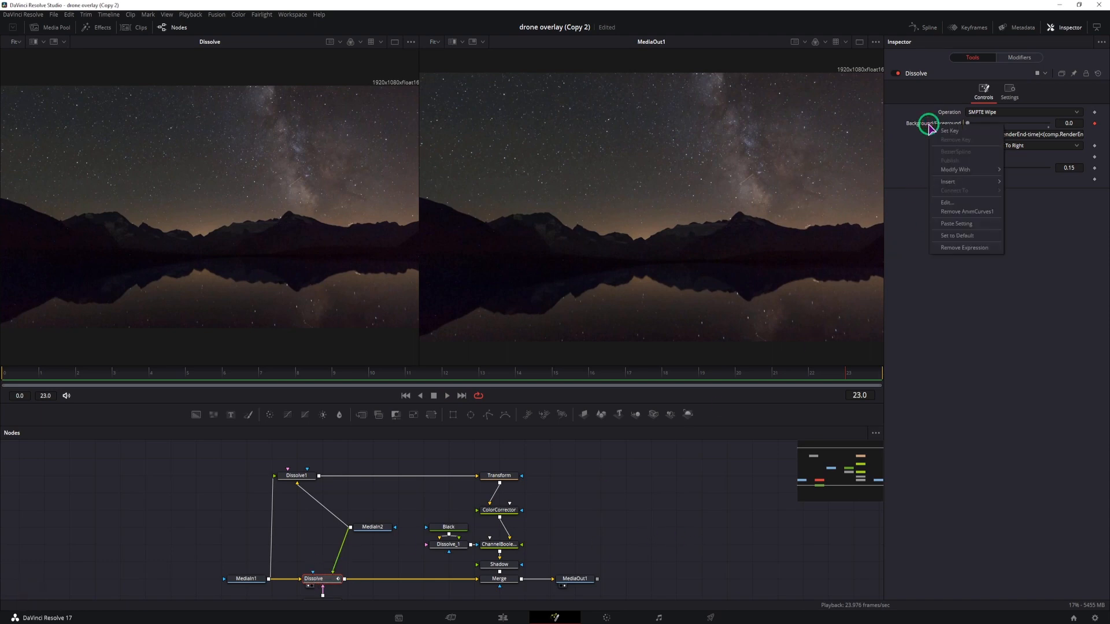
click(959, 212)
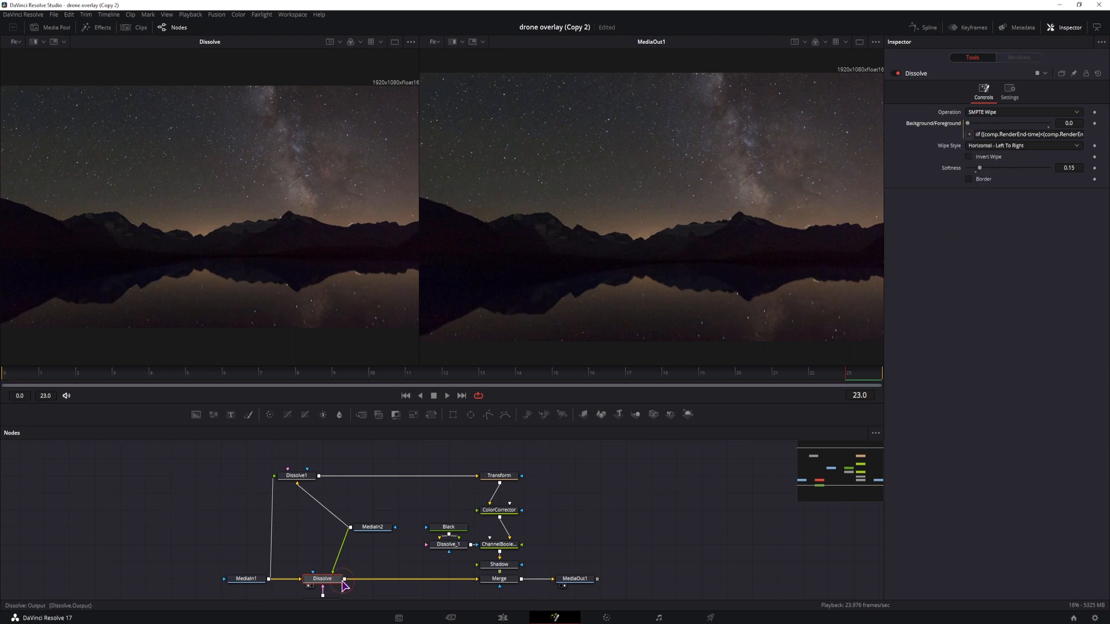
click(452, 546)
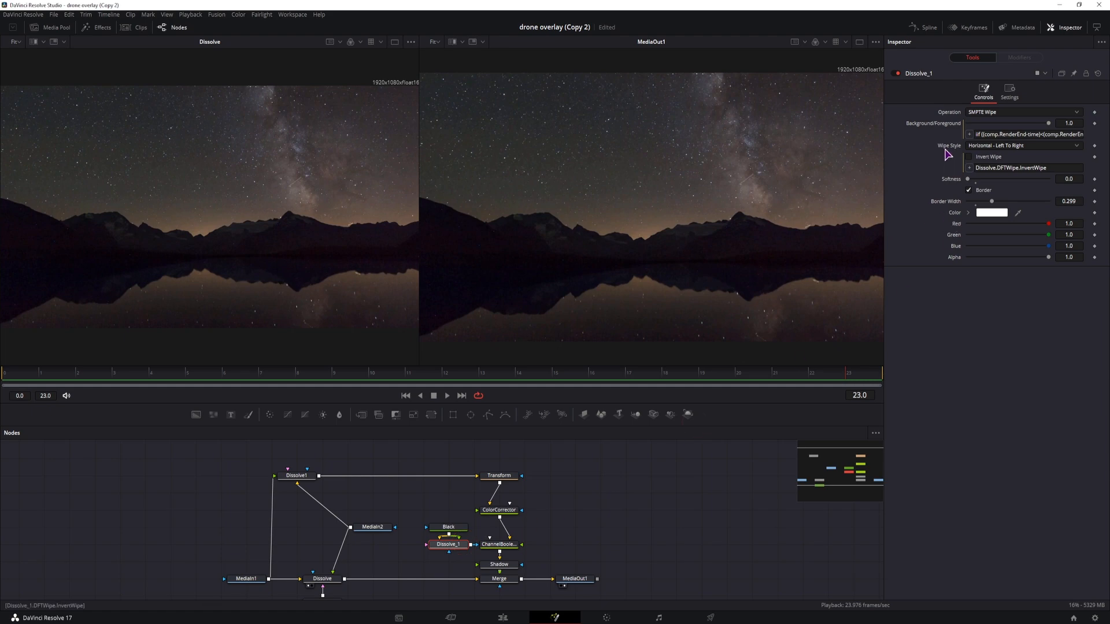
right_click(944, 124)
click(980, 144)
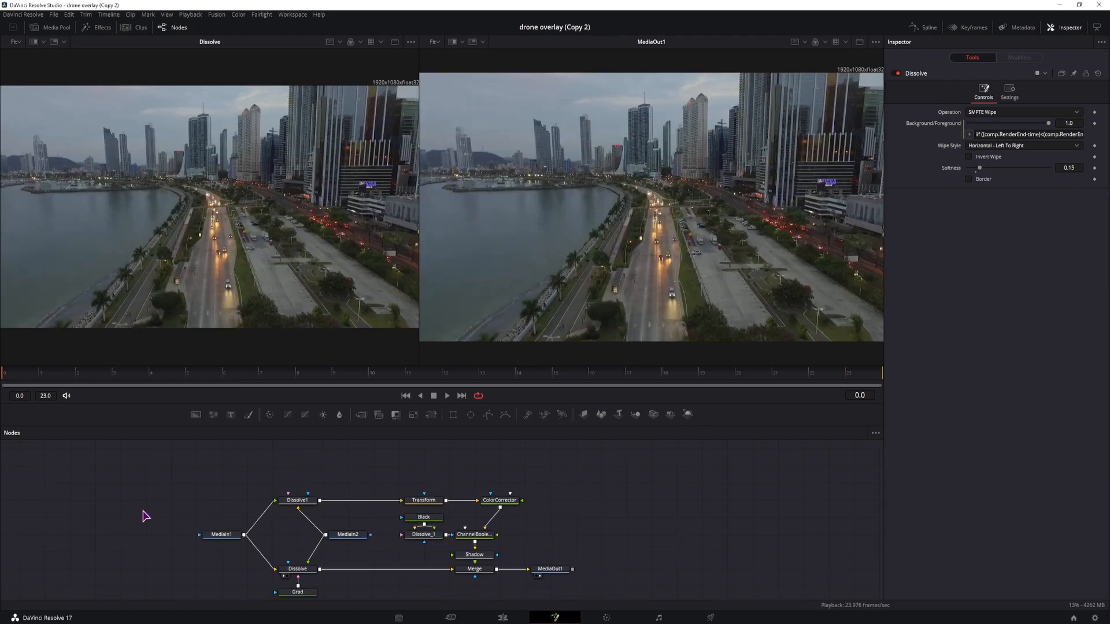
- Play the transition from frame 0 through to frame 23 to check the Dissolve node's expression
key(space)
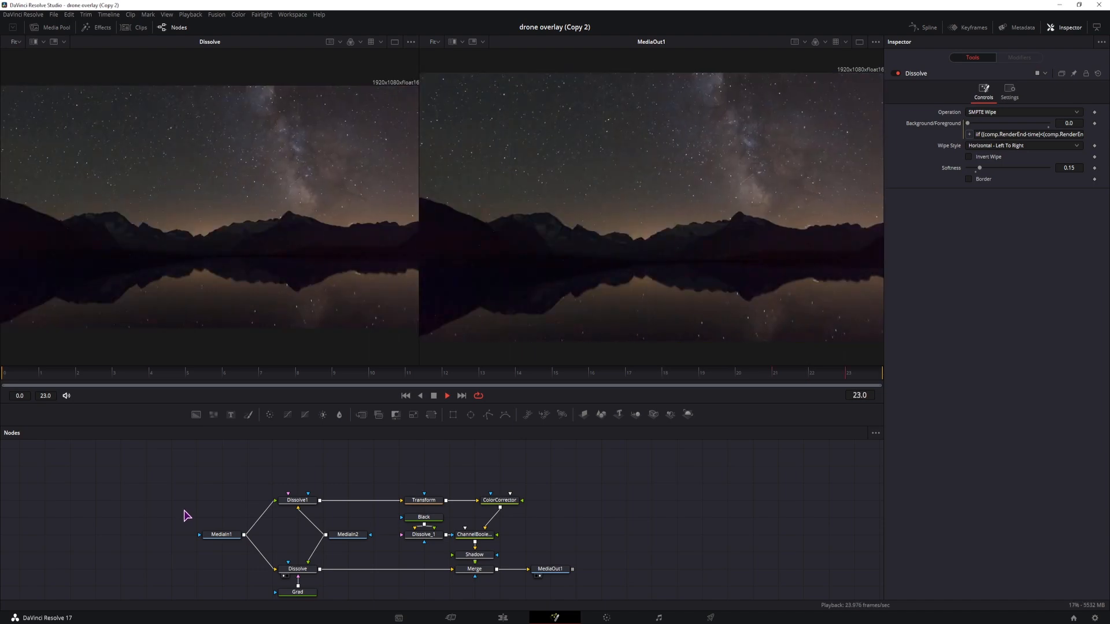
key(space)
- Replace Dissolve_1's Background/Foreground expression with iif ((comp.RenderEnd-time)<(comp.RenderEnd/2),1-((time-comp.RenderEnd/2)*2)/comp.RenderEnd,1-((comp.RenderEnd/2-time)*2)/comp.RenderEnd) and play the transition from frame 0
right_click(423, 534)
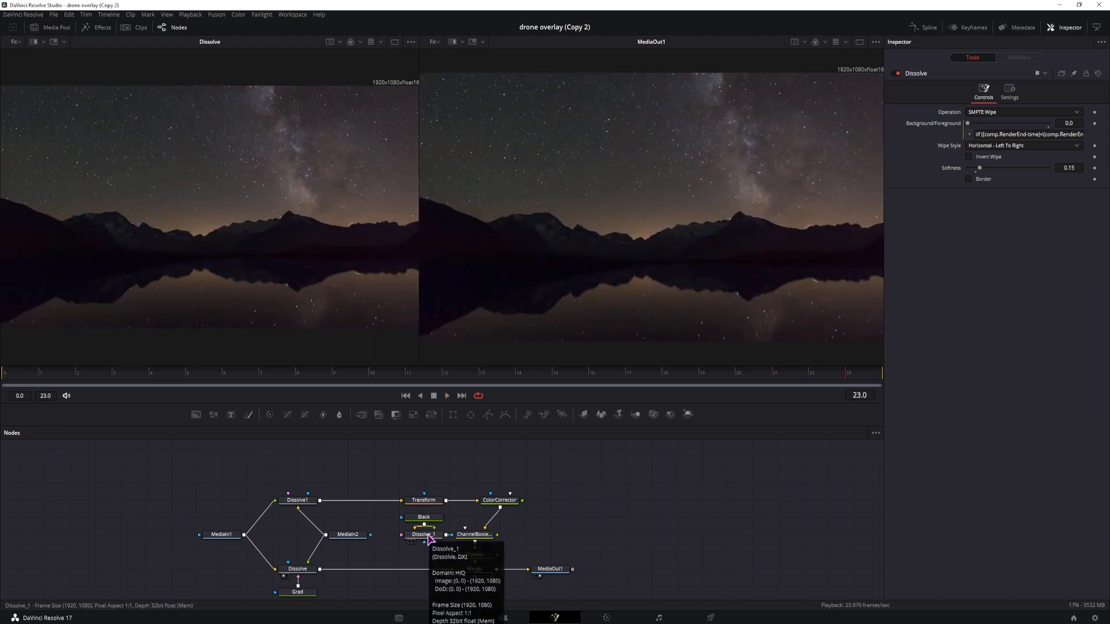
click(427, 537)
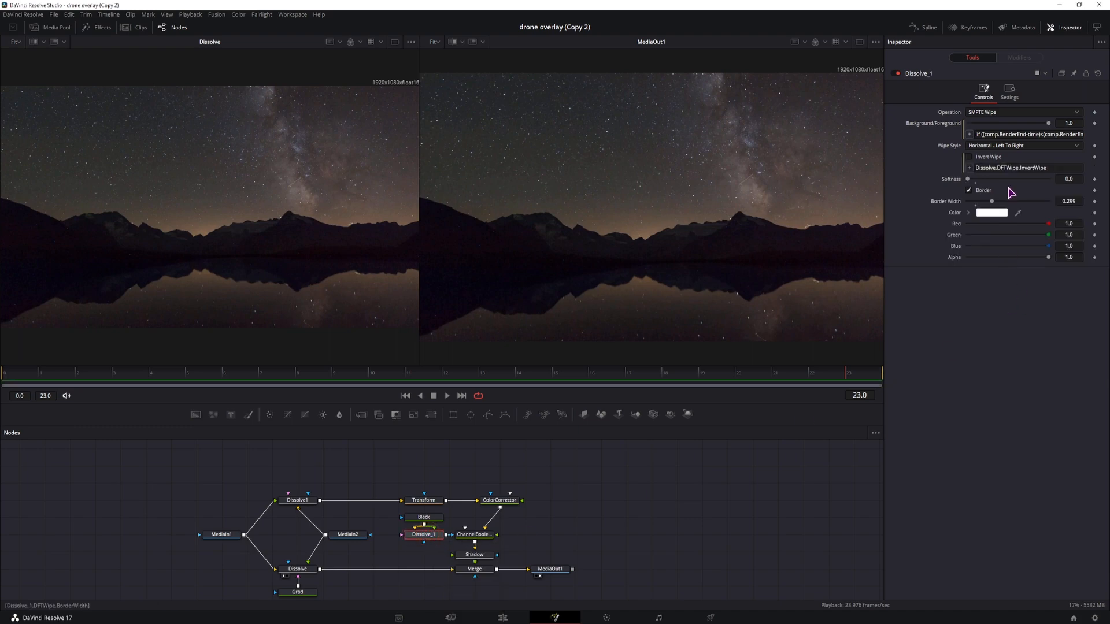
click(1004, 134)
key(ctrl+v)
click(726, 495)
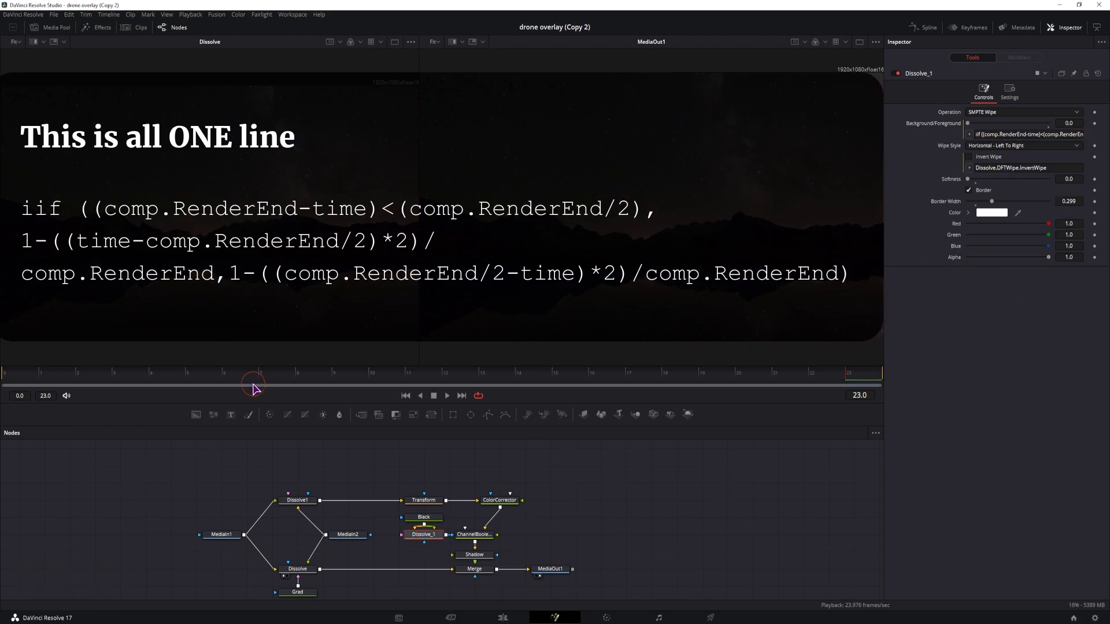
click(6, 374)
key(space)
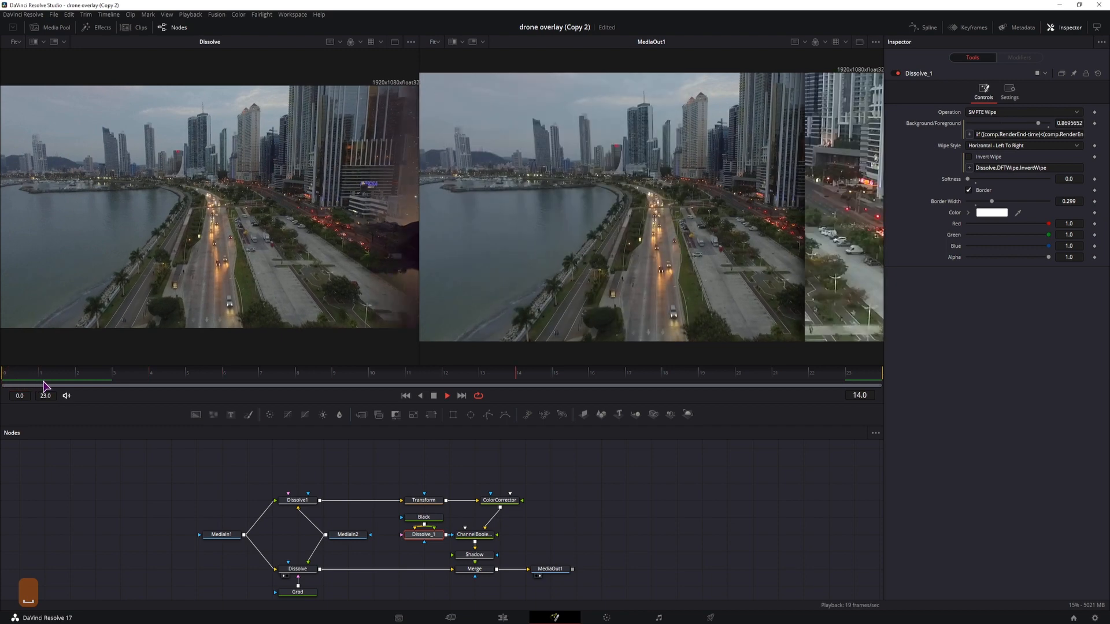
- Play the transition and scrub it through to frame 19 to check which clip fills the strip and backdrop
key(space)
key(space)
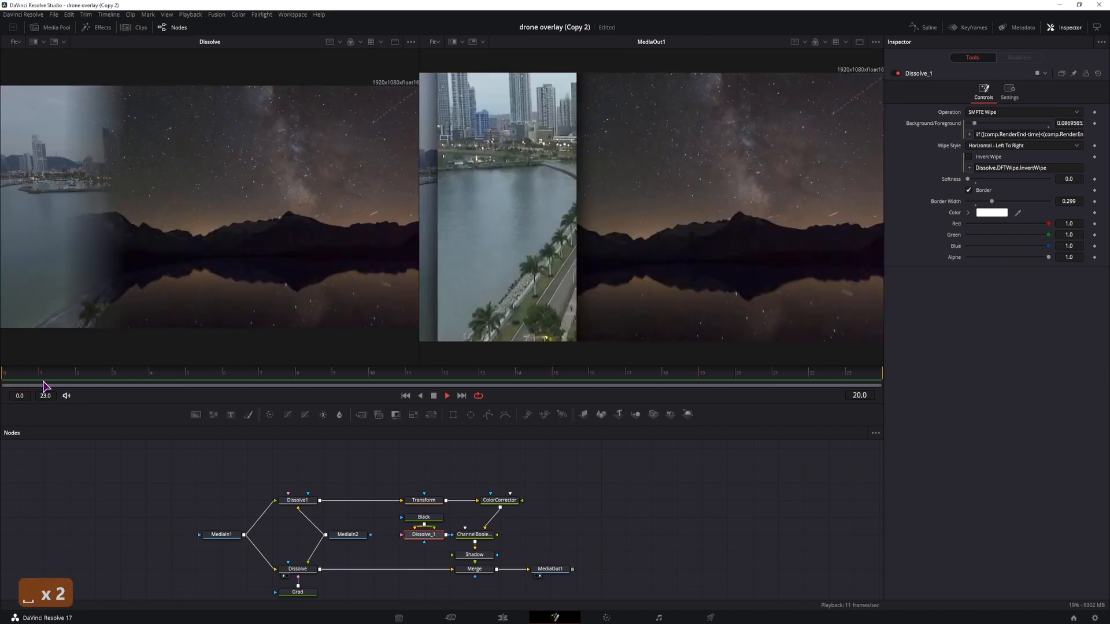
drag(227, 371, 319, 370)
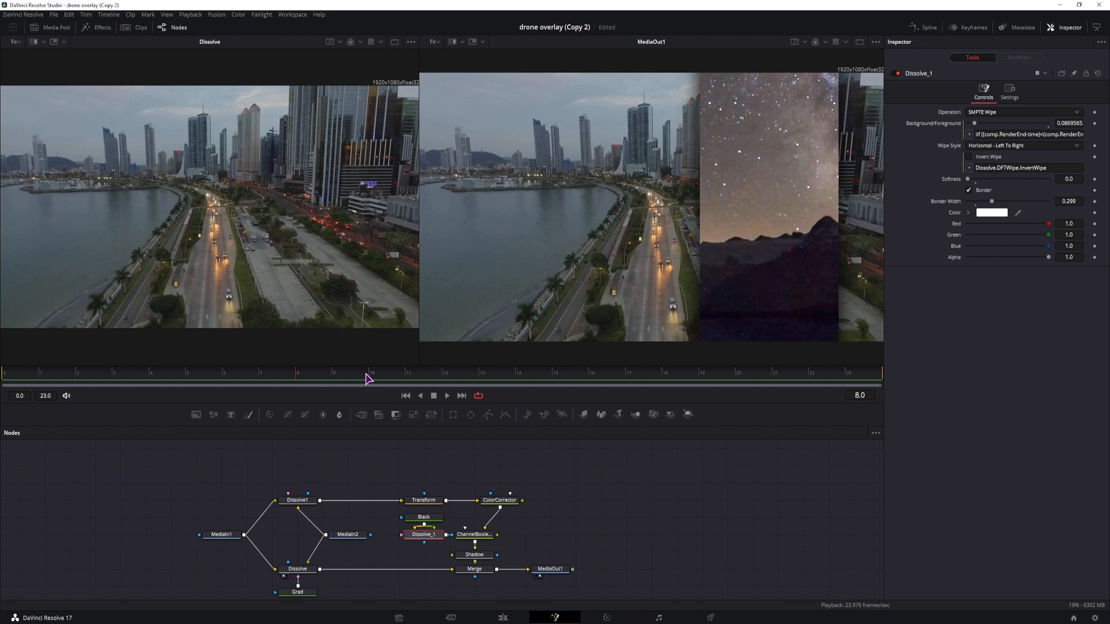
drag(347, 376, 702, 392)
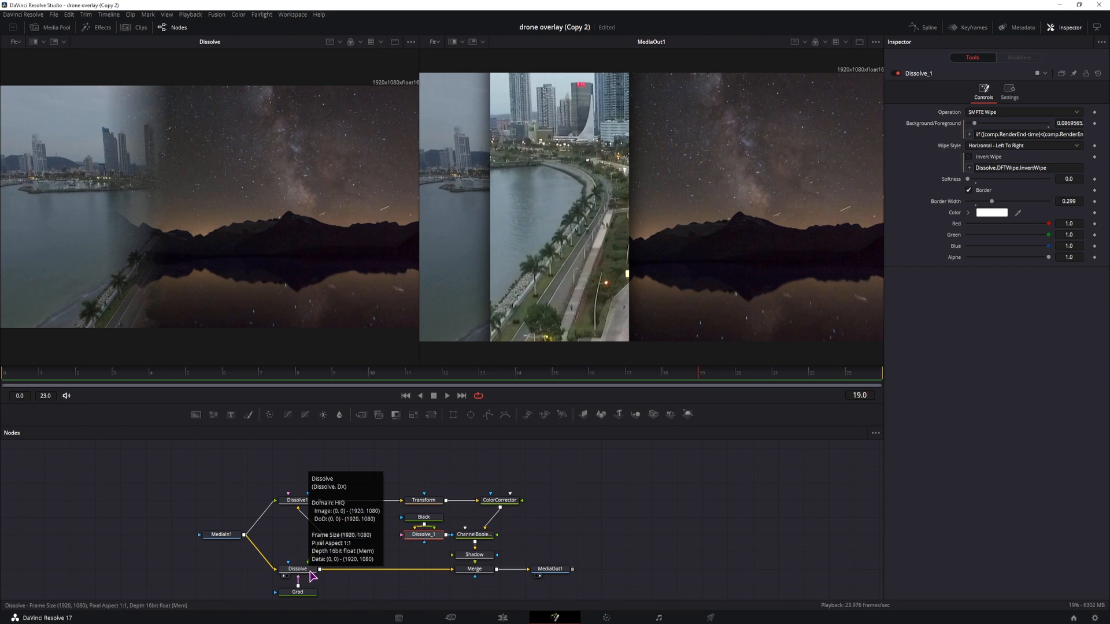
- Swap the Dissolve node's background and foreground inputs and scrub the transition through to frame 23 to check the wipe
click(308, 573)
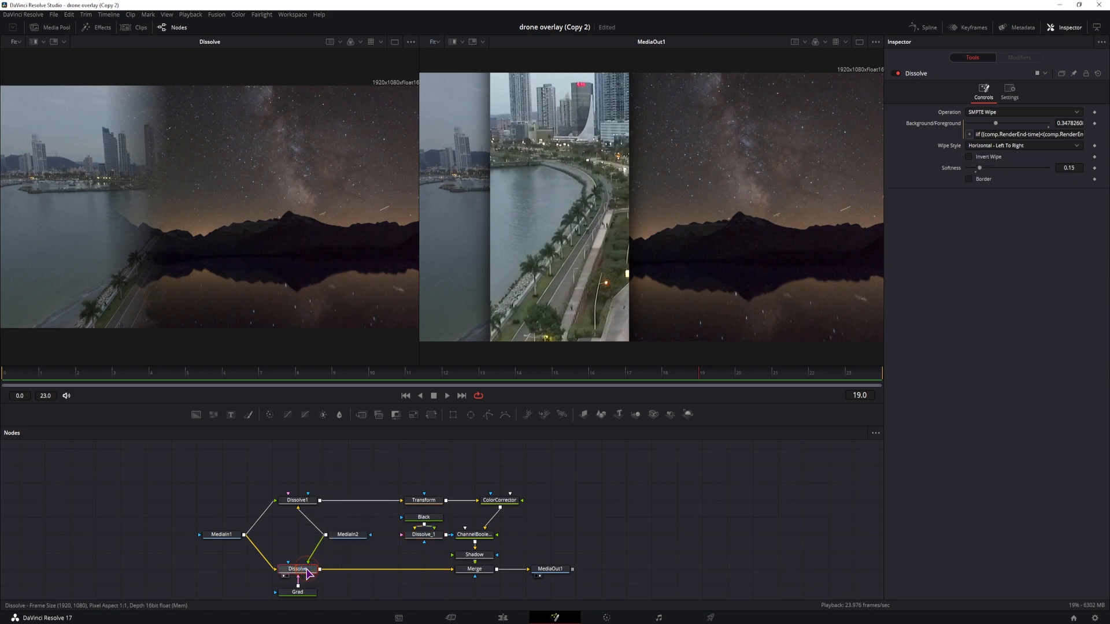
key(ctrl)
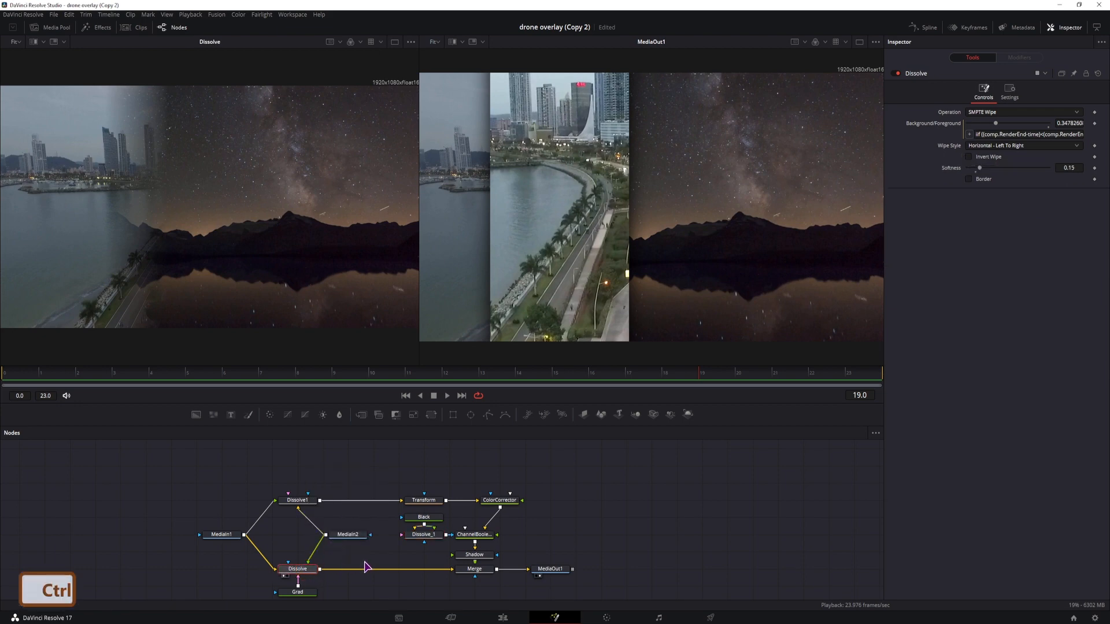
key(ctrl+t)
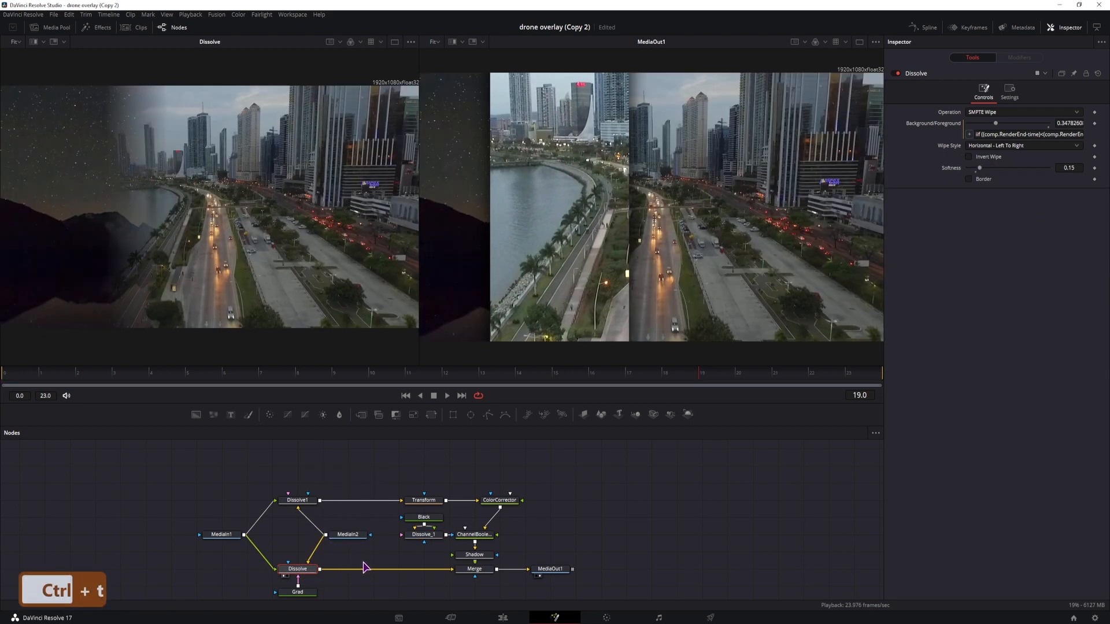
drag(12, 376, 846, 391)
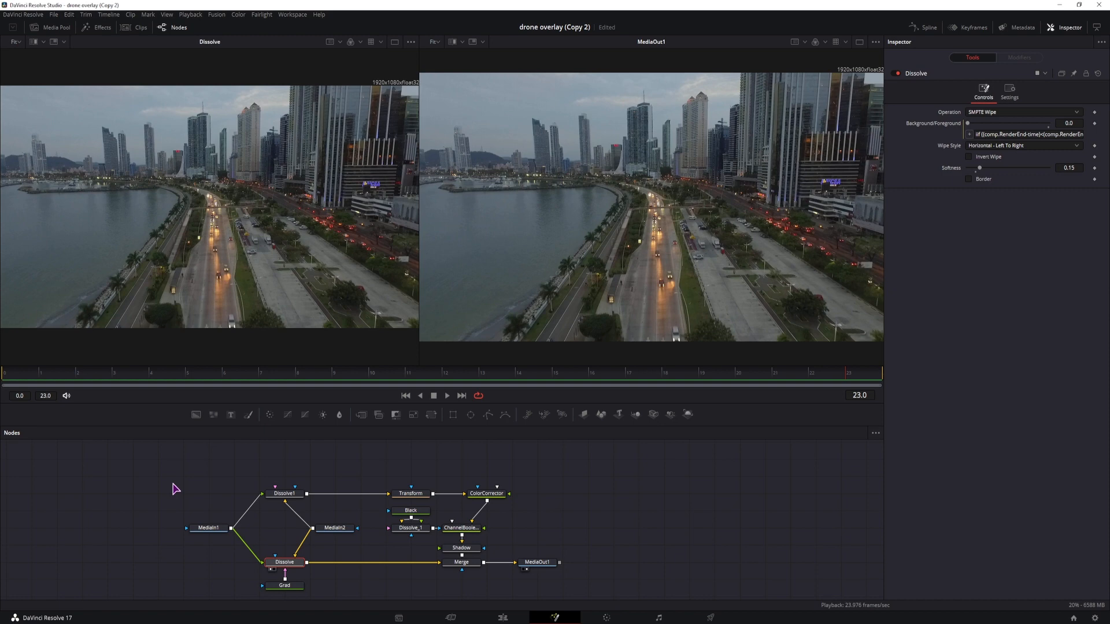
- Return to the edit timeline and play the Warp transition between the drone and snow clips
click(503, 618)
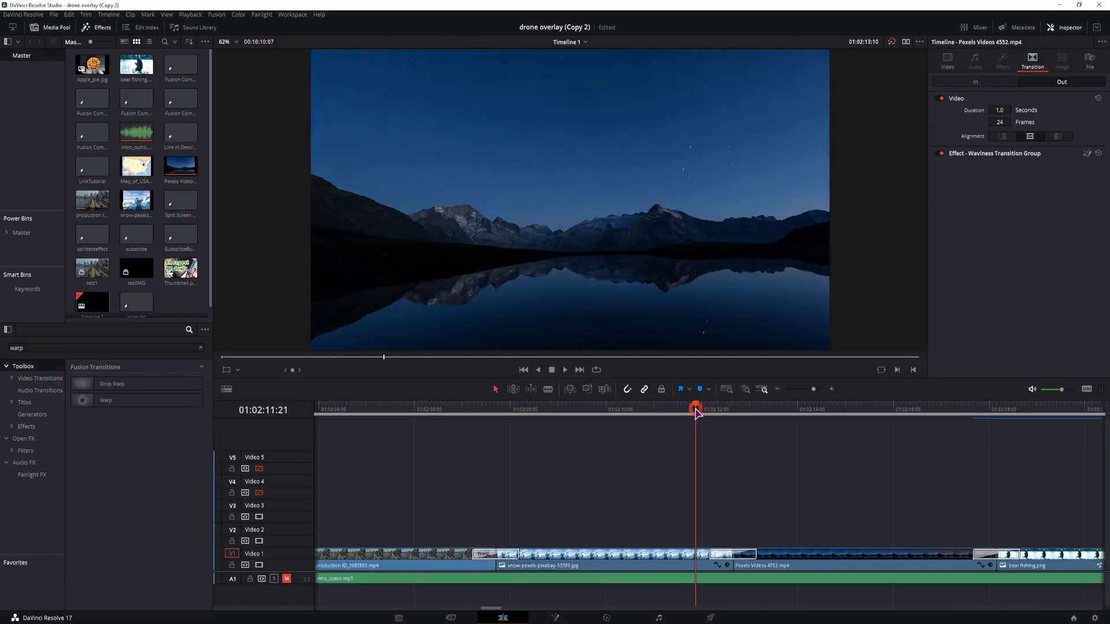
key(space)
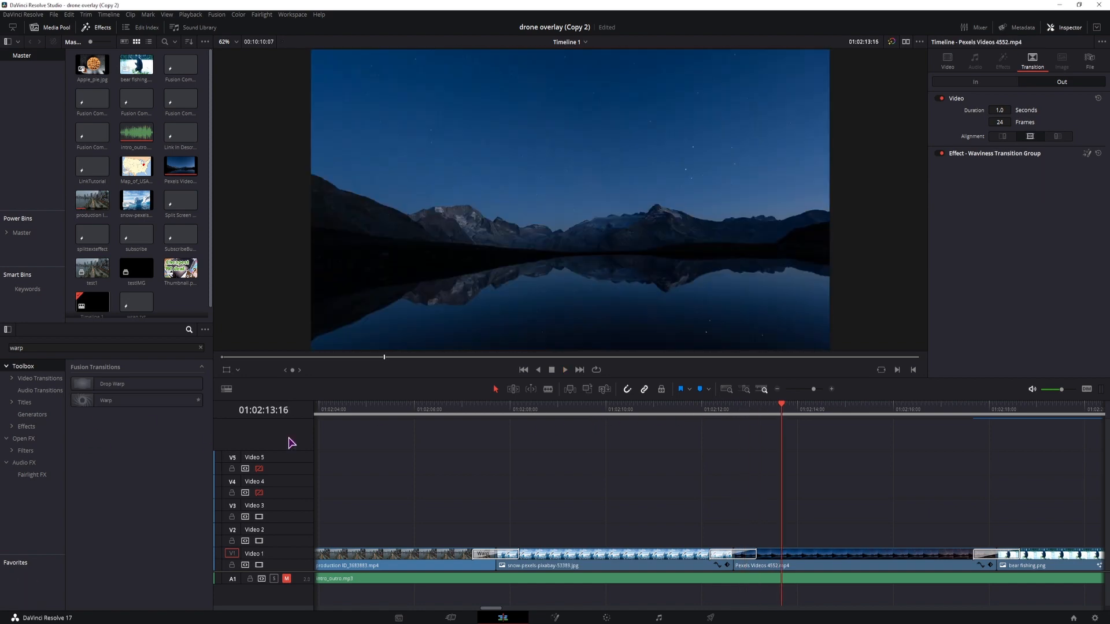
click(440, 406)
key(space)
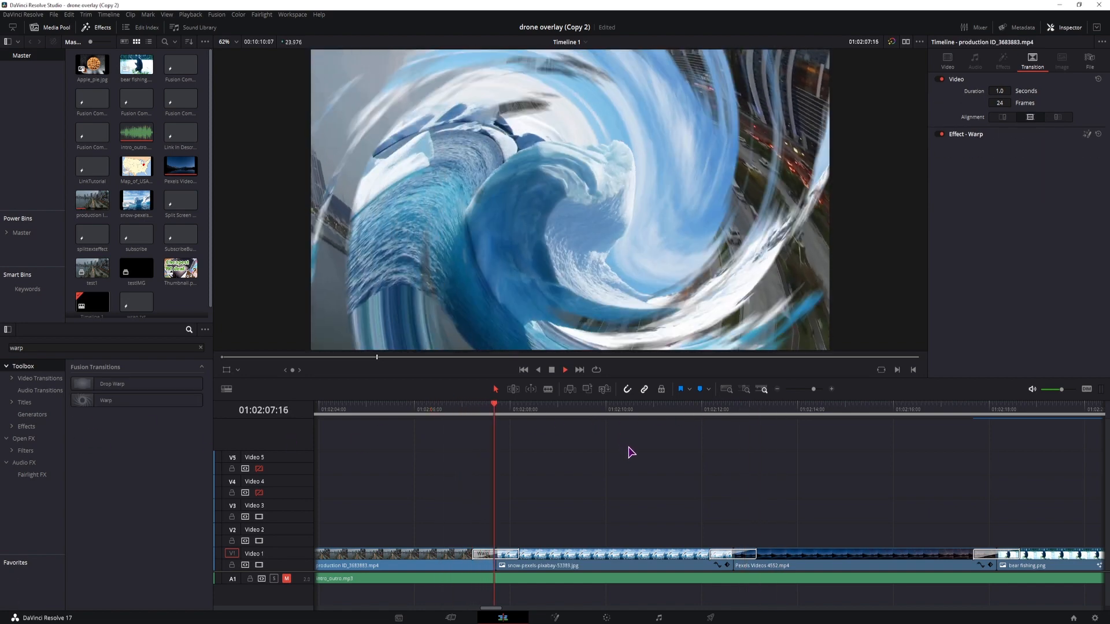
- Open the Warp transition between the drone and snow clips as a Fusion composition
click(483, 557)
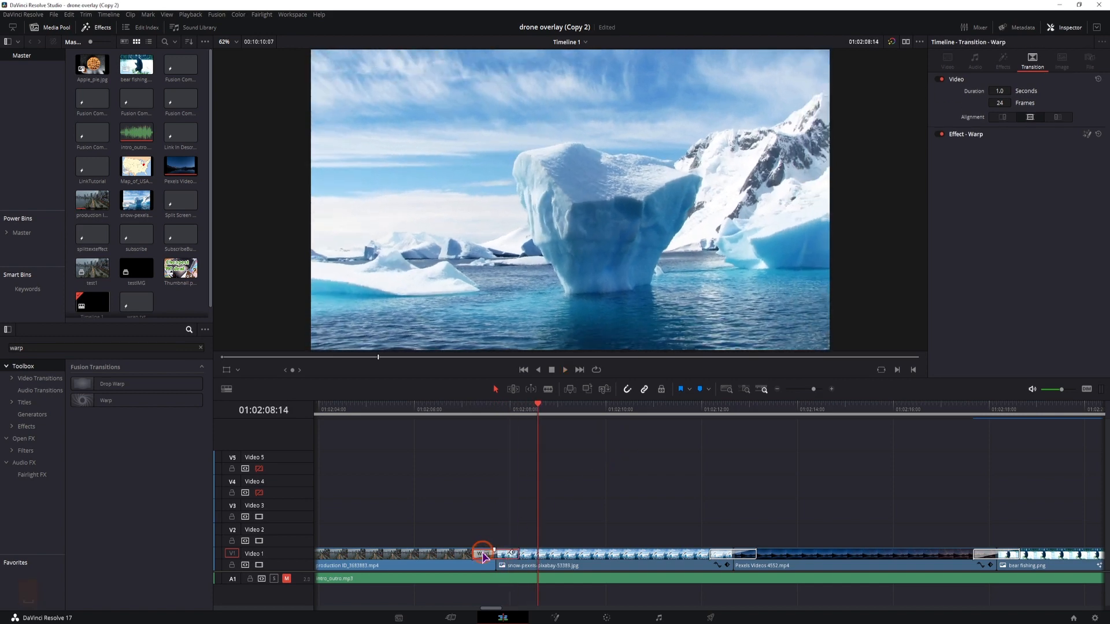
right_click(483, 555)
click(506, 589)
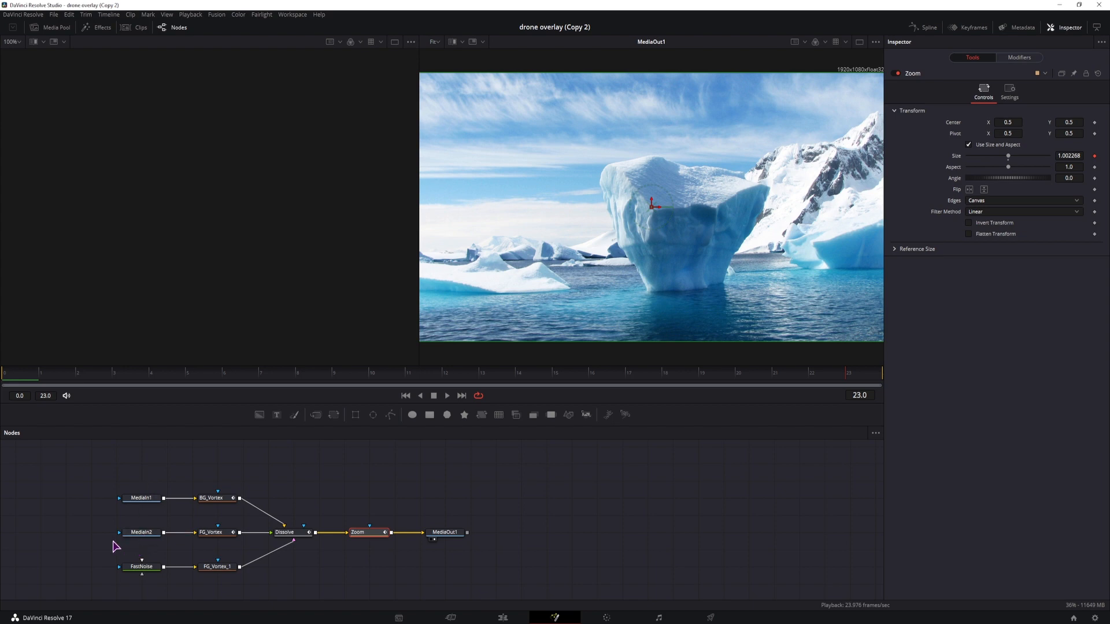
- Review the Warp composition's FastNoise, three vortex, Dissolve and Zoom nodes
click(144, 568)
drag(242, 479, 204, 590)
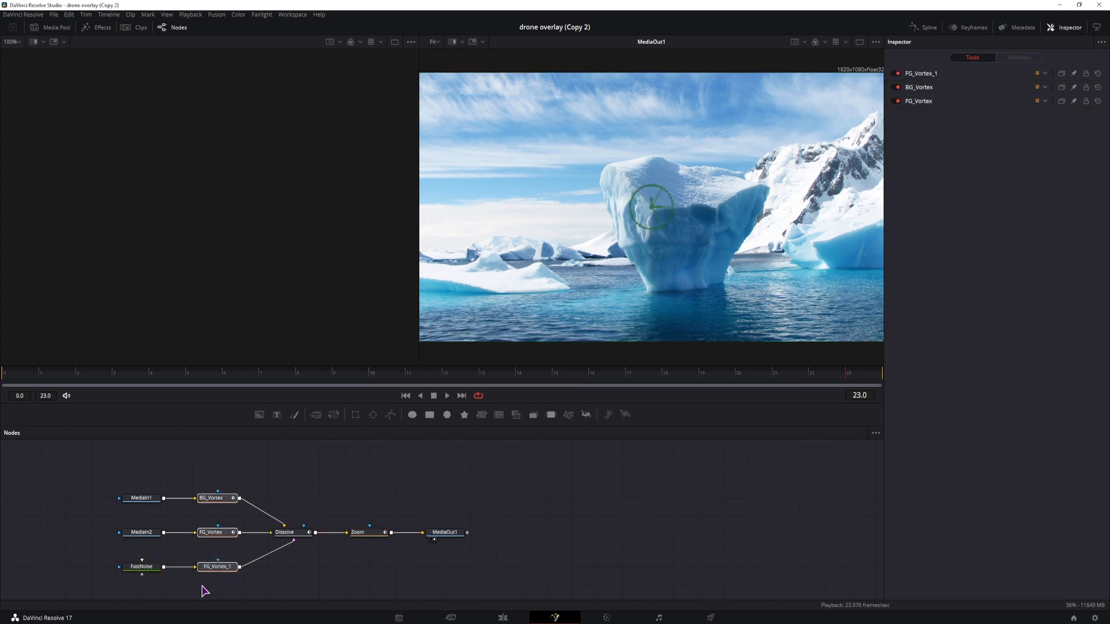
click(295, 533)
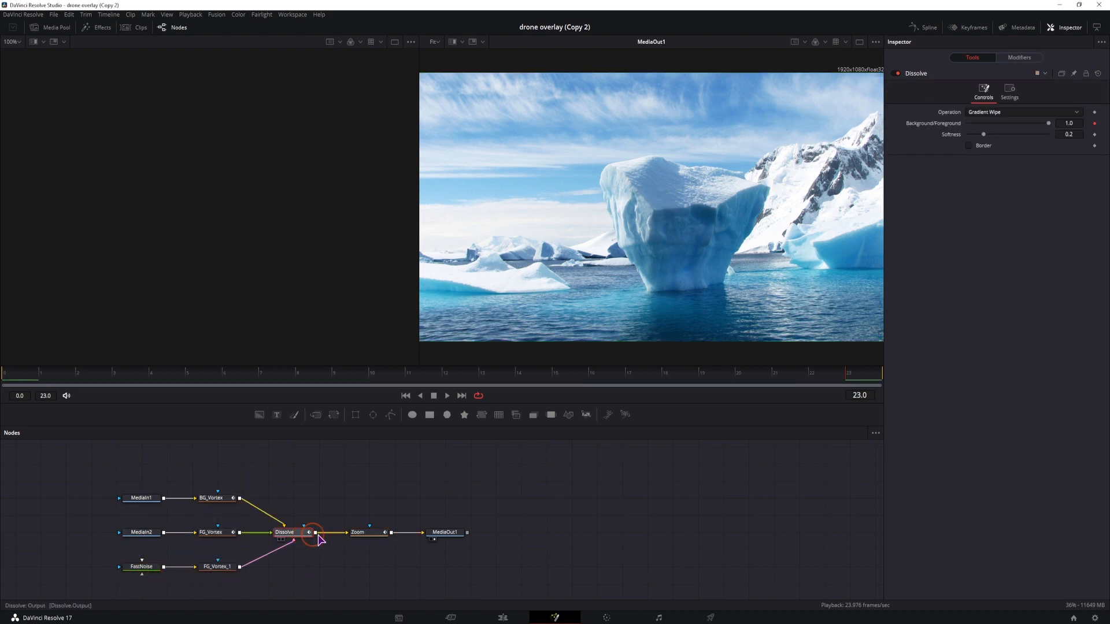
click(365, 532)
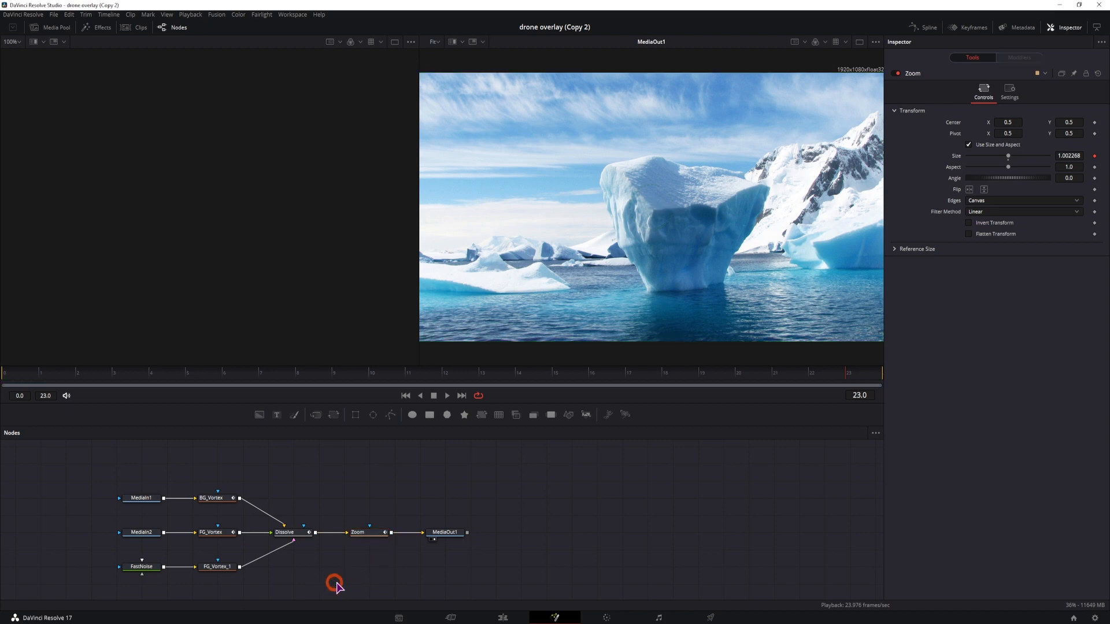
- View the BG_Vortex node's output and scrub from frame 0 to frame 14 to examine its twist
click(211, 497)
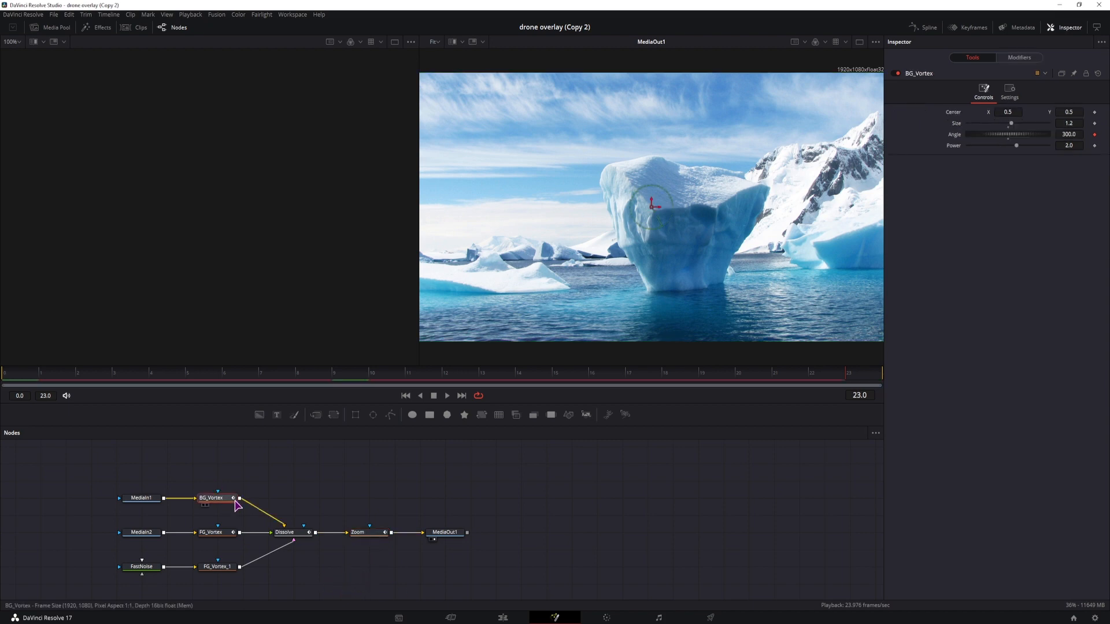
click(30, 377)
key(1)
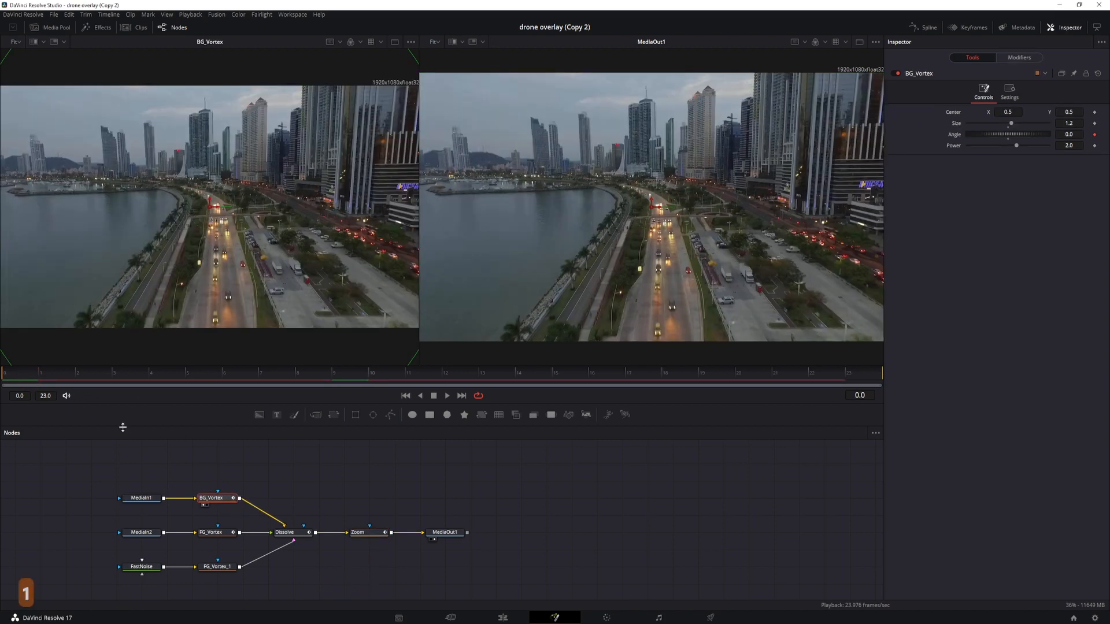
drag(31, 377, 540, 398)
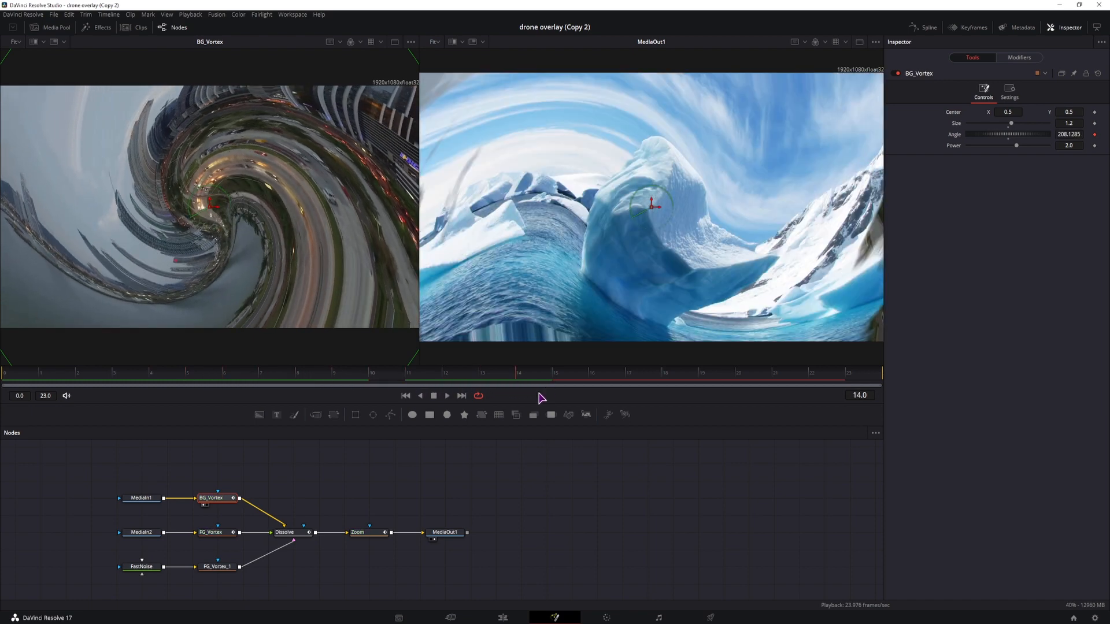
- View the FG_Vortex and FG_Vortex_1 outputs one after the other, scrubbing from the start to examine each twist
click(213, 531)
key(1)
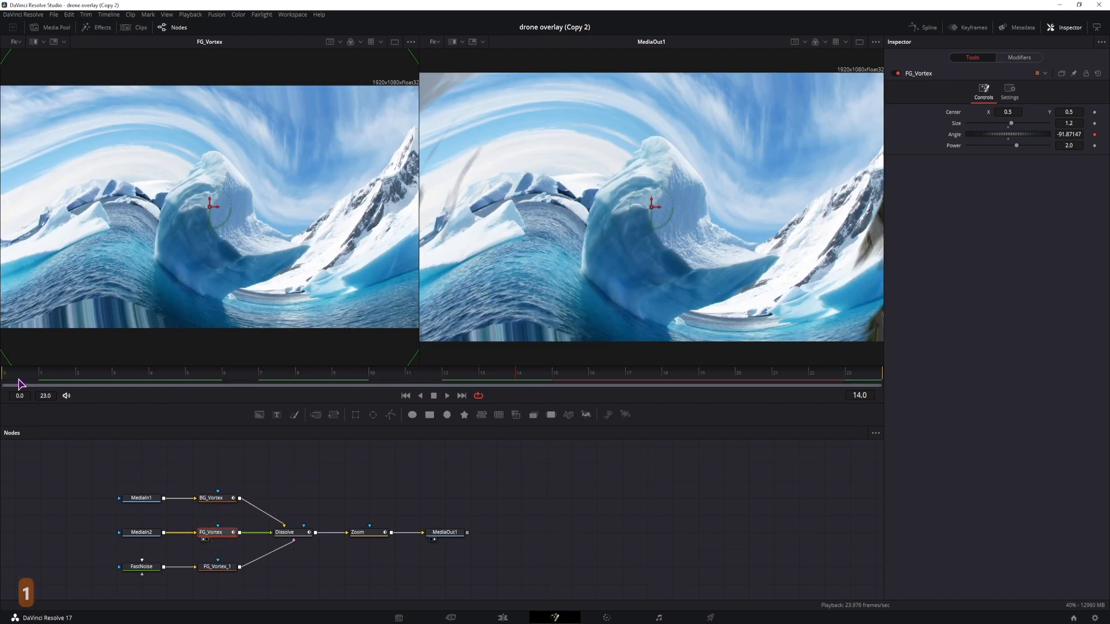
drag(19, 384, 552, 384)
click(218, 566)
key(1)
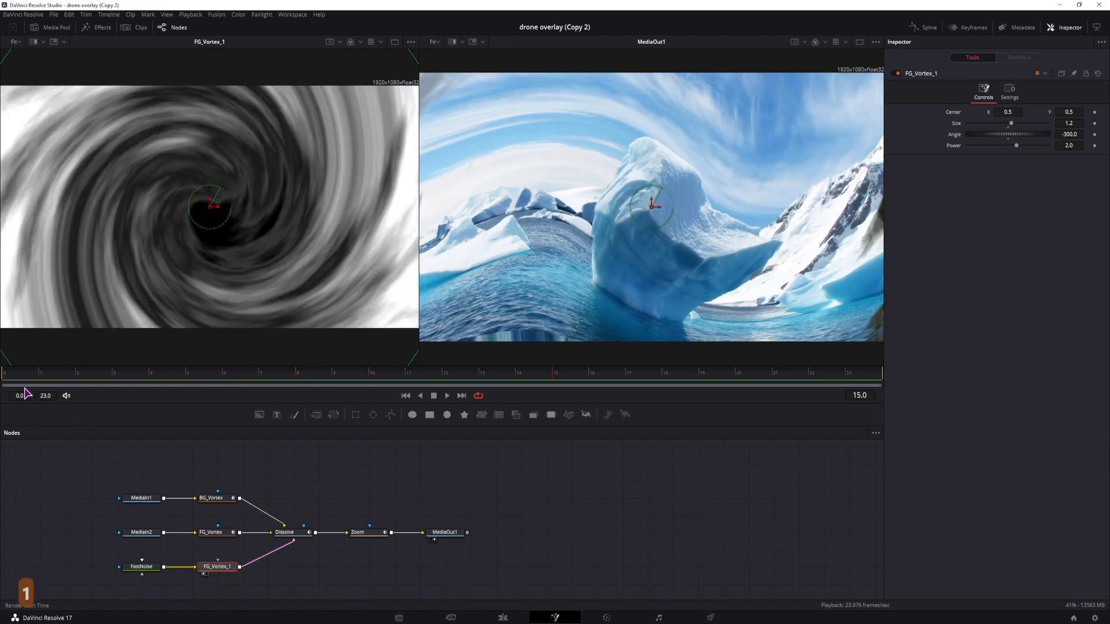
drag(18, 382, 150, 403)
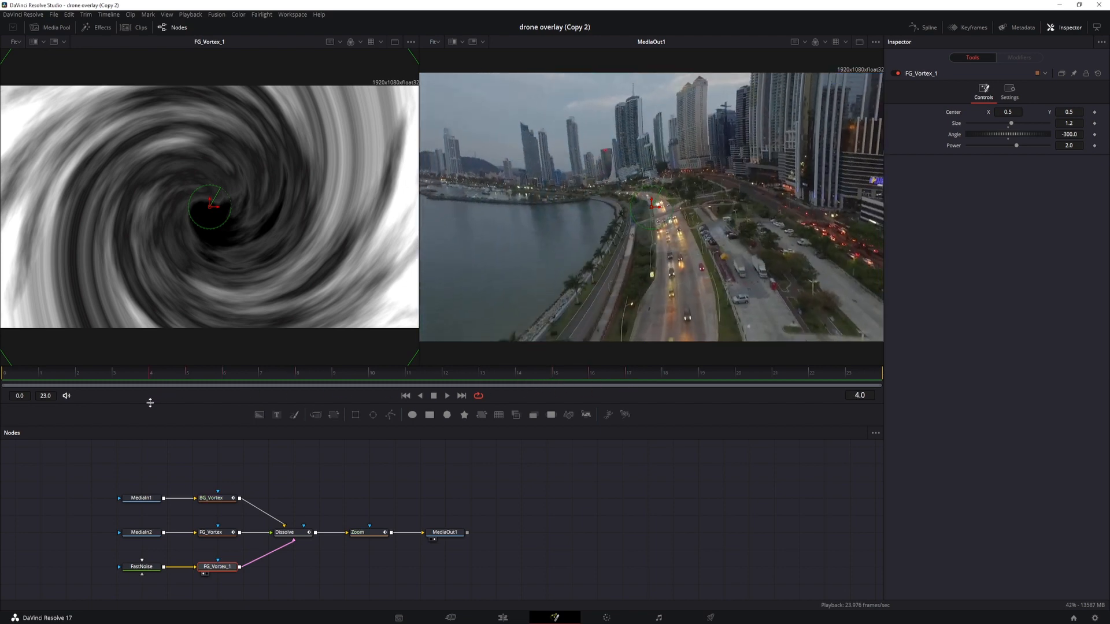
- Add a Waviness node and connect it between MediaIn1 and Dissolve in place of BG_Vortex, leaving BG_Vortex disconnected
click(289, 483)
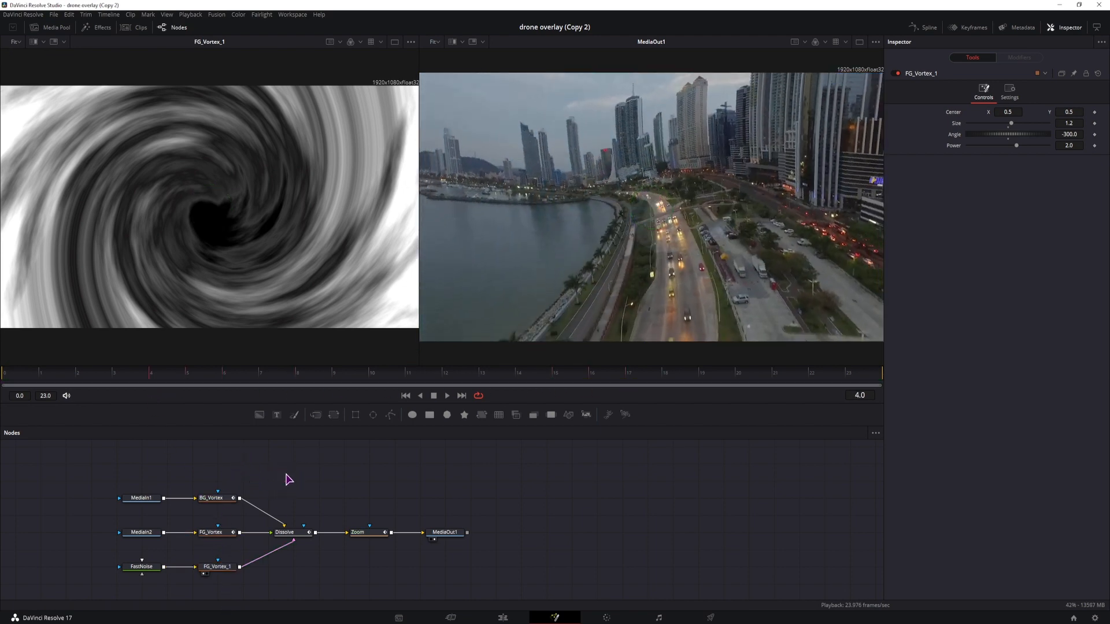
key(ctrl+space)
text(wa)
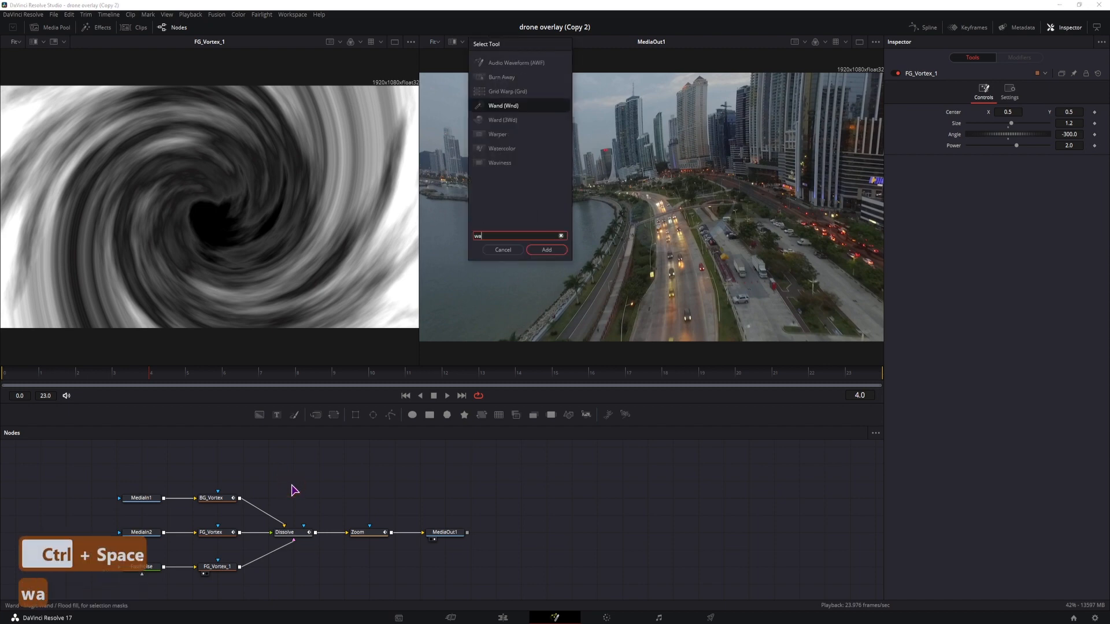
text(vi)
key(Return)
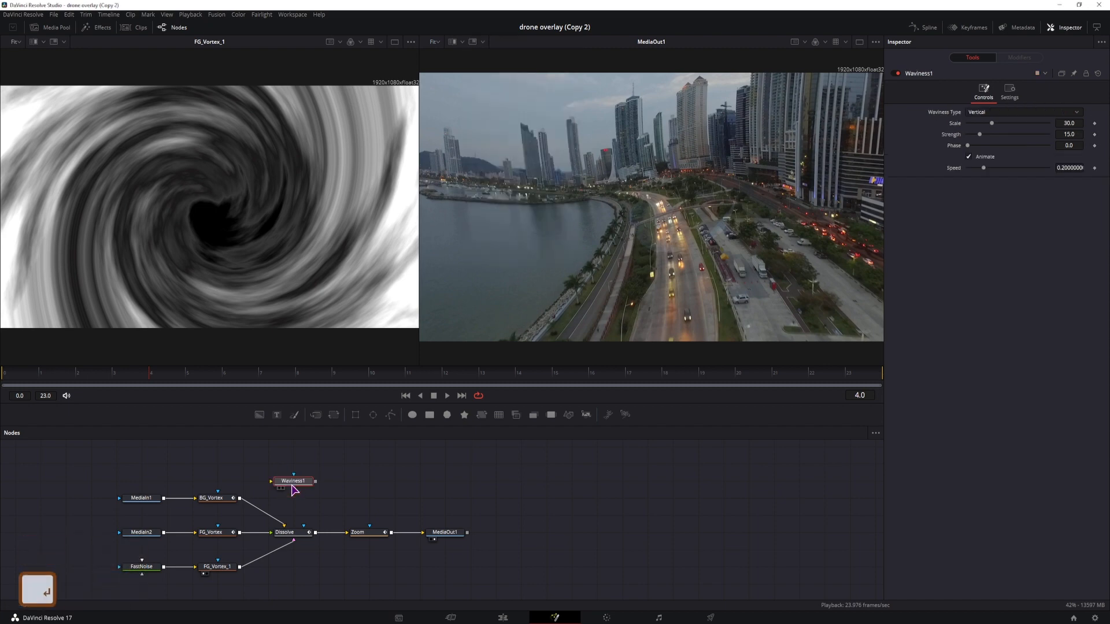
drag(164, 498, 284, 526)
drag(218, 501, 396, 501)
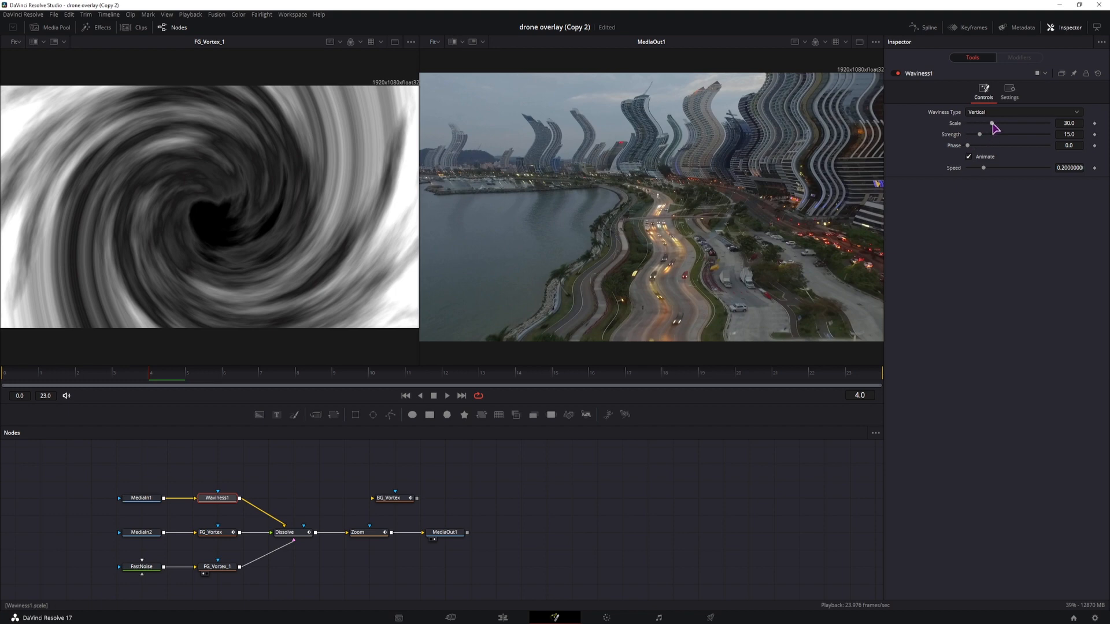
- View the Waviness1 node's output and set its Scale to 63.1 and Strength to 54.5
key(1)
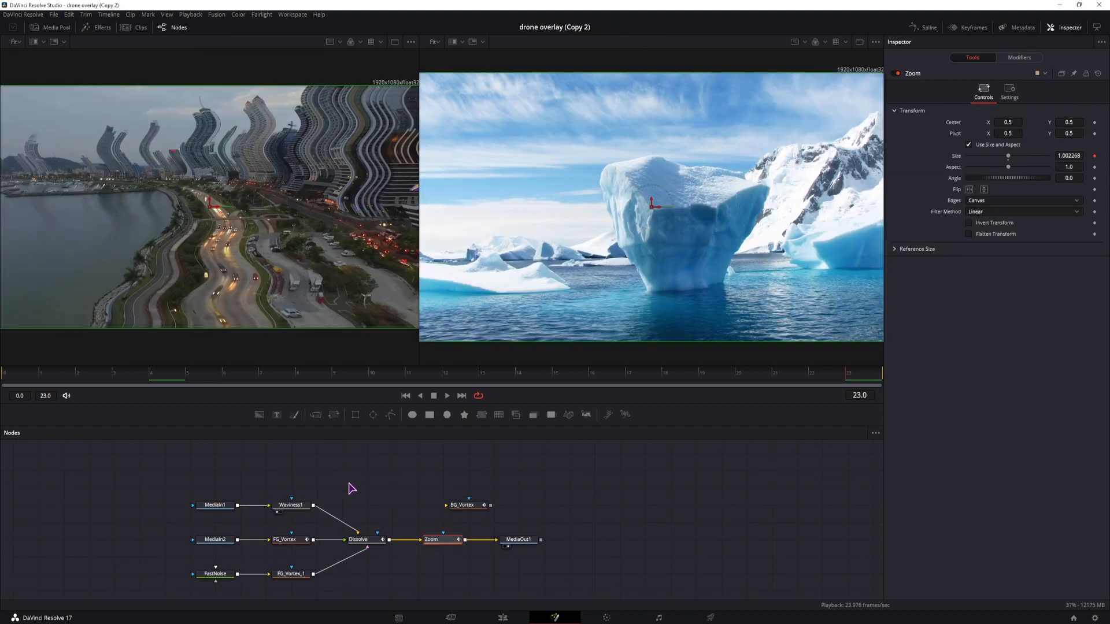
click(291, 506)
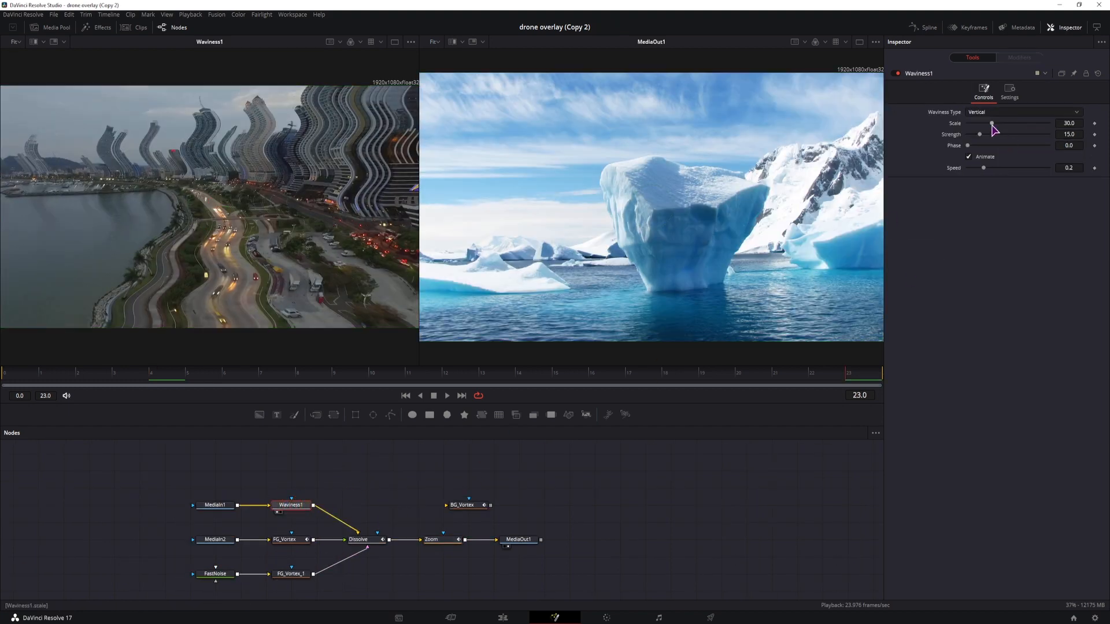
drag(992, 123, 1012, 135)
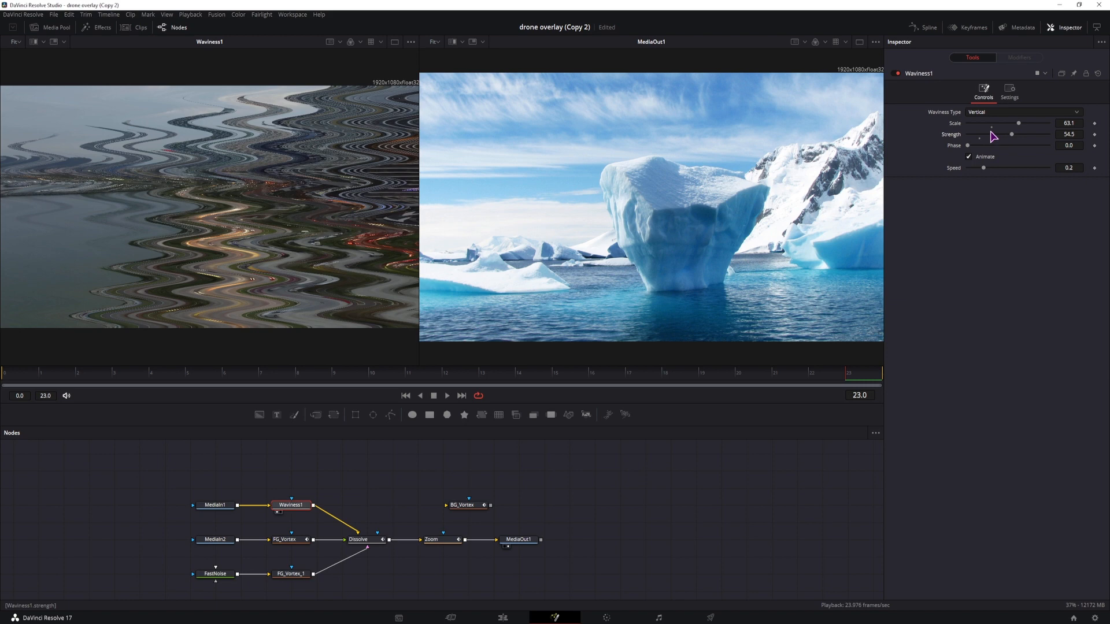
- Modify Waviness1's Scale with Anim Curves and look over the modifier's curve, scaling and timing controls
right_click(957, 128)
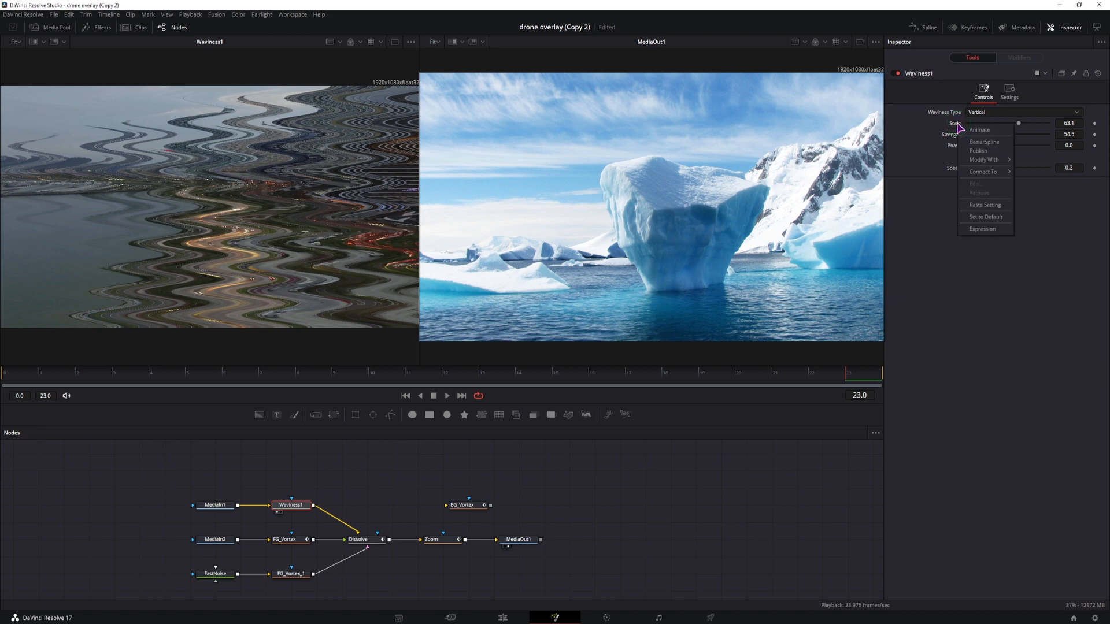
mouse_move(982, 160)
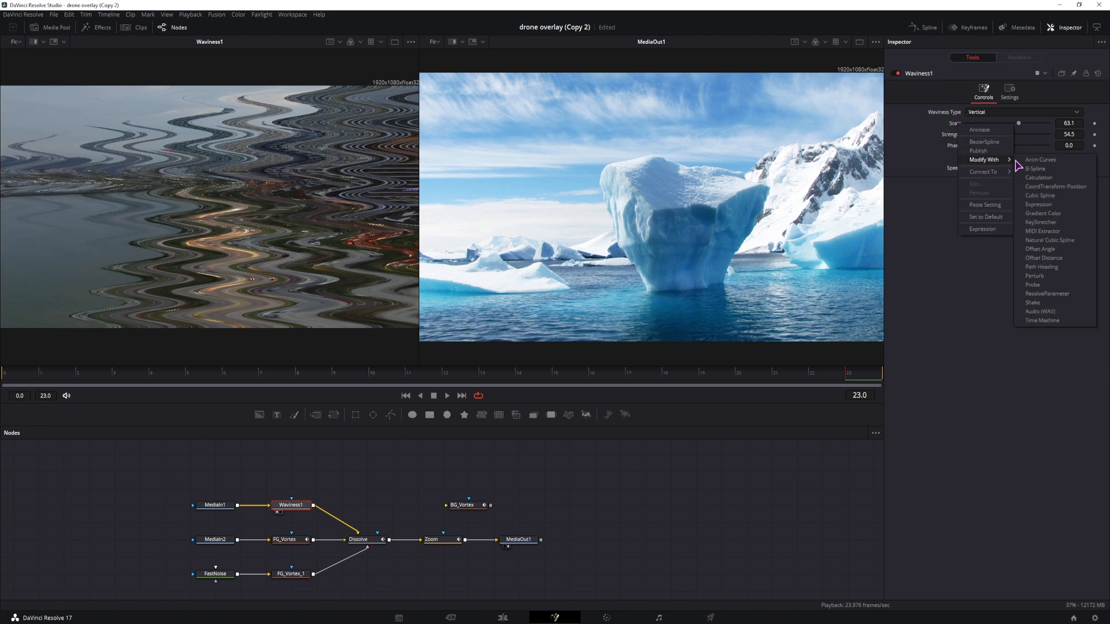
click(1047, 163)
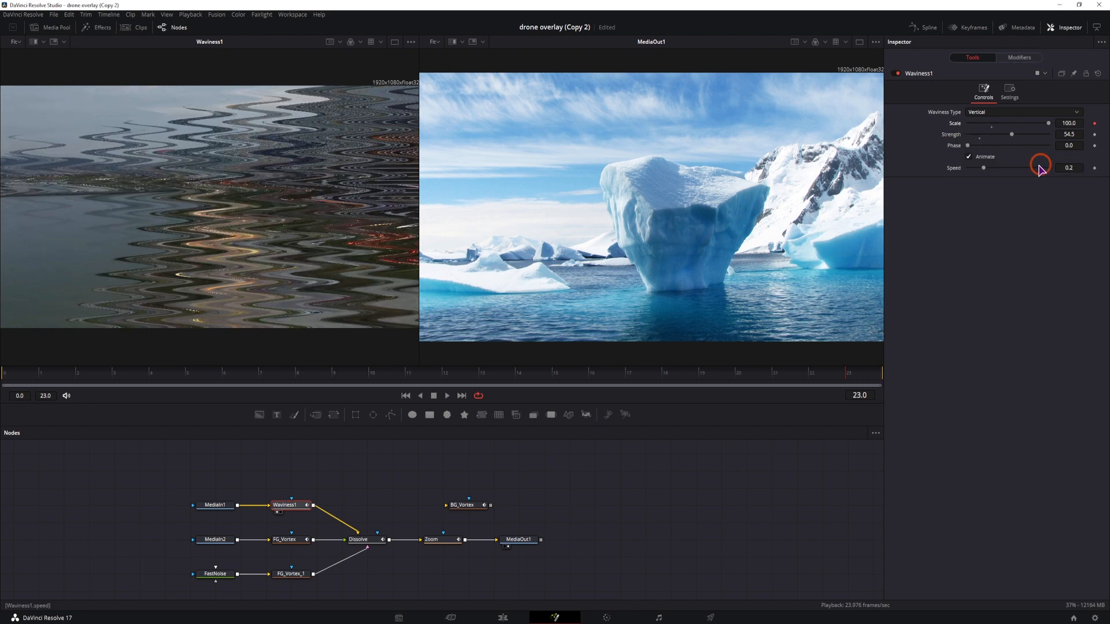
click(1017, 58)
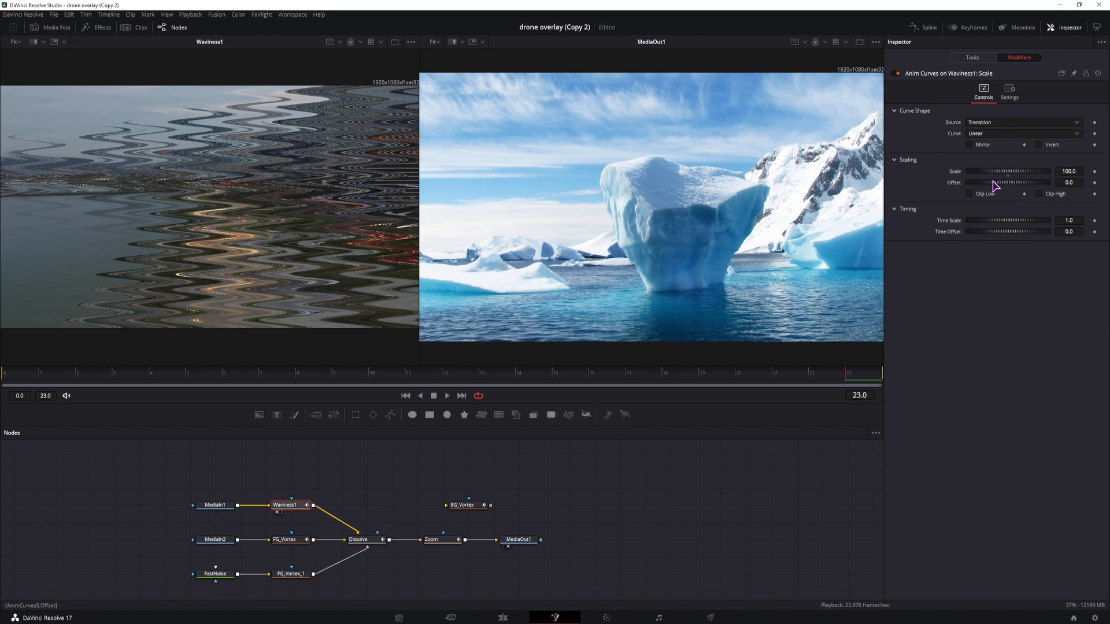
- Remove the Anim Curves modifier from Waviness1's Scale
click(974, 58)
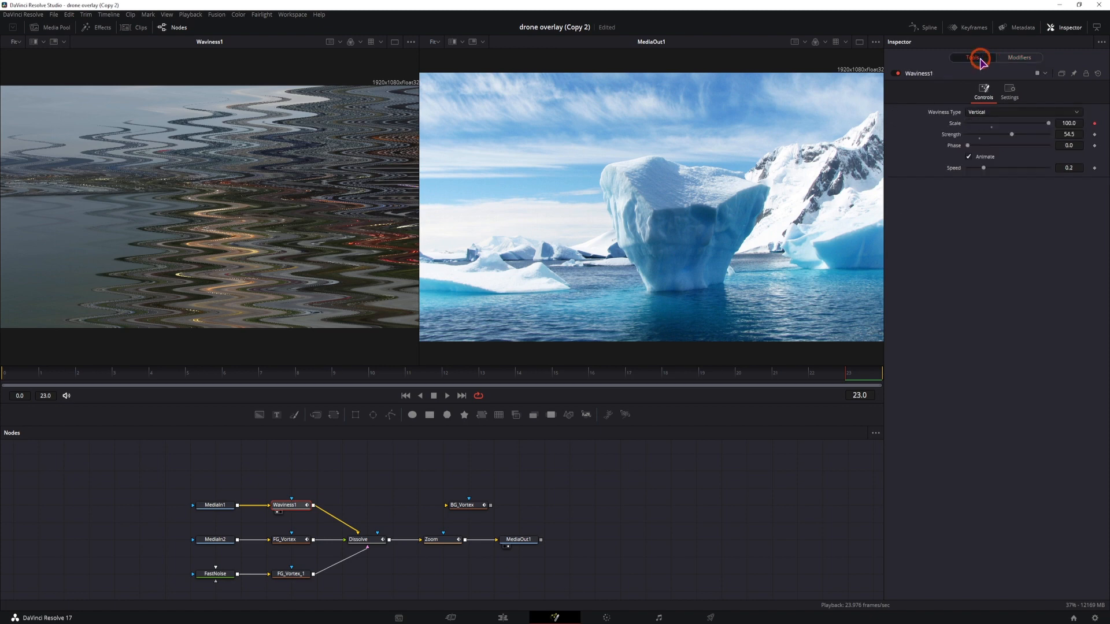
right_click(954, 124)
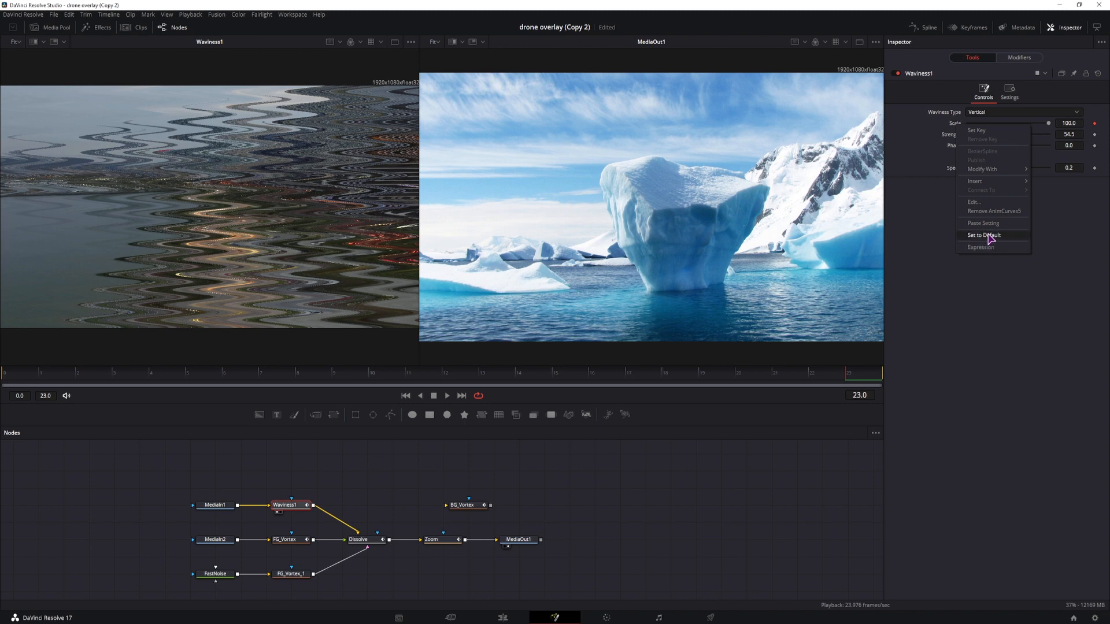
click(987, 211)
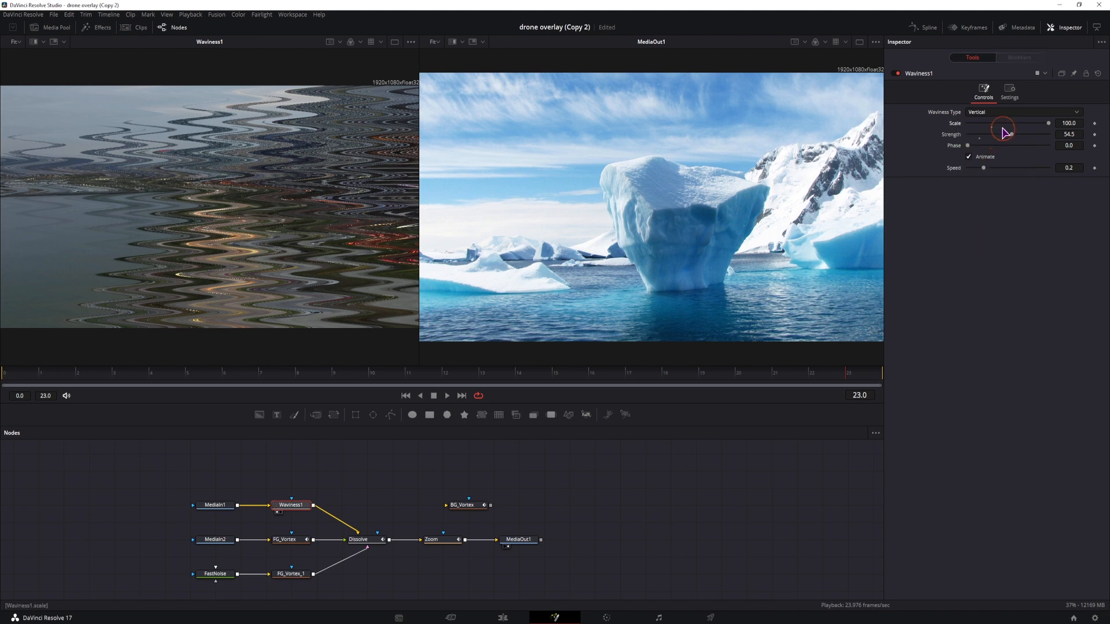
- Enable expressions on Waviness1's Scale and Strength parameters
click(1066, 122)
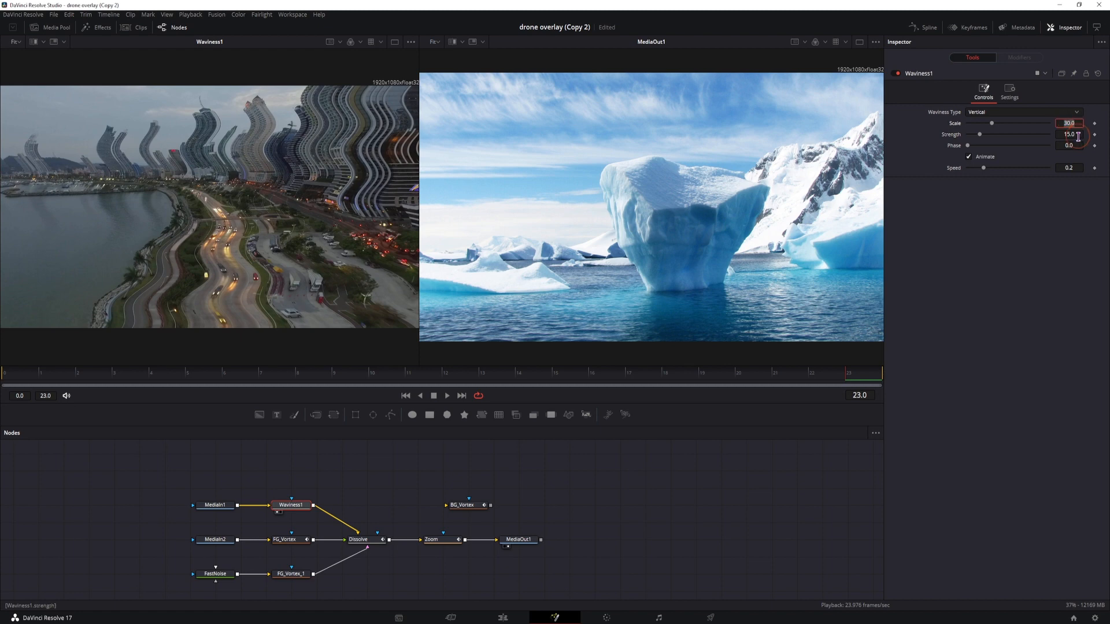
text(=)
key(Return)
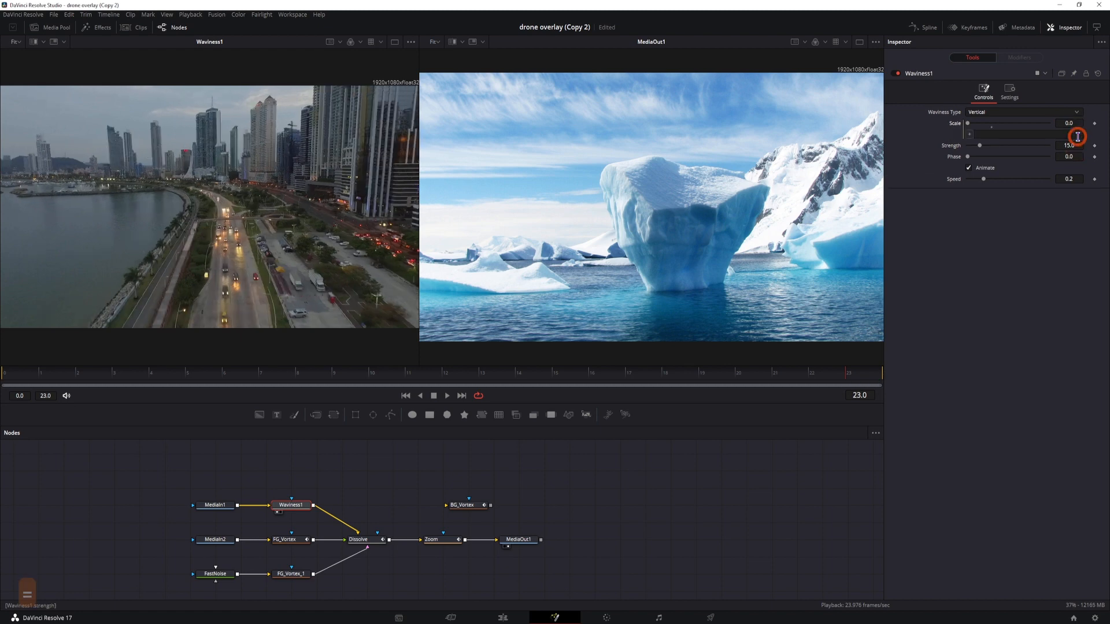
click(1076, 145)
text(=)
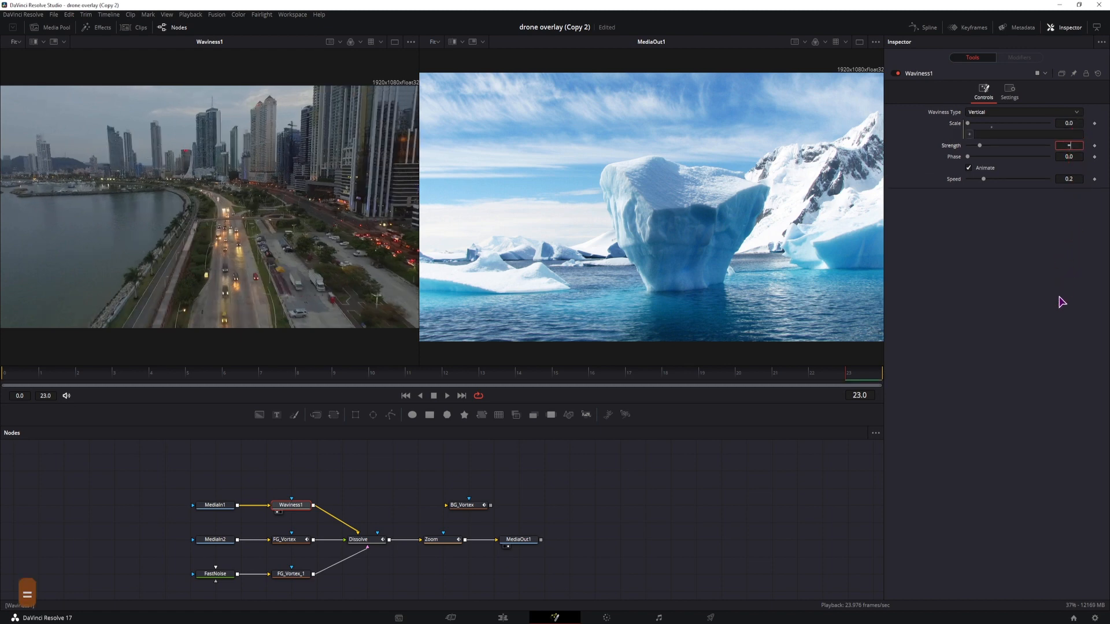
key(Return)
- Set Waviness1's Scale expression to : if time <comp.RenderEnd/2 then return (30-(comp.RenderEnd/2-time)*2/comp.RenderEnd*30); else return (30-(time-comp.RenderEnd/2)*2/comp.RenderEnd*30); end
click(1062, 295)
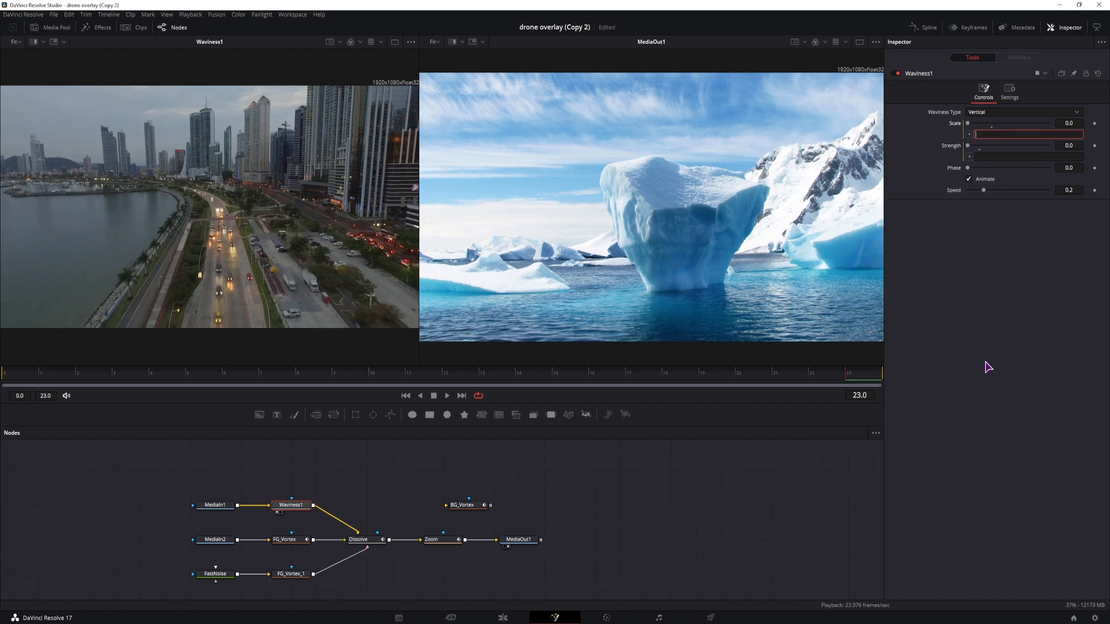
key(ctrl+v)
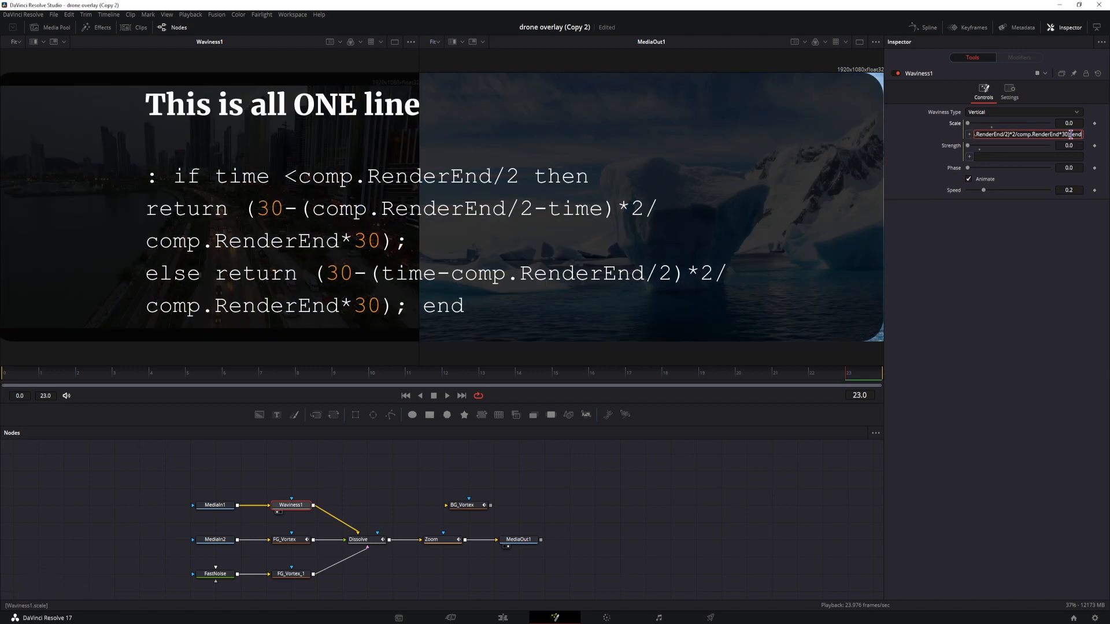
drag(1065, 134, 954, 136)
click(1052, 136)
drag(1052, 136, 1102, 136)
- Give Waviness1's Strength the same RenderEnd-based expression as Scale, with every 30 changed to 100
click(1021, 155)
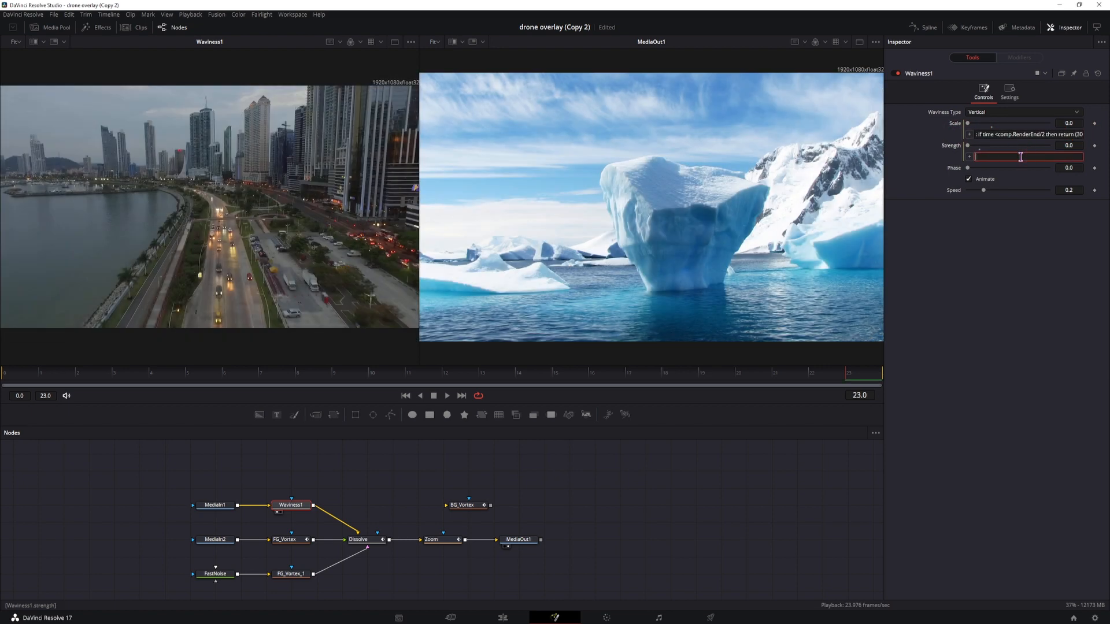
text(: if time <comp.RenderEnd/2 then return (30-(comp.RenderEnd/2-time)*2/comp.RenderEnd*30); else return (30-(time-comp.RenderEnd/2)*2/comp.RenderEnd*30); end)
click(1067, 167)
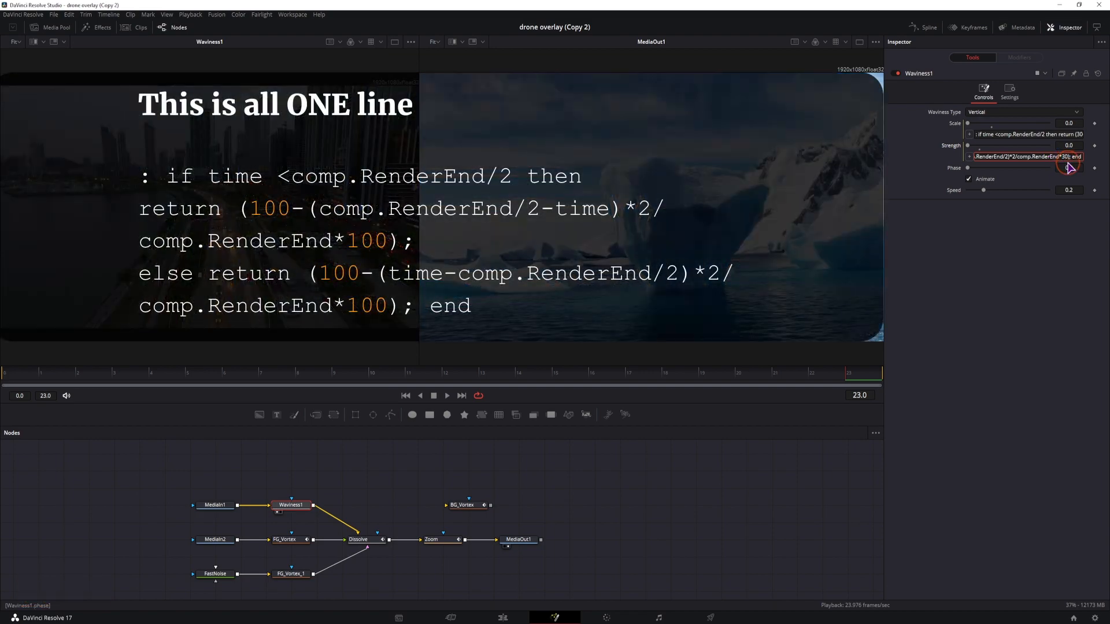
key(Left)
key(Left)
key(Left)
key(Left)
key(Left)
key(Left)
key(Left)
key(Left)
key(Left)
key(Left)
key(Left)
key(Left)
key(Left)
key(Left)
key(Left)
key(Left)
key(Left)
key(Left)
key(Left)
key(Left)
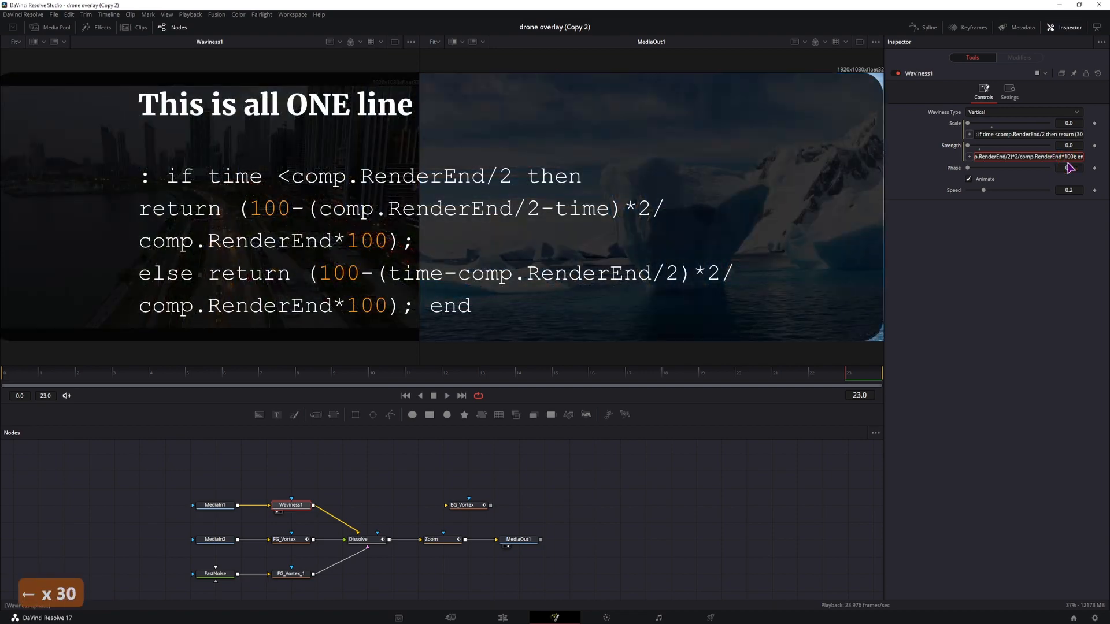
key(Left)
key(Left)
key(Left)
key(Left)
key(Left)
key(Left)
key(Left)
key(Left)
key(Left)
key(Left)
key(Left)
key(Left)
key(Left)
key(Left)
key(Left)
key(Left)
key(Left)
key(Left)
key(Left)
key(Left)
key(Right)
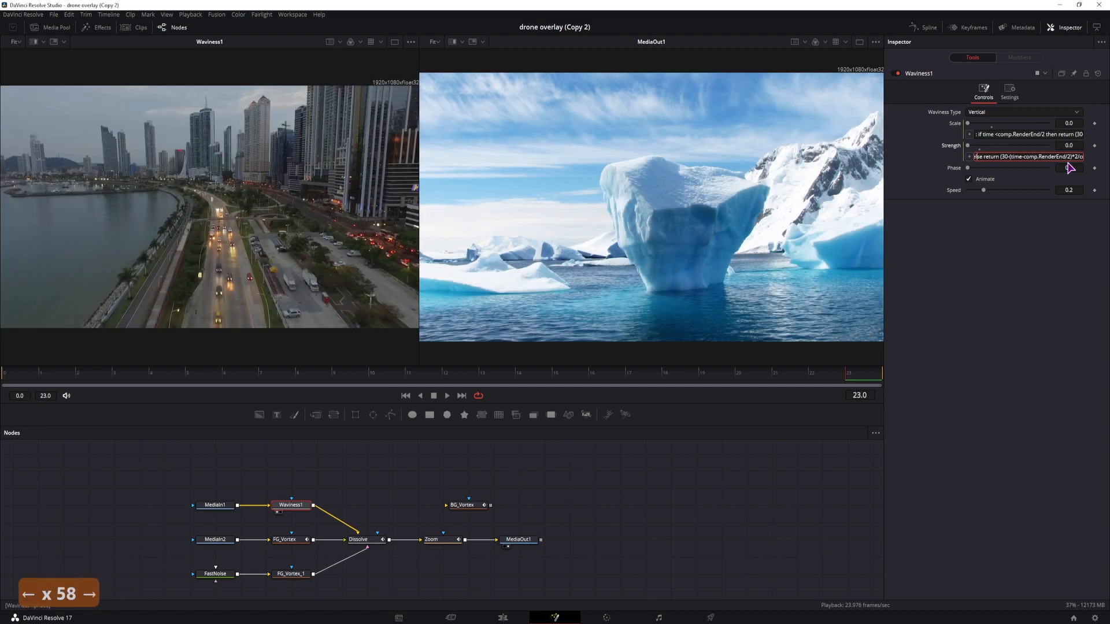
key(Right)
key(Right)
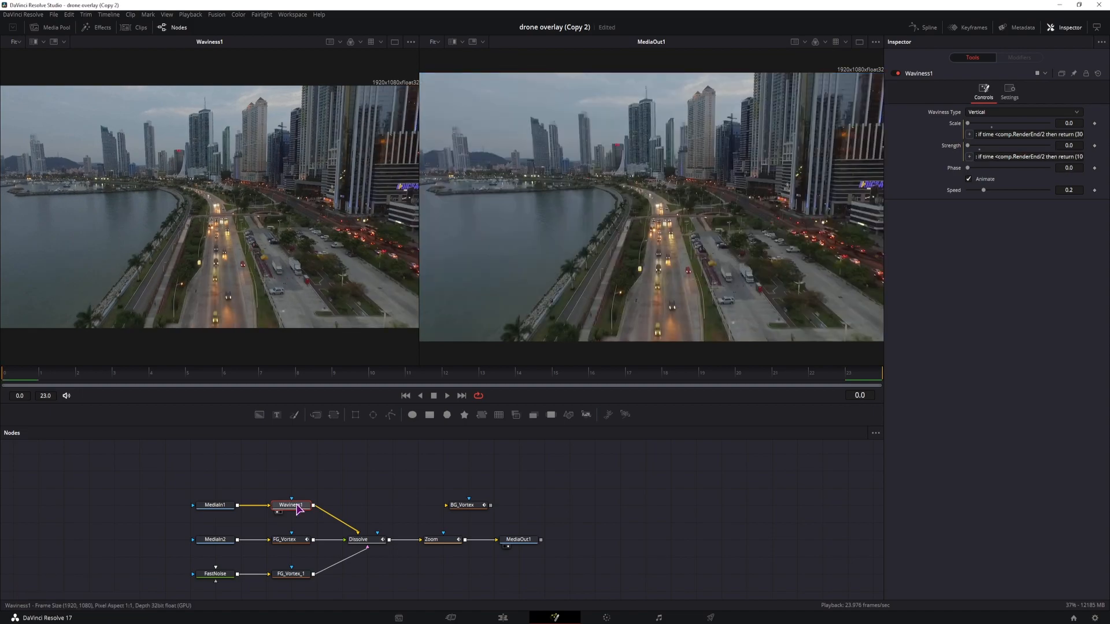
- Play back and scrub through the transition to check the animated waviness on the background clip
key(space)
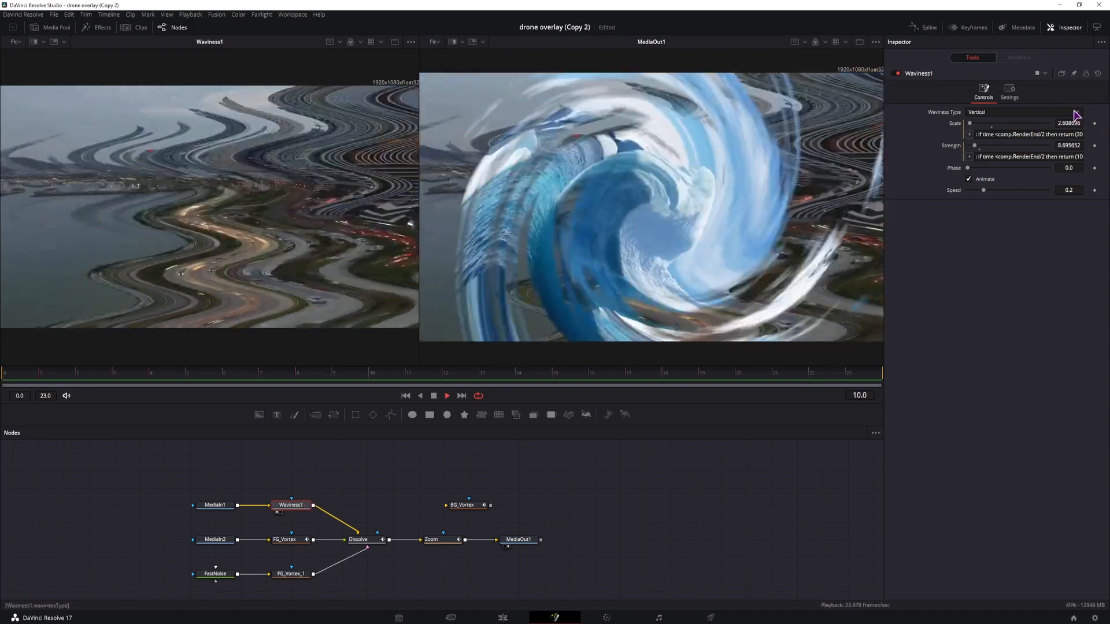
key(space)
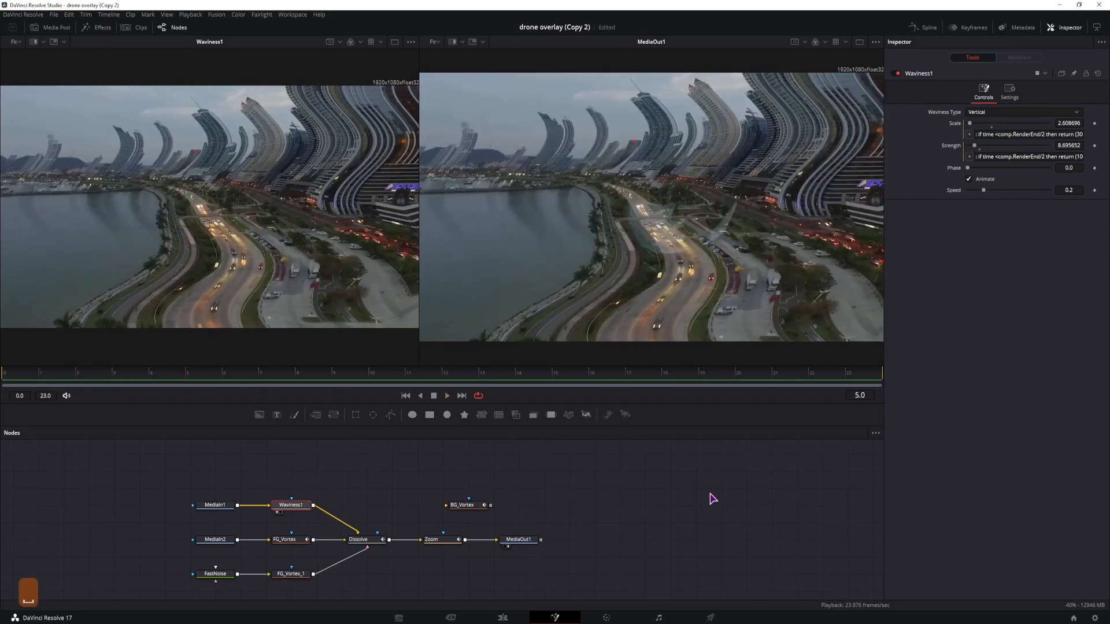
mouse_move(75, 376)
mouse_down()
mouse_move(340, 396)
mouse_move(416, 395)
mouse_move(409, 371)
mouse_move(430, 371)
mouse_move(811, 387)
mouse_move(552, 383)
mouse_up()
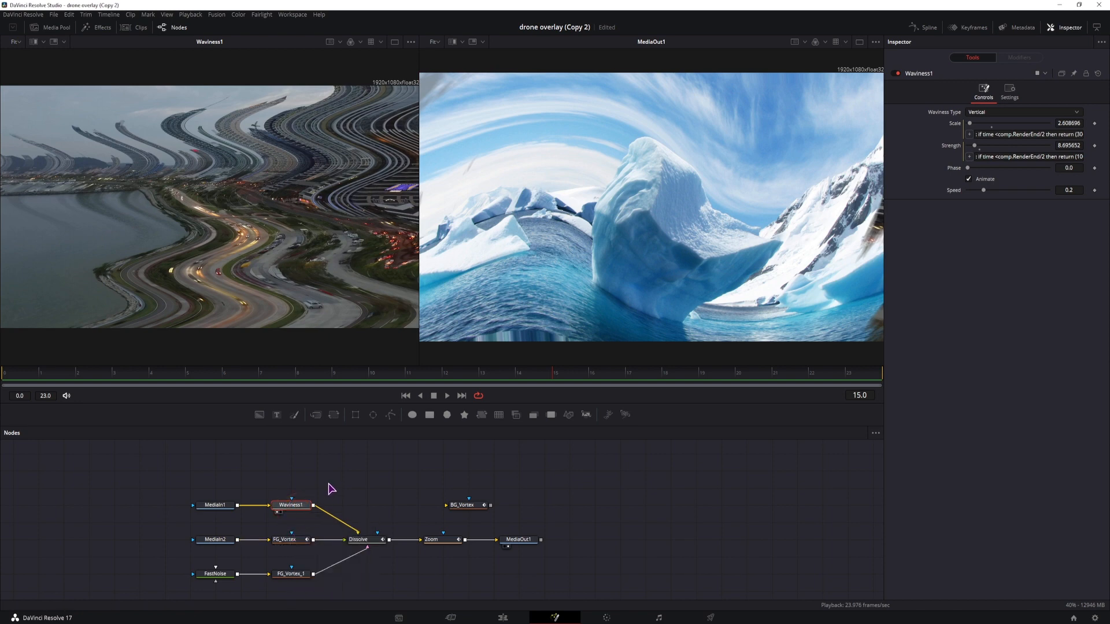
- Duplicate Waviness1 and connect the copy between MediaIn2 and Dissolve, deleting FG_Vortex
key(ctrl+c)
key(ctrl+v)
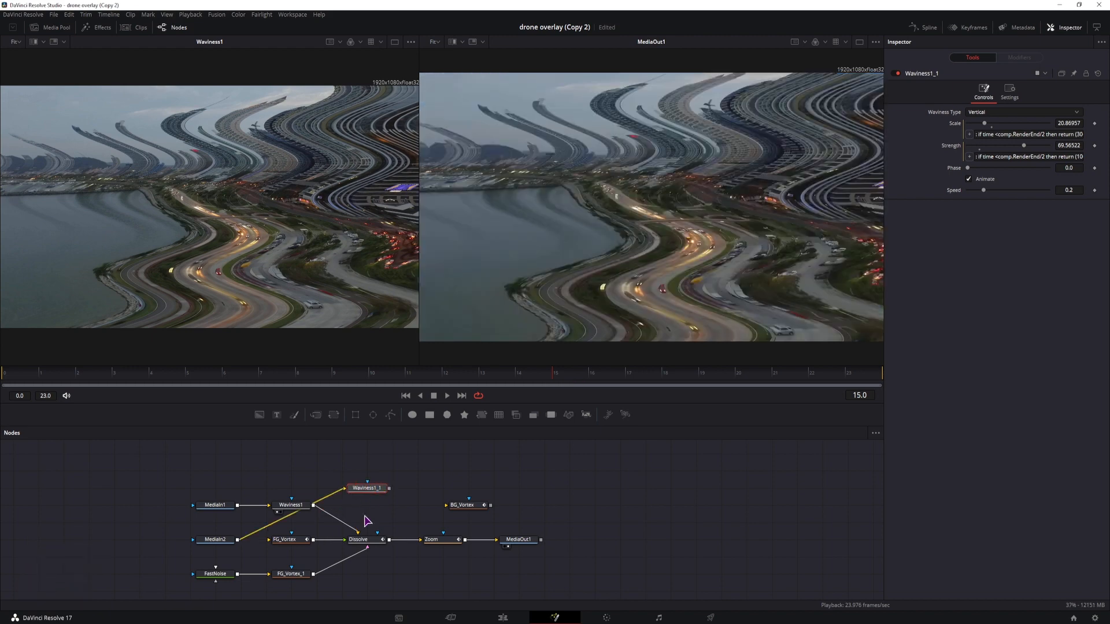
drag(389, 489, 360, 539)
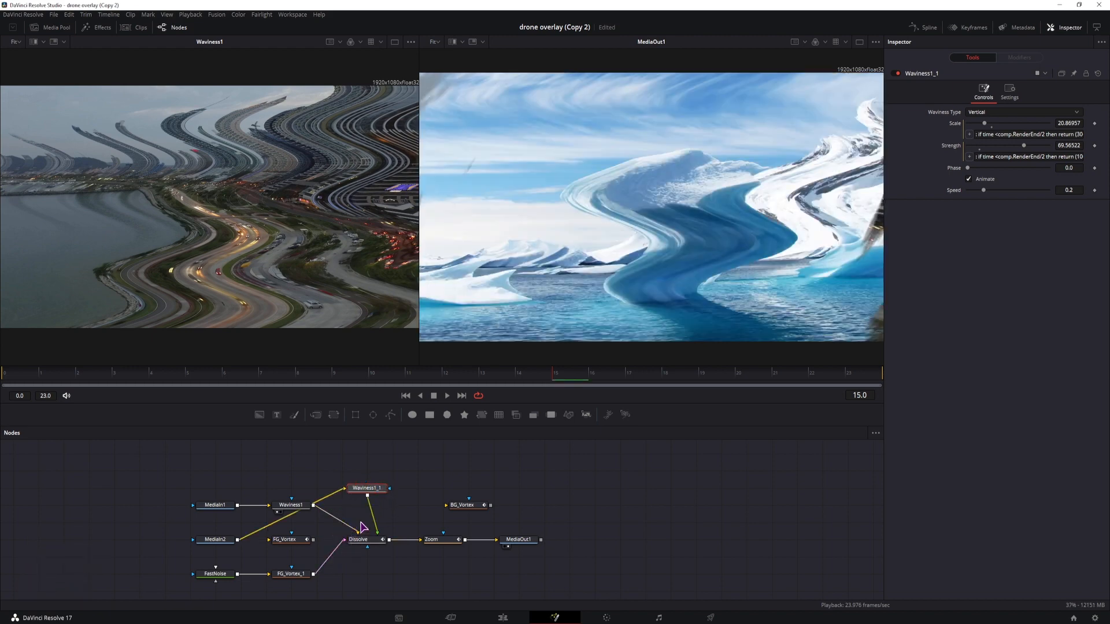
click(293, 539)
key(BackSpace)
drag(366, 488, 291, 539)
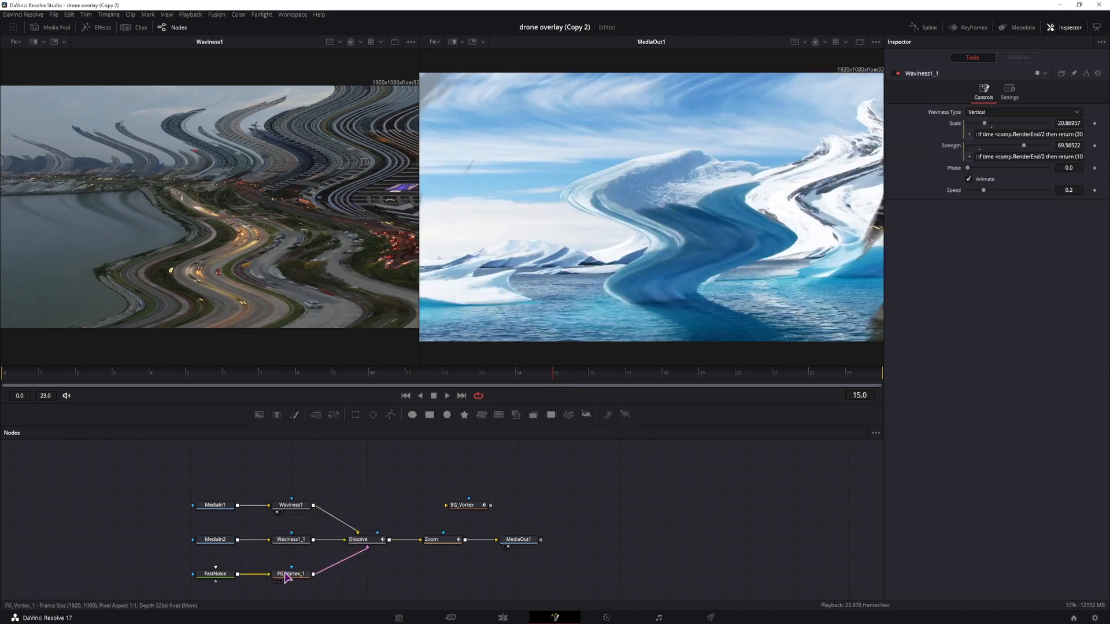
- Add a Waviness node between FastNoise and Dissolve in place of FG_Vortex_1, and view its output
click(286, 575)
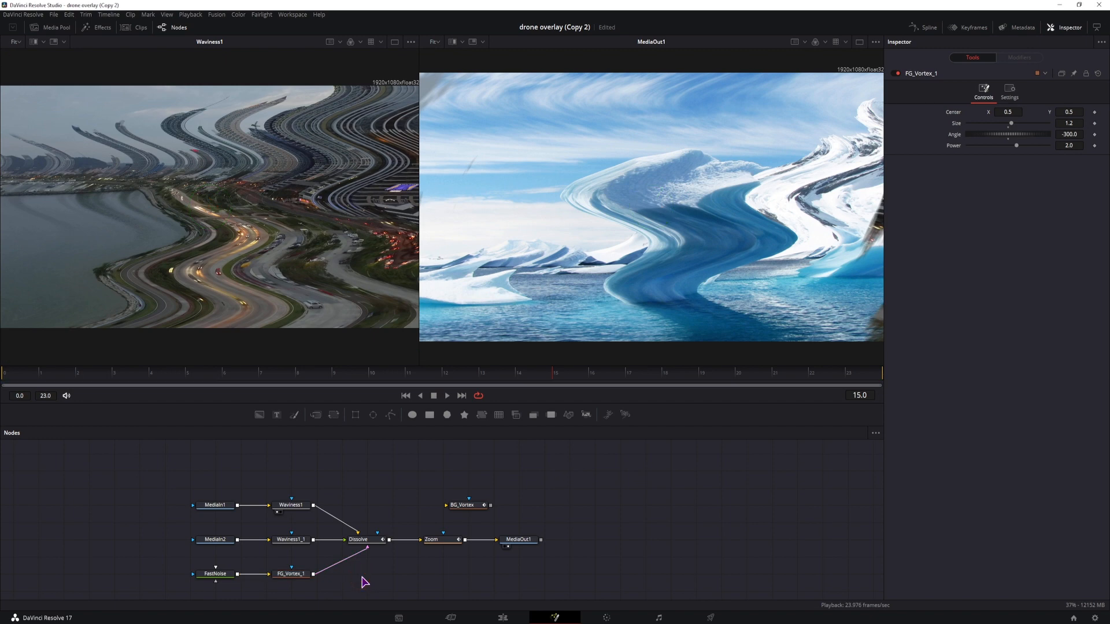
key(ctrl+space)
text(wavi)
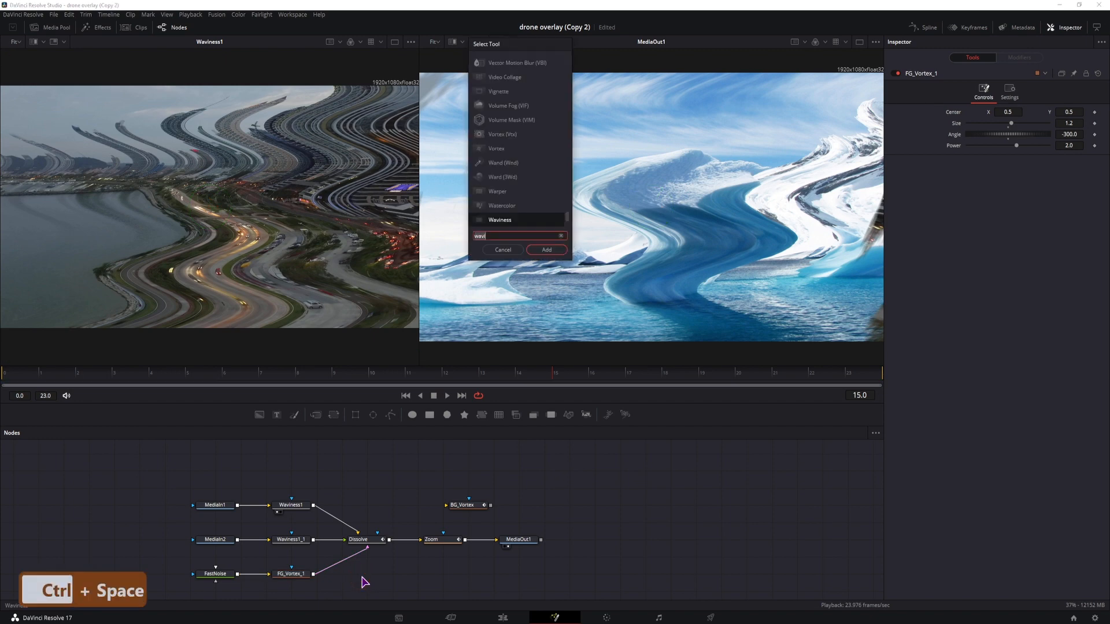
key(Return)
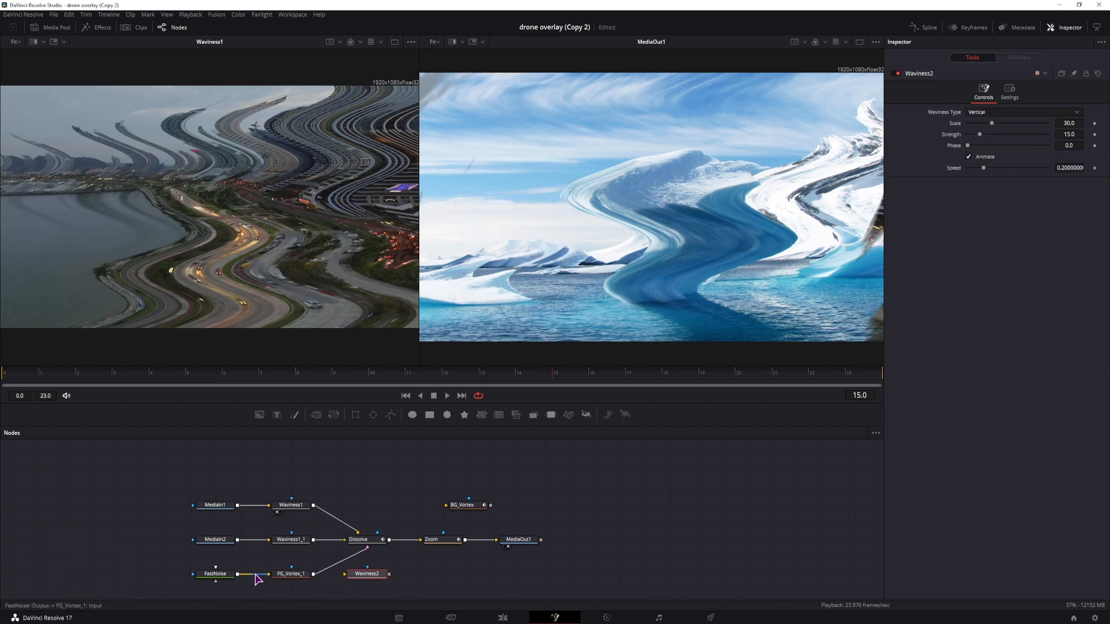
drag(312, 574, 347, 574)
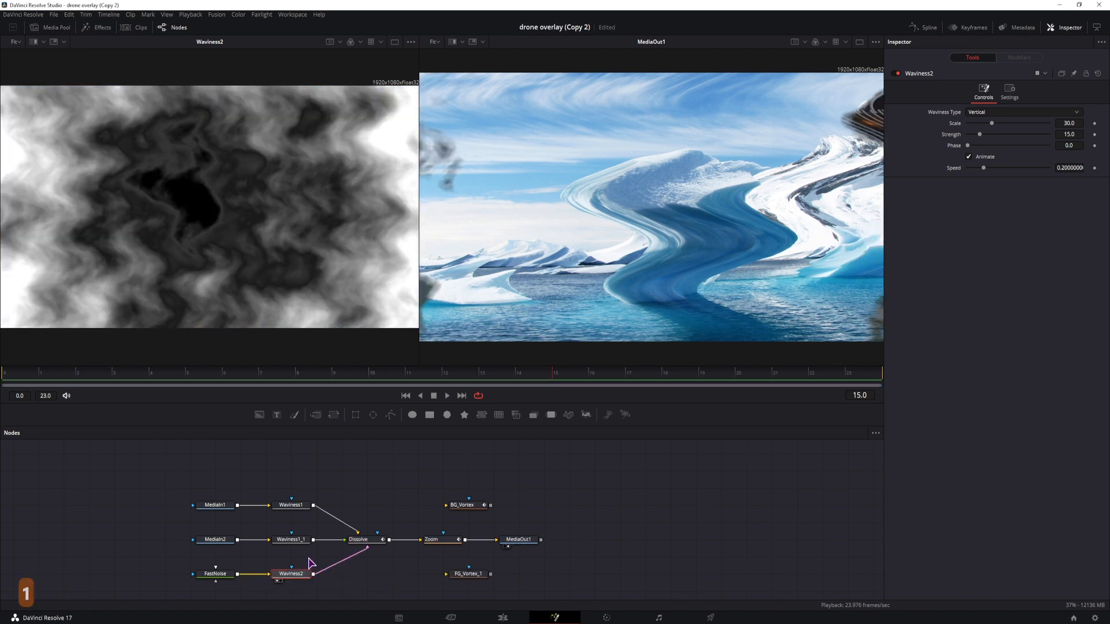
- Try other waviness types on Waviness2, including Horizontal with Scale 82.4 and Strength 56.7
click(978, 113)
click(980, 134)
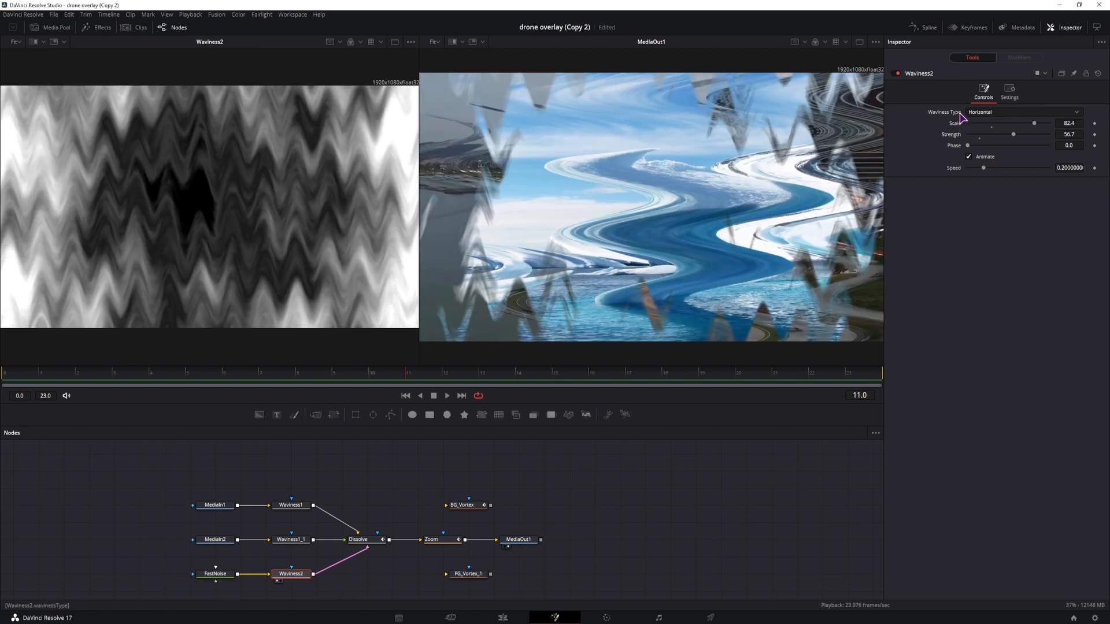
click(982, 113)
click(982, 124)
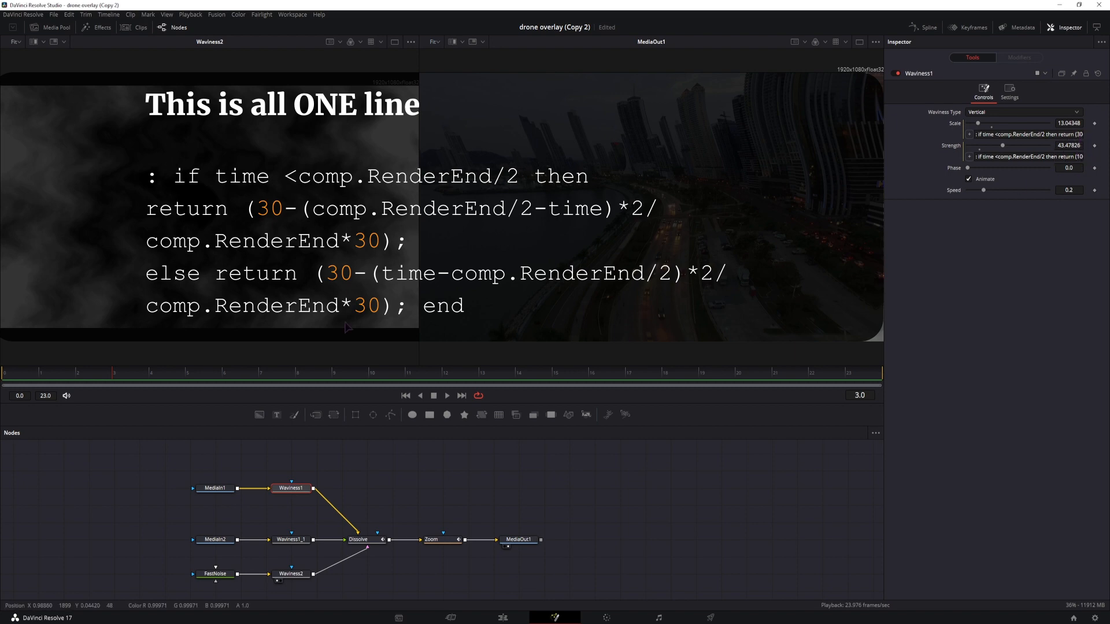
- Move the playhead to frame 4 and shift MediaIn1 and Waviness1 closer to the other node rows
drag(143, 380, 176, 391)
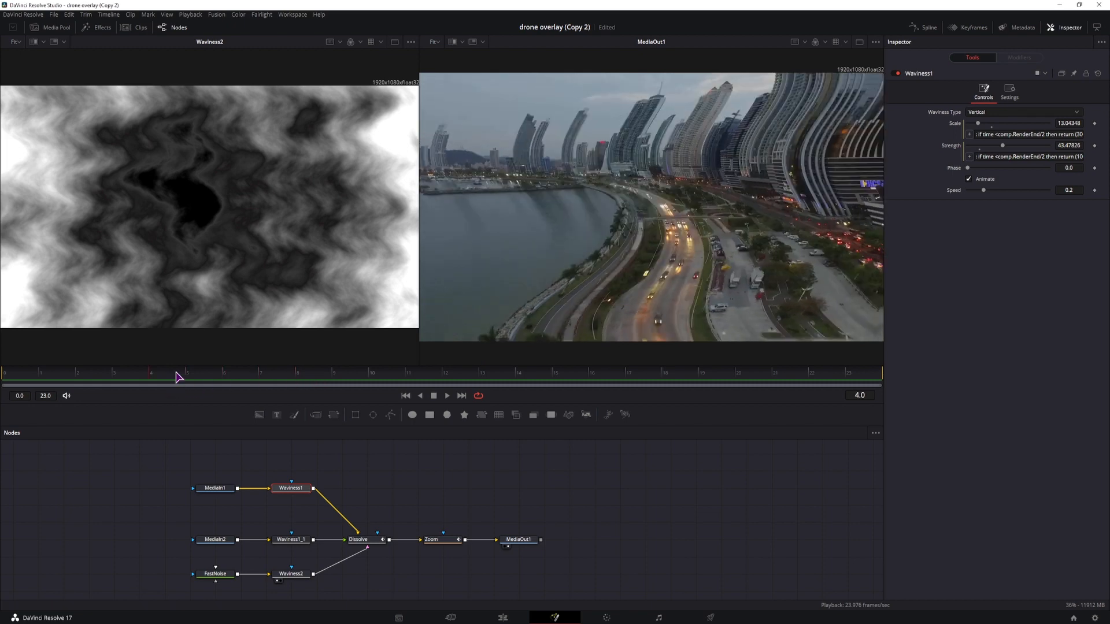
drag(206, 469, 297, 505)
click(297, 507)
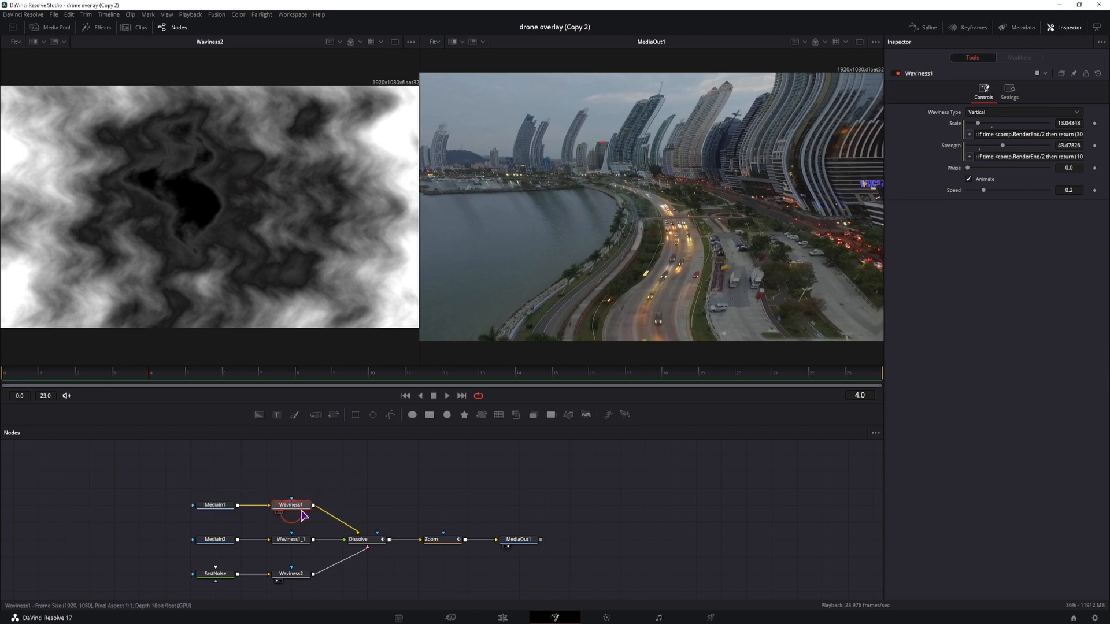
- Define a new number control named ScaleValue on Waviness1's Controls page, using SliderControl as input
right_click(294, 508)
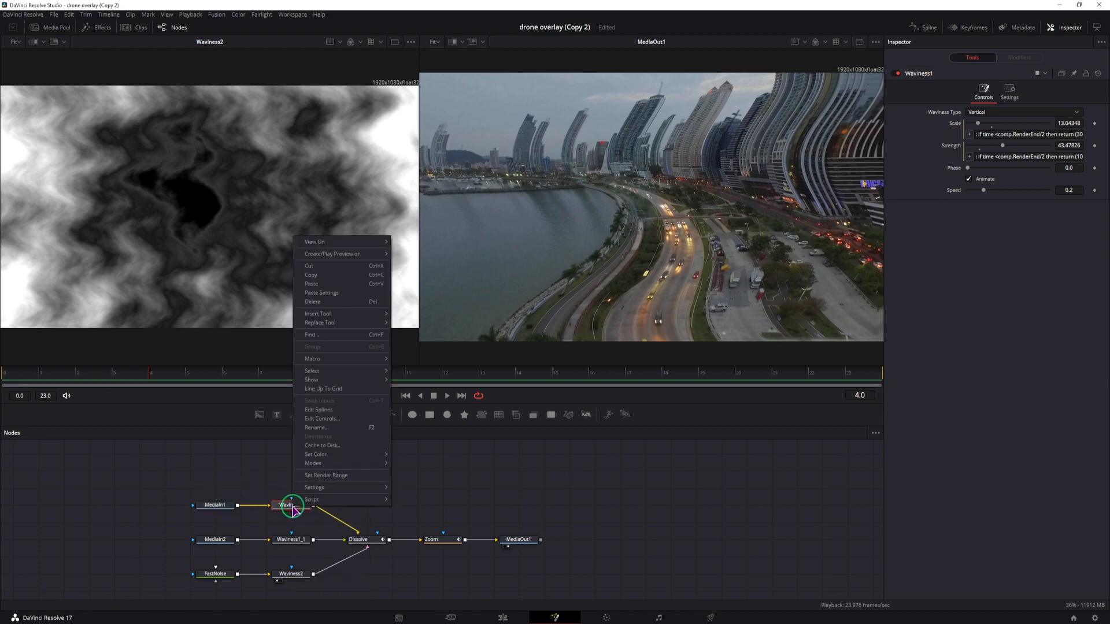
click(339, 420)
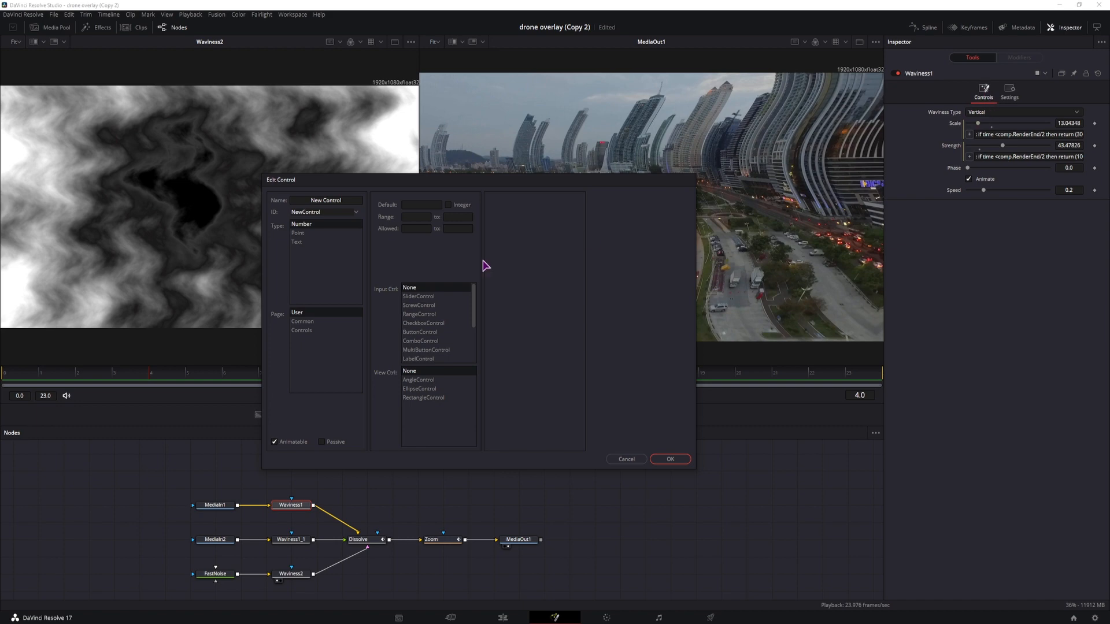
click(306, 332)
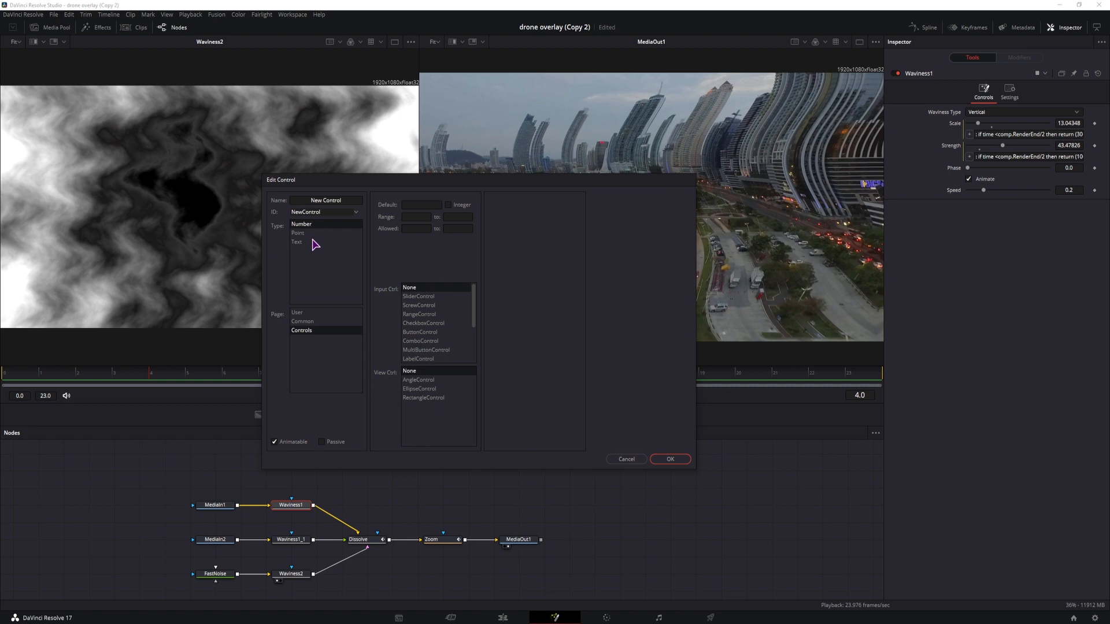
click(301, 203)
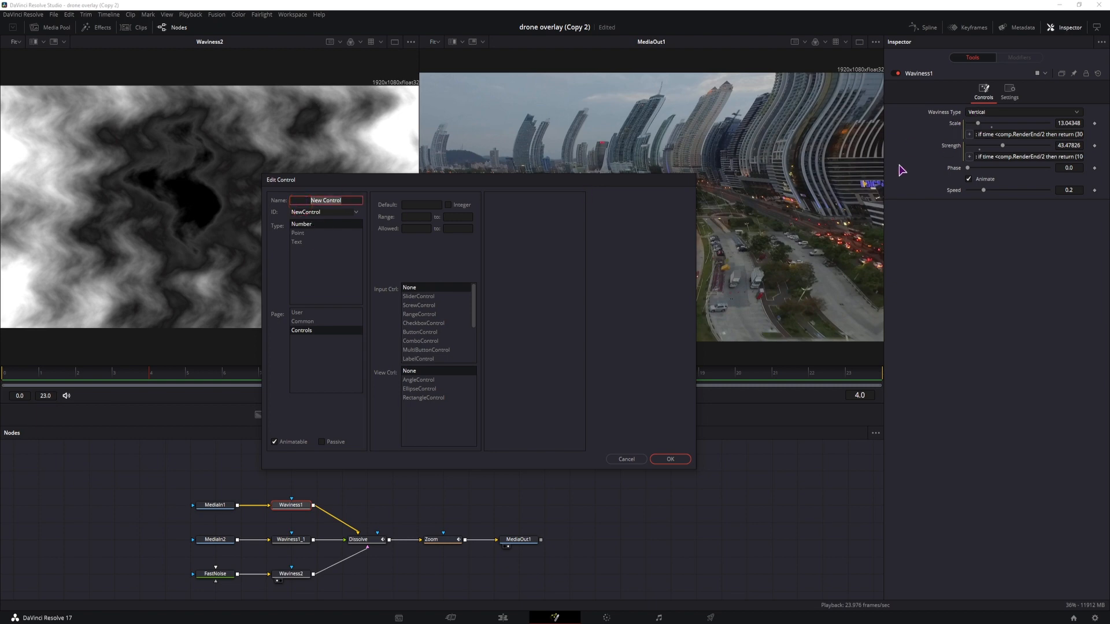
text(ScaleValue)
click(431, 297)
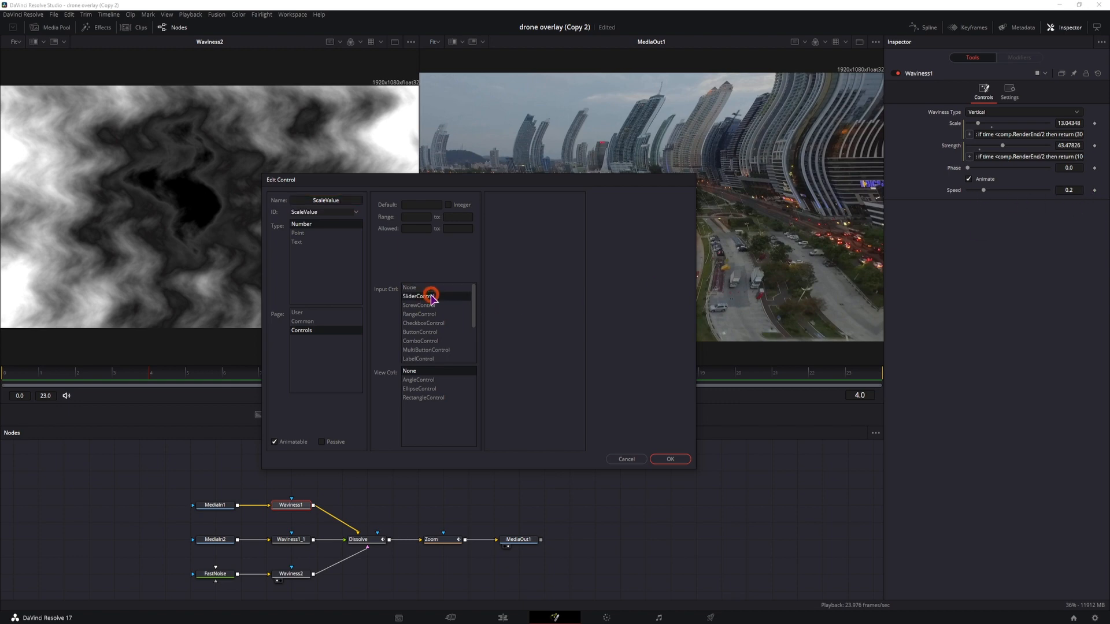
- Set the ScaleValue slider's Steps to 1 and restrict it to integers
click(534, 214)
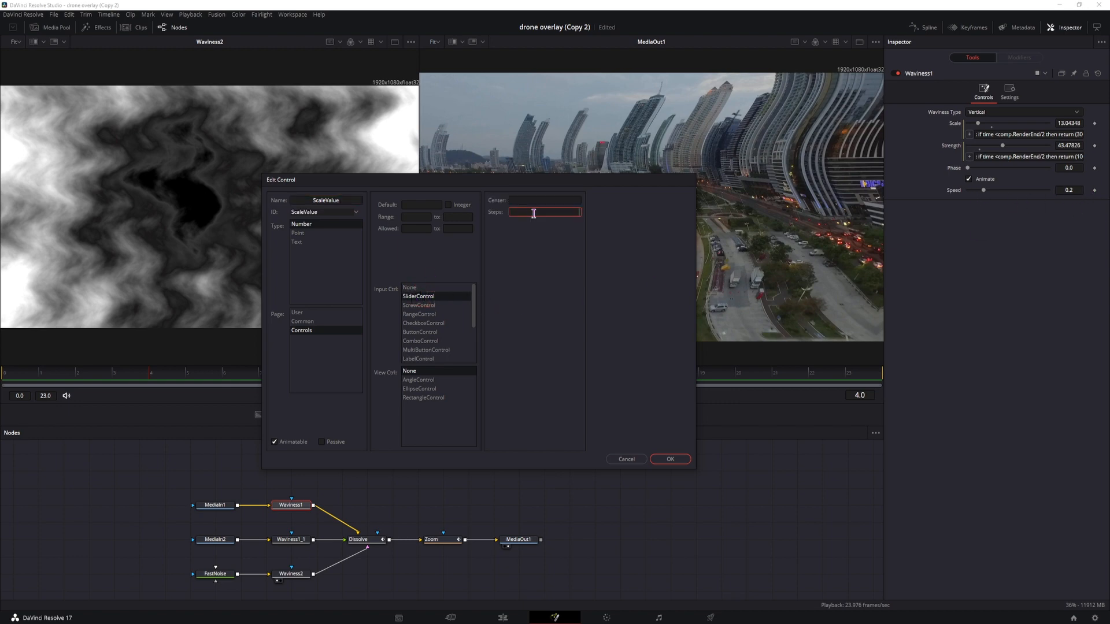
text(1)
click(590, 218)
text(5)
click(589, 213)
text(1)
click(449, 205)
- Set the ScaleValue control's range and allowed values to 0 to 100, and add it to Waviness1
click(420, 215)
text(0)
click(469, 218)
text(100)
click(425, 229)
text(0)
click(458, 231)
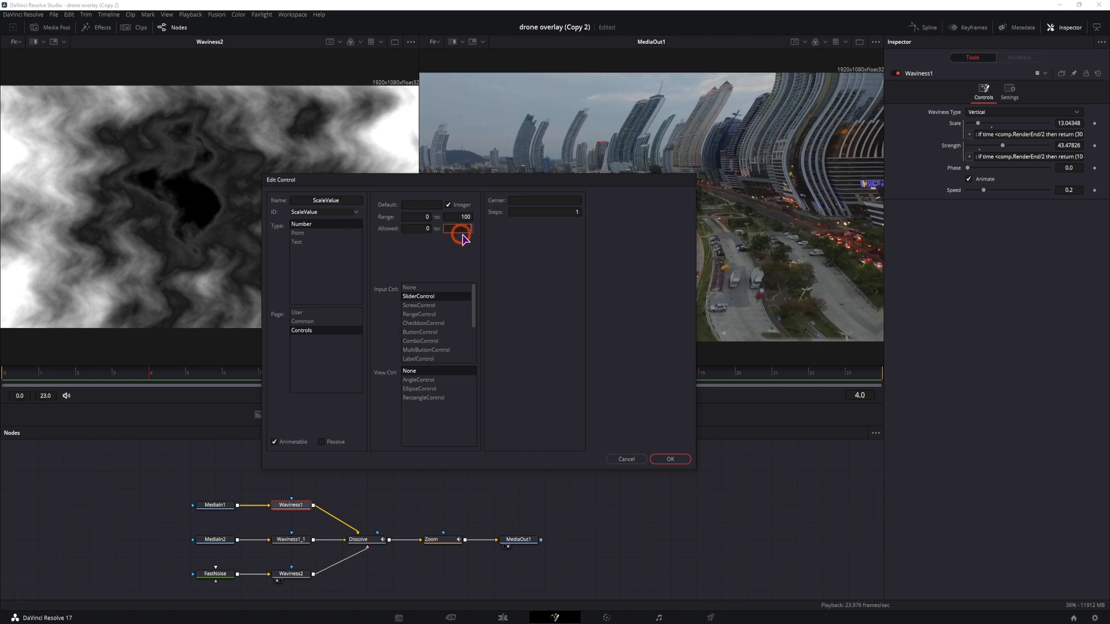
text(100)
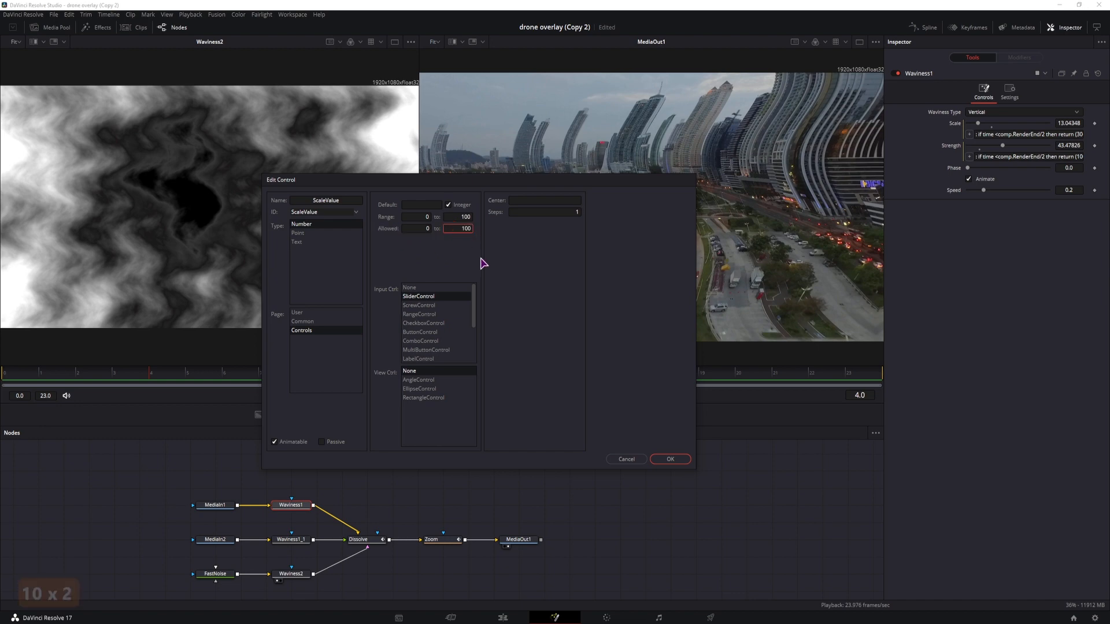
click(462, 231)
click(461, 227)
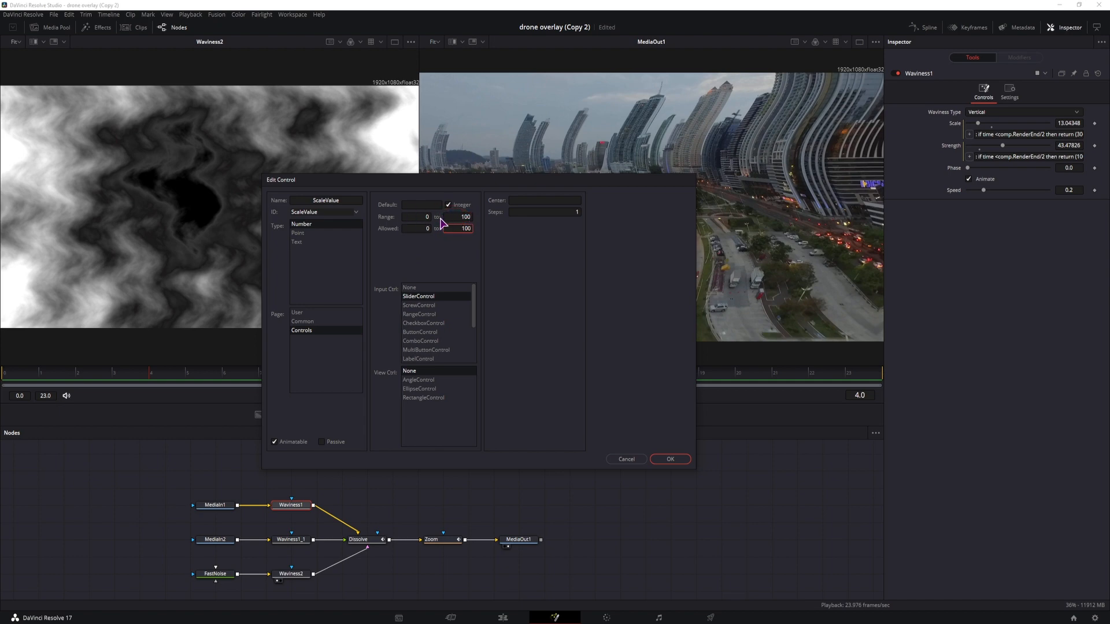
click(461, 262)
click(680, 461)
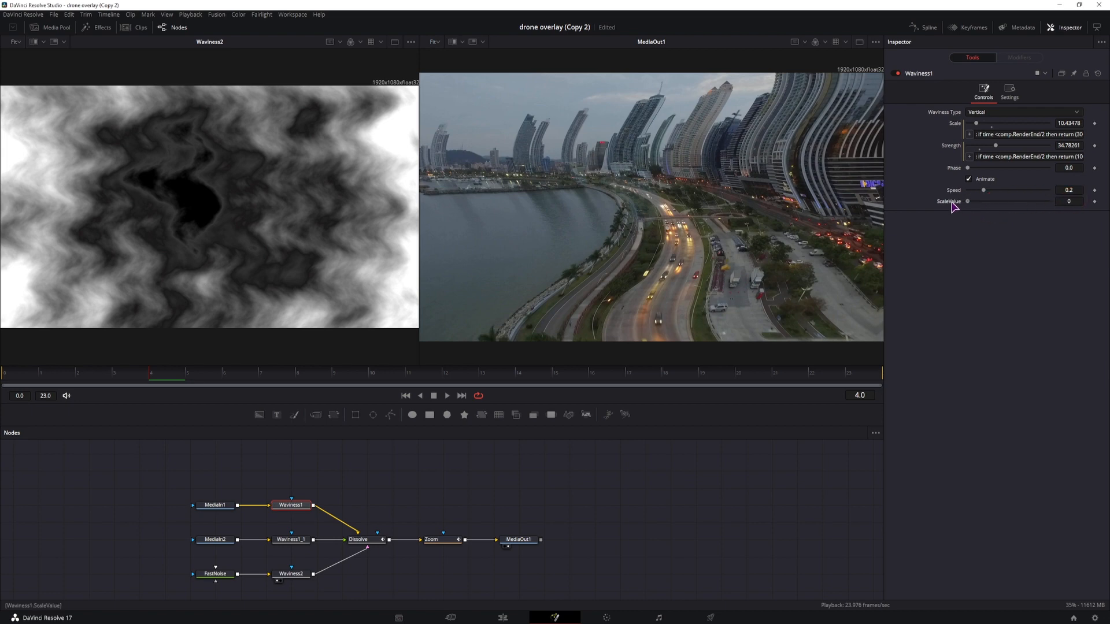
- Try to set Waviness1's ScaleValue to -100 to test its allowed limits
click(1074, 202)
text(-100)
key(Return)
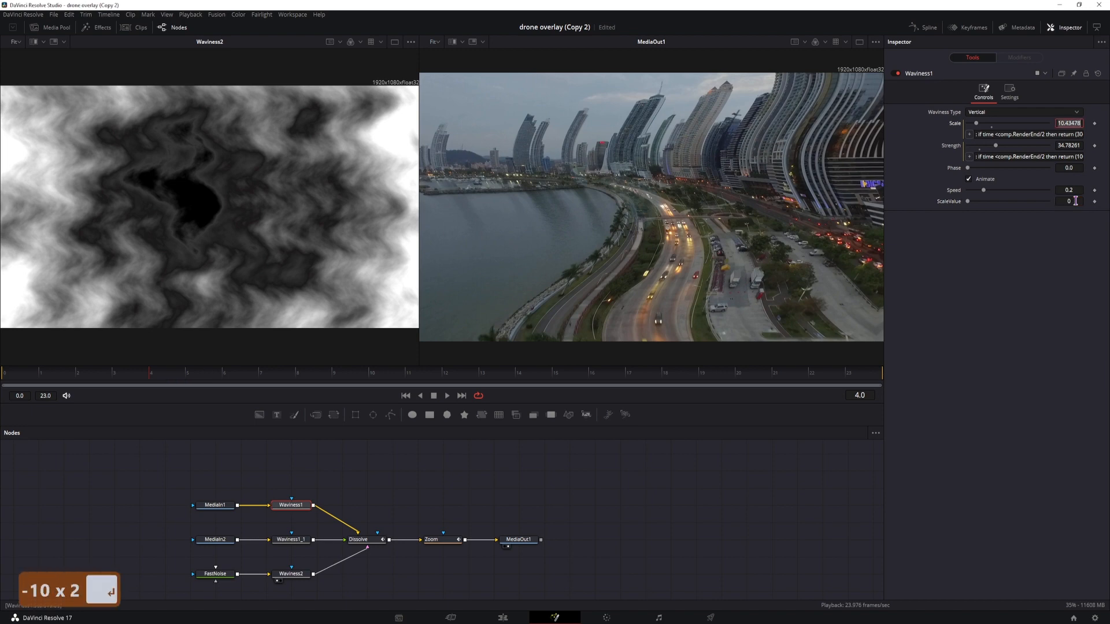
- Define a new number control named WavinessStrength on Waviness1's Controls page
mouse_move(967, 201)
mouse_down()
mouse_move(1069, 202)
mouse_move(964, 202)
mouse_up()
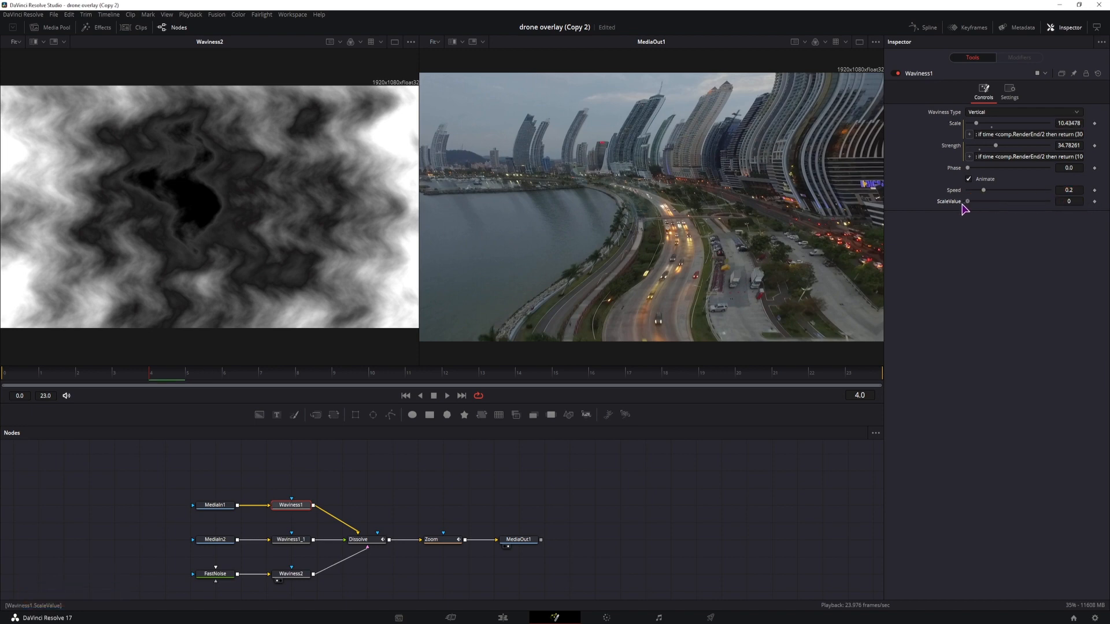
right_click(297, 506)
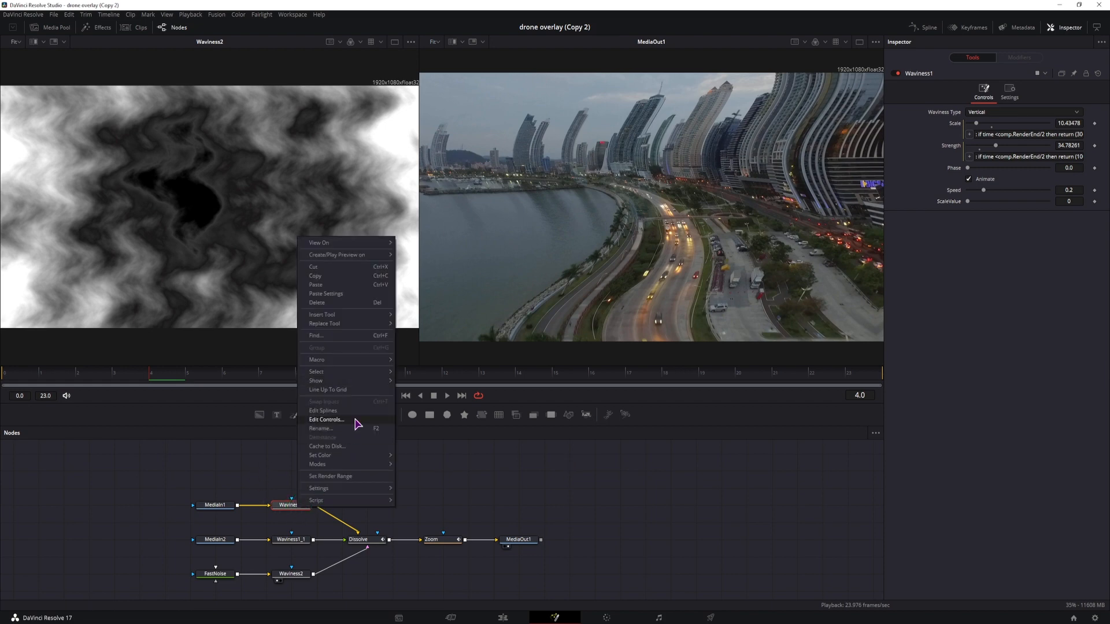
click(326, 420)
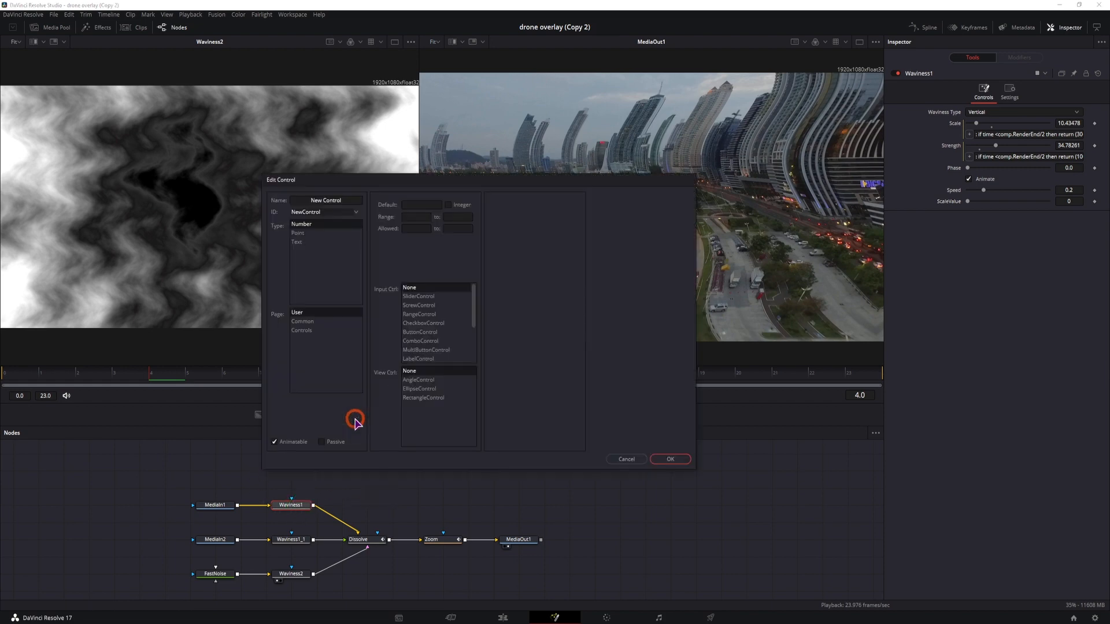
click(302, 330)
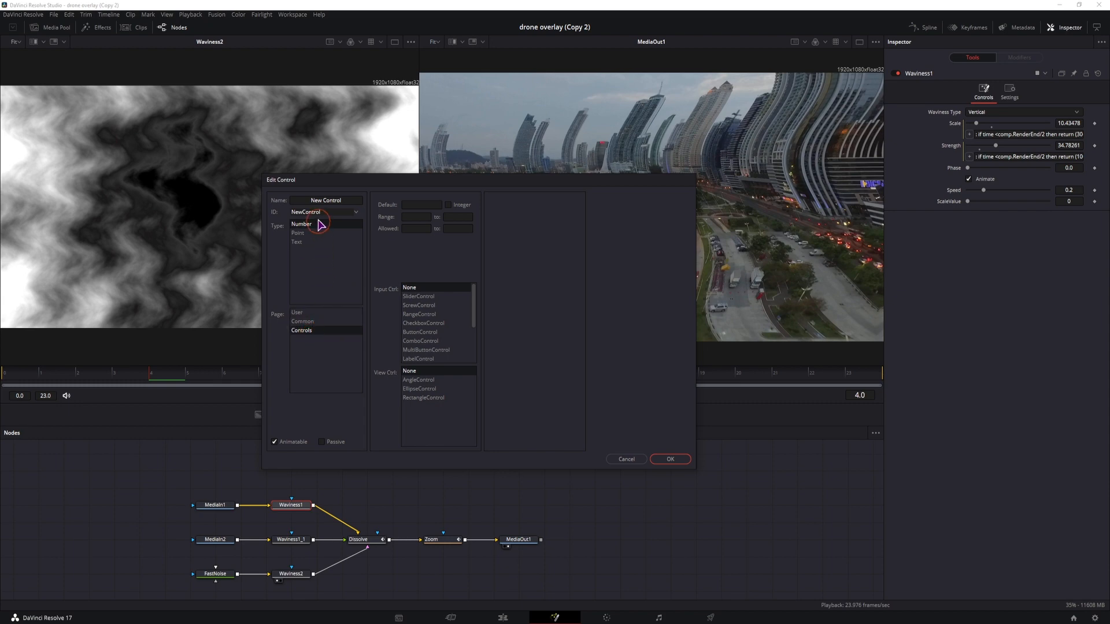
triple_click(329, 200)
text(StrengthValue)
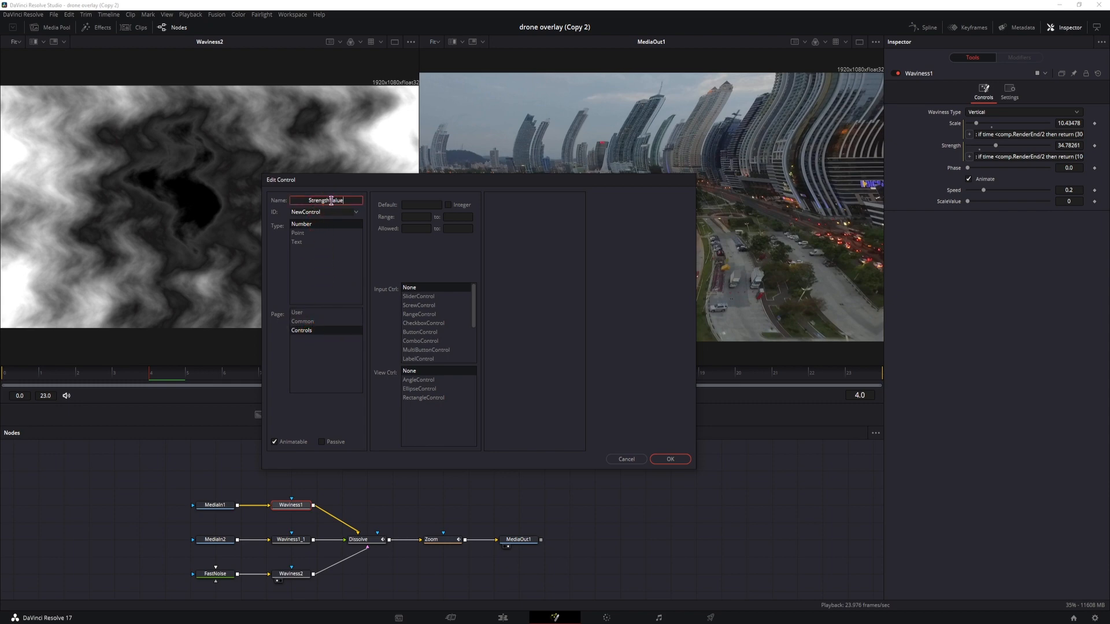
click(359, 200)
key(BackSpace)
key(BackSpace)
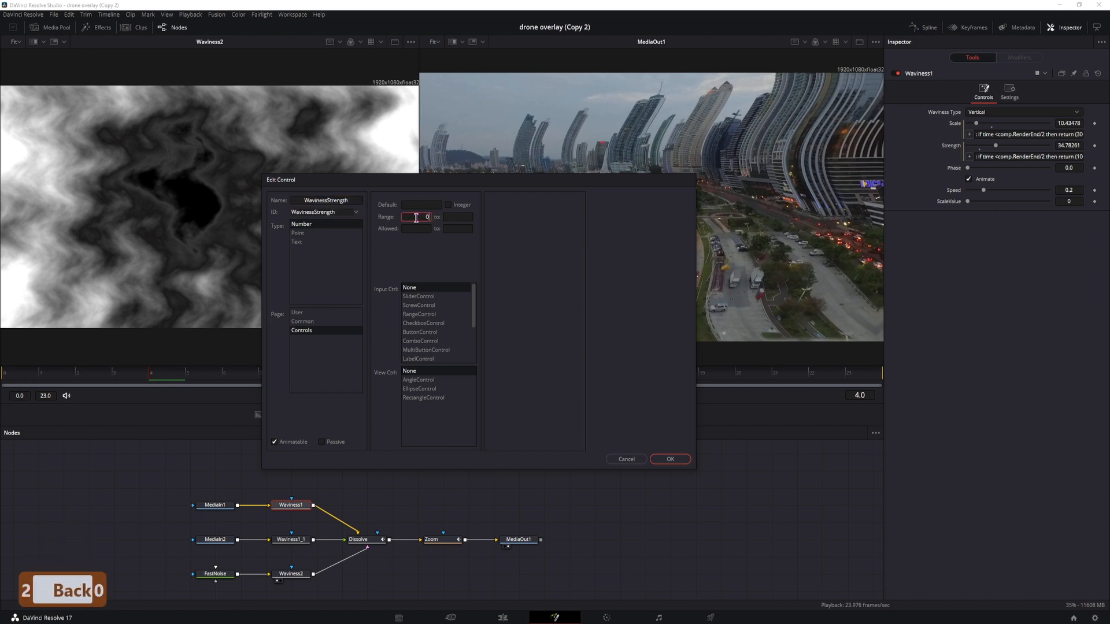
- Give WavinessStrength a 0 to 100 range without allowed limits, use SliderControl with Steps 1, and add it to Waviness1
click(466, 216)
text(100)
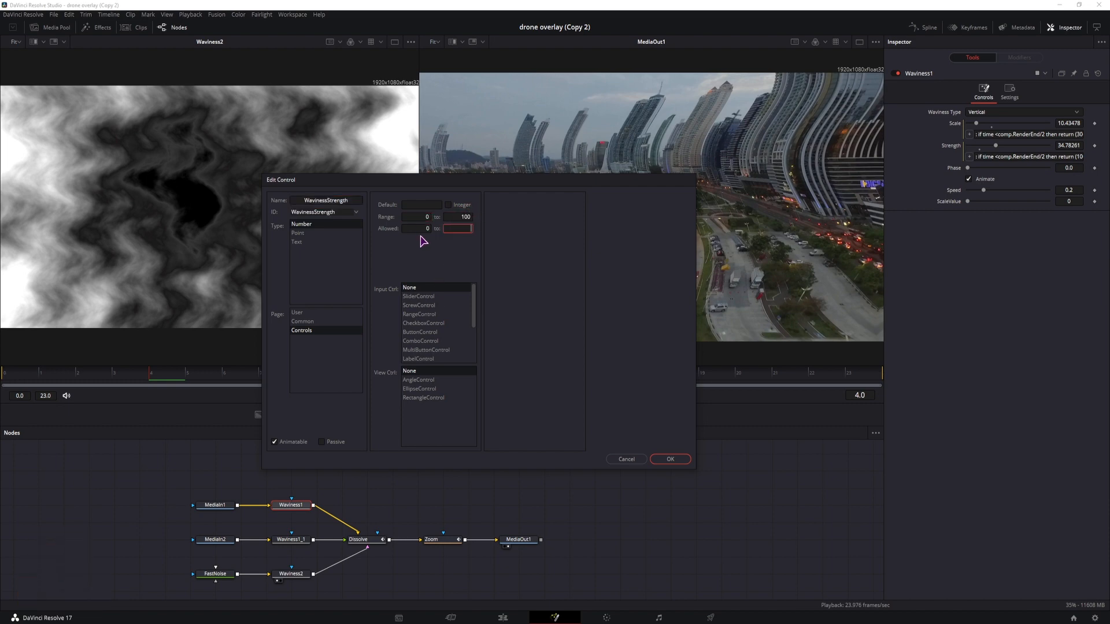
click(421, 228)
key(BackSpace)
click(448, 252)
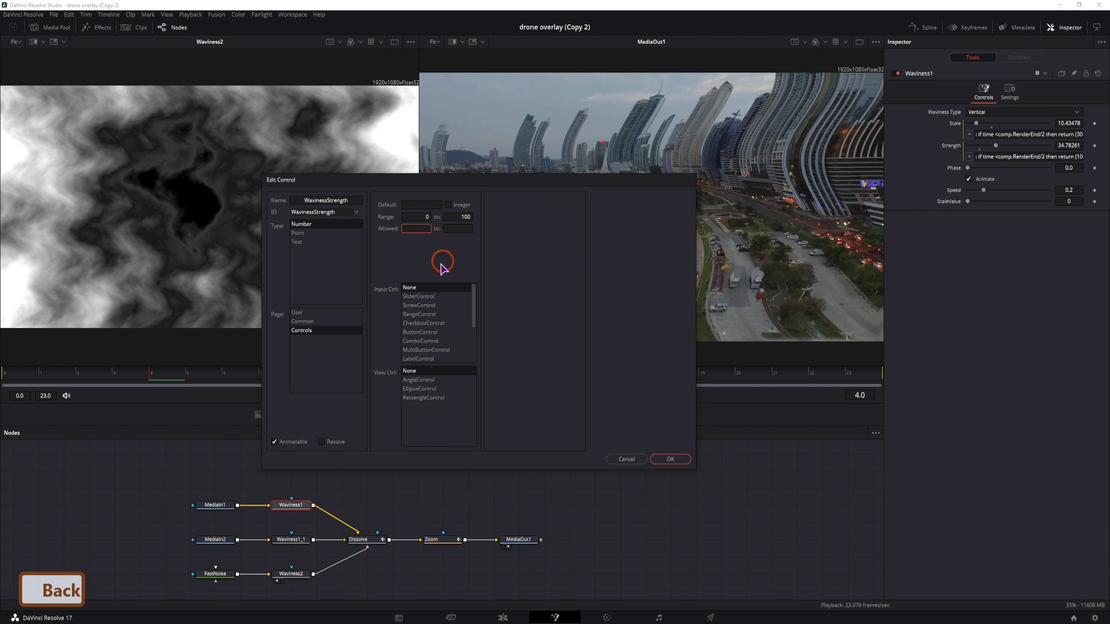
click(418, 296)
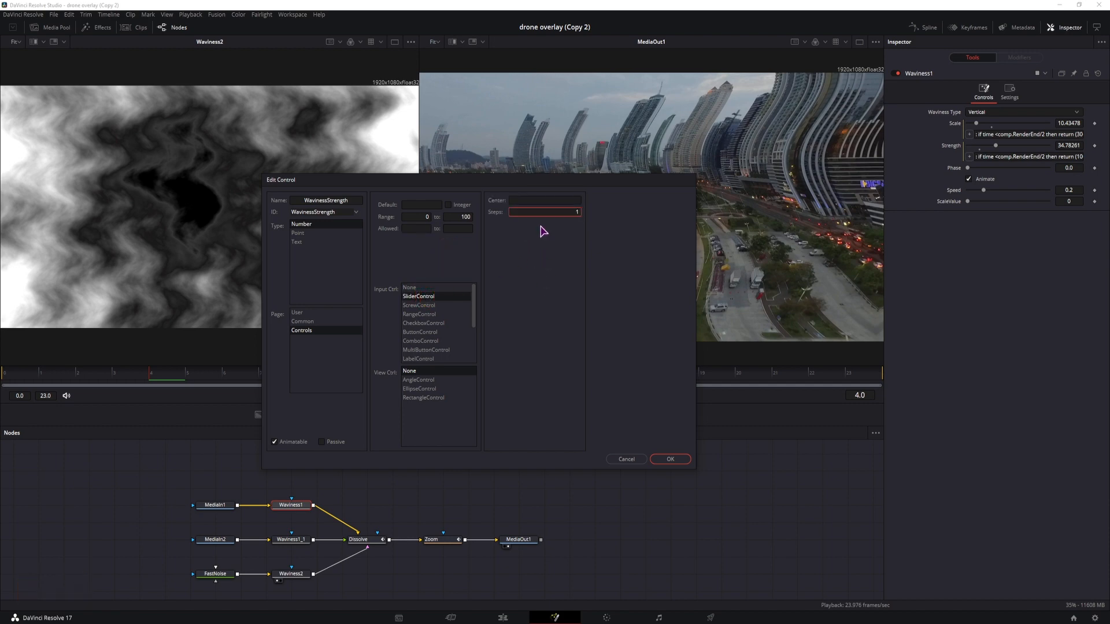
click(671, 459)
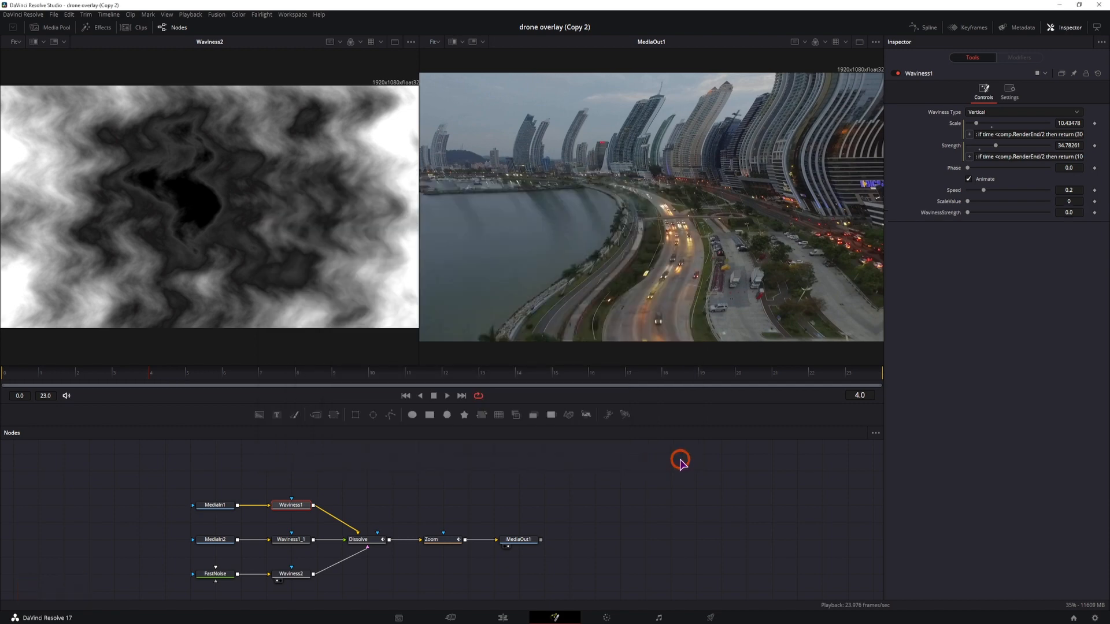
- Test WavinessStrength's limits on Waviness1 by setting the slider to 100, then entering -100 and 200
drag(967, 212, 1098, 220)
click(1063, 212)
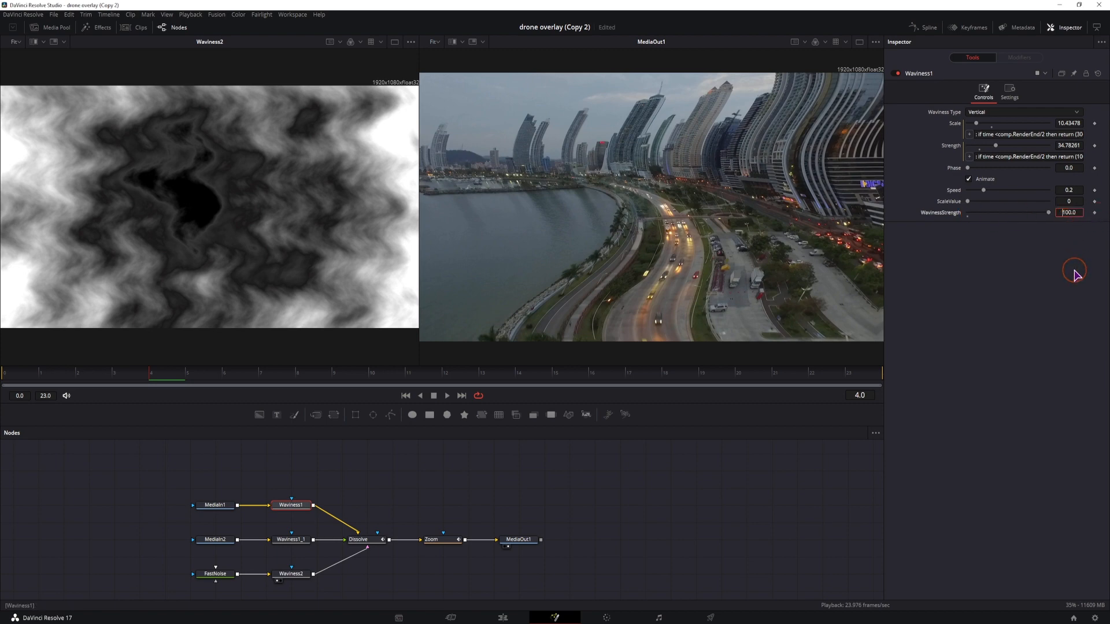
text(-)
key(Tab)
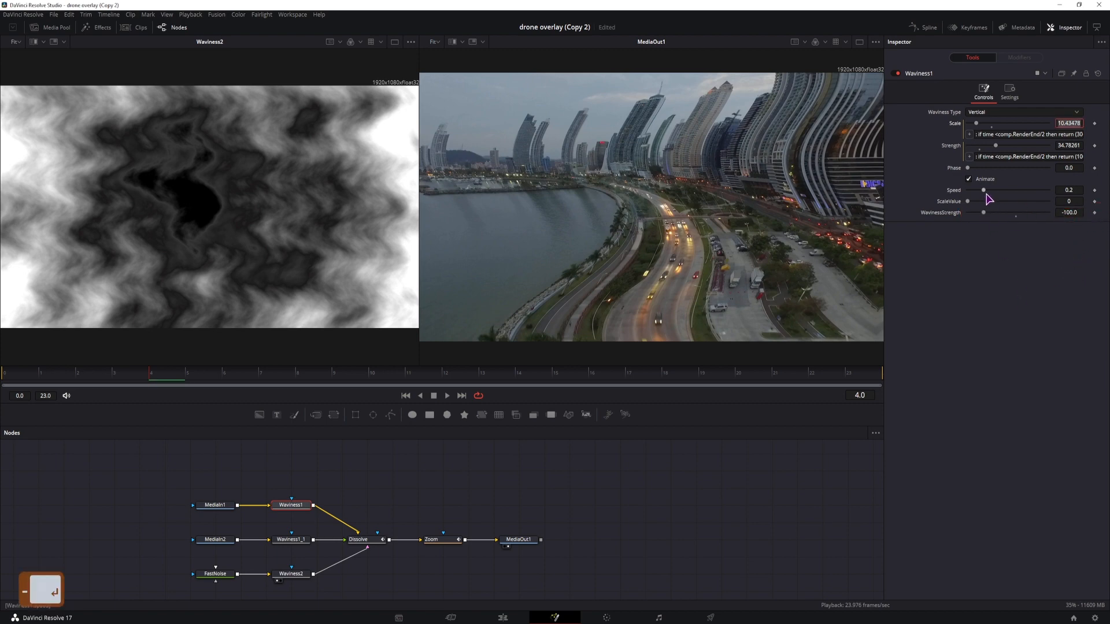
triple_click(1068, 212)
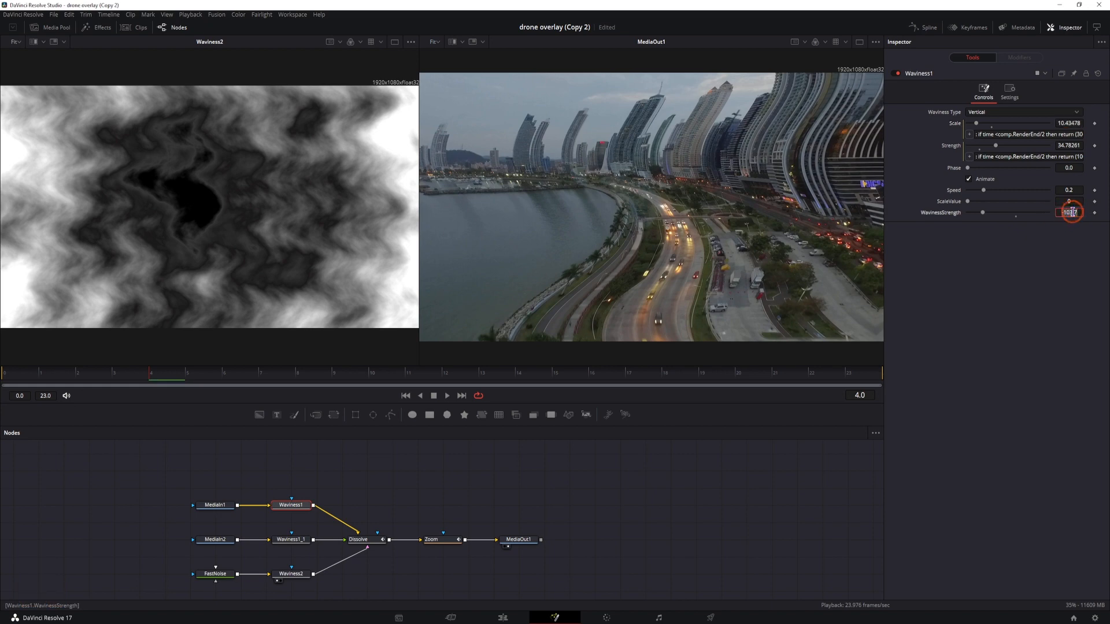
text(200)
key(Return)
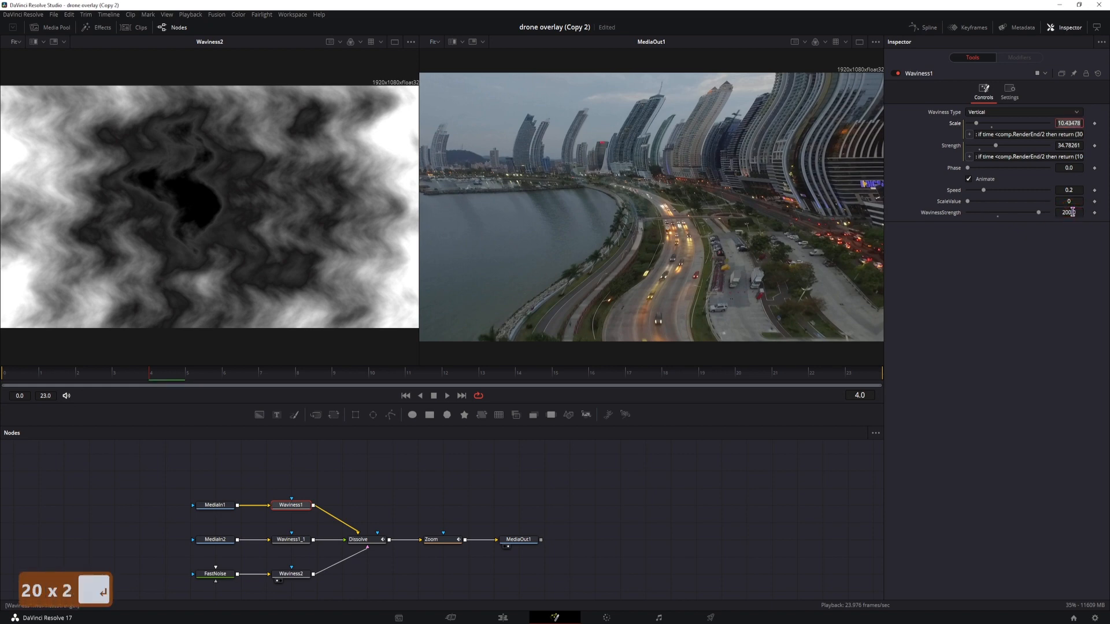
- Reset Waviness1's WavinessStrength to 0, then set it to 15
drag(1039, 213, 944, 202)
double_click(1068, 212)
text(0)
key(Return)
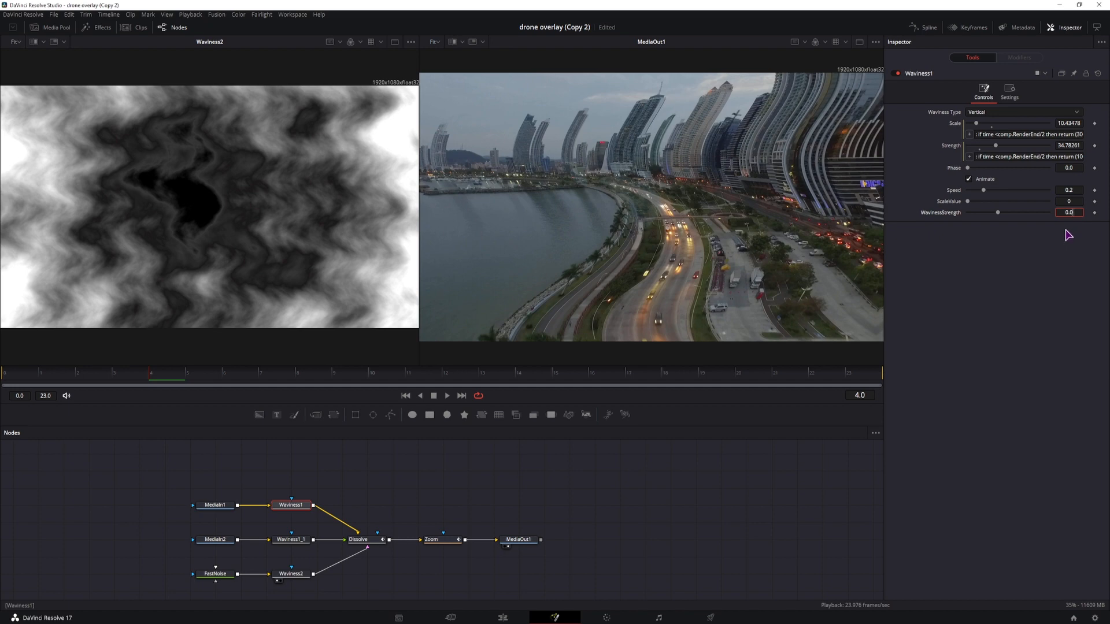
text(15)
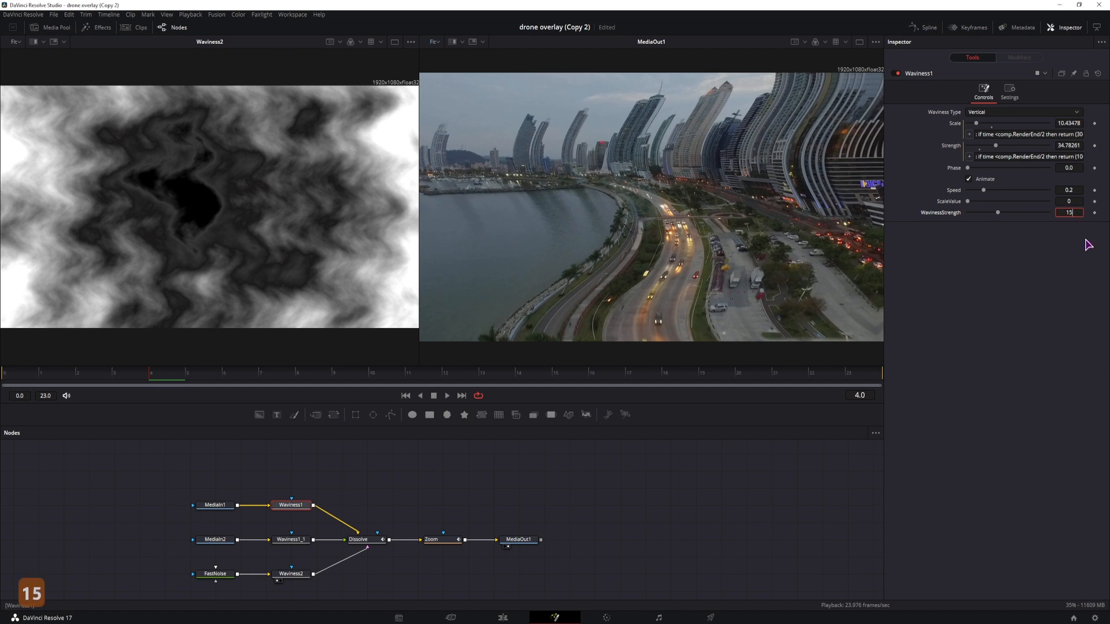
click(1055, 243)
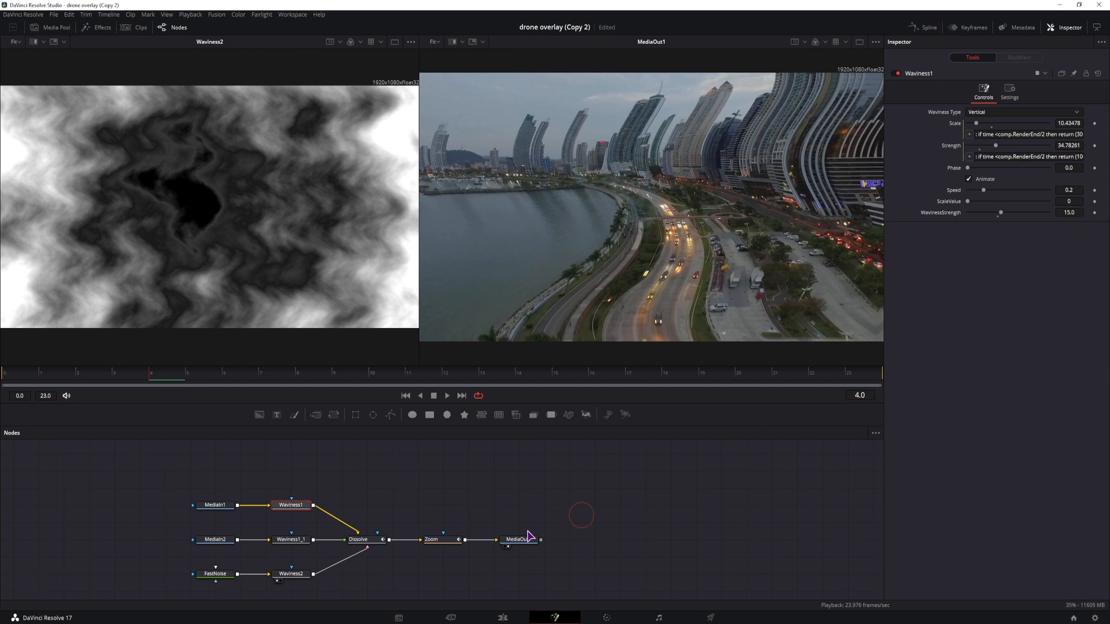
- Check Waviness2's scale and strength, set Waviness1's ScaleValue to 30, and view Waviness1 in place of Waviness2
click(292, 575)
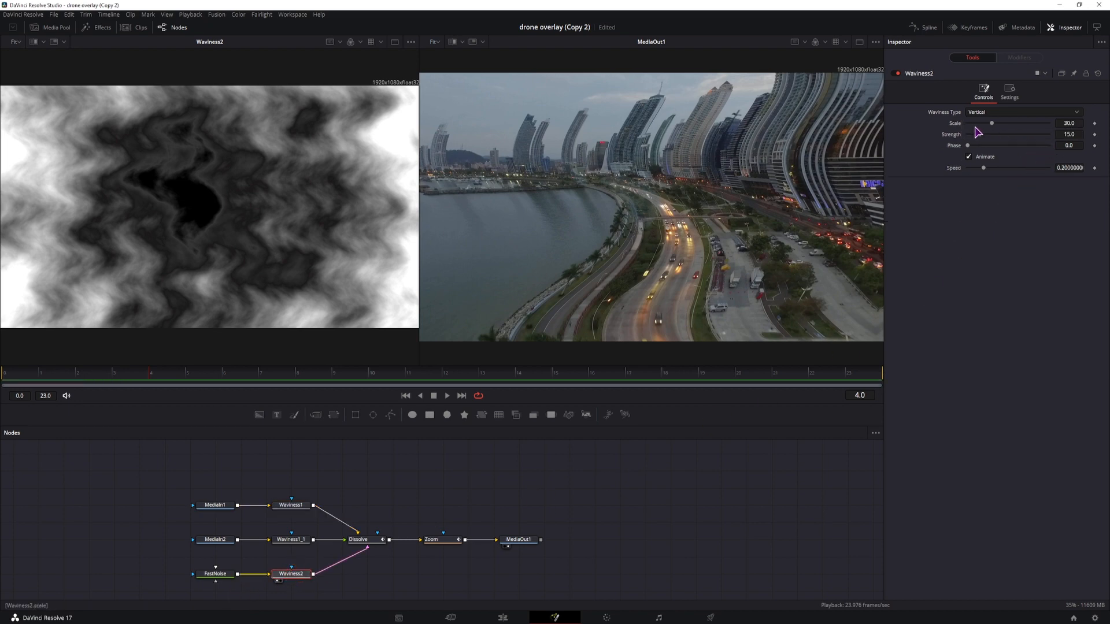
click(295, 505)
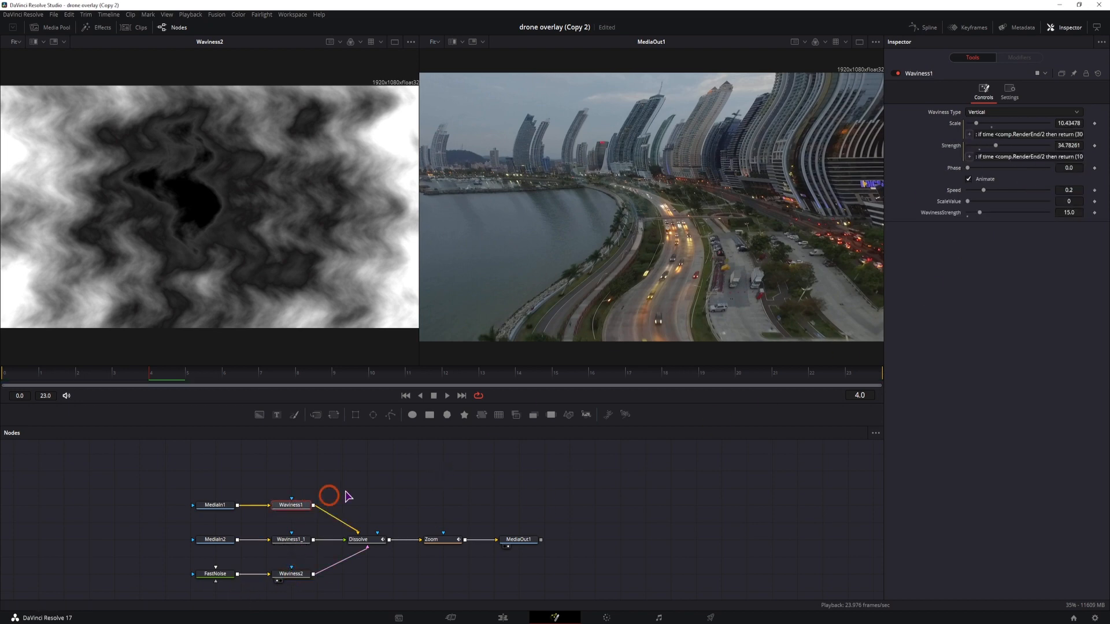
click(1076, 199)
key(Return)
click(277, 511)
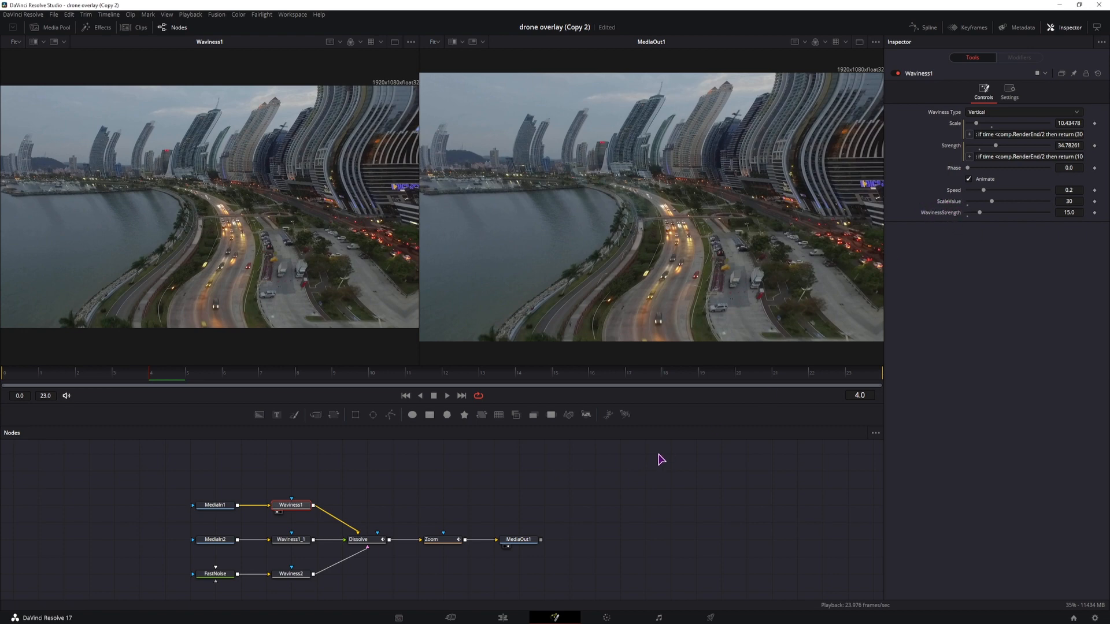
- Try an expression on Waviness1's Speed that picks up the ScaleValue and WavinessStrength control names, and remove it
click(566, 489)
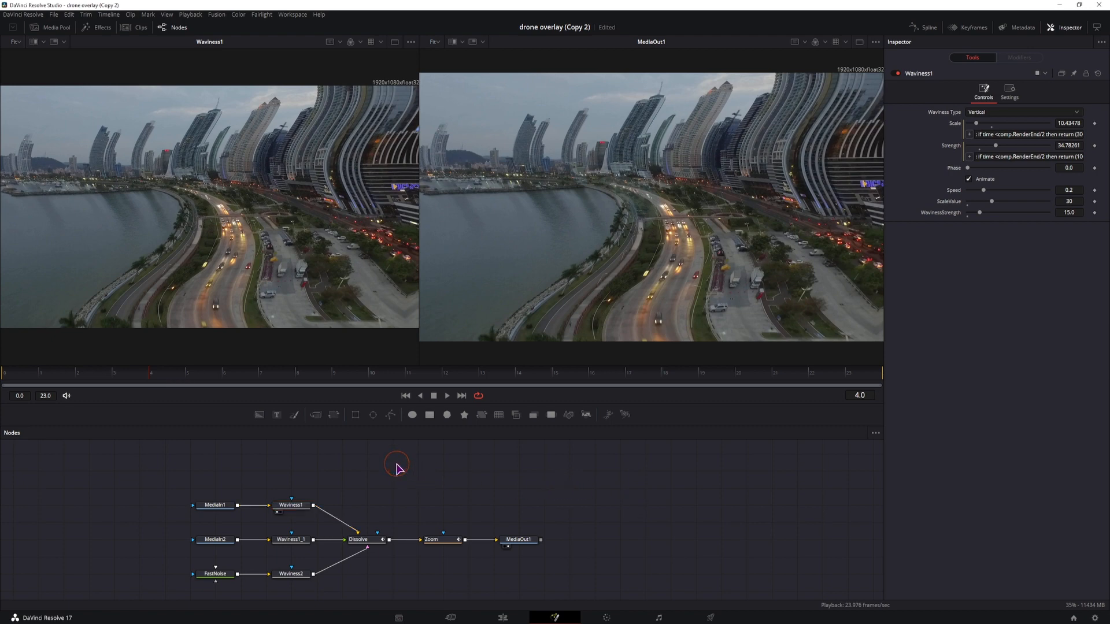
click(1076, 192)
text(=)
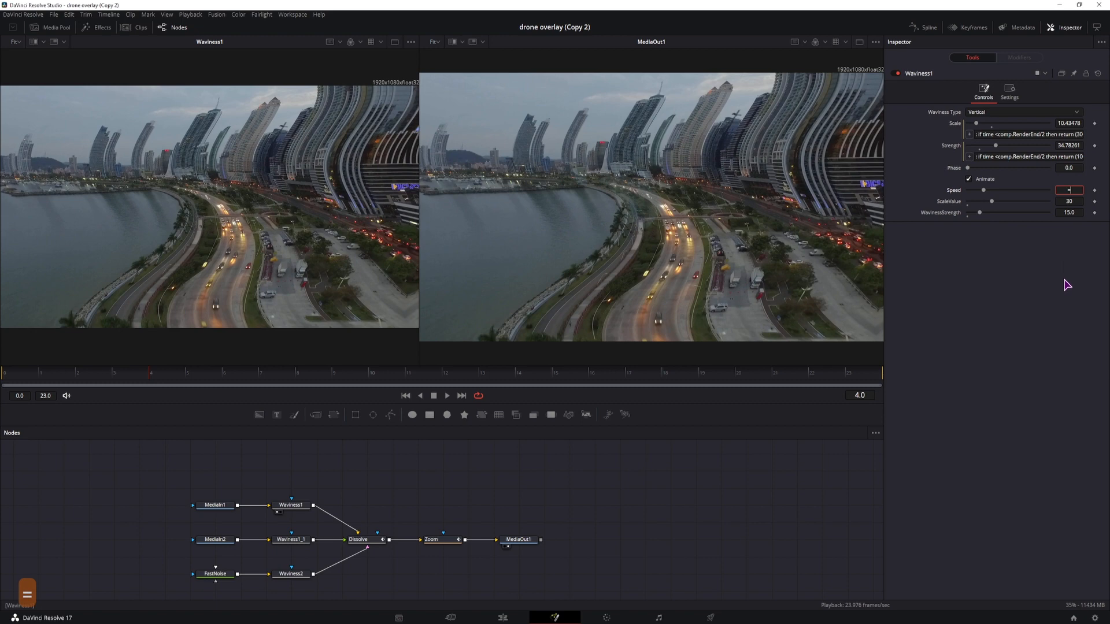
key(Return)
drag(970, 201, 945, 225)
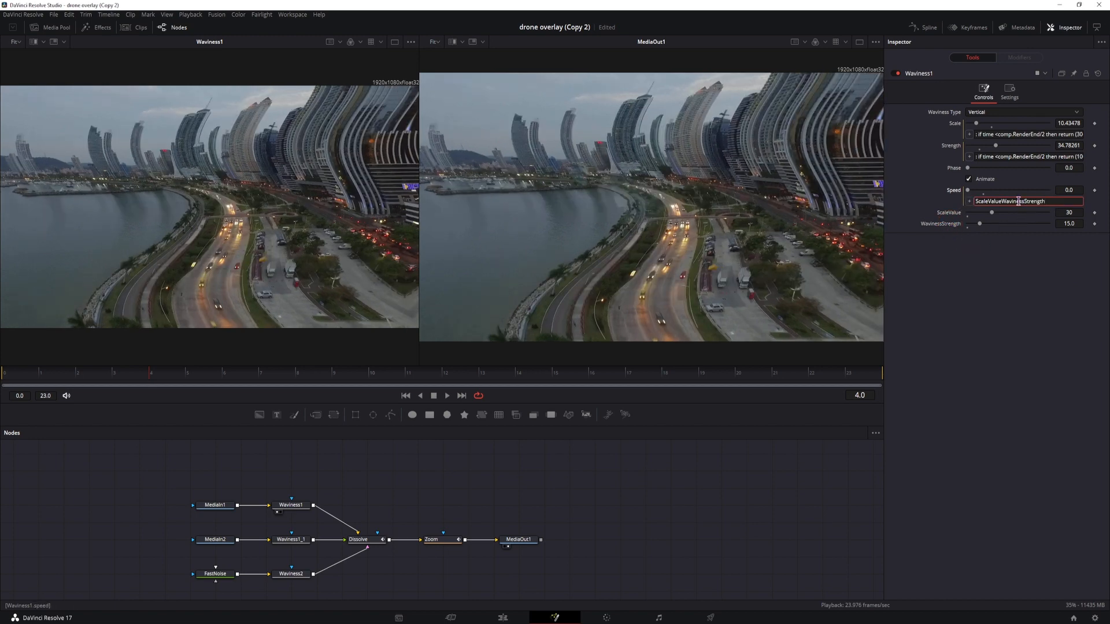
drag(1055, 201, 964, 203)
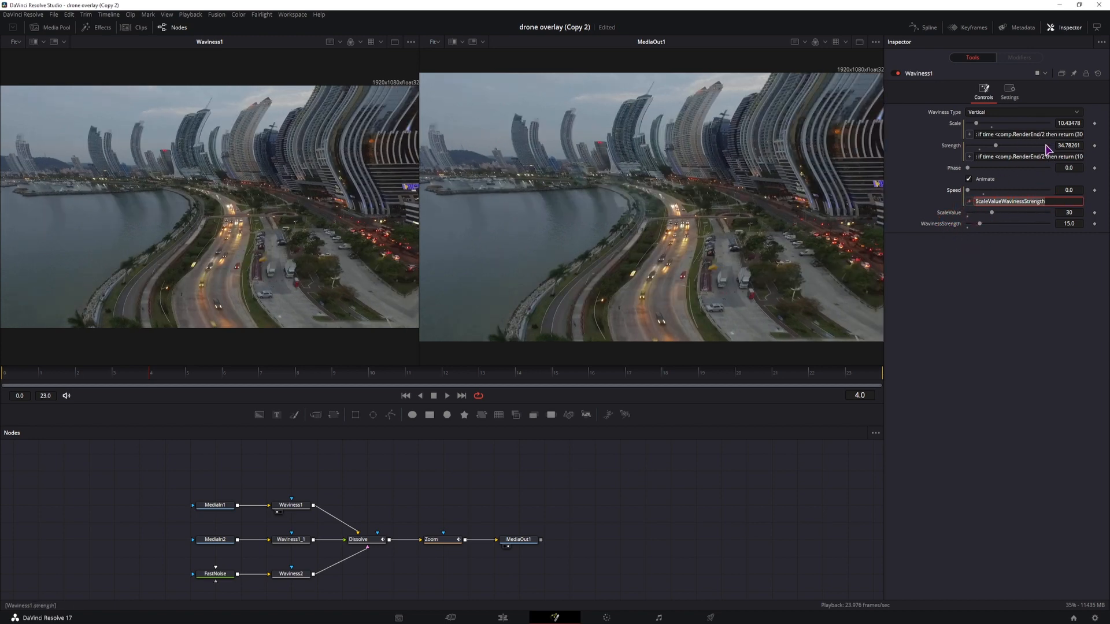
key(BackSpace)
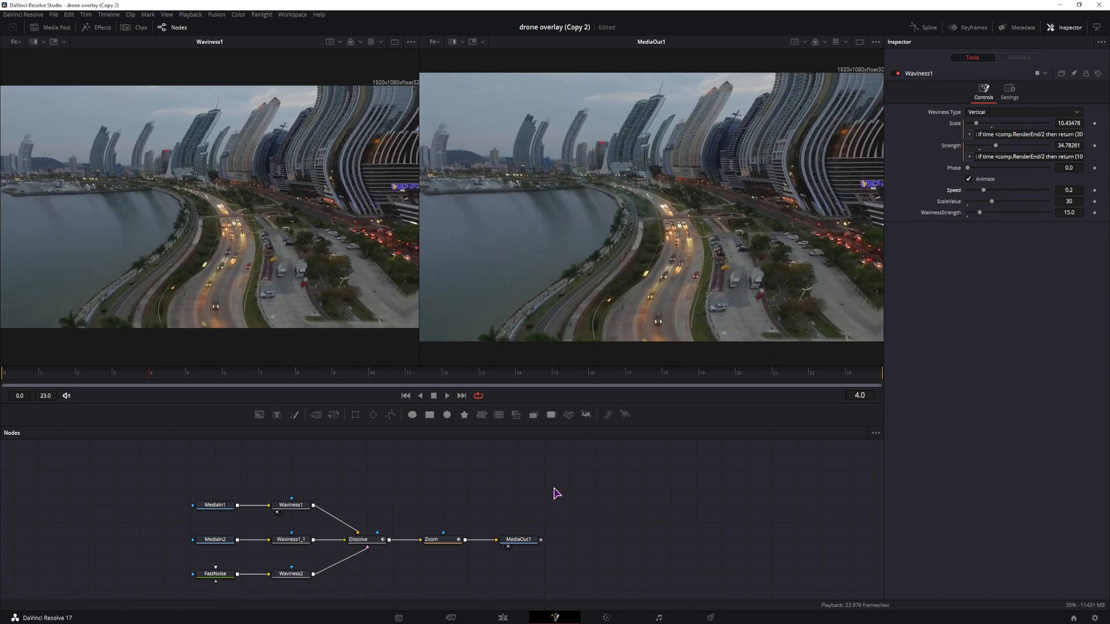
- Pin Waviness1's controls and try driving Zoom's Aspect with expressions referencing Waviness1.ScaleValue and Waviness1.WavinessStrength
click(1074, 74)
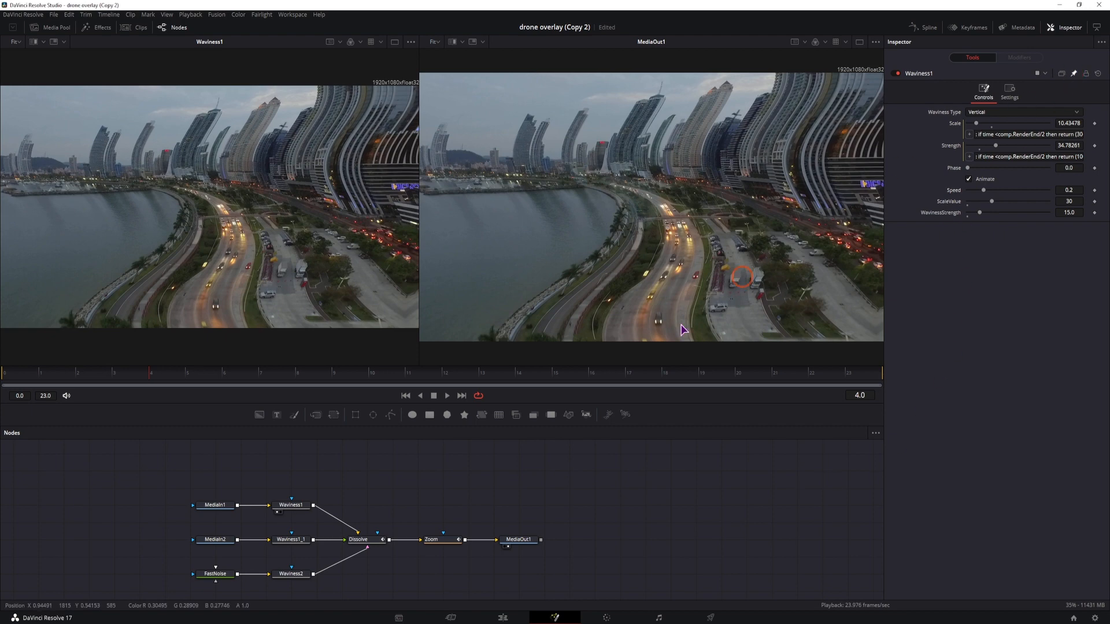
click(442, 542)
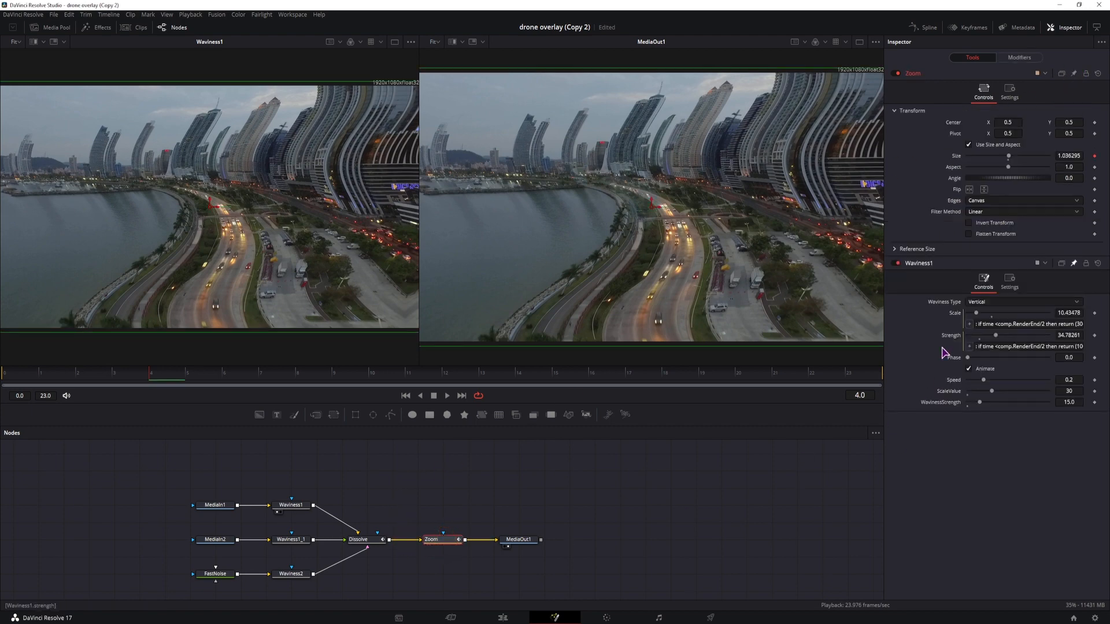
right_click(955, 168)
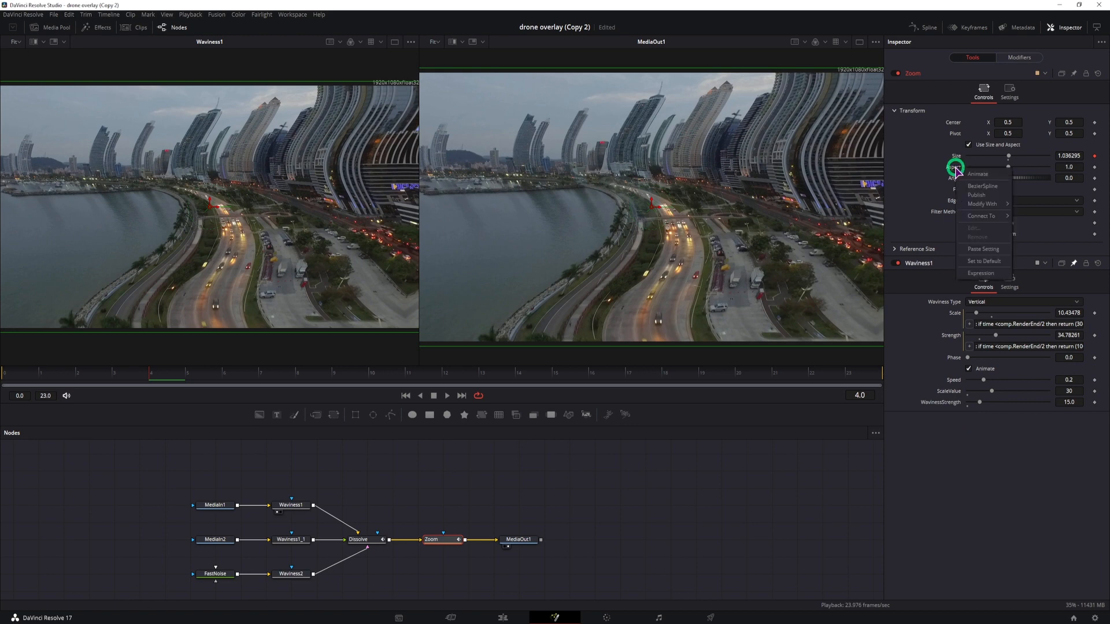
click(980, 273)
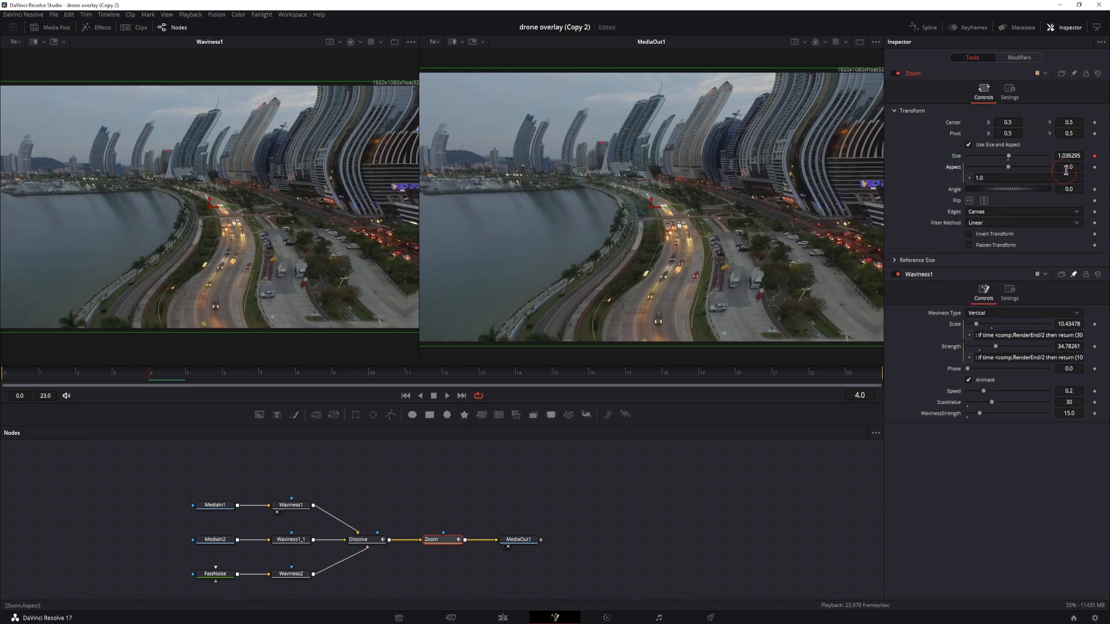
drag(969, 178, 958, 405)
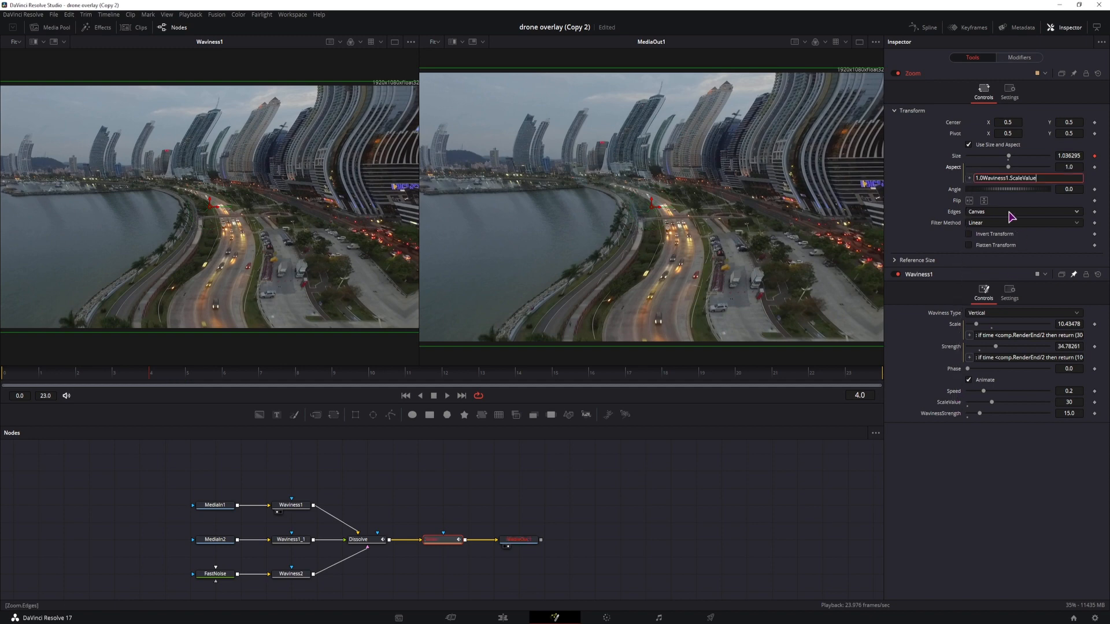
drag(984, 179, 953, 191)
key(BackSpace)
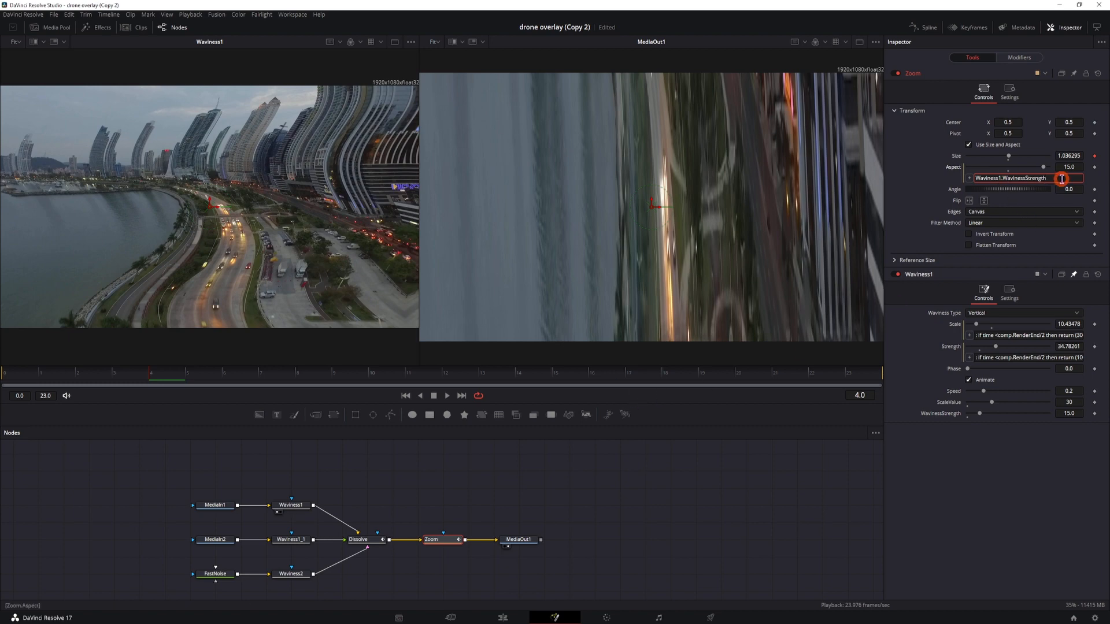
drag(1061, 179, 948, 179)
key(BackSpace)
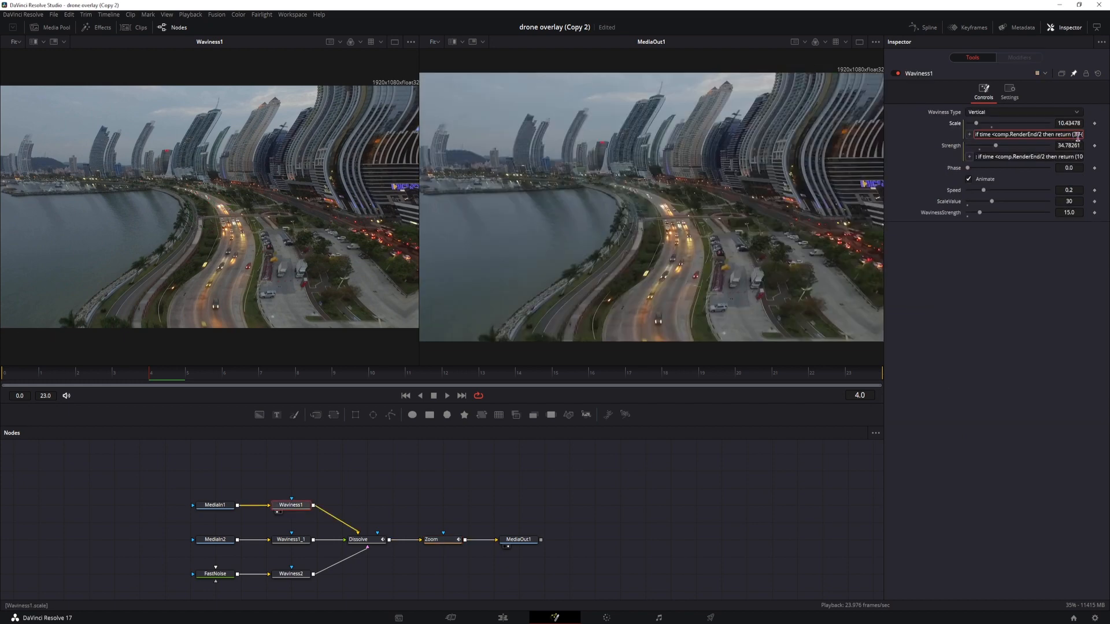
- Replace the constants with ScaleValue in Waviness1's Scale expression and with WavinessStrength in its Strength expression
click(1076, 137)
click(1074, 137)
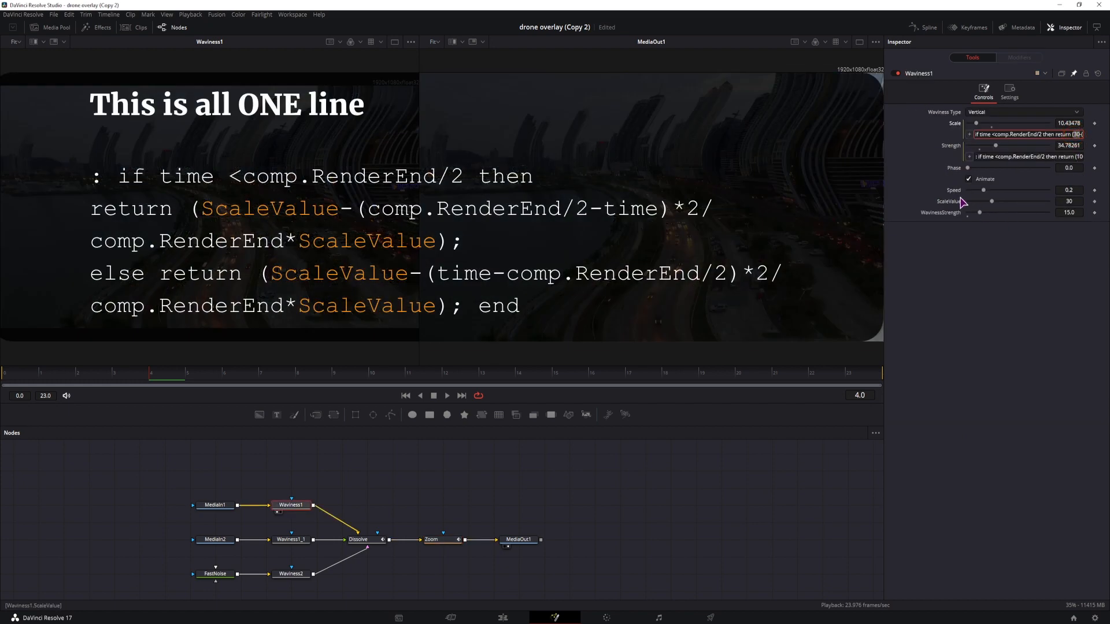
text(Scale)
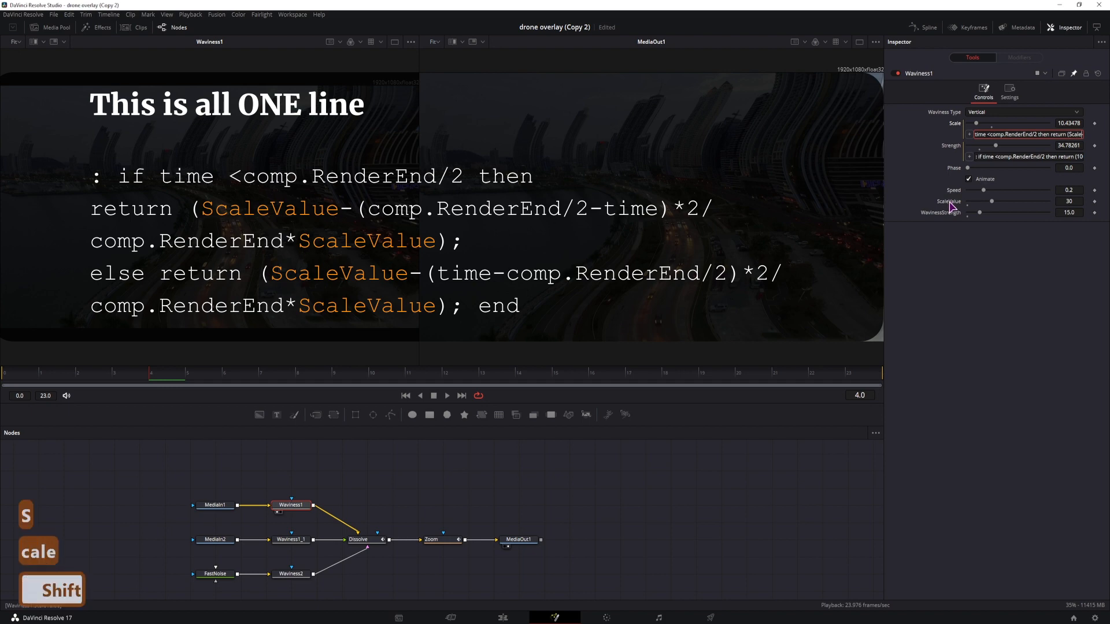
key(ctrl+c)
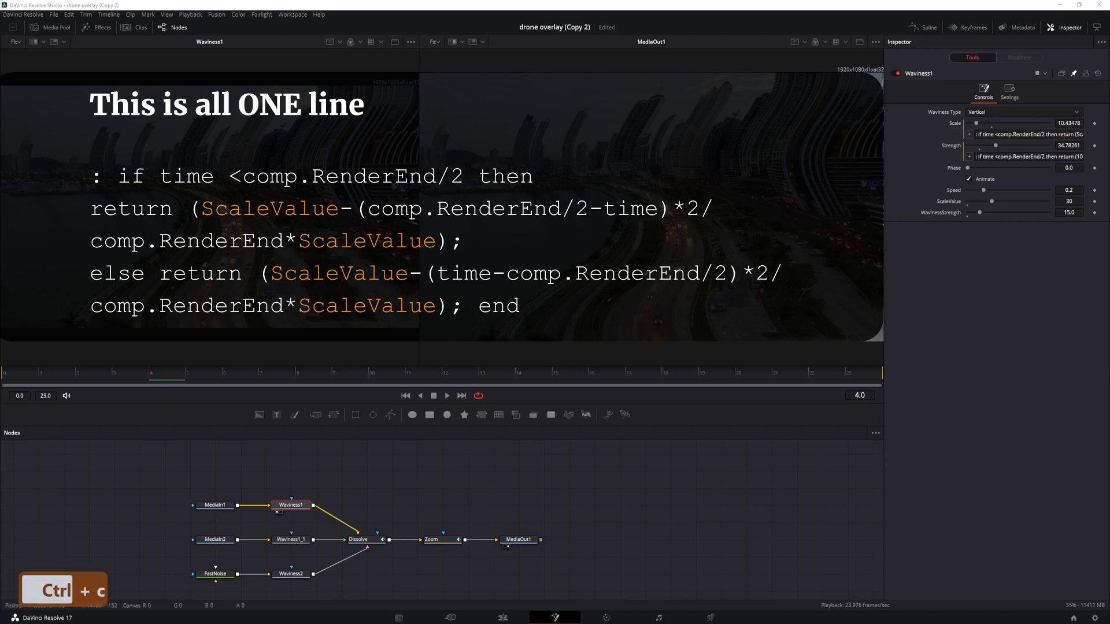
key(ctrl+v)
click(1018, 158)
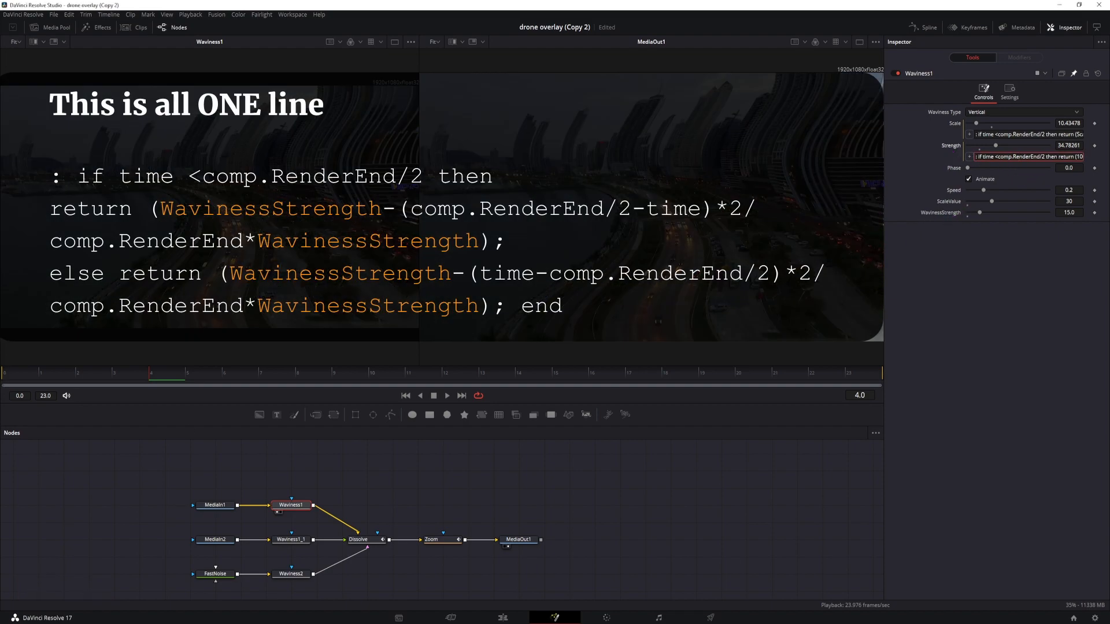
- Try Waviness1's custom sliders at several frames of the transition, ending with ScaleValue at 44 and WavinessStrength at 92
drag(317, 382, 488, 391)
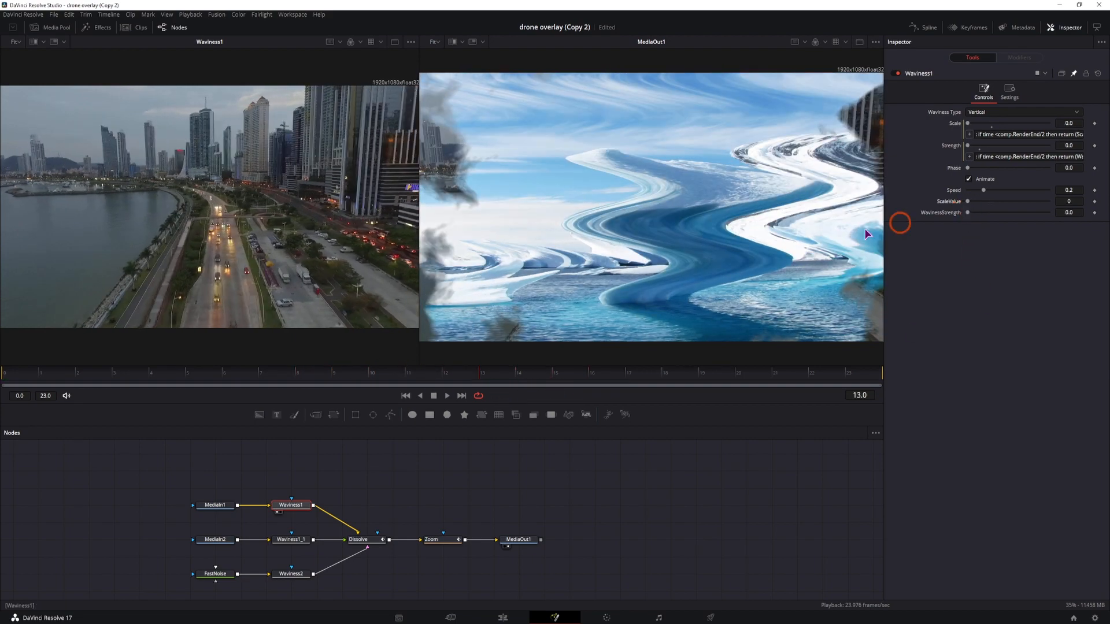
click(361, 375)
drag(372, 380, 422, 380)
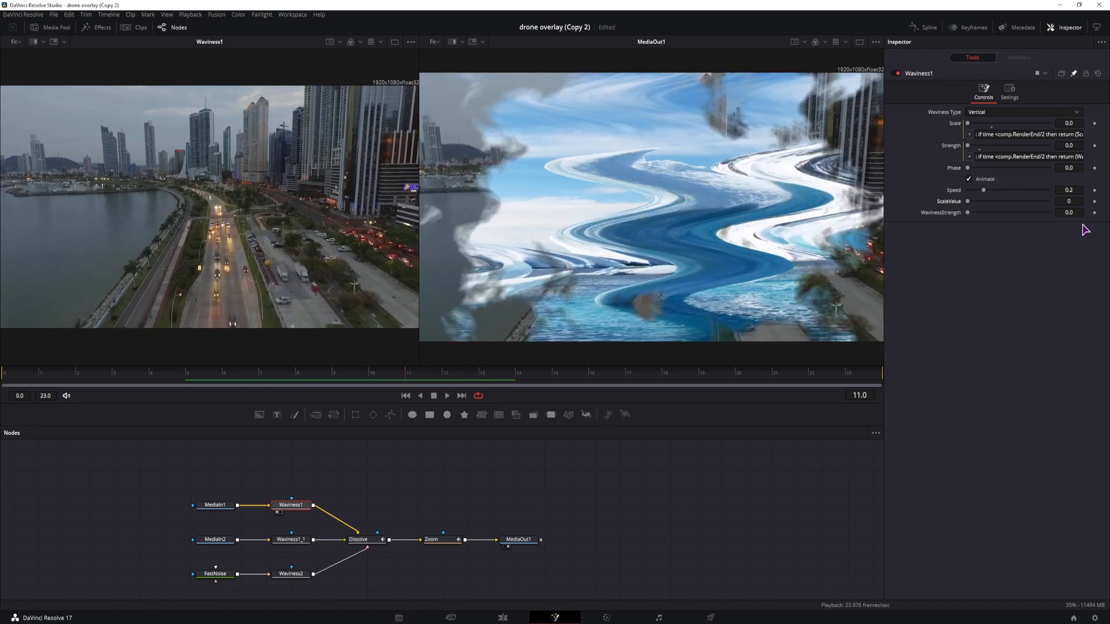
drag(967, 202, 1076, 211)
mouse_move(968, 213)
mouse_down()
mouse_move(1006, 208)
mouse_move(981, 216)
mouse_move(993, 218)
mouse_move(1025, 201)
mouse_up()
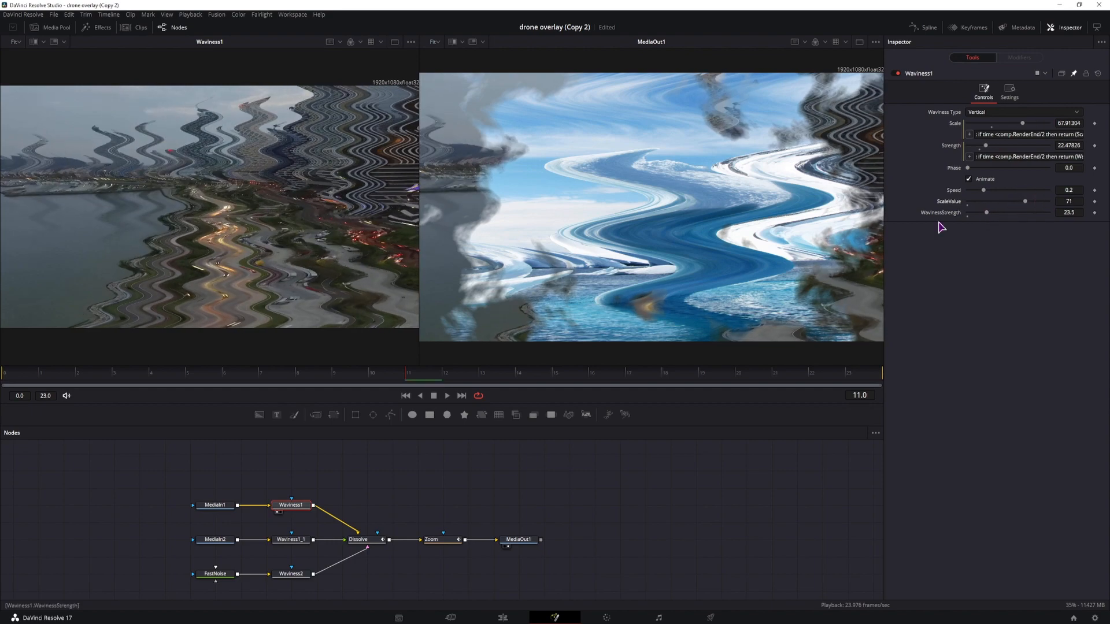
drag(364, 377, 631, 382)
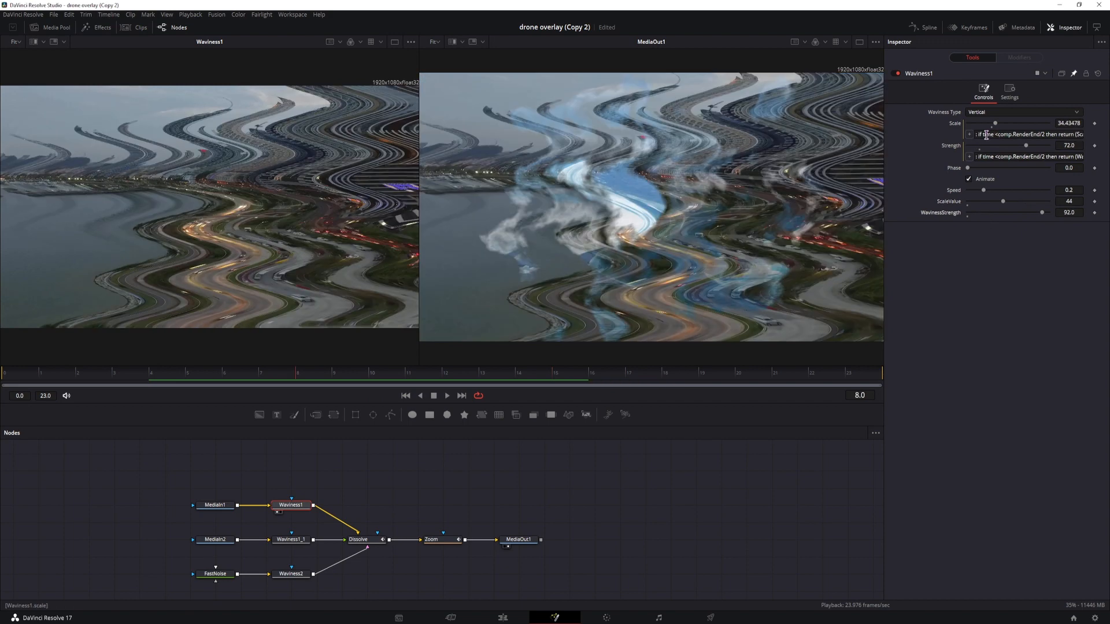
- Delete Waviness1_1 and insert a copy of Waviness1 between MediaIn2 and Dissolve in its place
click(292, 540)
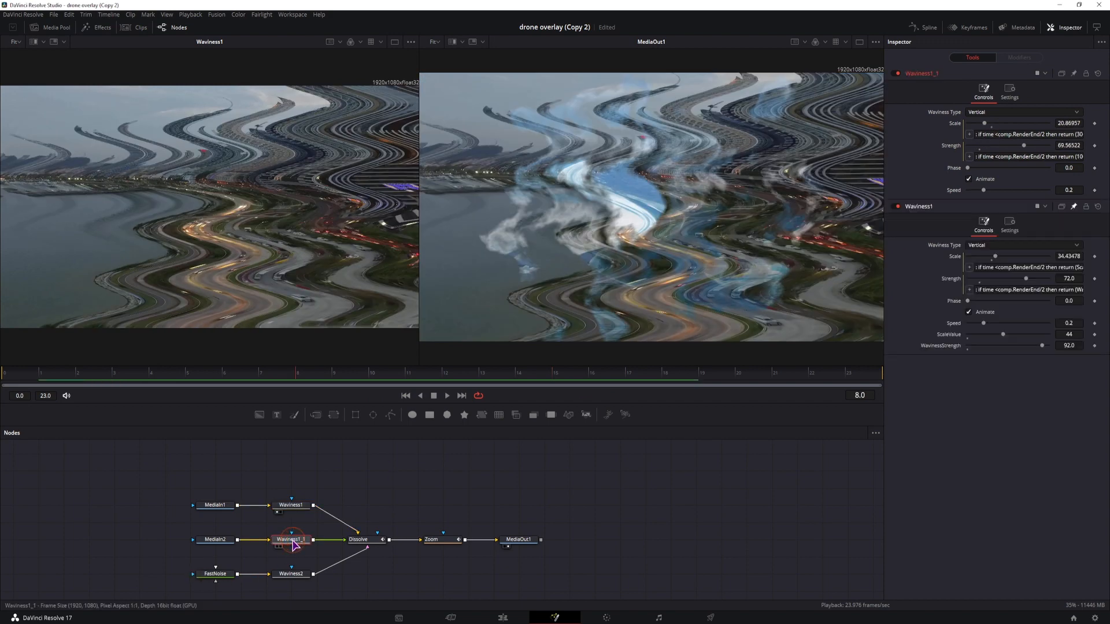
click(290, 505)
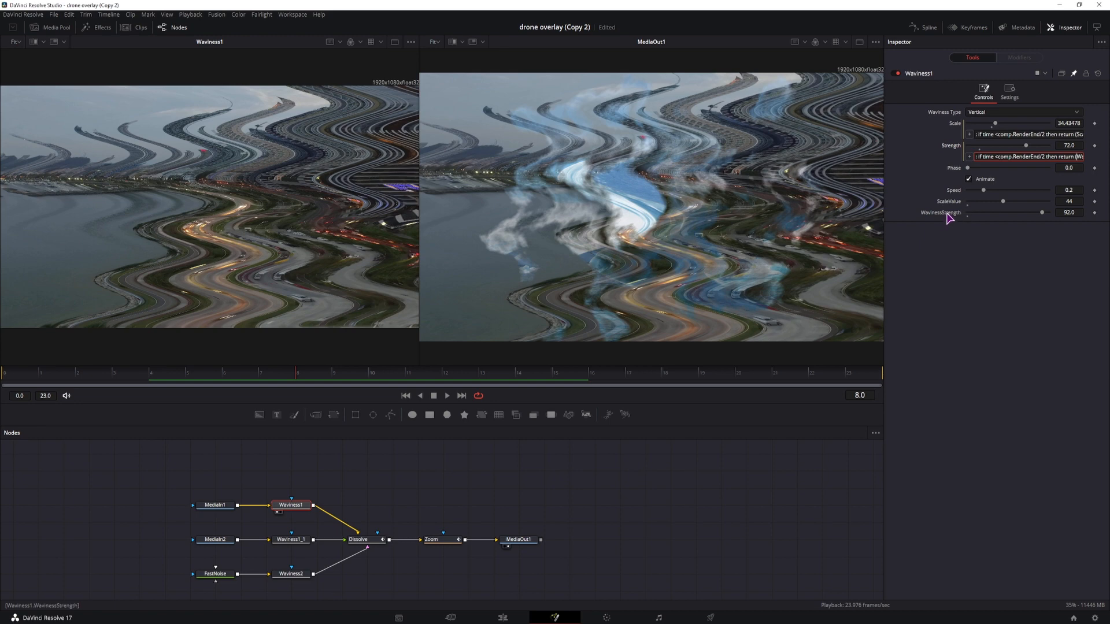
click(298, 542)
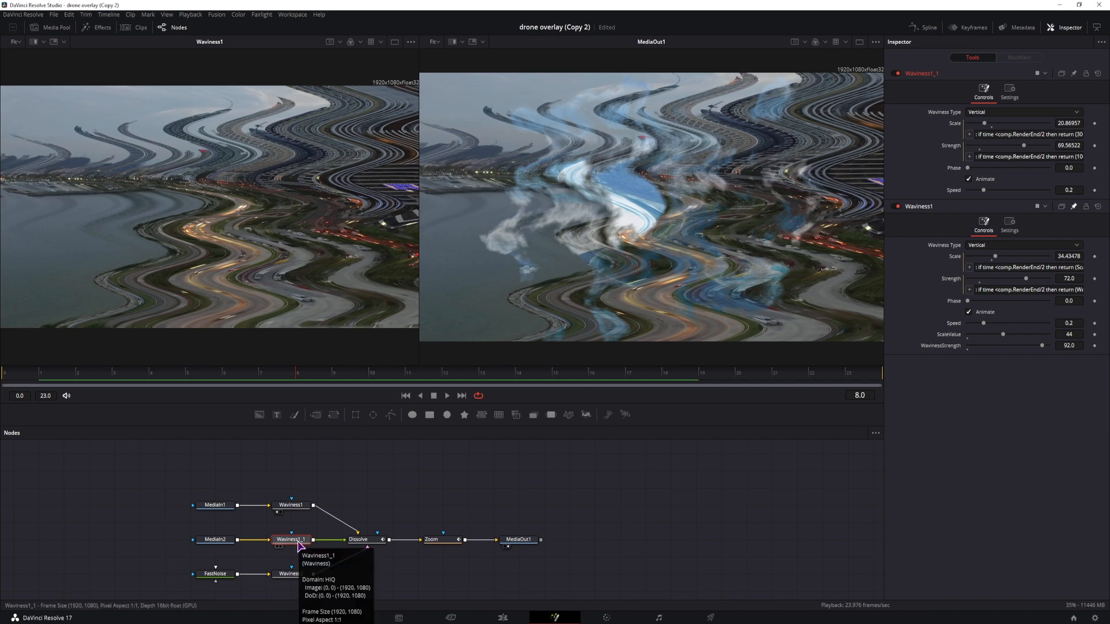
key(BackSpace)
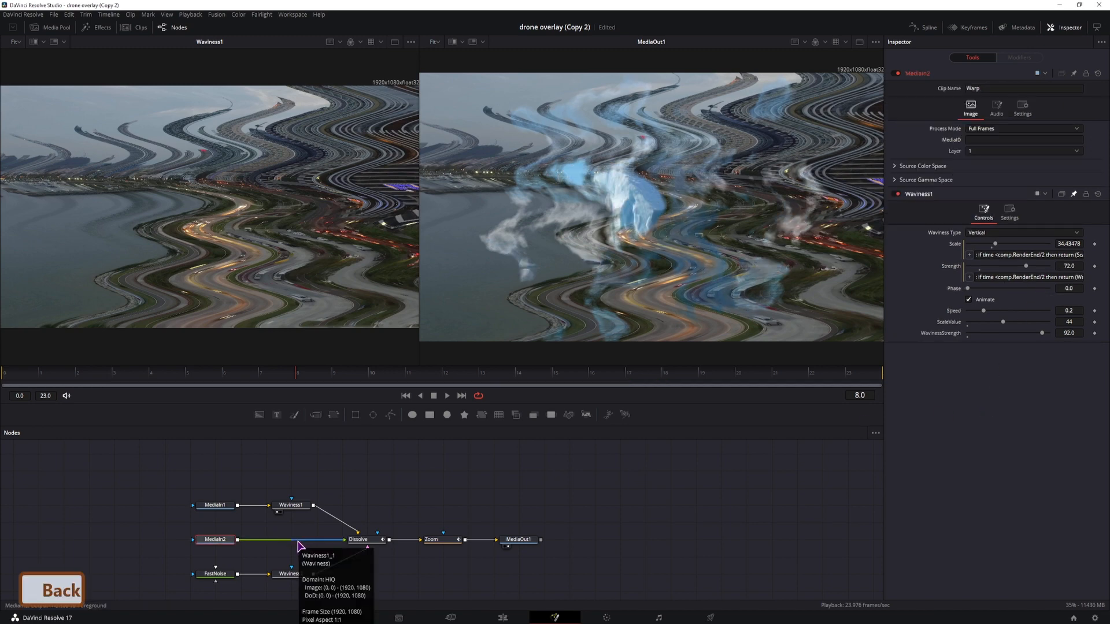
ctrl+click(292, 505)
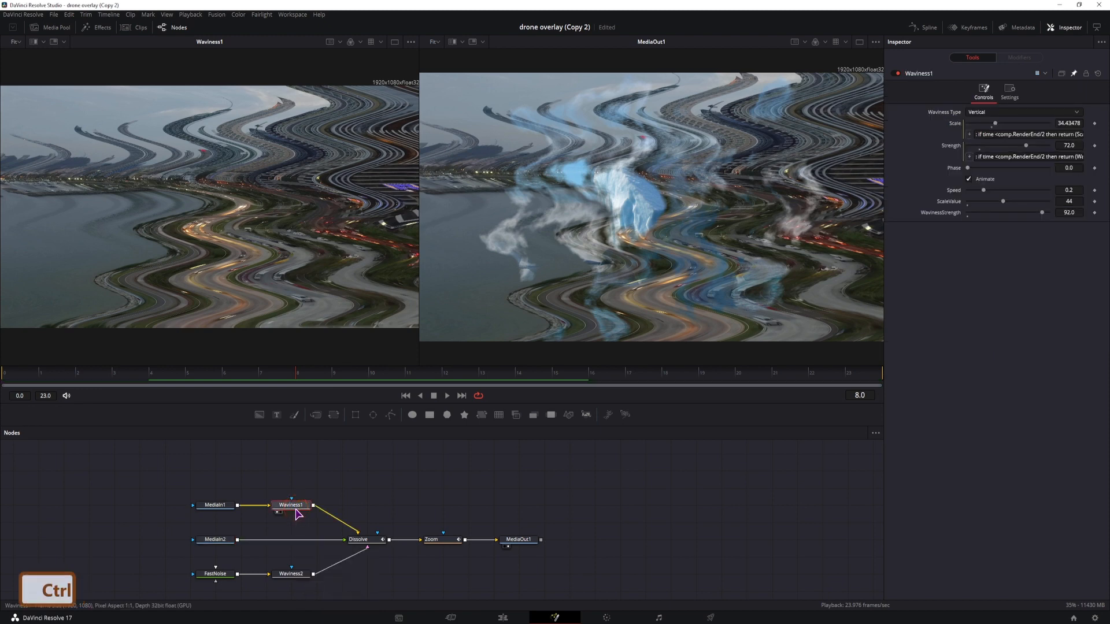
key(ctrl+c)
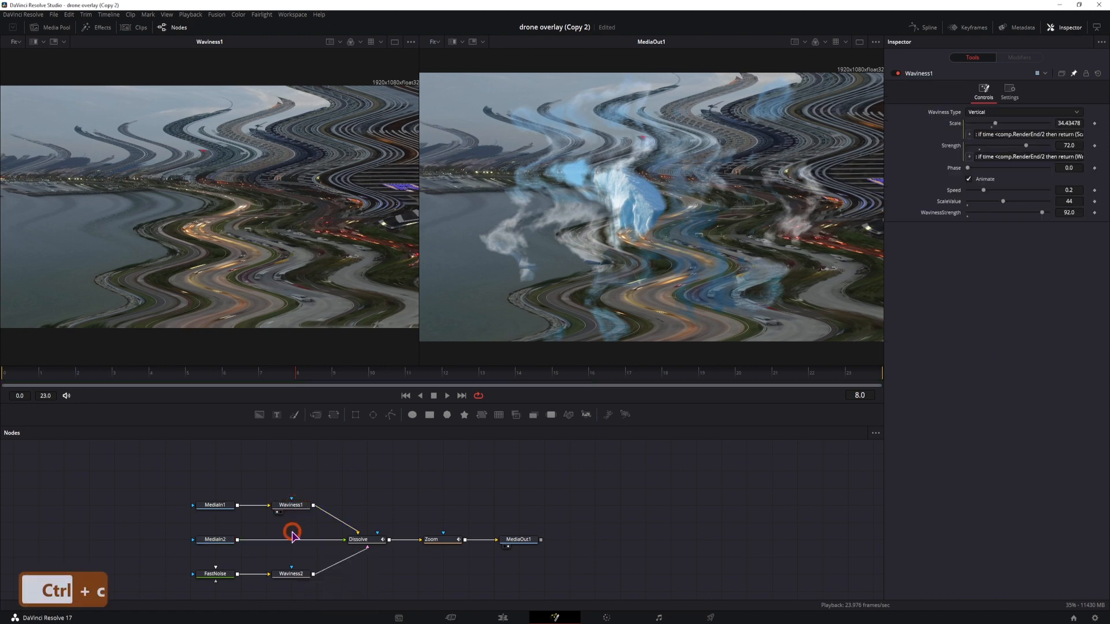
key(ctrl+v)
drag(301, 528, 294, 543)
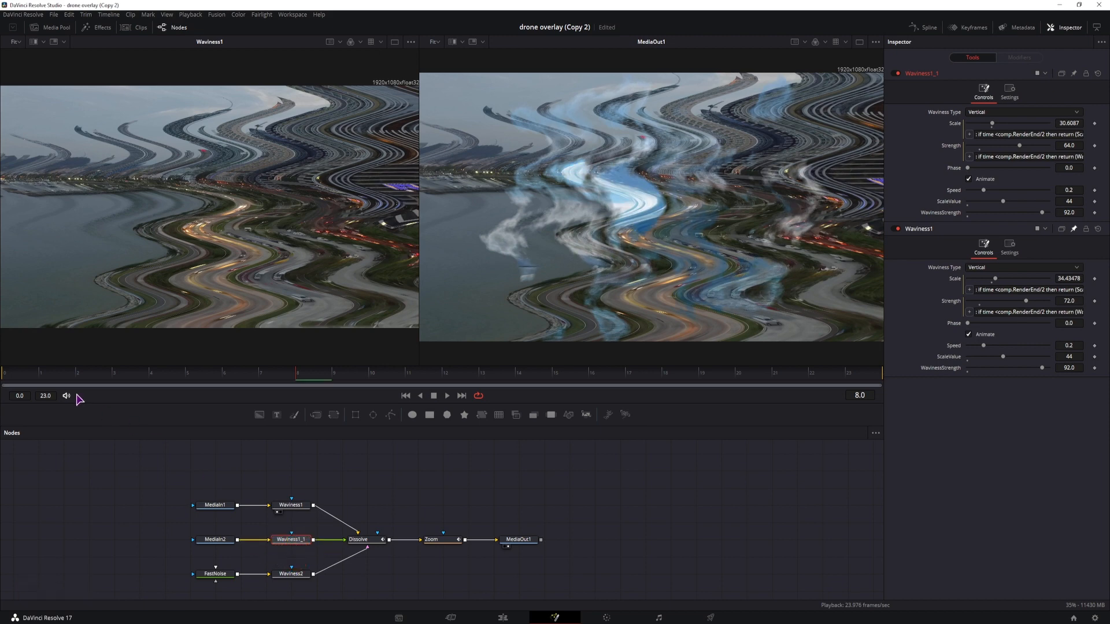
- Play the transition in the Fusion composition and play it again across the first cut on the Edit page timeline
click(27, 372)
key(space)
click(397, 489)
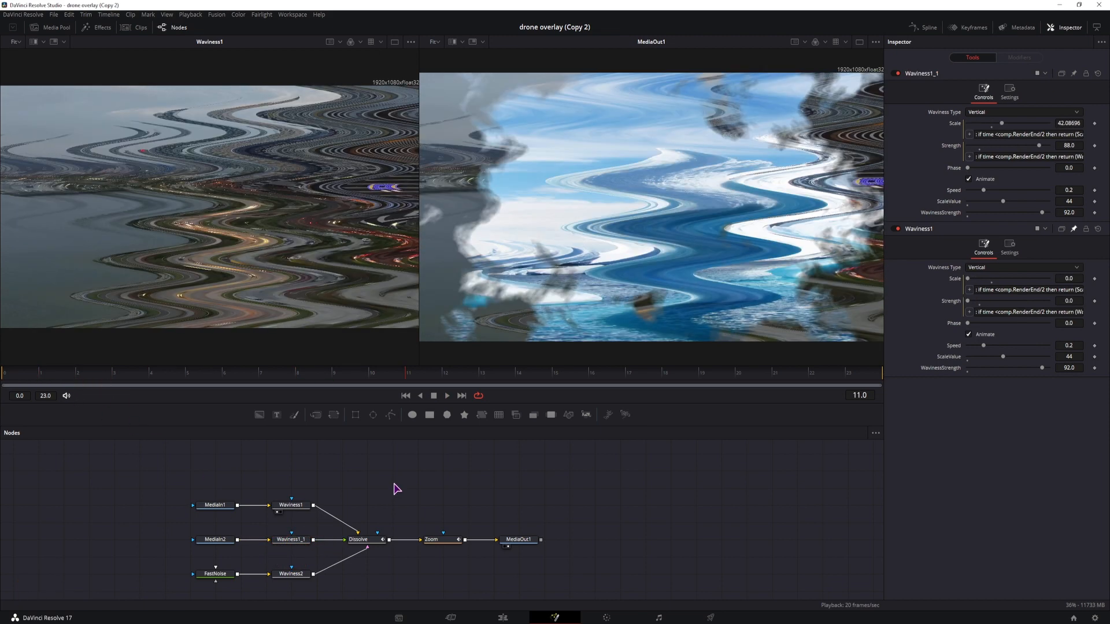
click(506, 618)
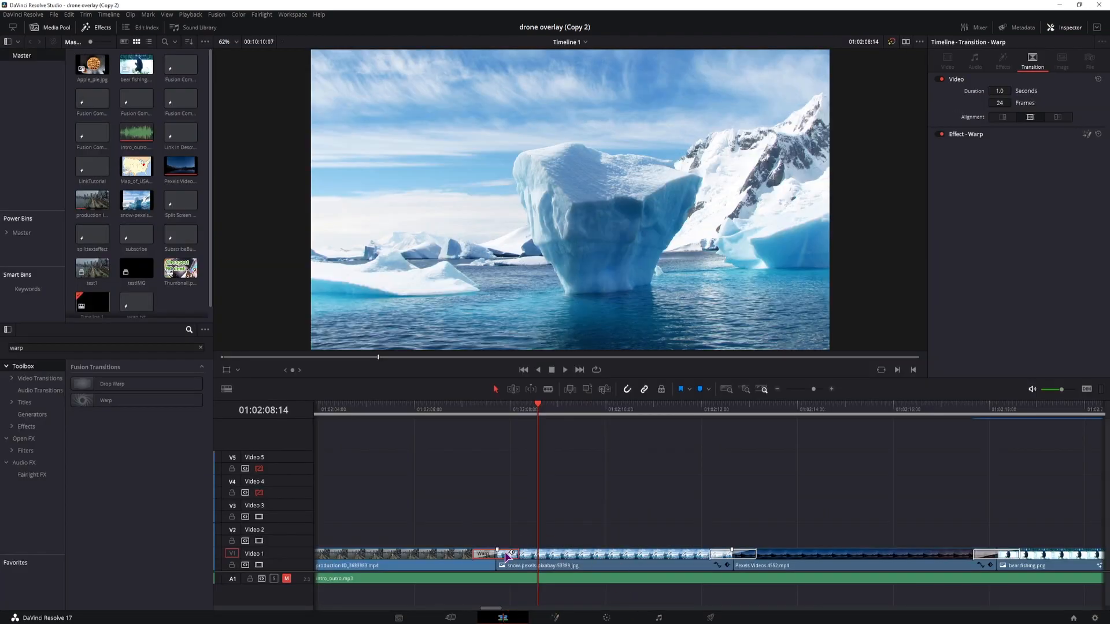
click(455, 409)
key(space)
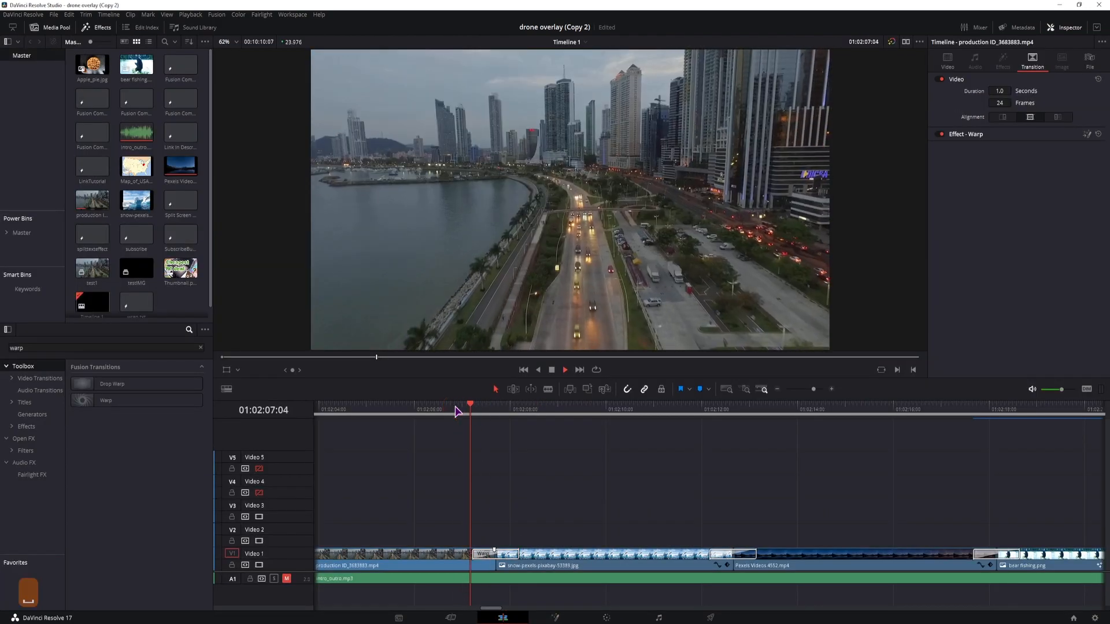
key(space)
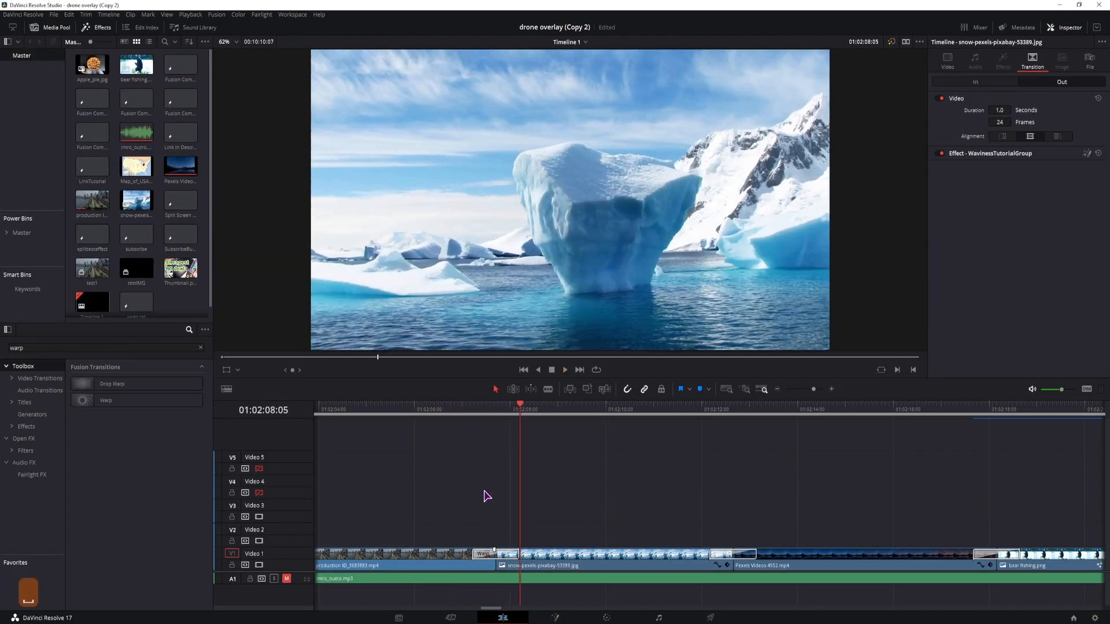
triple_click(483, 553)
right_click(484, 556)
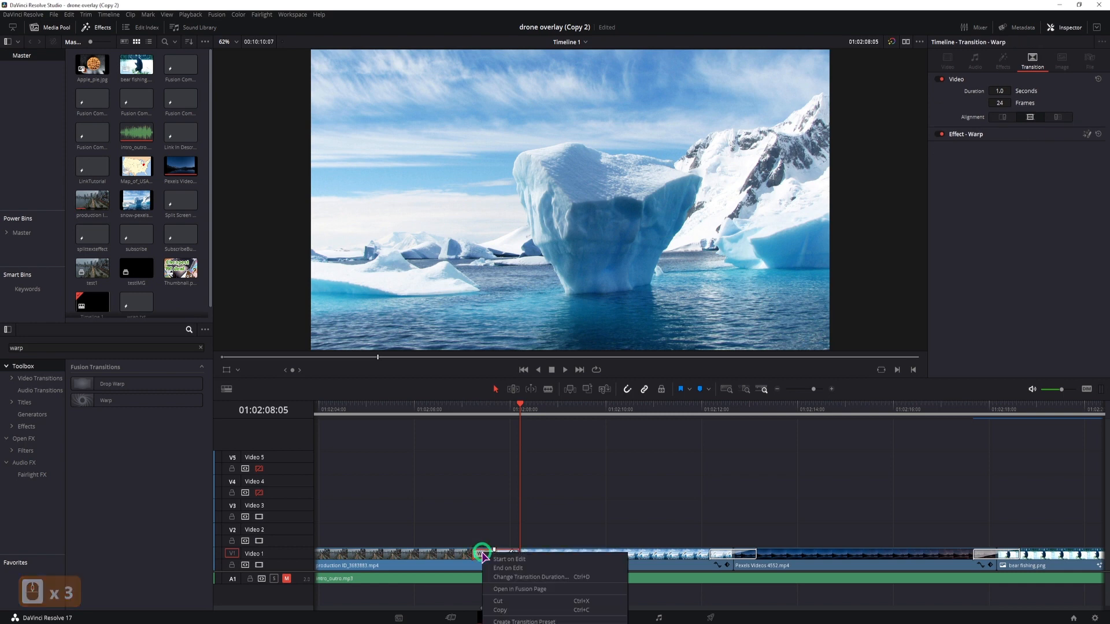
click(527, 621)
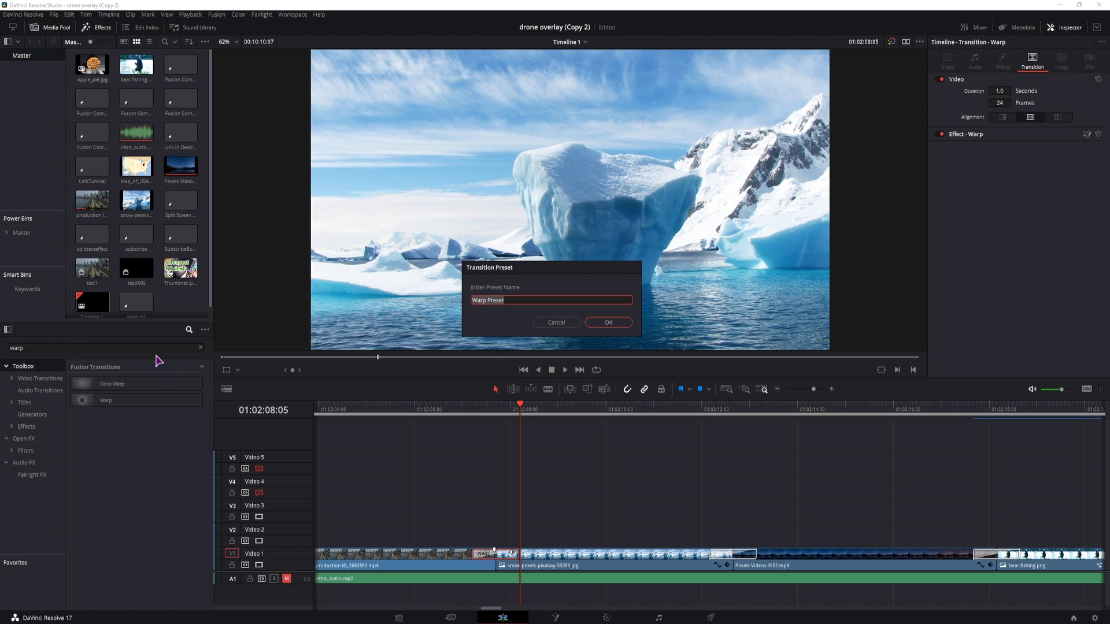
key(Right)
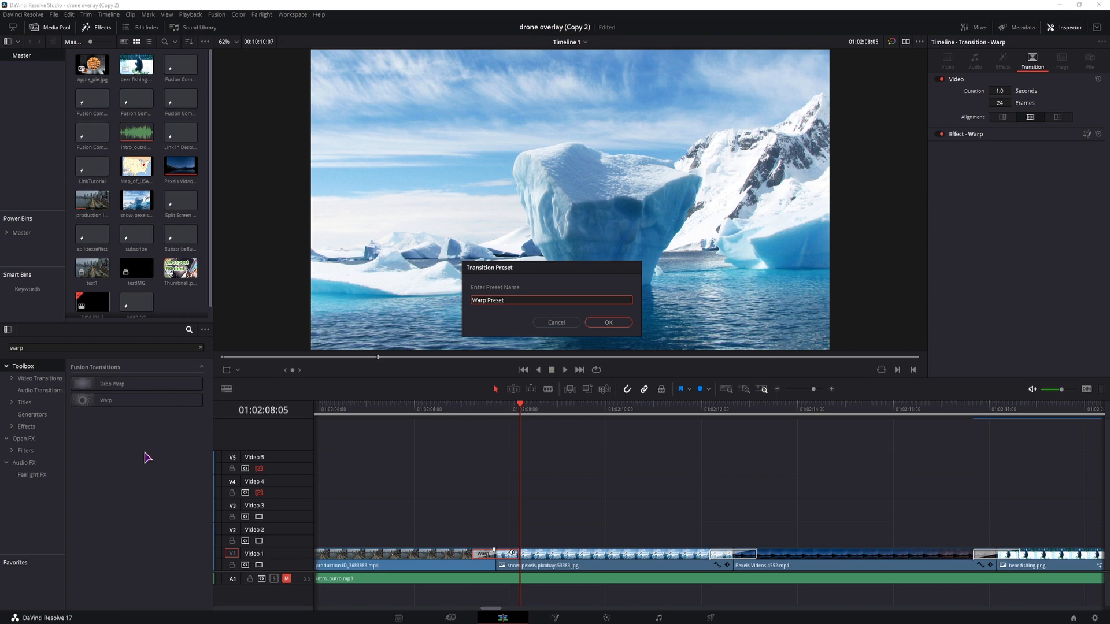
click(556, 322)
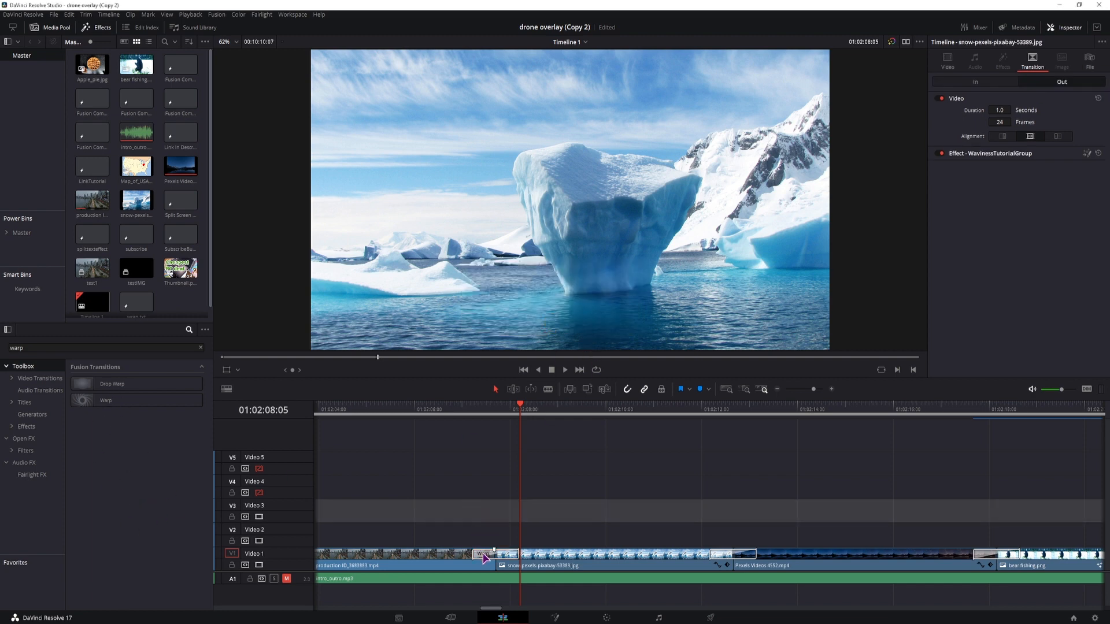
- Open the Warp transition at the first cut in the Fusion page
click(482, 557)
right_click(483, 556)
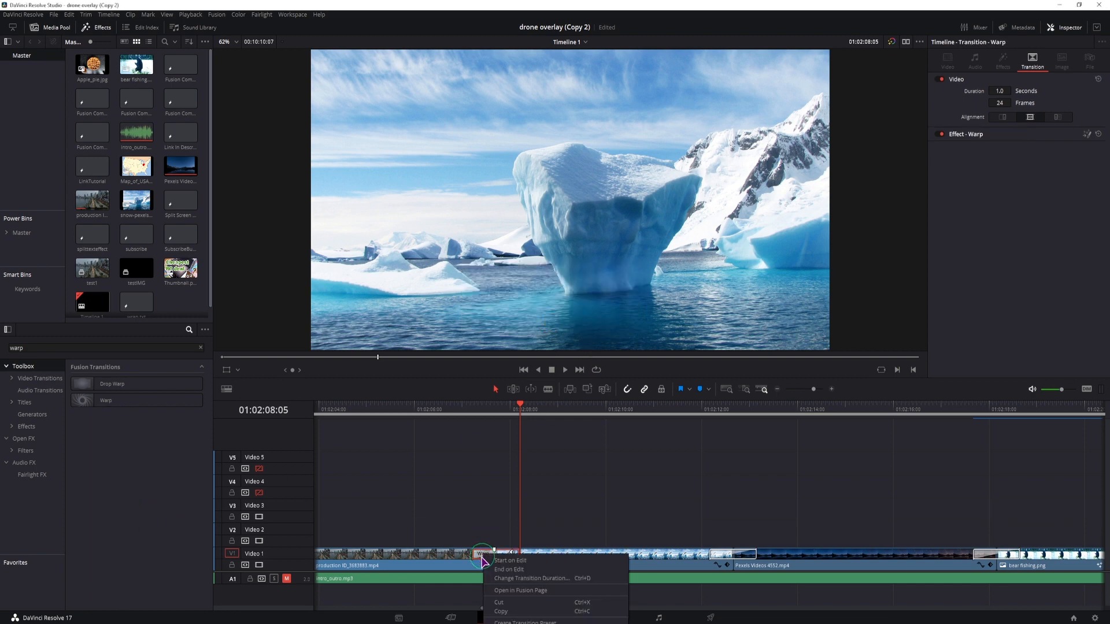
click(510, 591)
- Select Waviness1 first, followed by FastNoise, Waviness1_1, Waviness2, Dissolve and Zoom, leaving out the MediaIn and MediaOut nodes
click(290, 505)
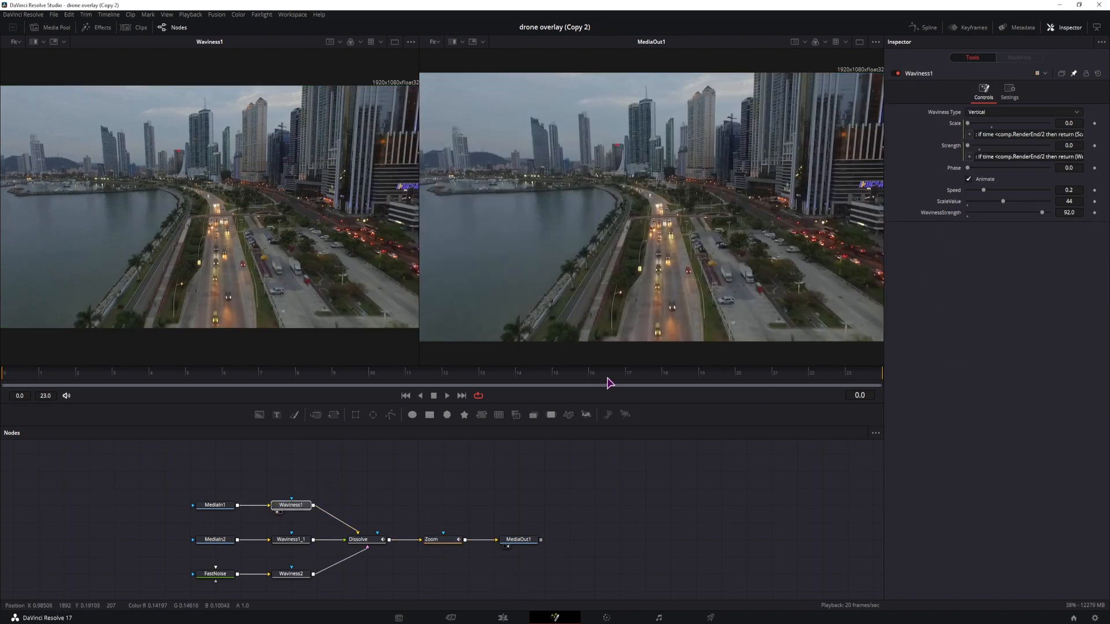
drag(461, 587, 196, 456)
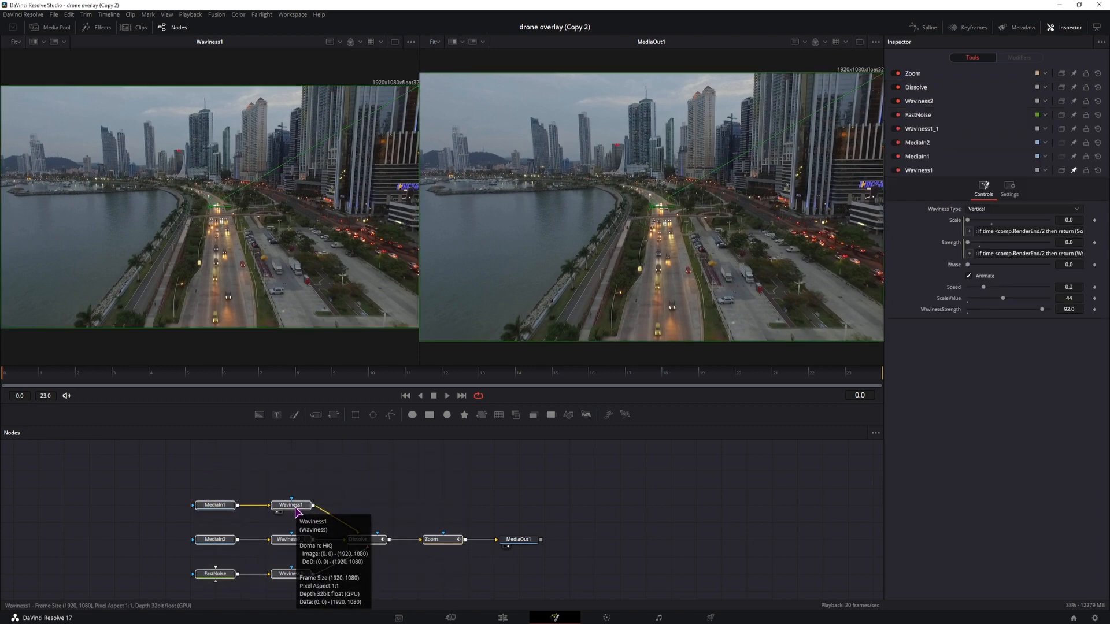
drag(326, 471, 285, 513)
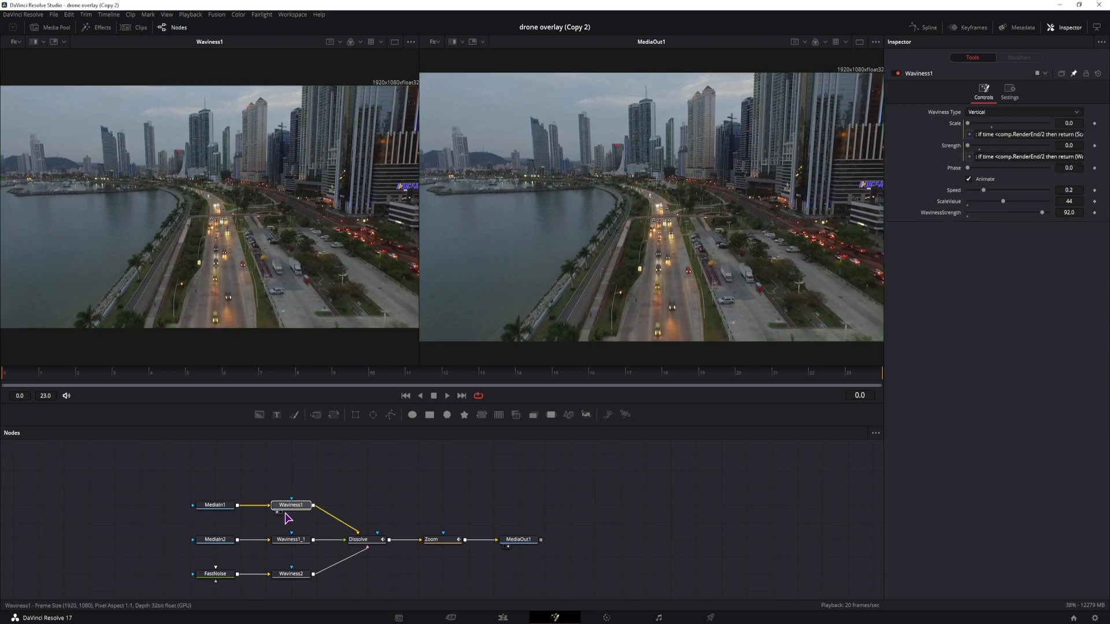
key(shift)
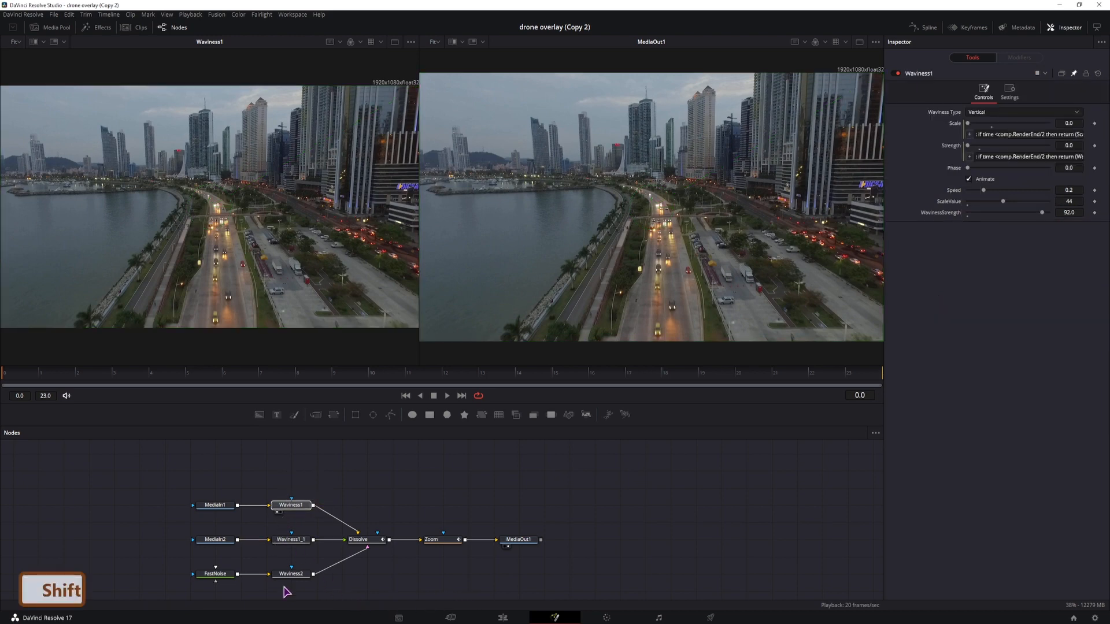
drag(186, 483, 243, 590)
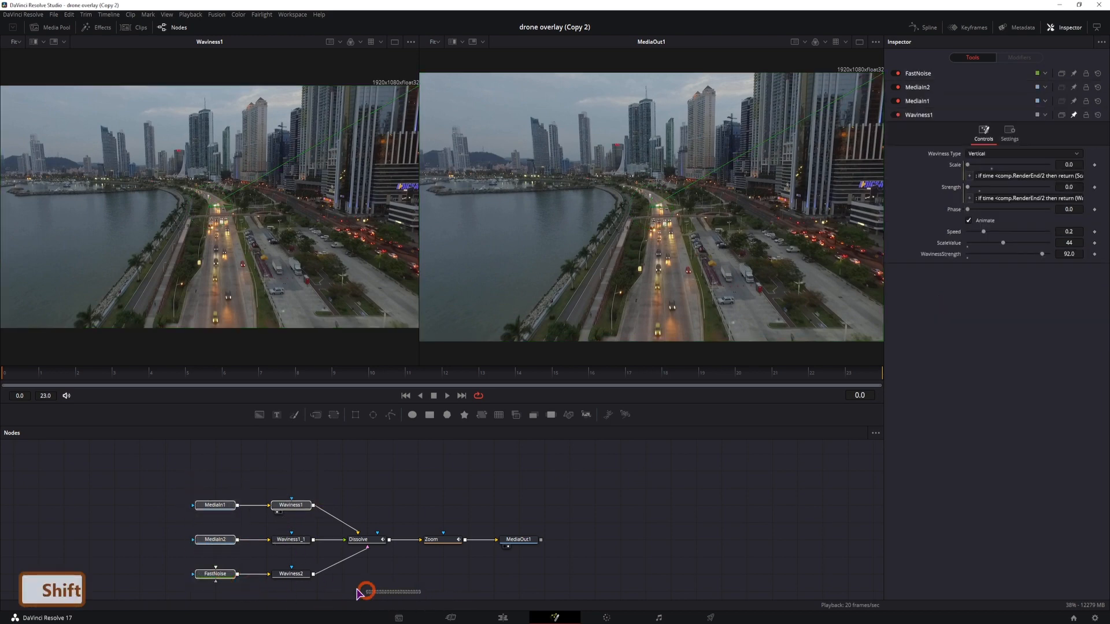
drag(358, 593, 286, 532)
drag(454, 586, 406, 512)
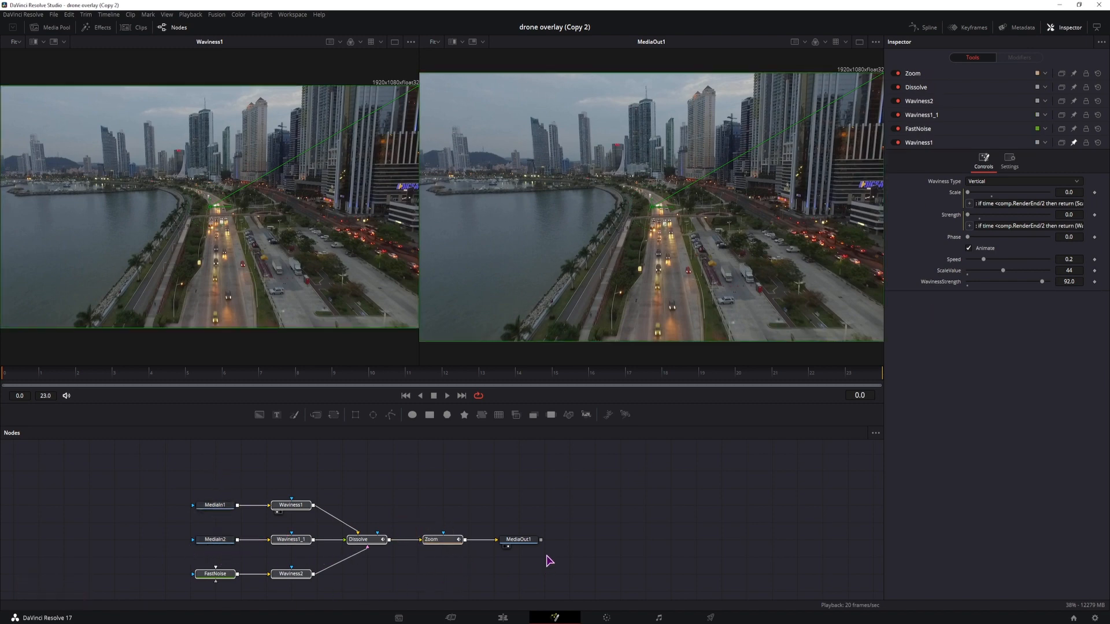
- Create a macro from the selected nodes and place the Macro Editor over the middle of the workspace
right_click(440, 541)
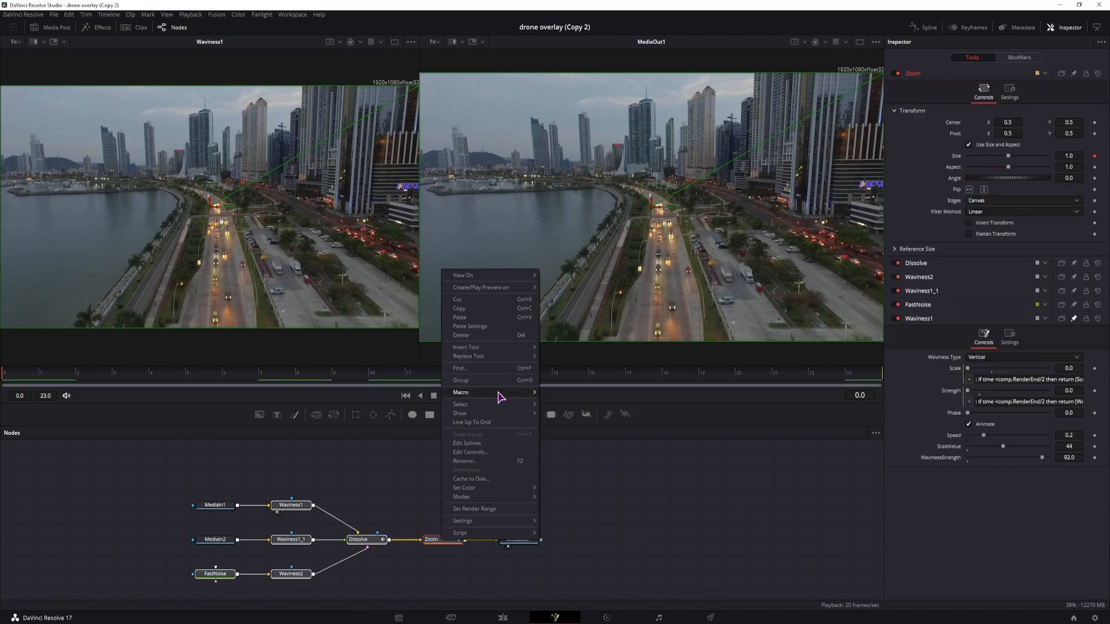
mouse_move(501, 394)
click(575, 391)
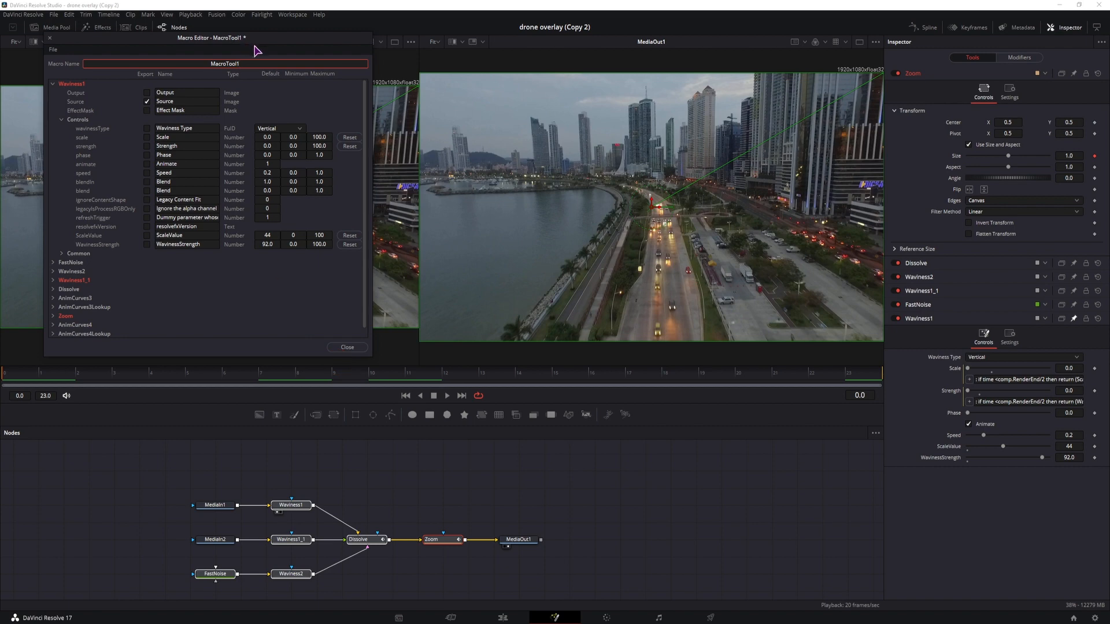
drag(255, 42, 665, 129)
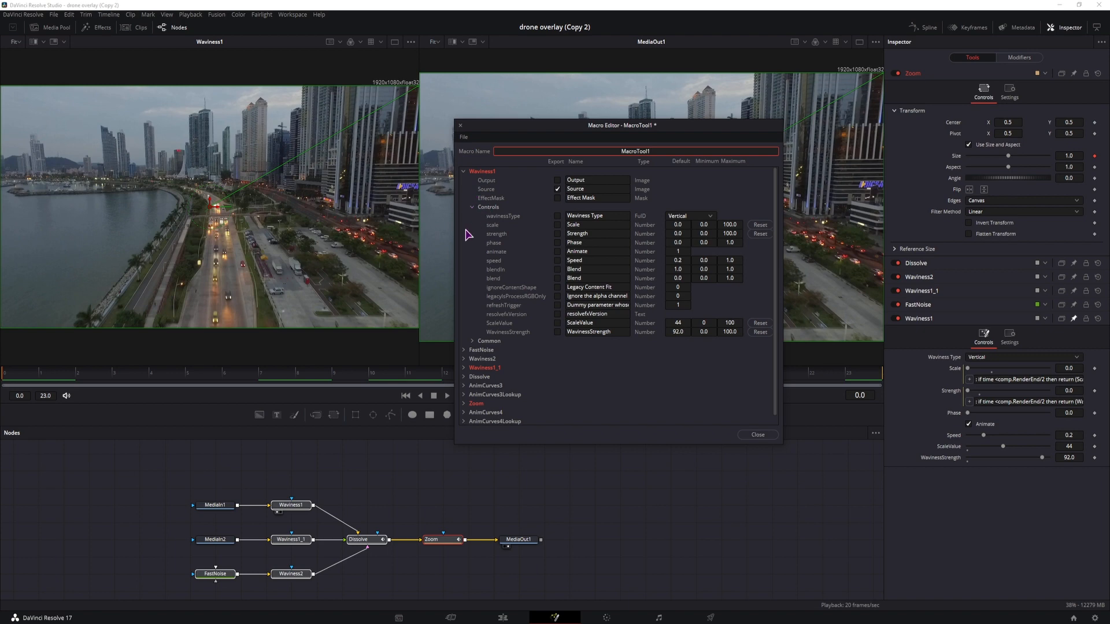
- Export Waviness1's WavinessStrength and ScaleValue controls in the macro and set ScaleValue's default to 30
click(557, 331)
click(557, 323)
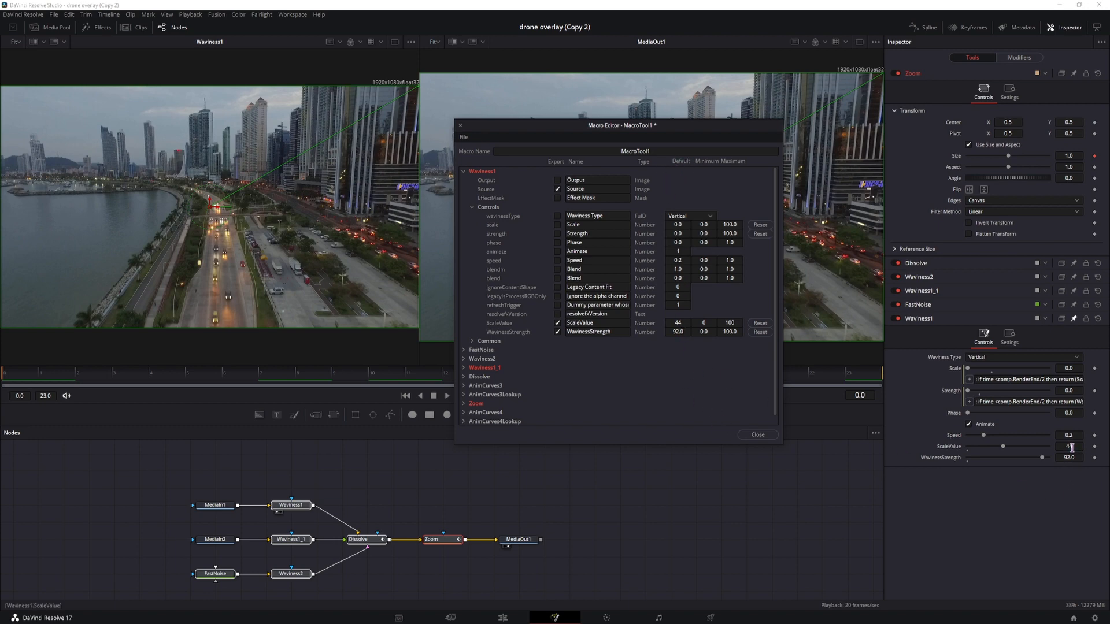
double_click(683, 325)
text(30)
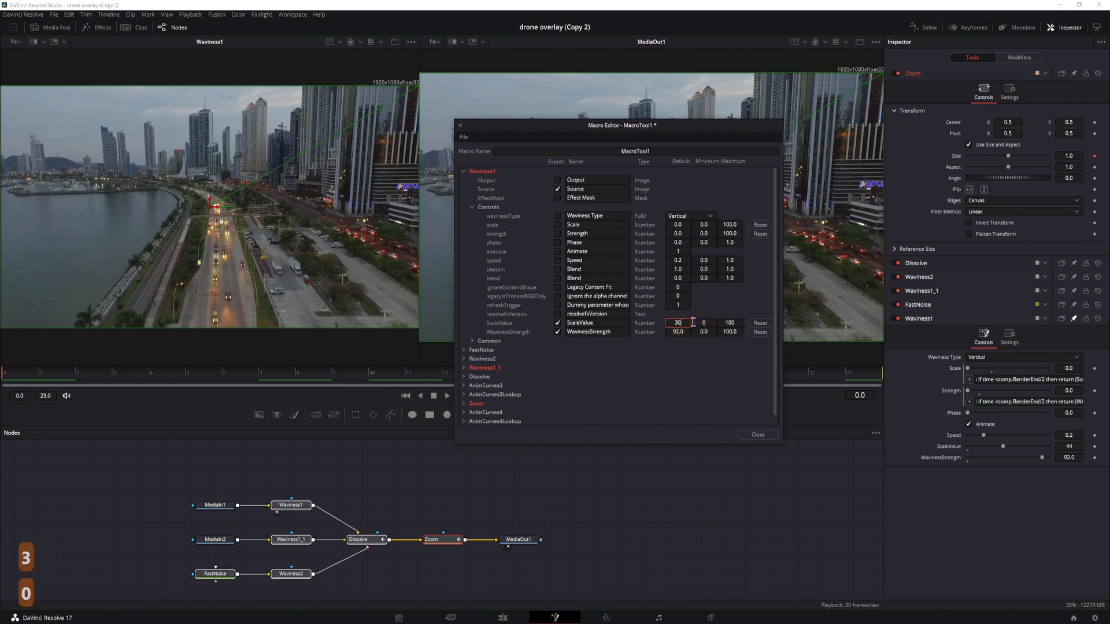
- Set the default of Waviness1's WavinessStrength to 15 in the macro
double_click(686, 333)
text(15)
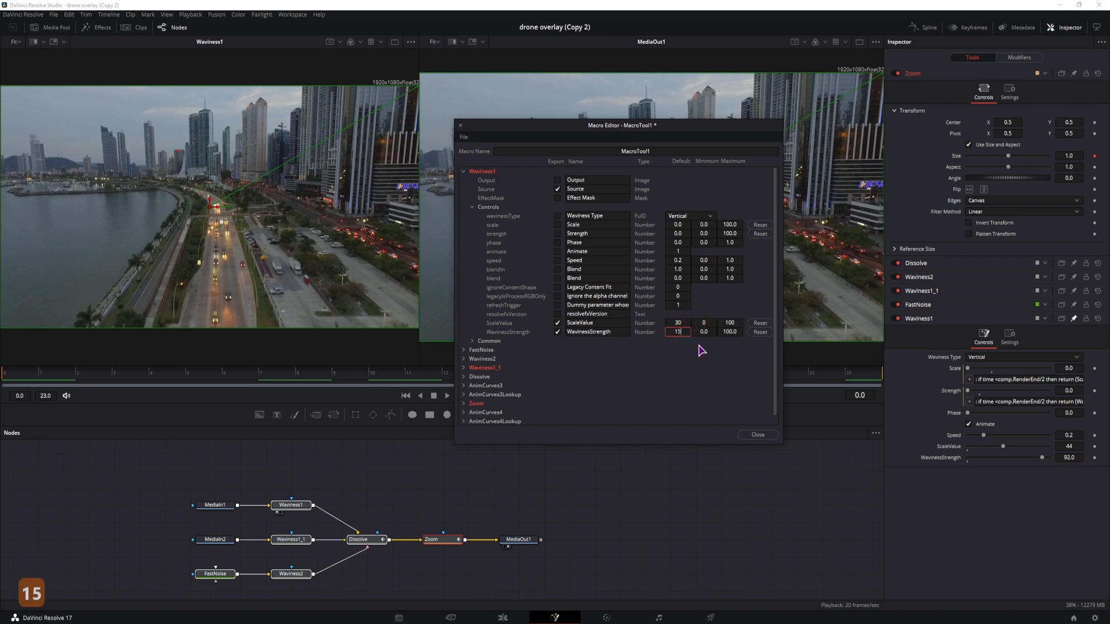
click(704, 351)
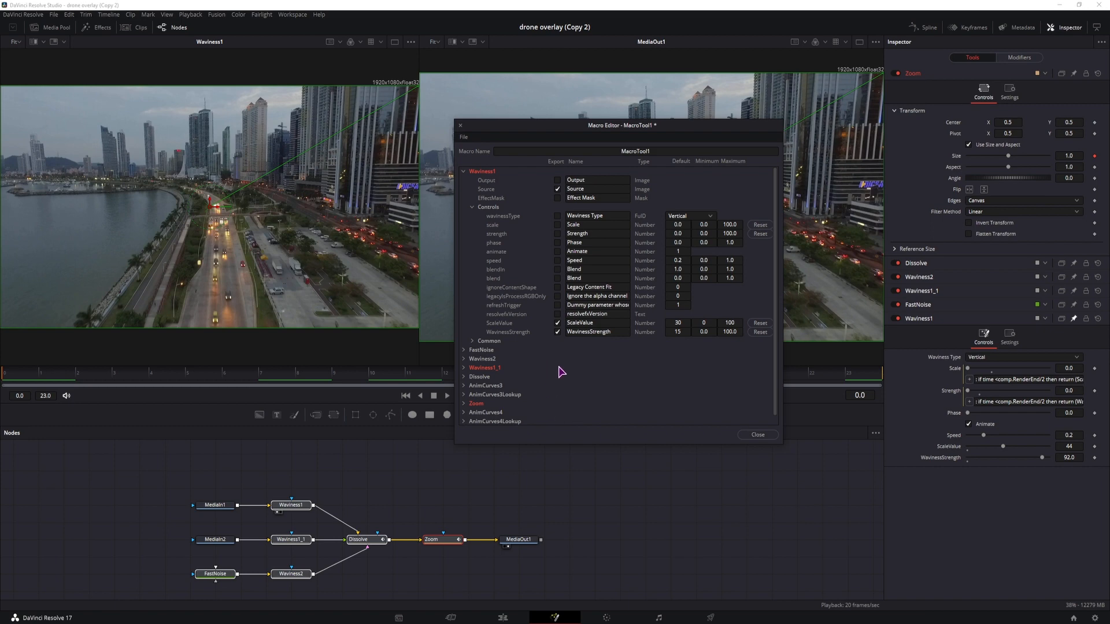
- Start saving the macro as a group and browse to Fusion's Templates > Edit > Transitions folder as its destination
click(464, 137)
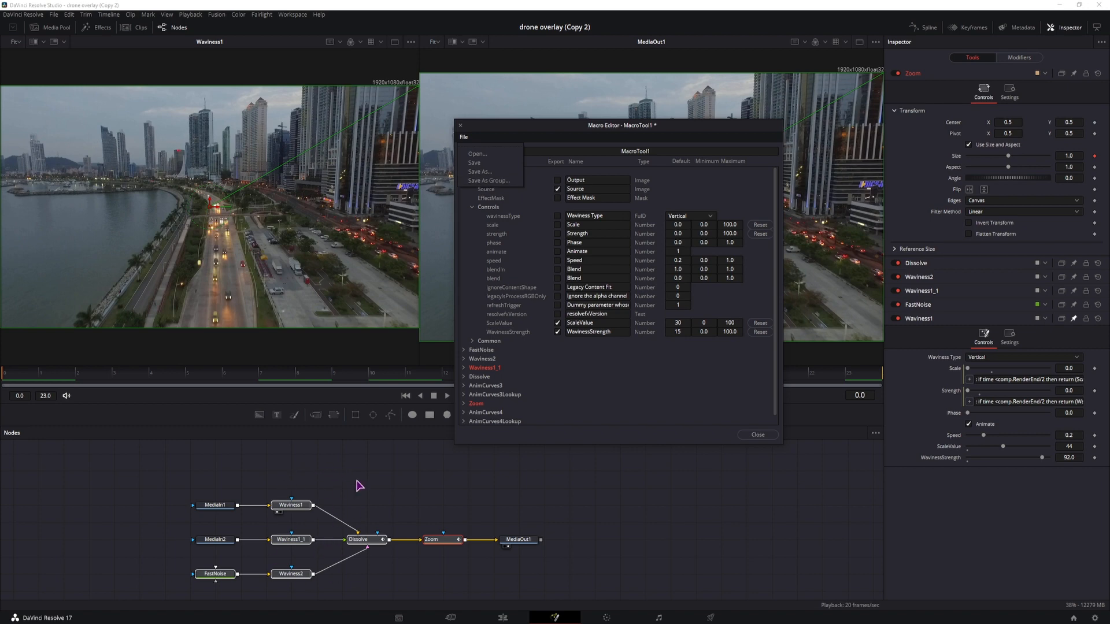
click(508, 182)
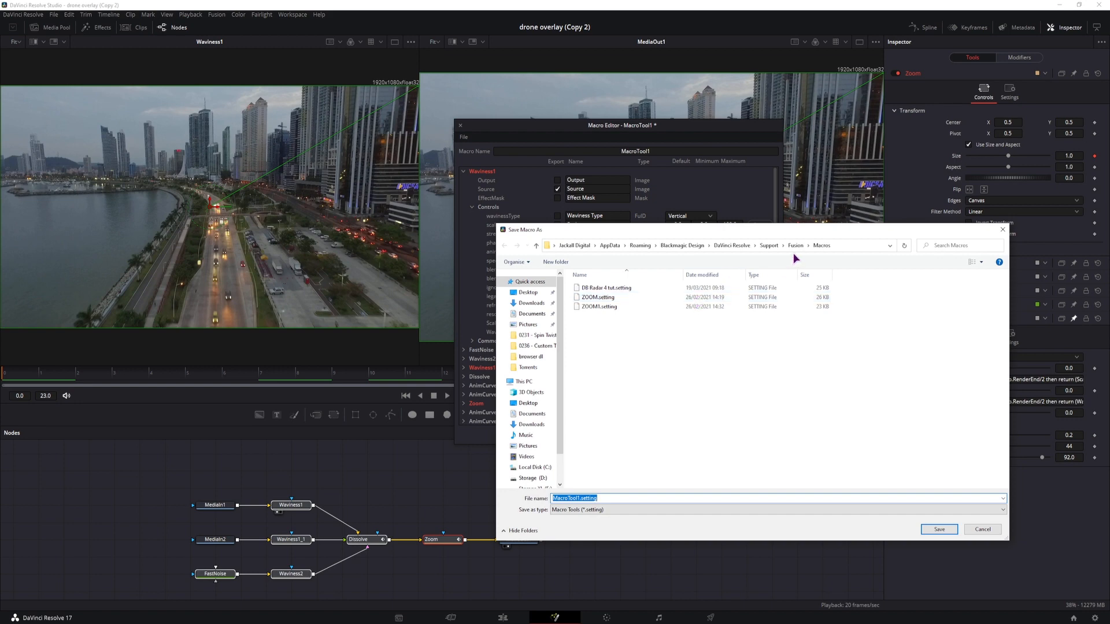
click(798, 247)
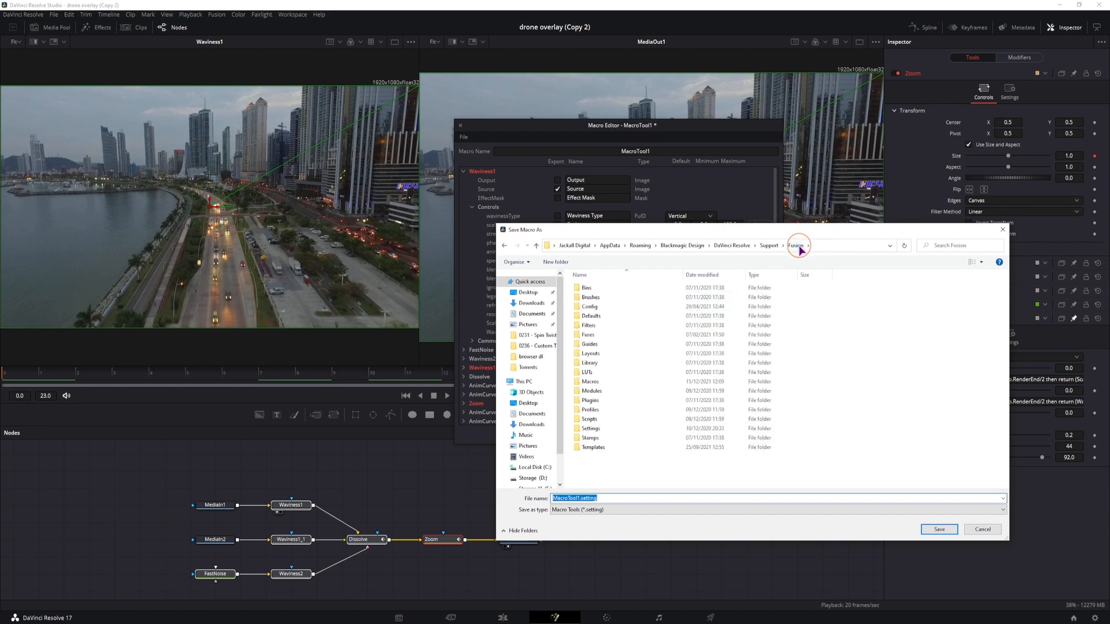
double_click(595, 446)
double_click(586, 288)
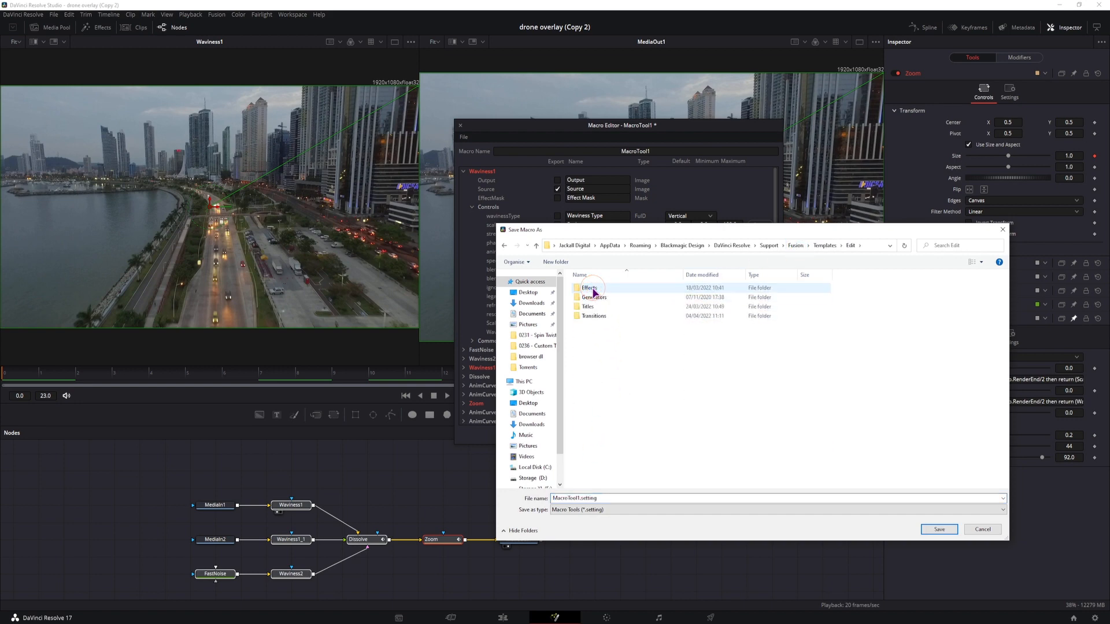
double_click(592, 318)
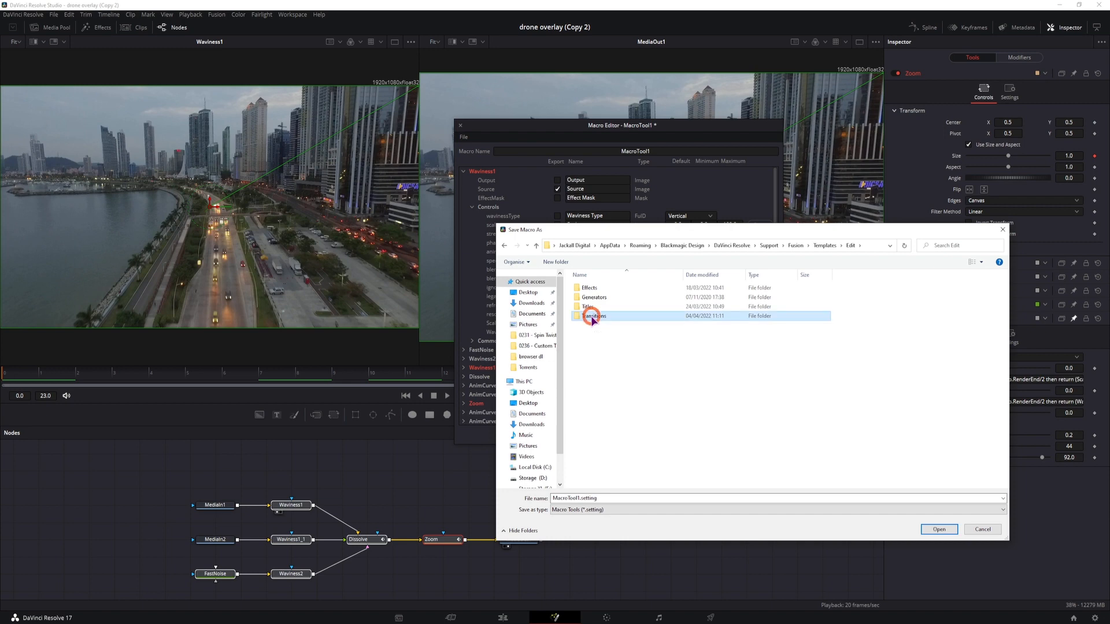
scroll(604, 344, down, 9)
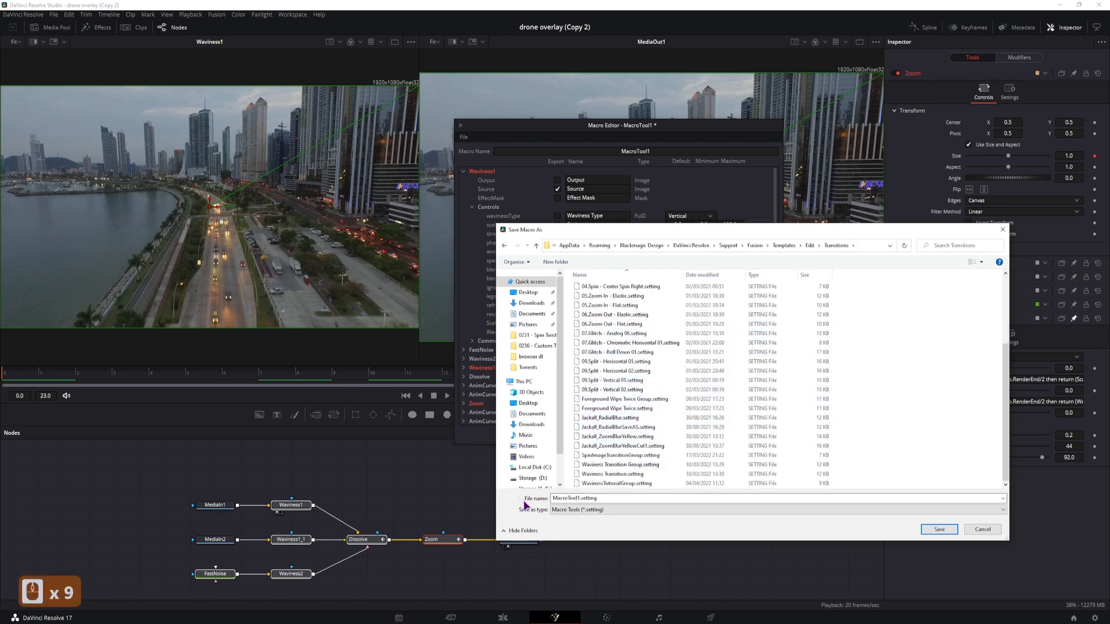
click(581, 498)
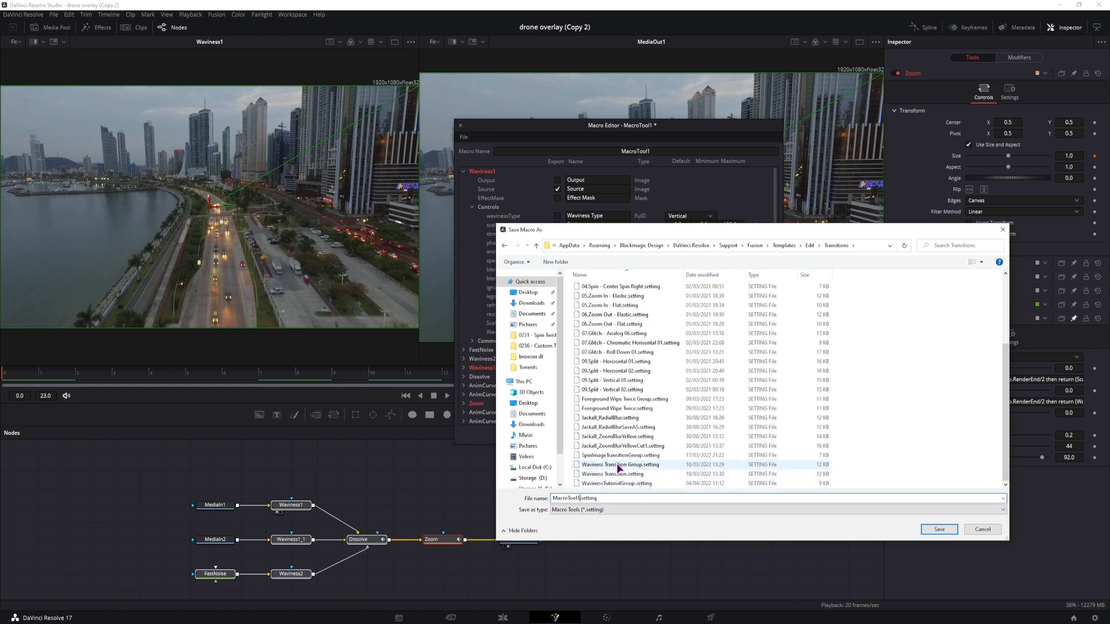
- Pick WavinessTutorialGroup.setting as the file name, cancel the save, and close the Macro Editor without saving changes
click(624, 488)
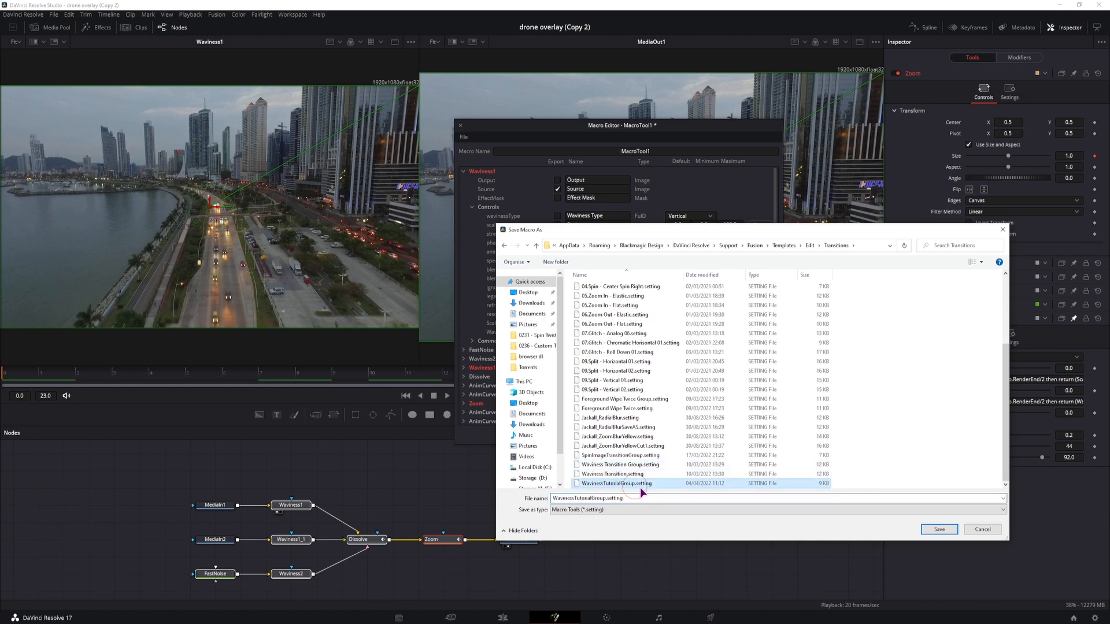
click(983, 530)
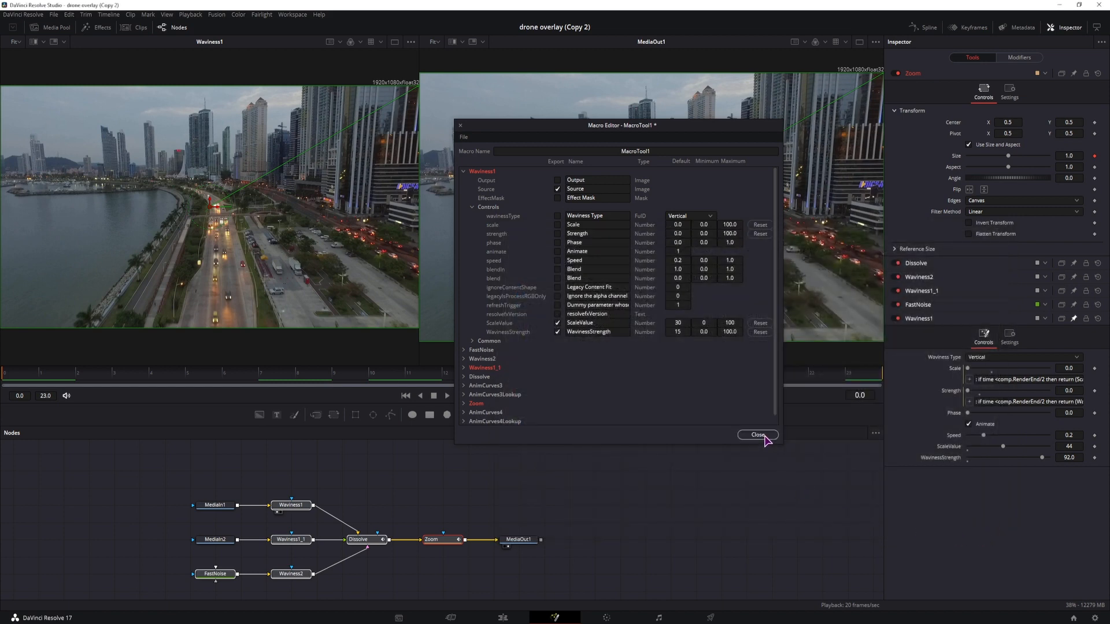
click(758, 435)
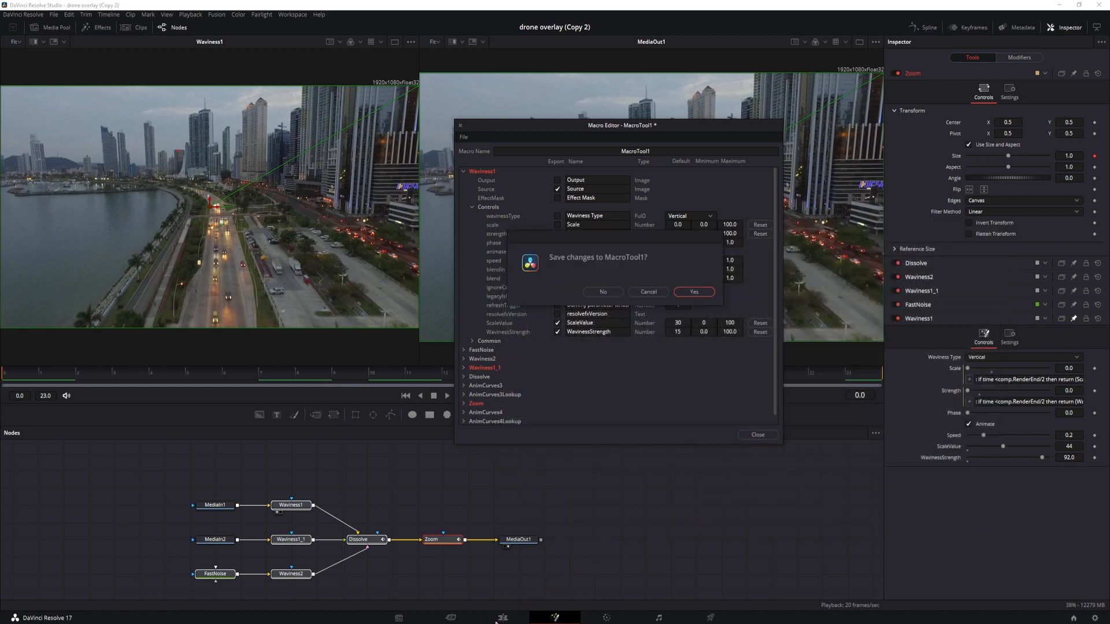
click(603, 292)
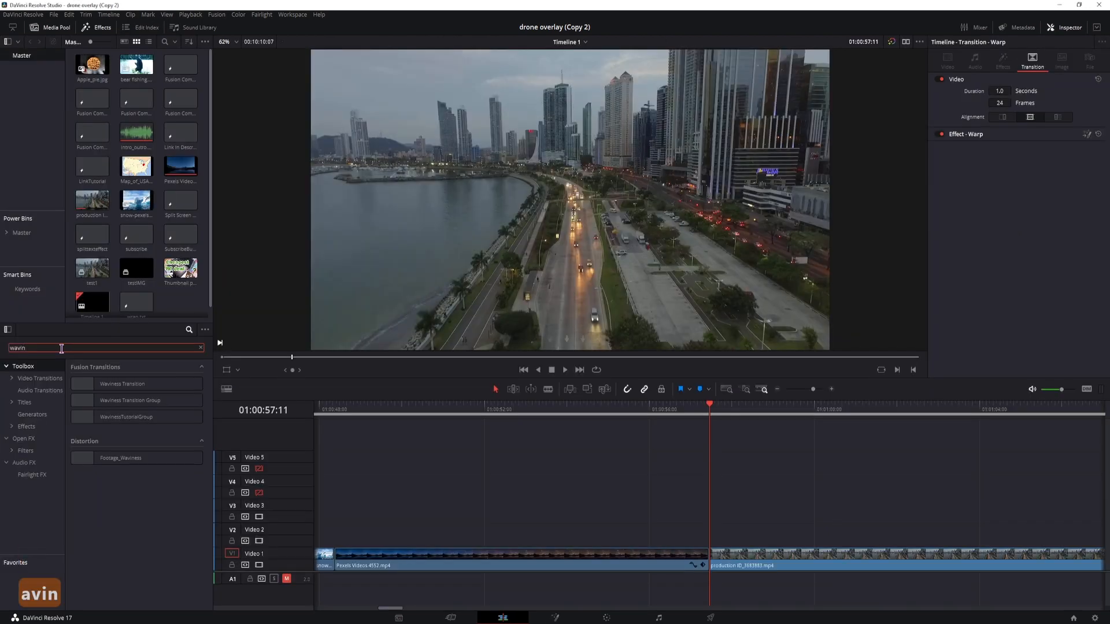
- Apply the WavinessTutorialGroup transition to the cut between the starry-sky and city clips, preview it and reveal its effect controls
drag(93, 416, 704, 565)
click(681, 415)
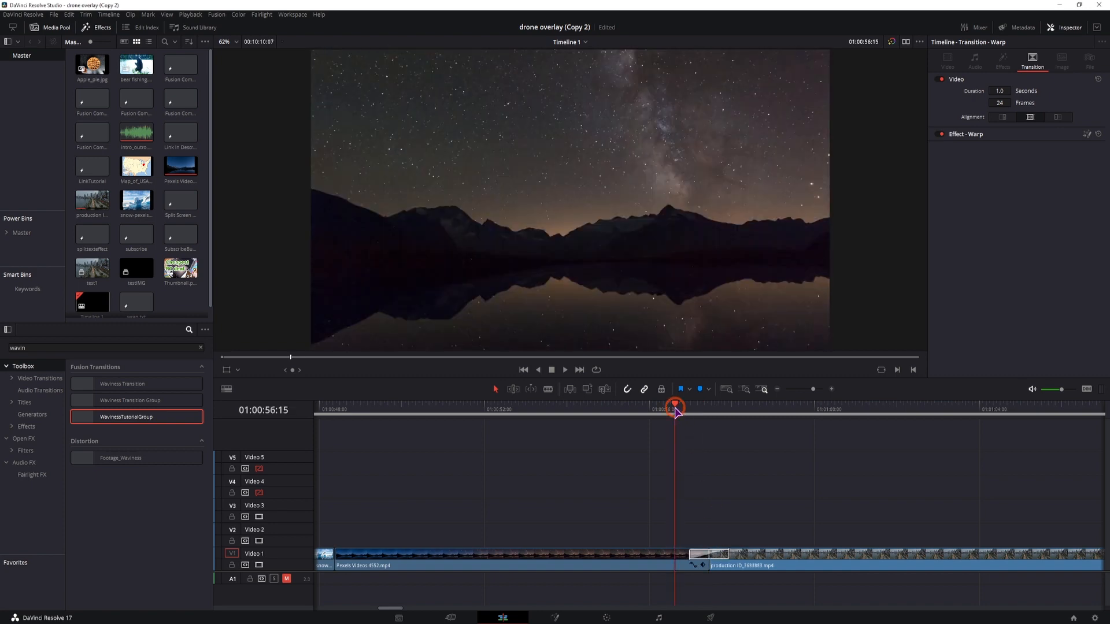
key(space)
click(698, 414)
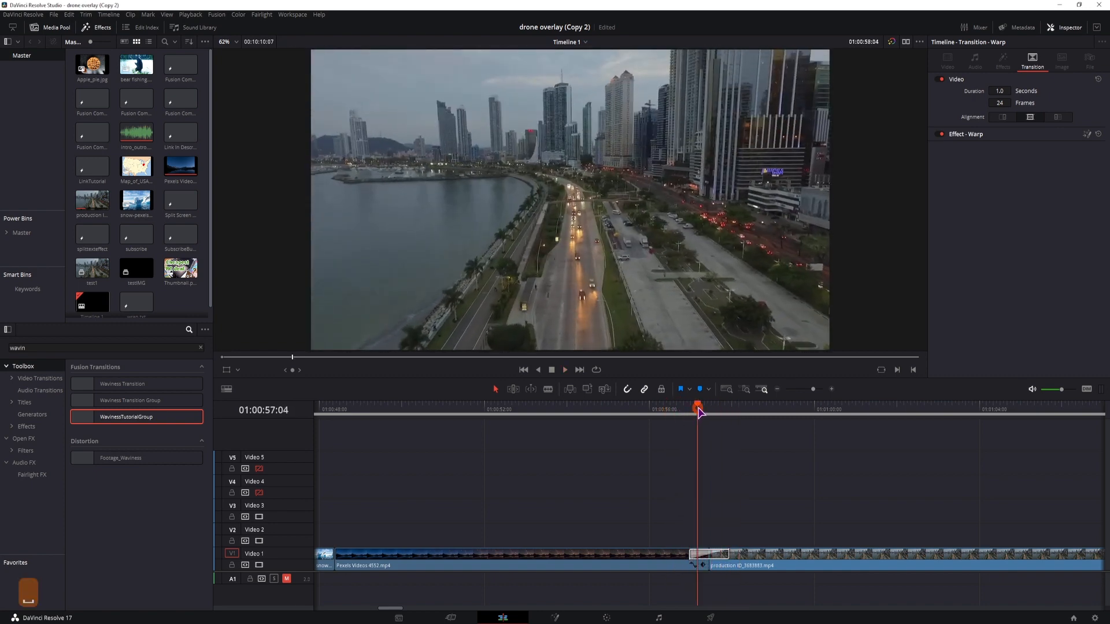
click(705, 554)
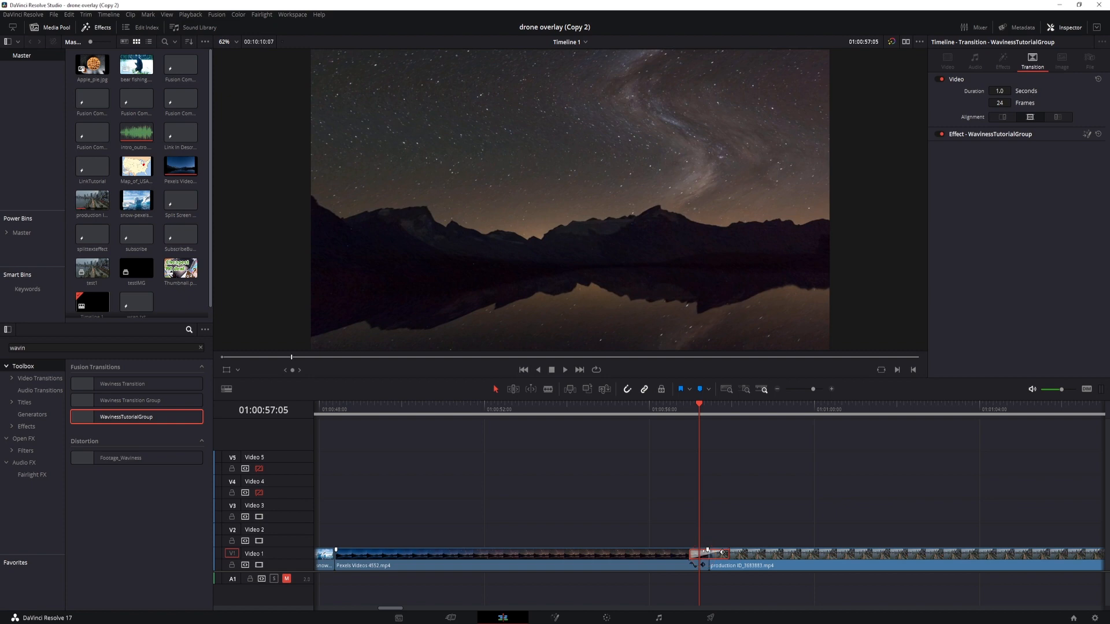
click(1020, 136)
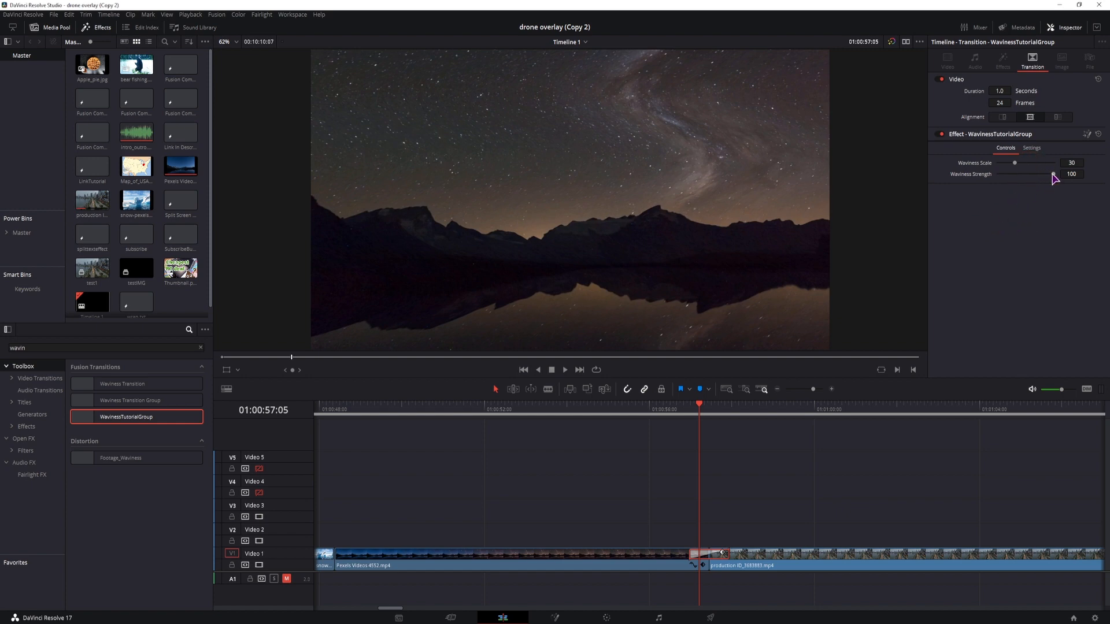
- Set the transition's Waviness Strength to 15 and play through the cut
drag(1053, 176, 1006, 179)
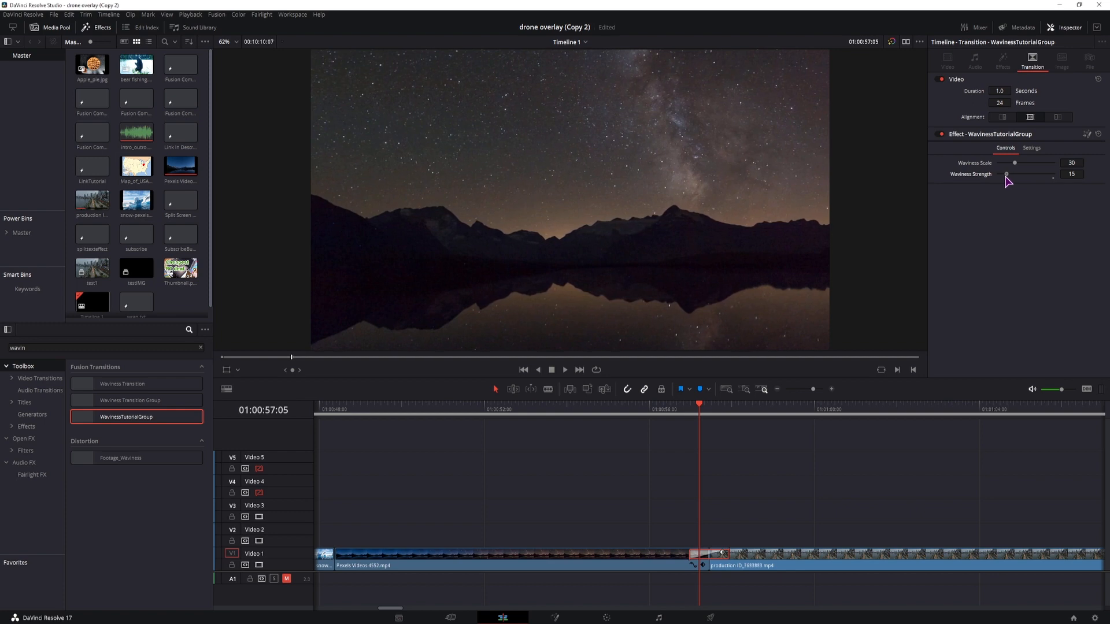
key(space)
key(space)
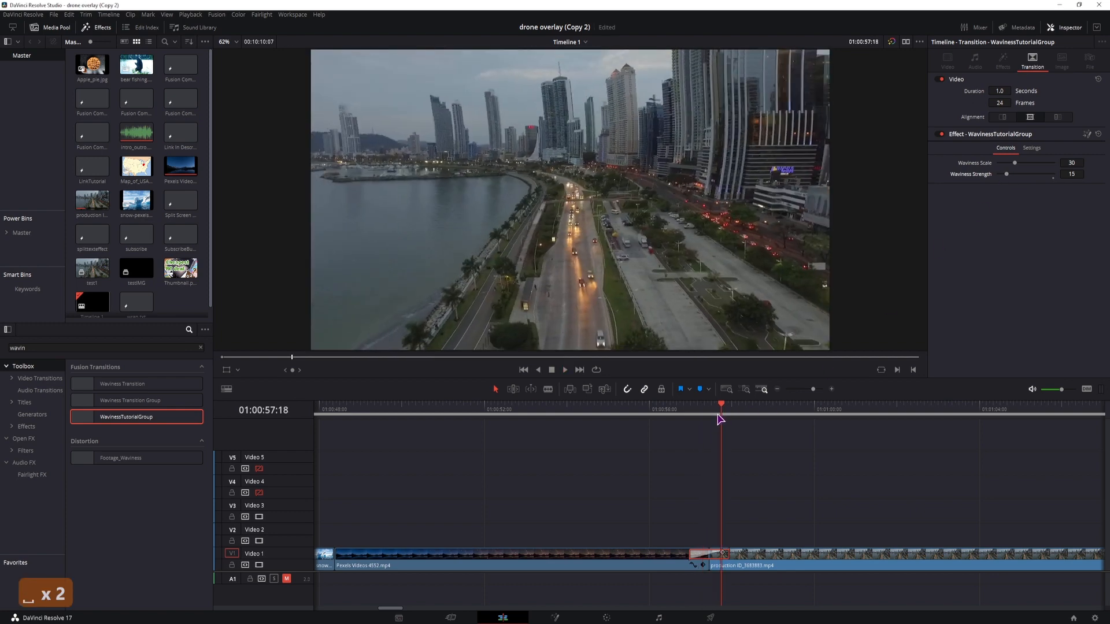
- Set the transition's Waviness Strength to 100 and Waviness Scale to 30, and play through the cut again
click(710, 408)
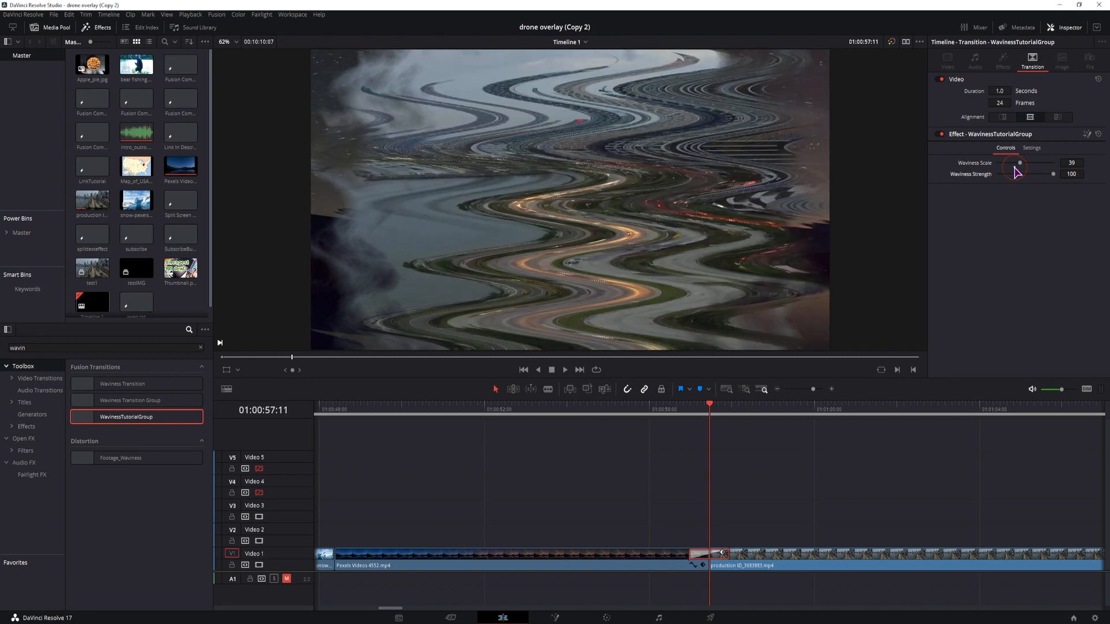
drag(1019, 162, 1014, 163)
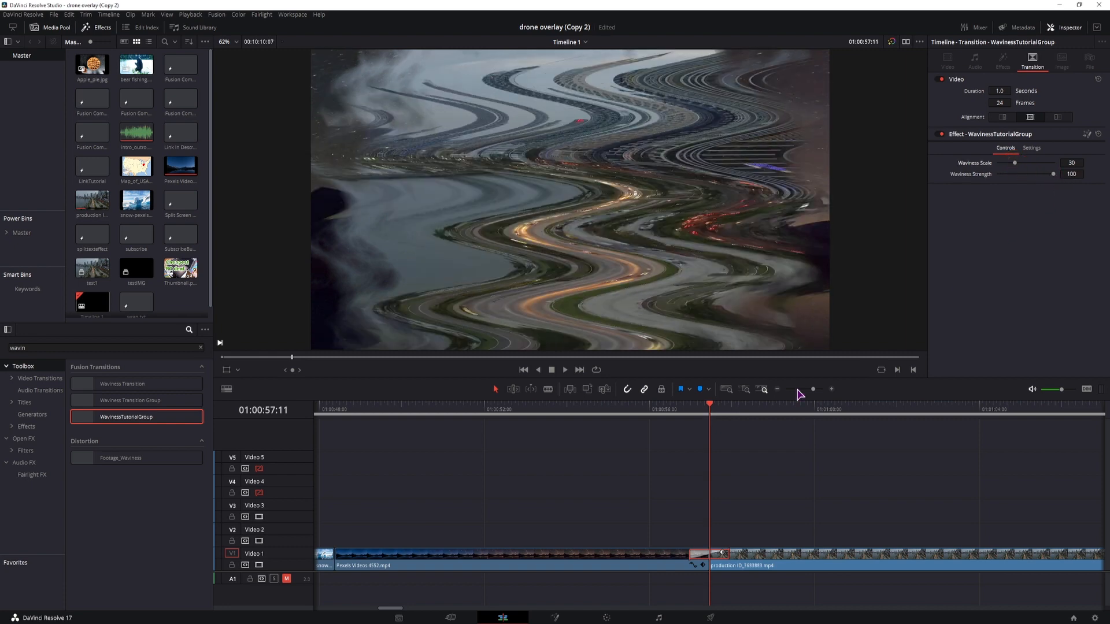
click(697, 408)
key(space)
key(space)
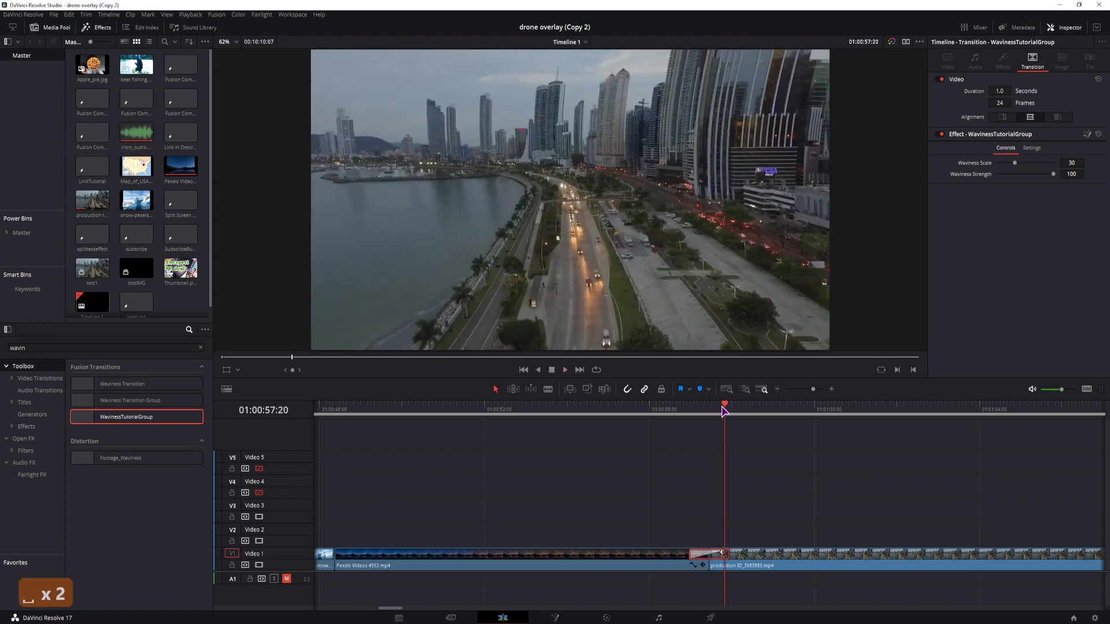
- Park the playhead at 01:00:57:05 within the transition and open WavinessTutorialGroup in the Fusion page
click(699, 409)
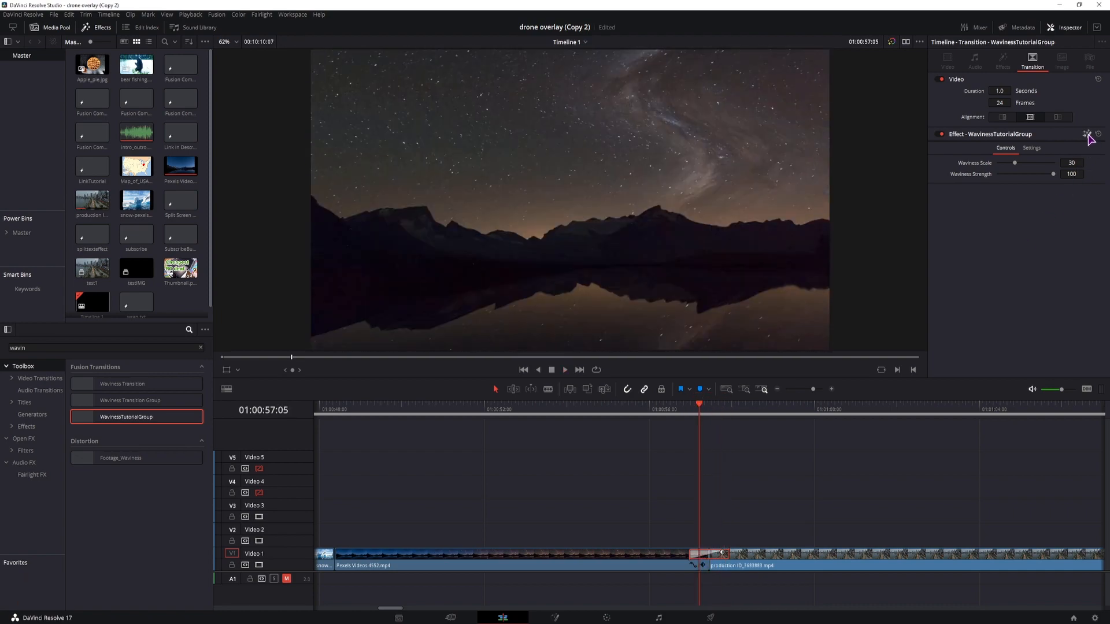
right_click(699, 555)
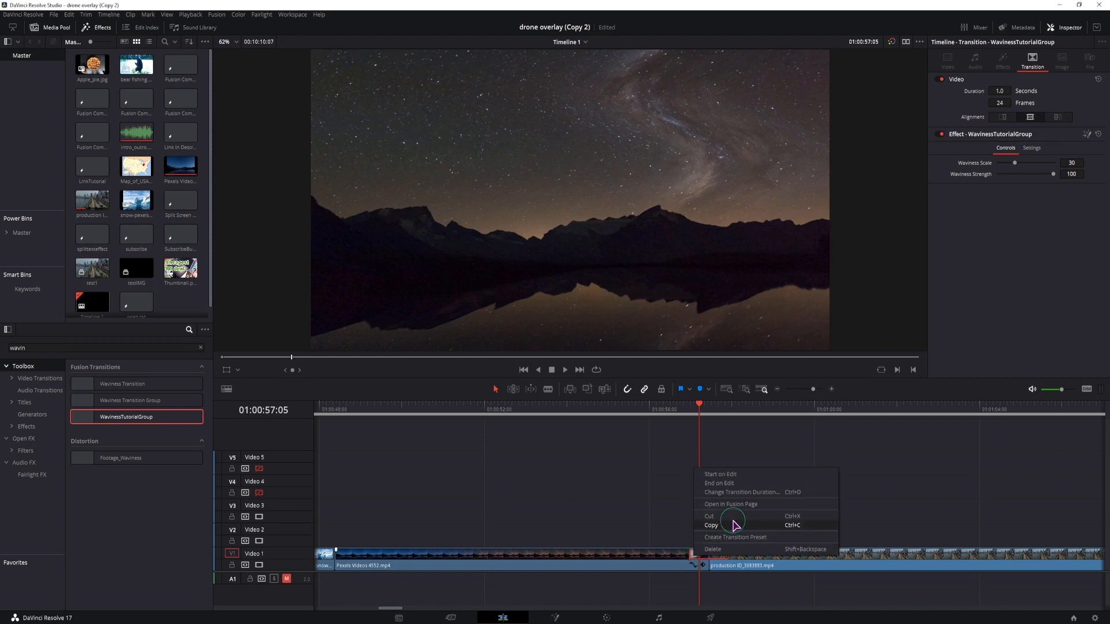
click(1087, 136)
click(1086, 137)
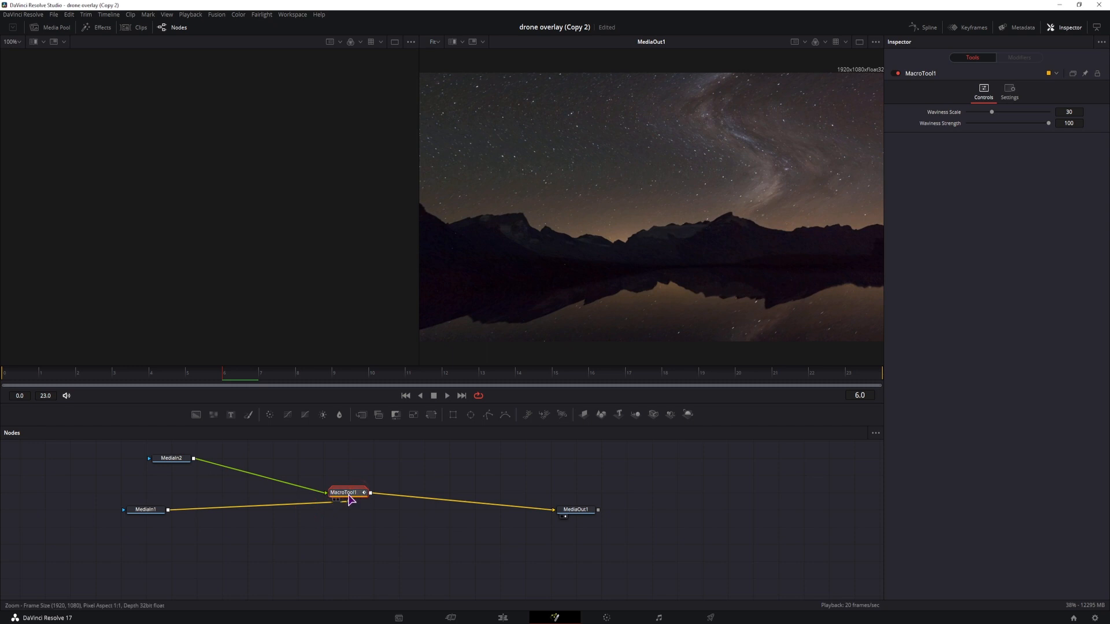
- Expand MacroTool1 to view its inner nodes, line the group up with MediaIn1 and MediaOut1, and collapse it again
click(362, 493)
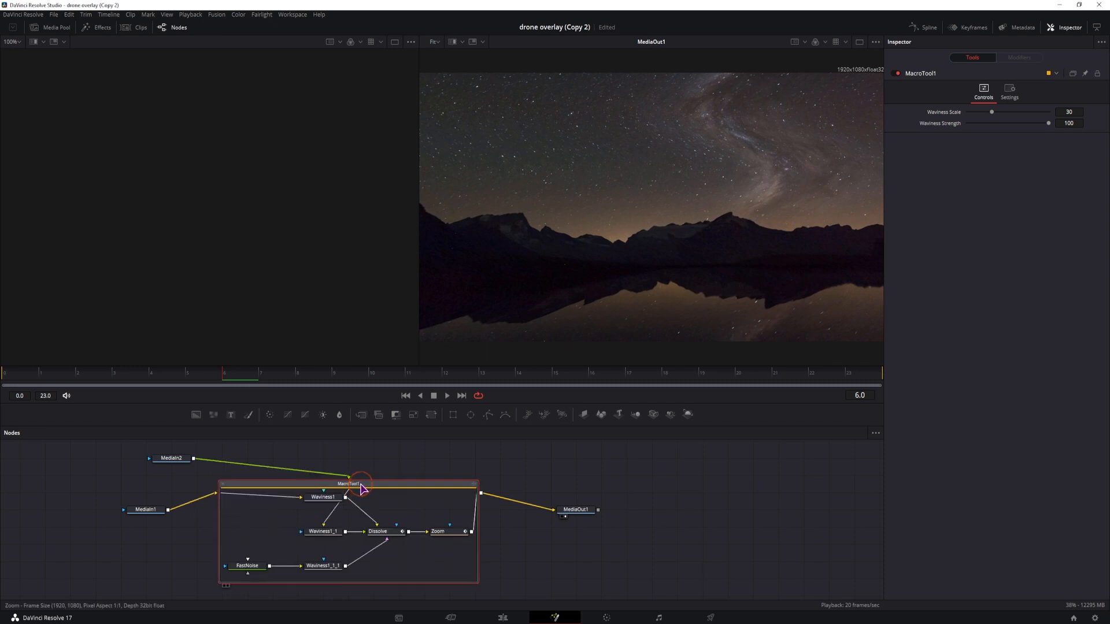
drag(362, 489, 360, 505)
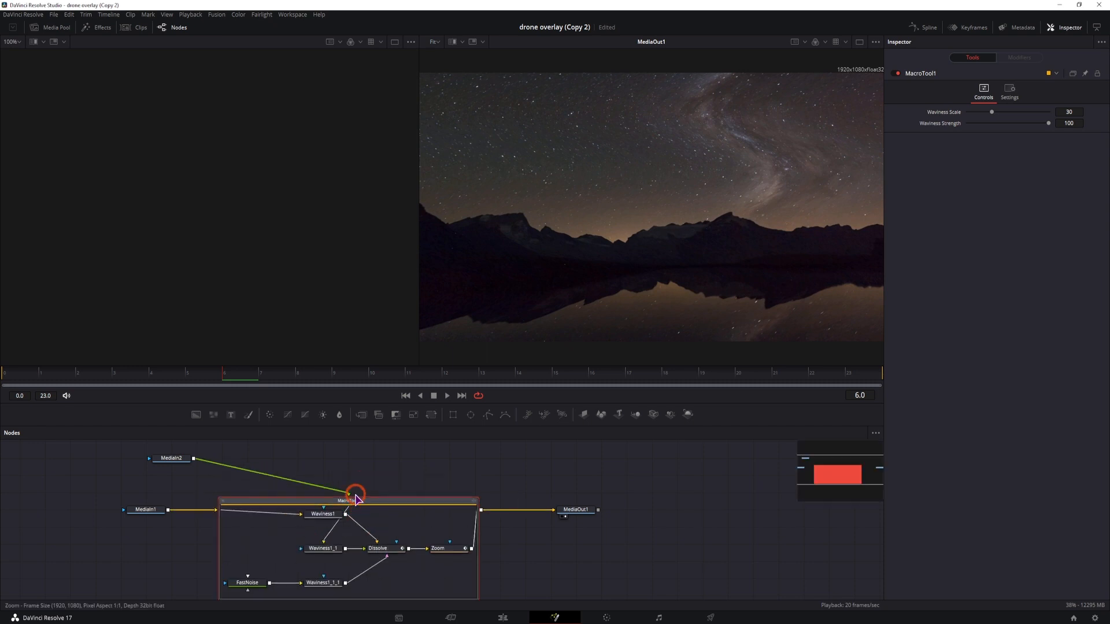
click(564, 512)
drag(287, 475, 284, 448)
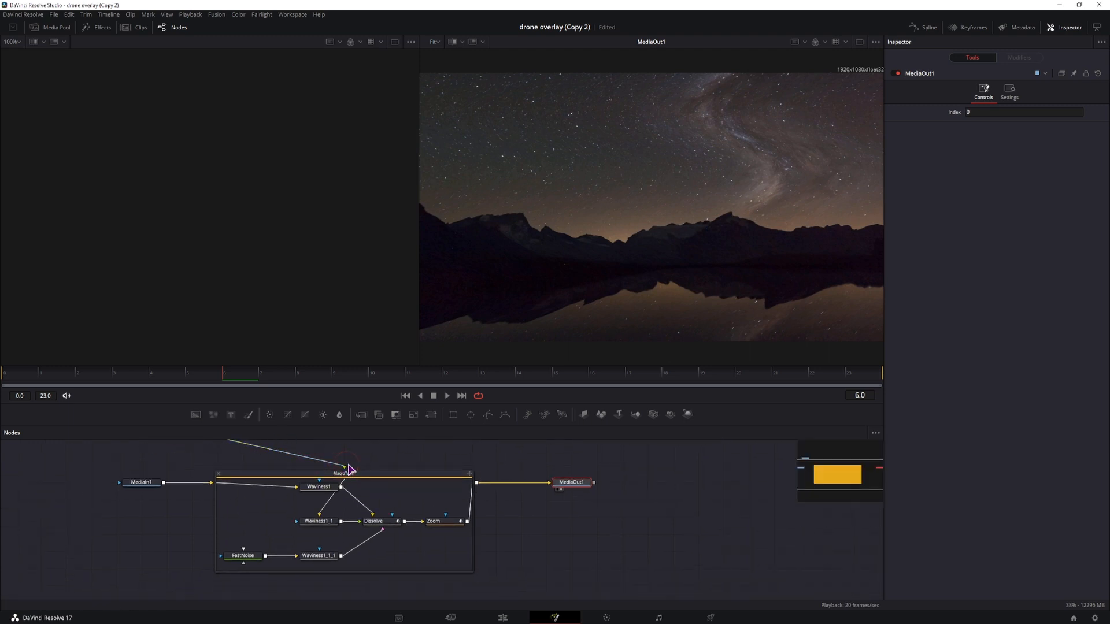
drag(348, 477, 352, 504)
click(226, 504)
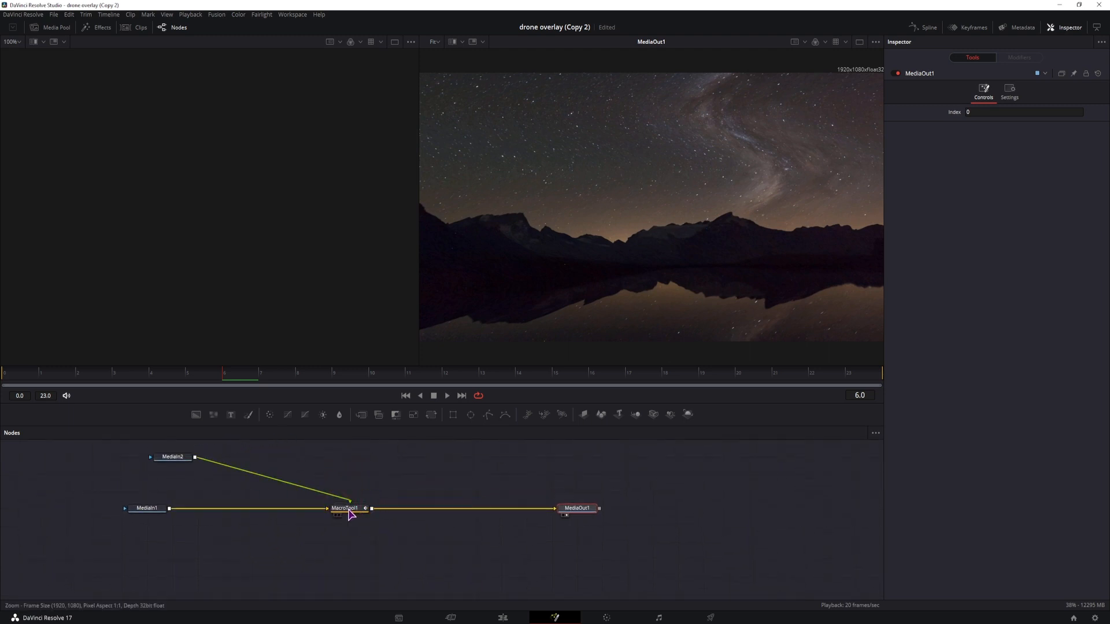
- Move MediaIn1 and MediaIn2 close to MacroTool1 and add two duplicate MediaIn nodes beside them
click(346, 511)
click(347, 513)
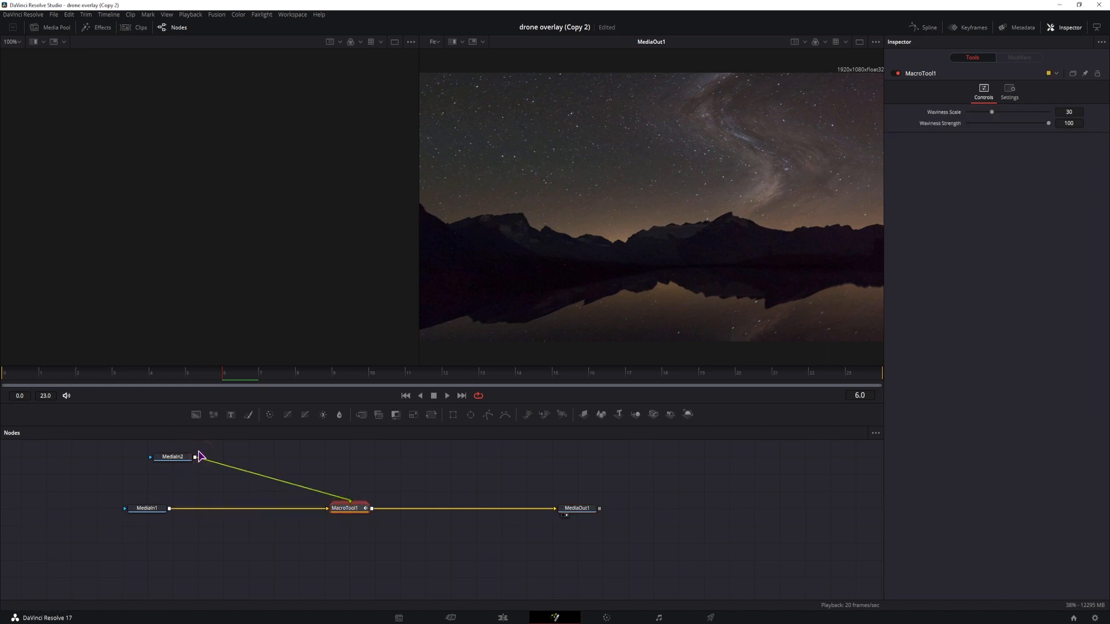
drag(174, 458, 298, 459)
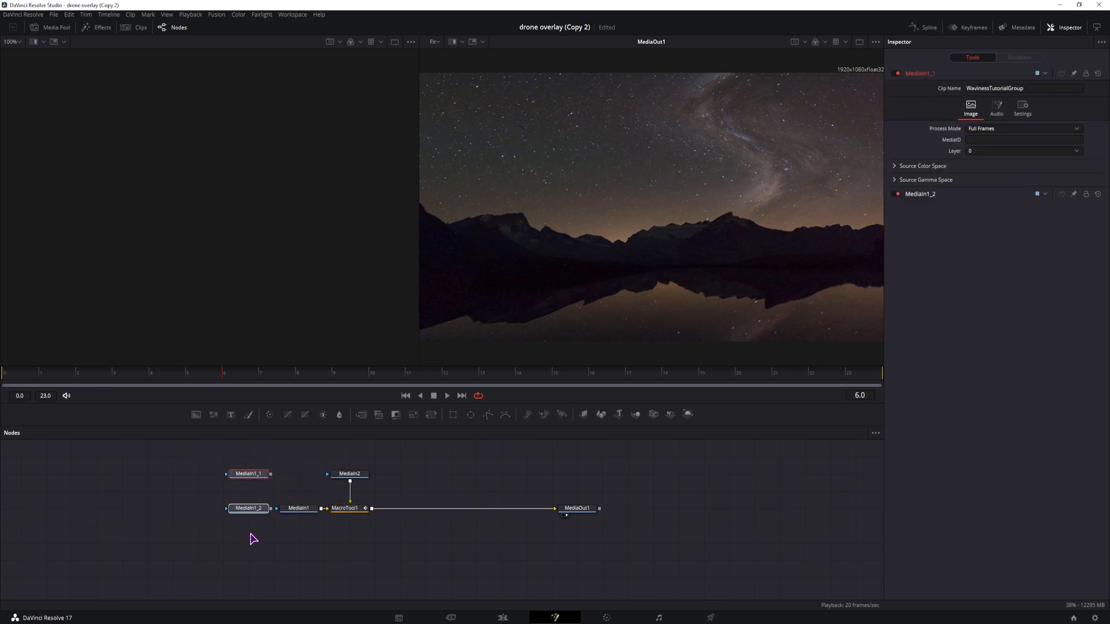
drag(362, 457, 165, 460)
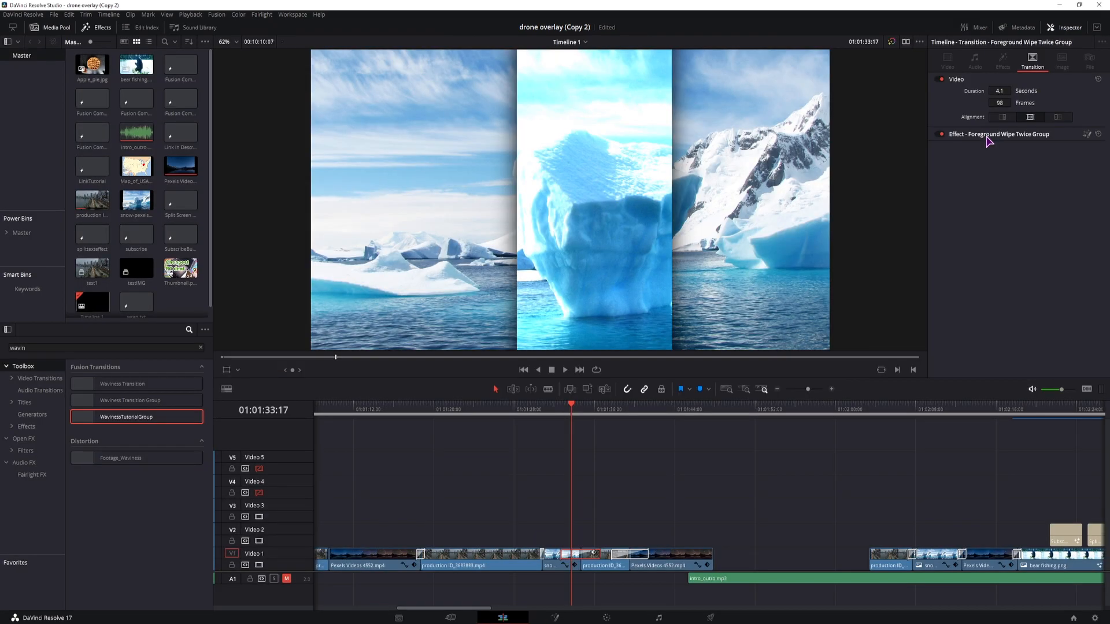
- Check the effect section of the 98-frame Foreground Wipe Twice Group transition on the Edit page for controls
click(986, 136)
click(986, 136)
click(997, 172)
click(1002, 135)
click(1002, 135)
click(1002, 137)
click(1002, 137)
- Check the effect section of the 12-frame Foreground Wipe Twice Group transition at the start of the snow clip
click(544, 419)
alt+scroll(543, 419, up, 5)
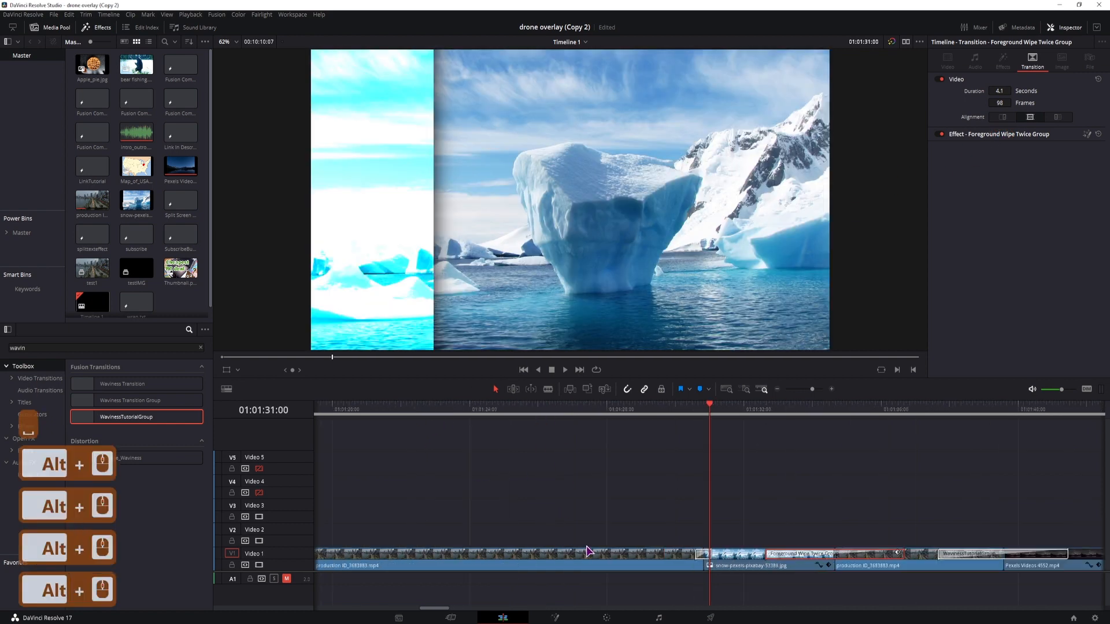
click(690, 559)
click(1006, 133)
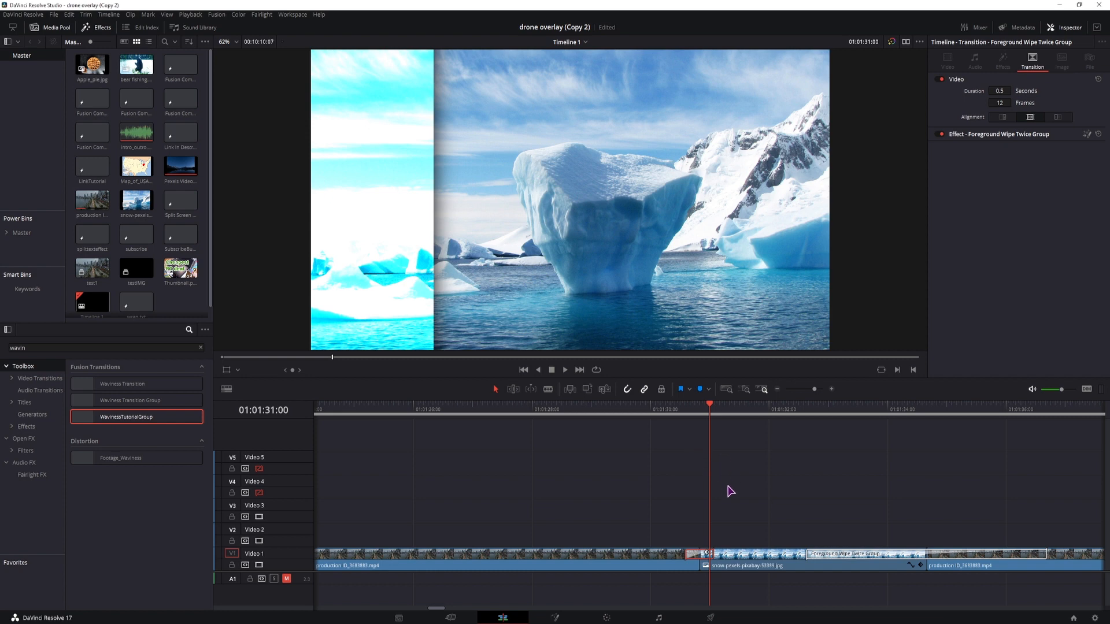
- Search the effects for "twice", apply Foreground Wipe Twice Group to the cut before the Pexels night clip, and play it
click(117, 348)
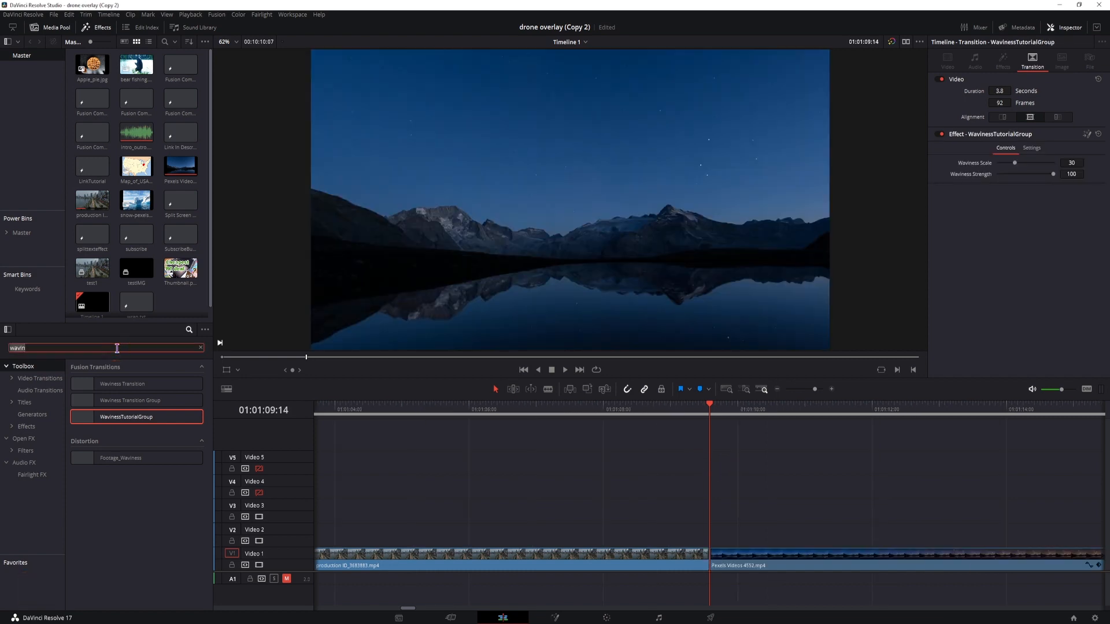
text(twice)
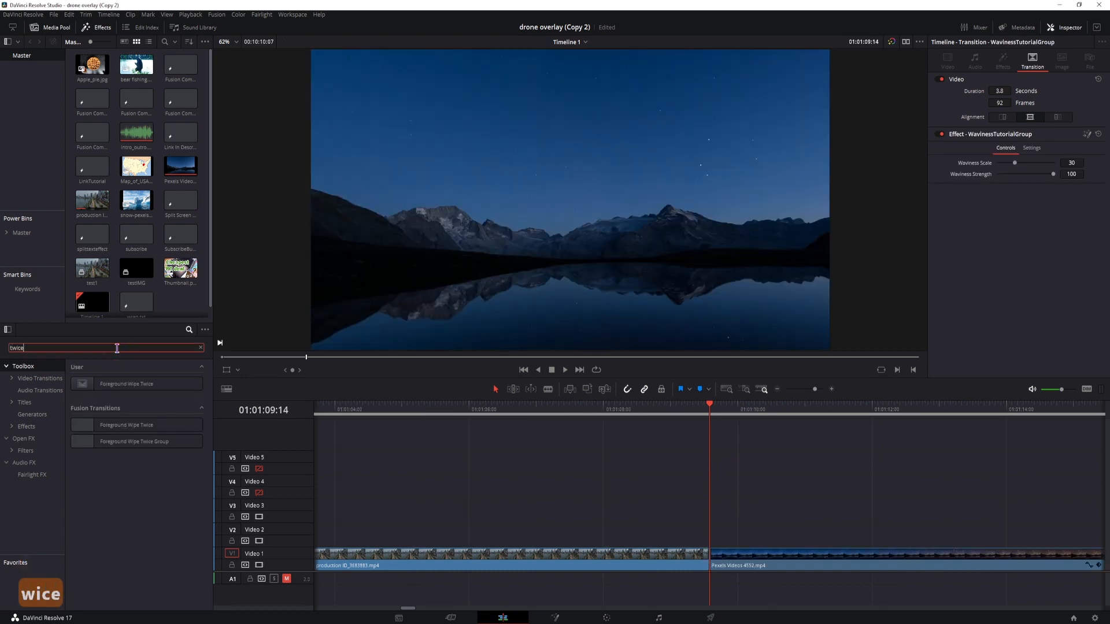
double_click(124, 441)
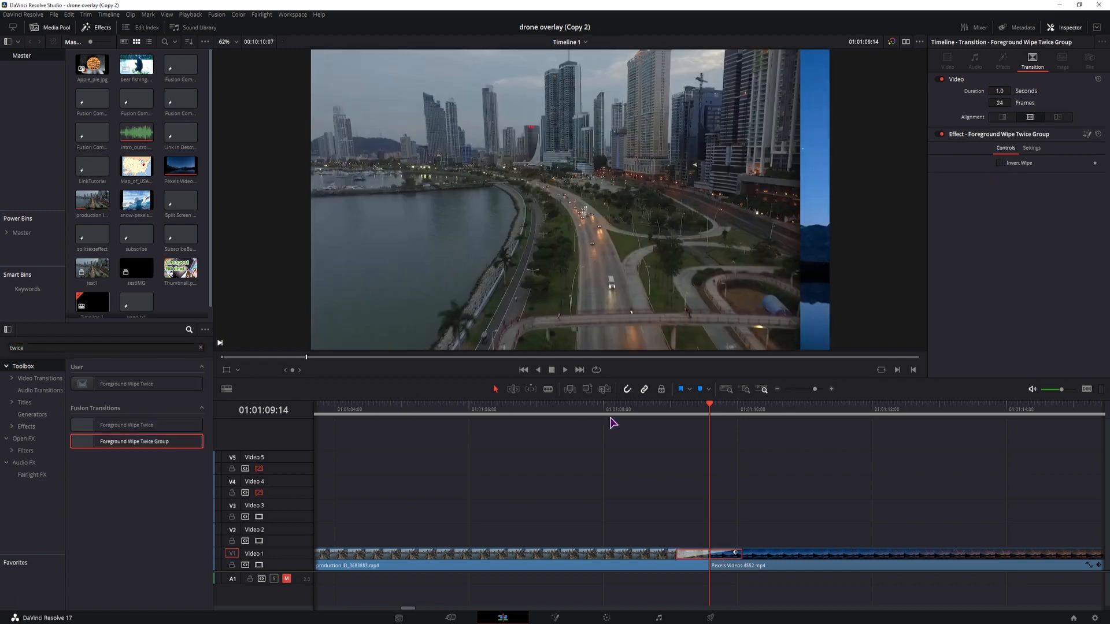
click(693, 411)
key(space)
key(space)
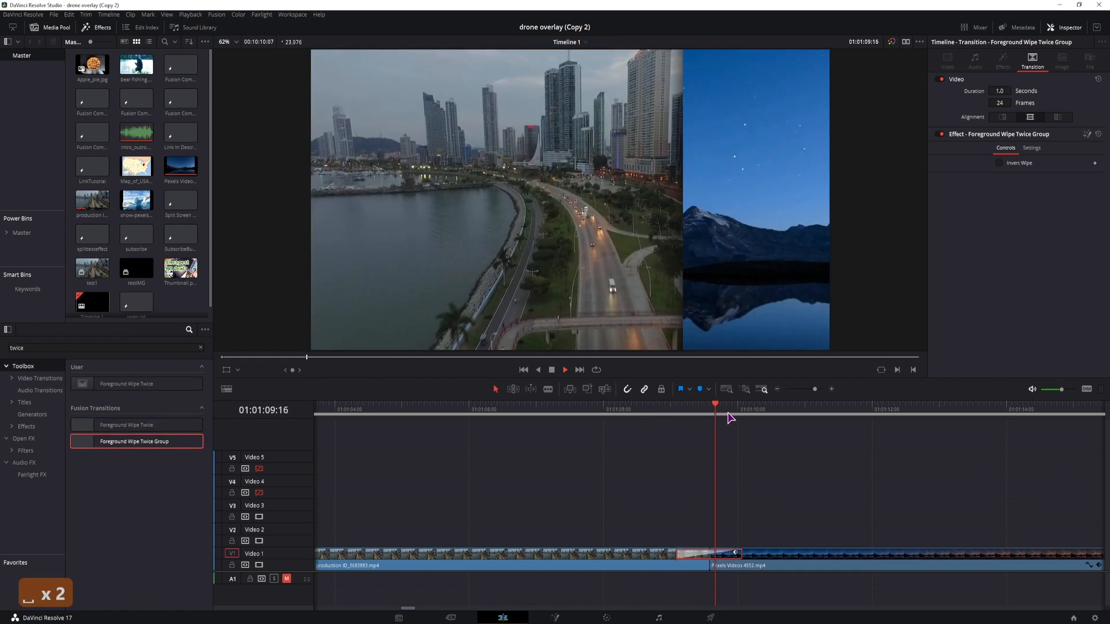
- Try Invert Wipe on the Foreground Wipe Twice Group transition and preview the wipe across the cut
click(1000, 165)
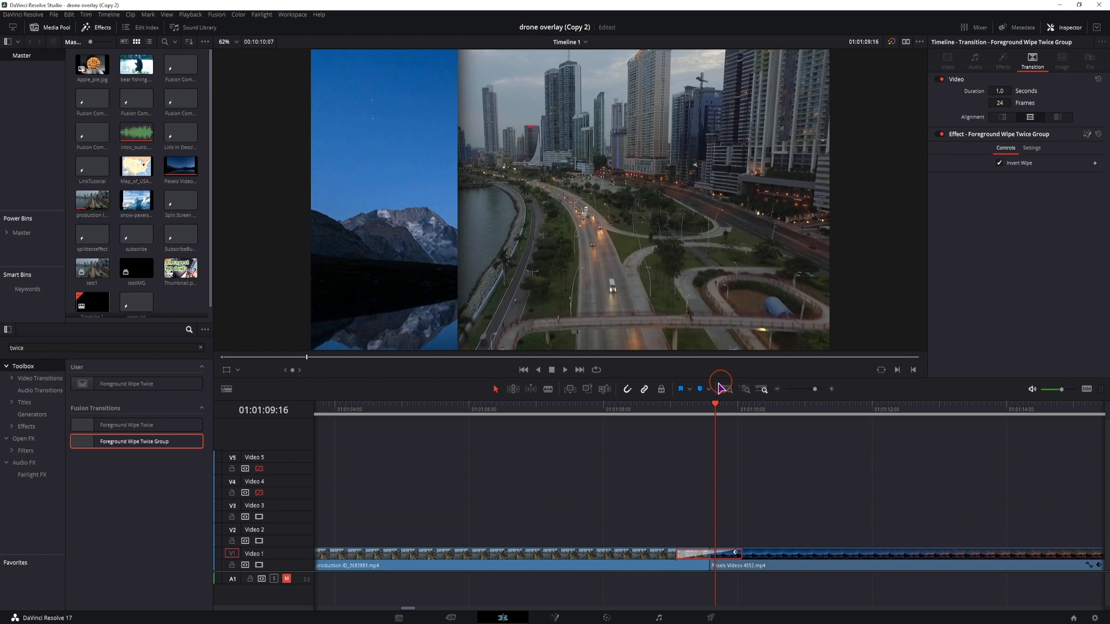
click(666, 409)
key(space)
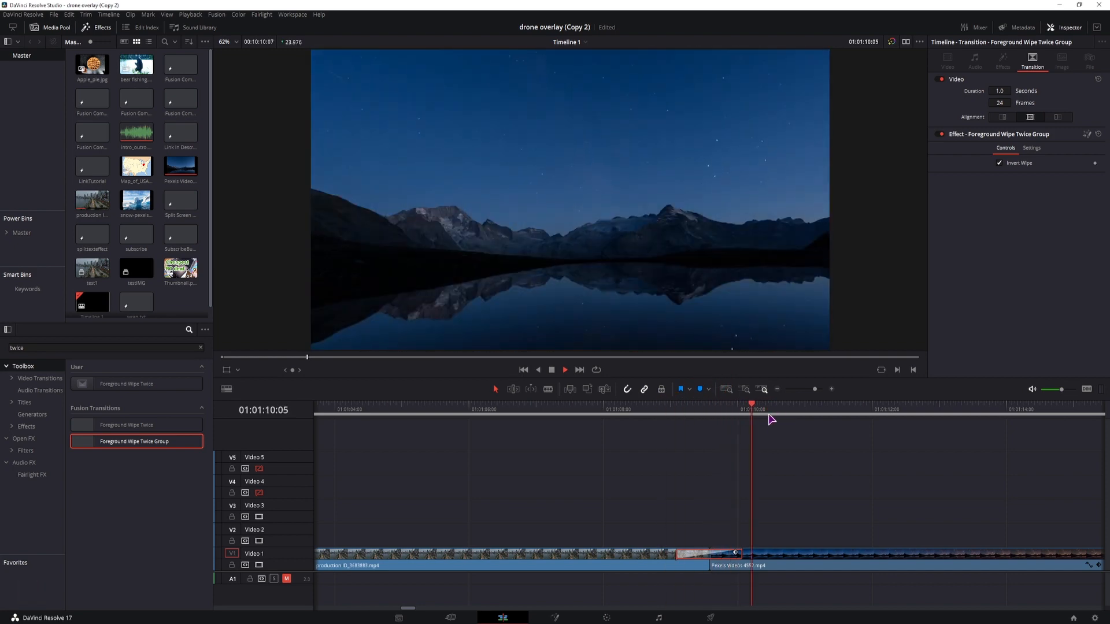
click(629, 409)
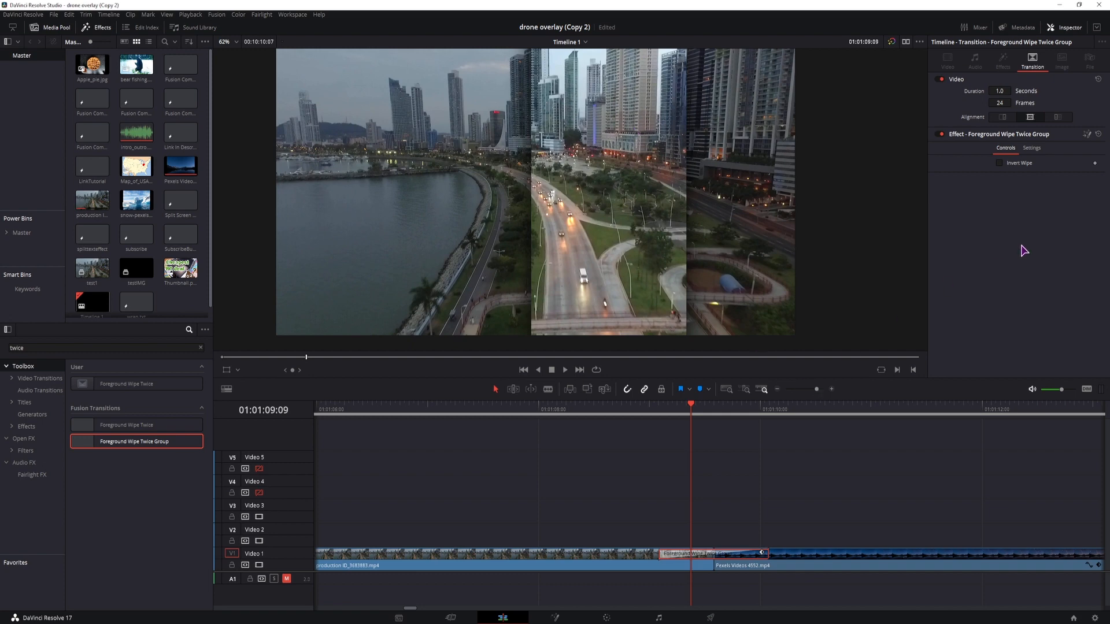
mouse_move(705, 410)
mouse_down()
mouse_move(730, 411)
mouse_move(700, 410)
mouse_up()
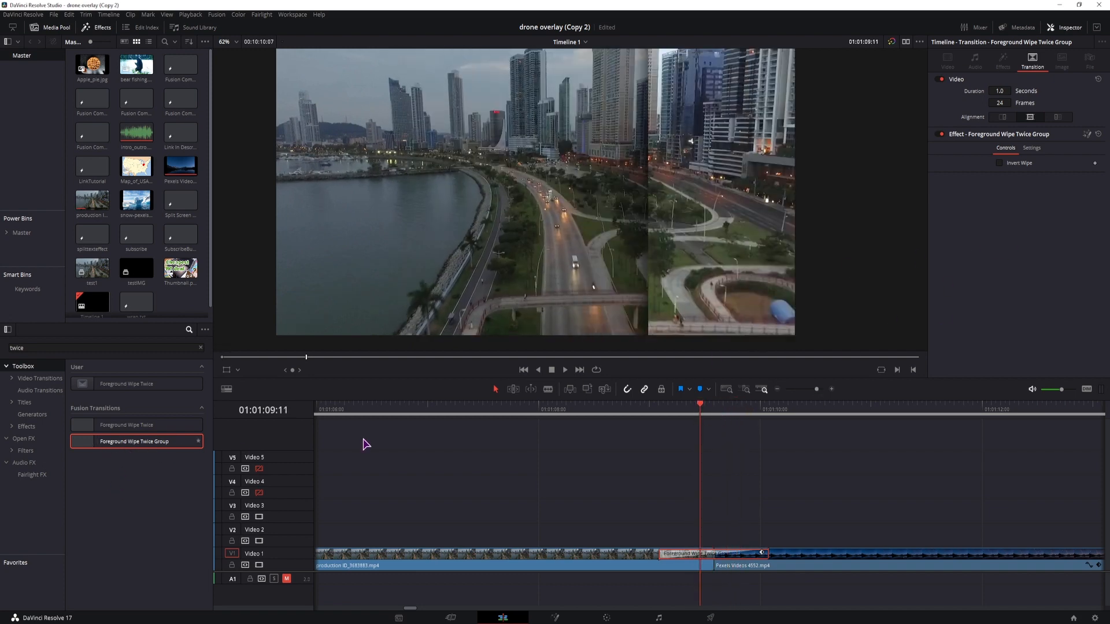
- Open the transition in Fusion, move MacroTool1 and MediaOut1 away from the MediaIn nodes, and expand the group
click(1086, 135)
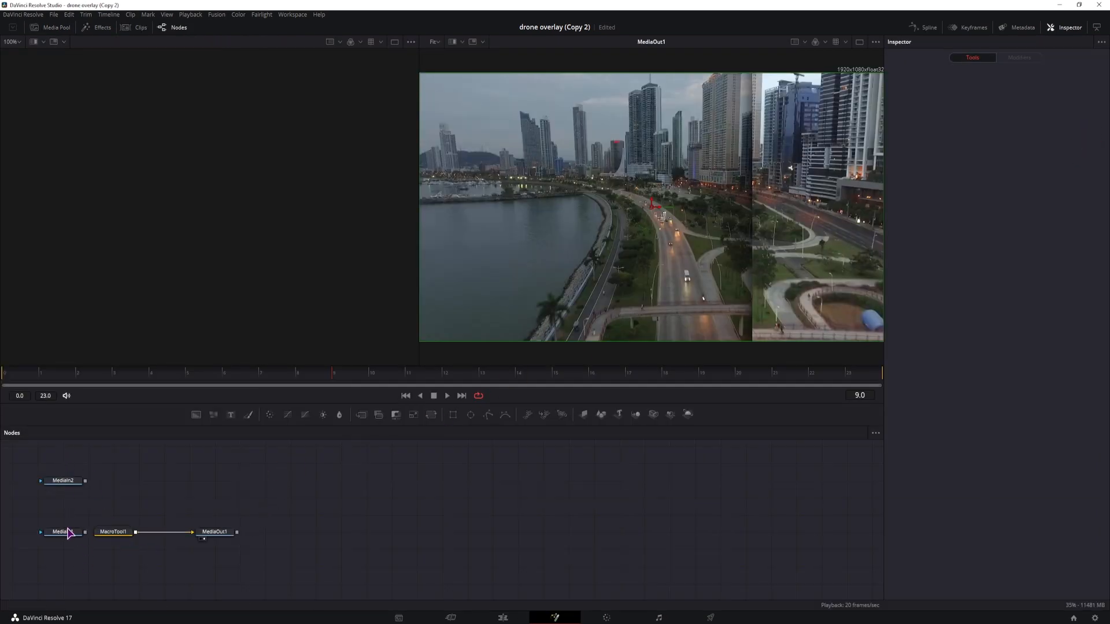
drag(230, 537, 421, 542)
click(119, 532)
drag(120, 532, 269, 535)
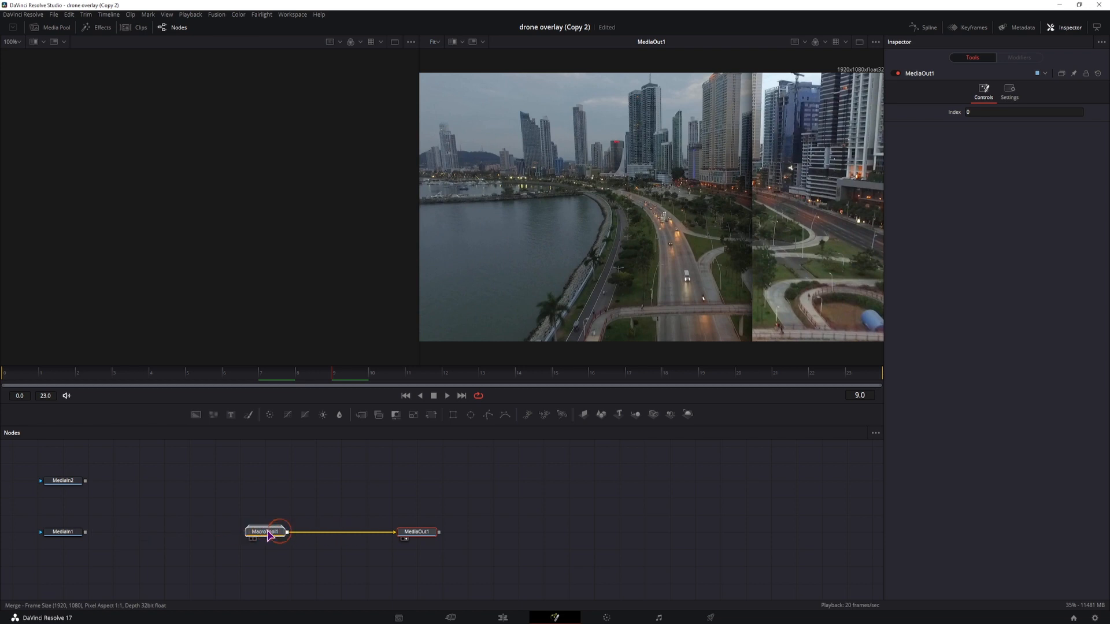
double_click(268, 534)
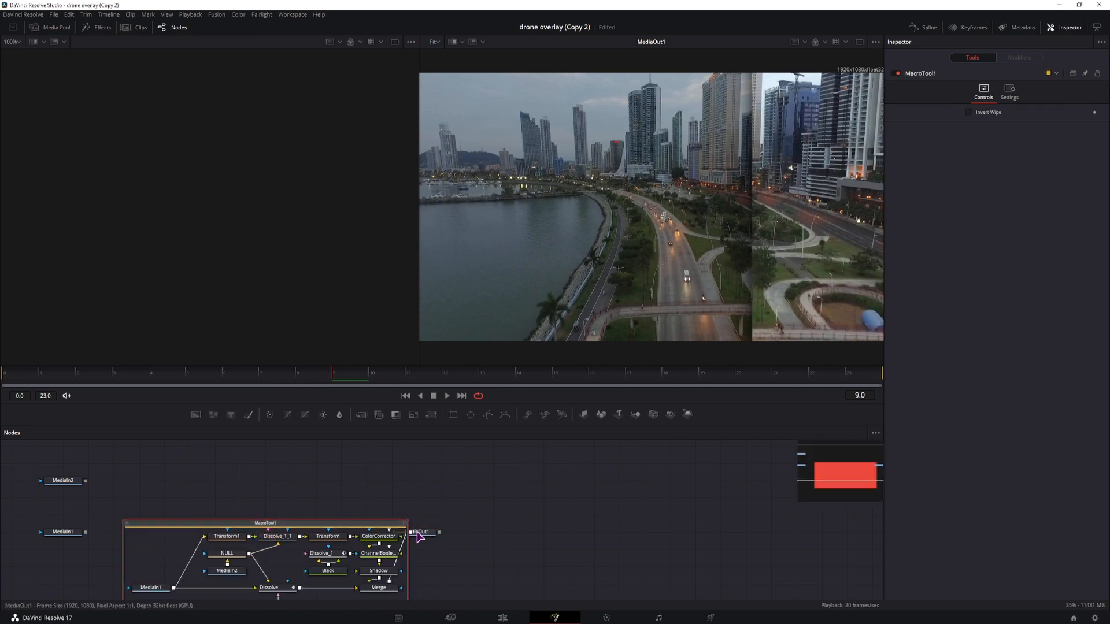
drag(422, 535, 523, 535)
drag(431, 567, 453, 513)
- Check MediaIn1 and MediaIn2 inside the group, and delete the unconnected MediaIn1 and MediaIn2 outside it
click(162, 534)
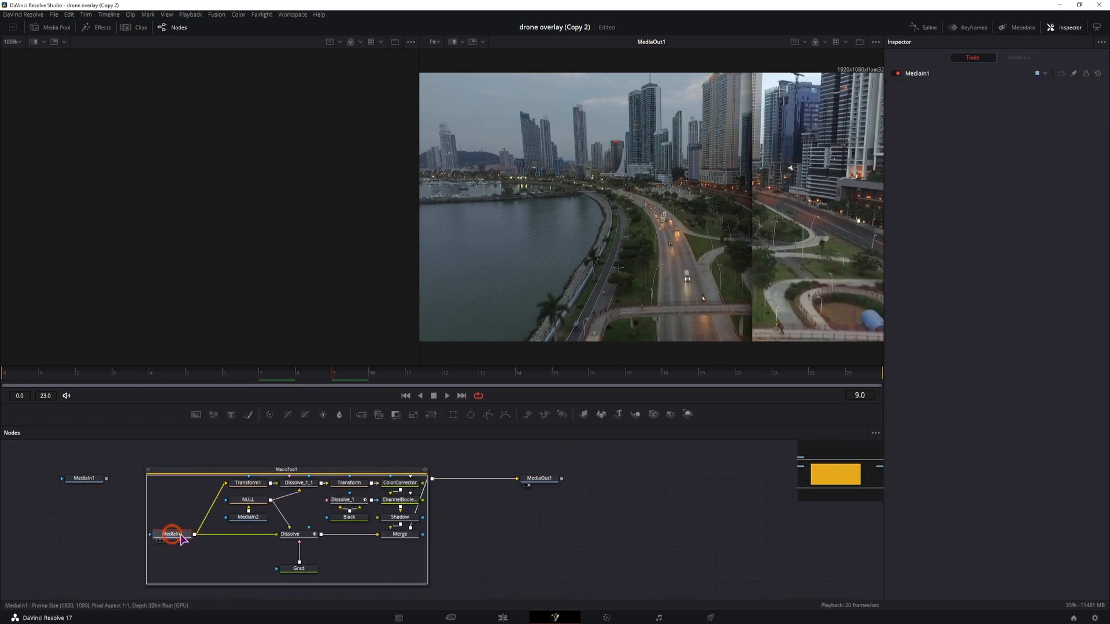
click(248, 516)
drag(209, 465, 220, 527)
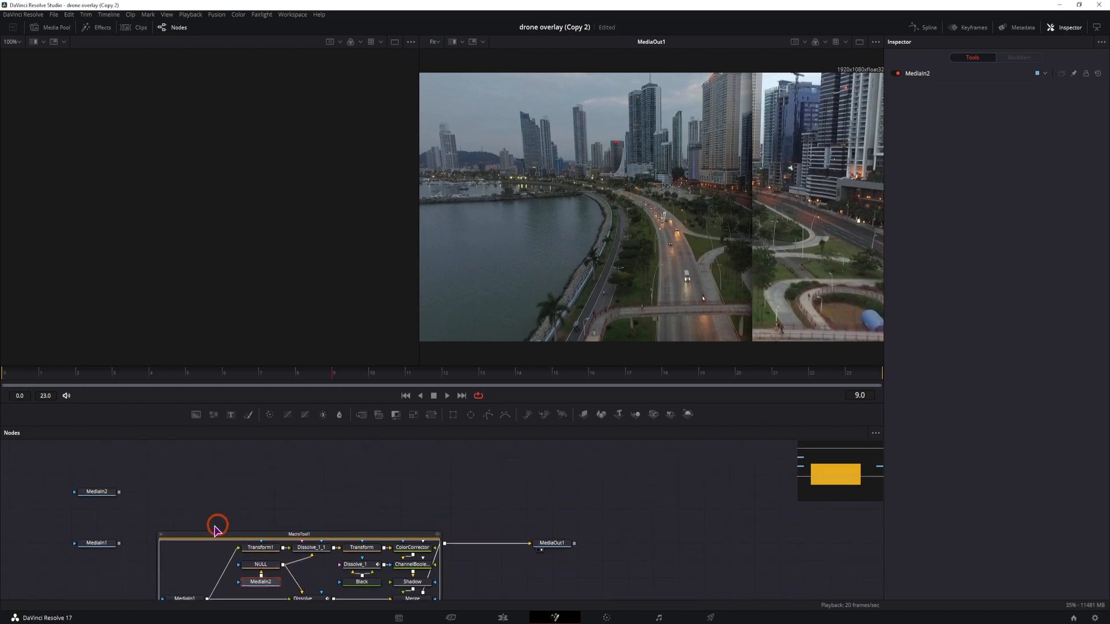
drag(131, 575, 93, 471)
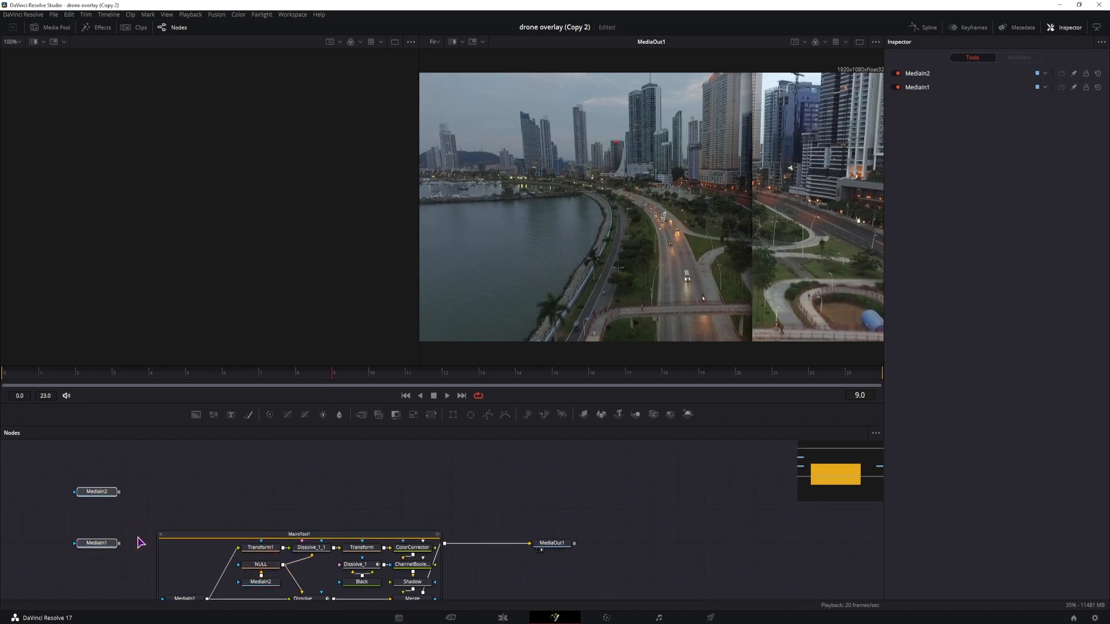
key(BackSpace)
drag(129, 523, 138, 464)
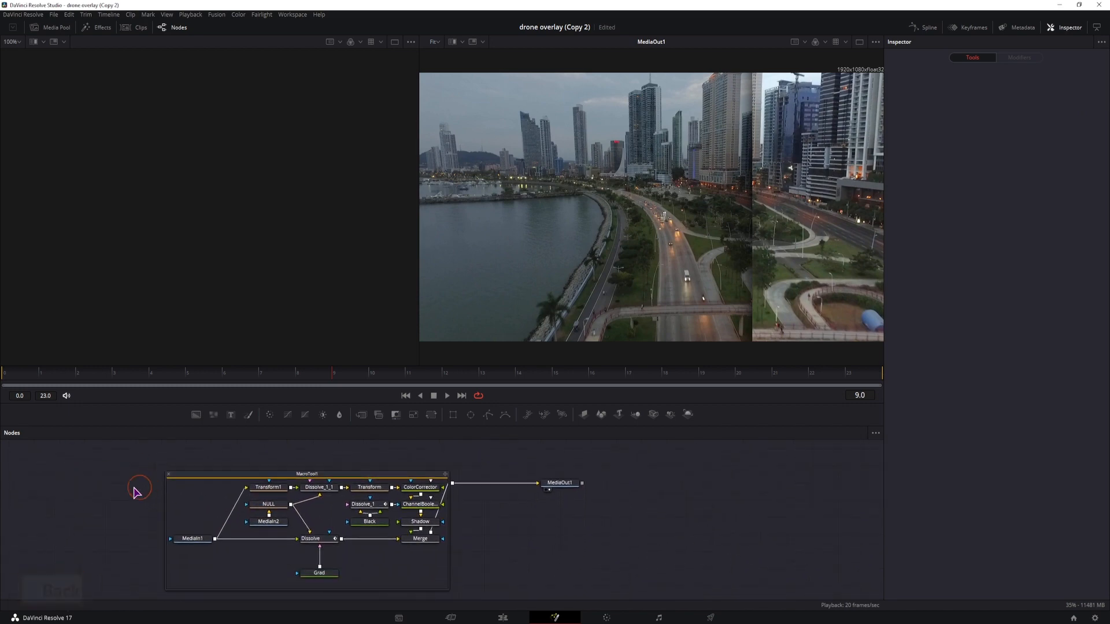
- Ungroup MacroTool1, delete the NULL node after MediaIn2, and preview the wipe up to frame 15
drag(189, 489, 160, 541)
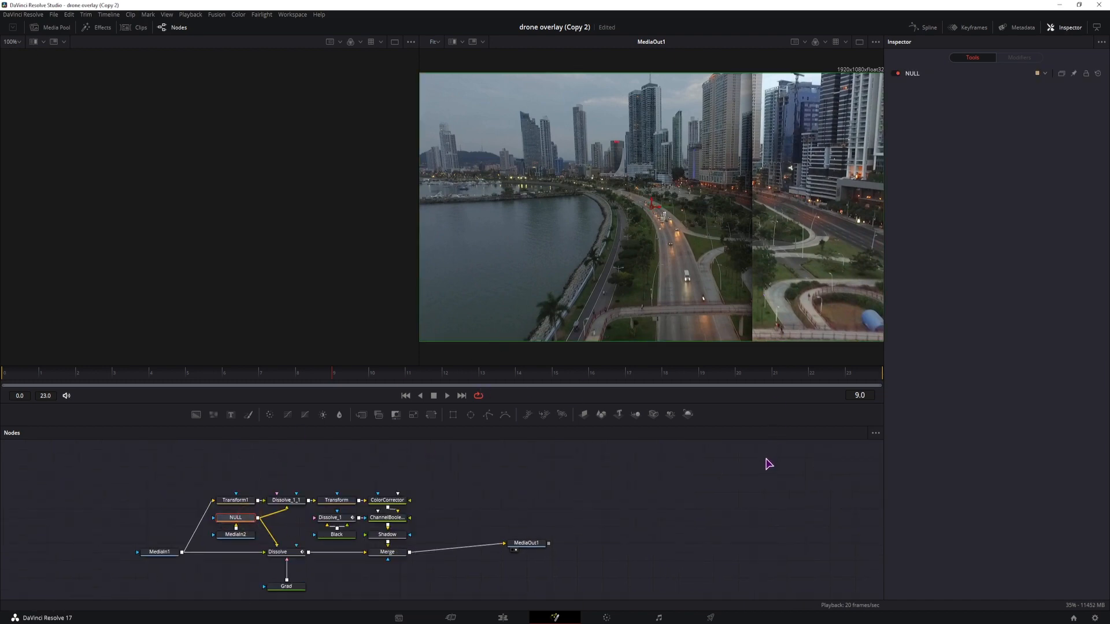
key(BackSpace)
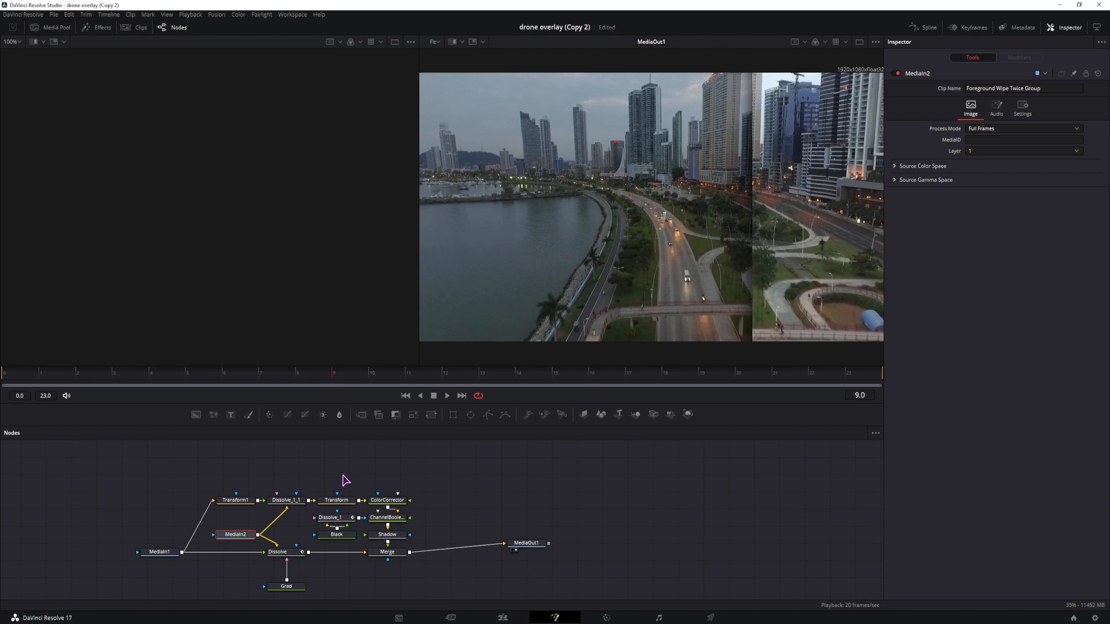
drag(342, 374, 560, 390)
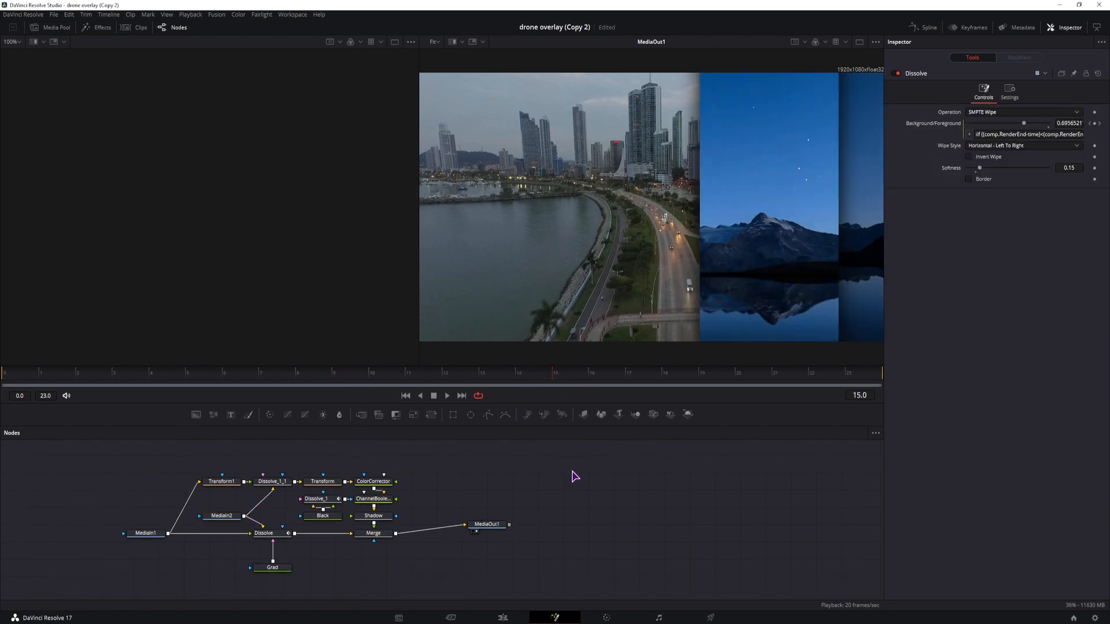
- Return to the Edit page and set the Border Width of the Foreground Wipe transition at the cut to 0.181
click(503, 618)
click(1006, 135)
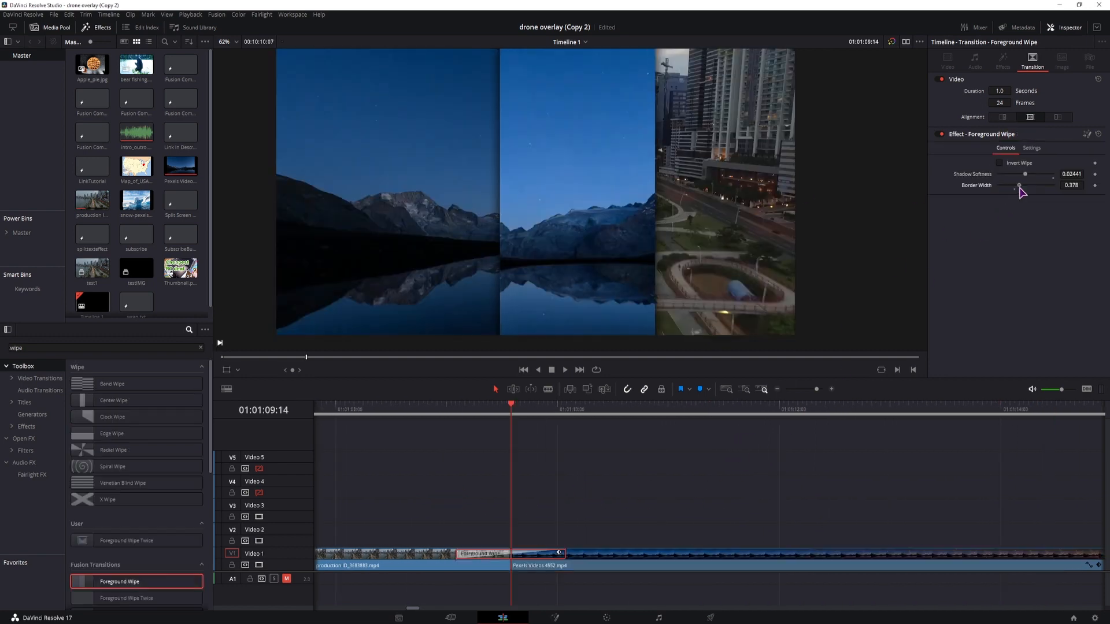
drag(1019, 187, 1010, 191)
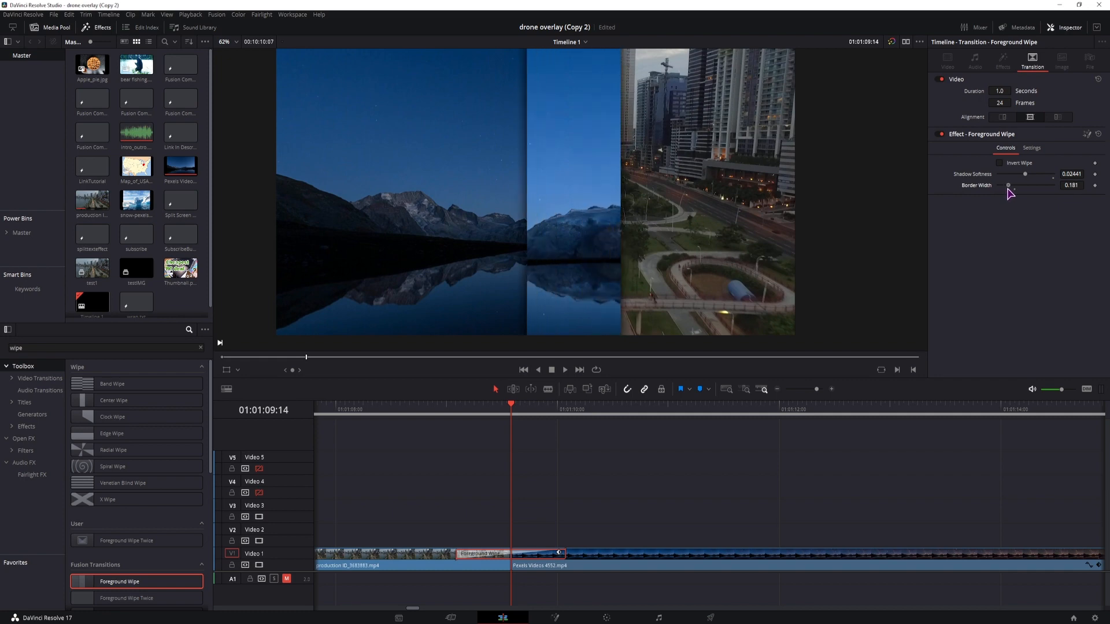